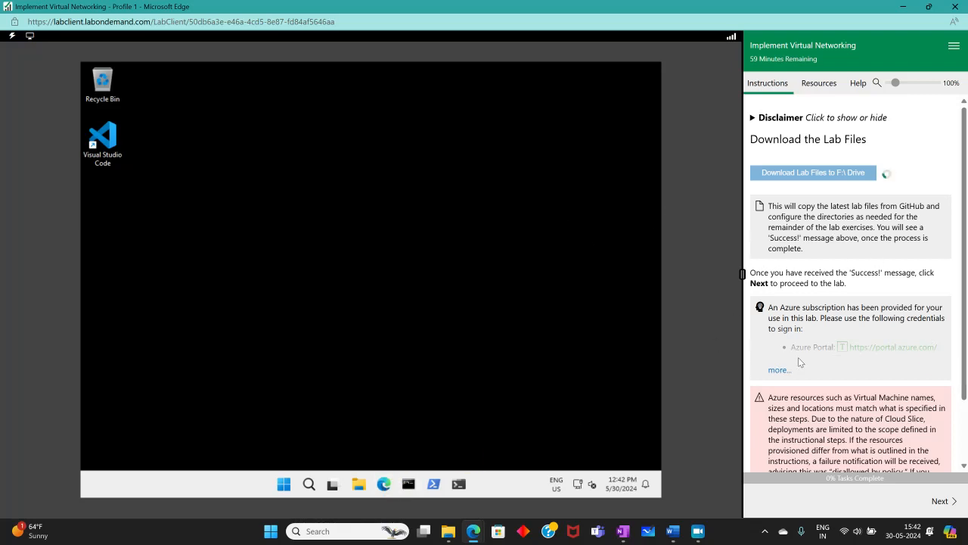
# - Sign in to the Azure portal with the lab username and password, staying signed in
pyautogui.click(778, 370)
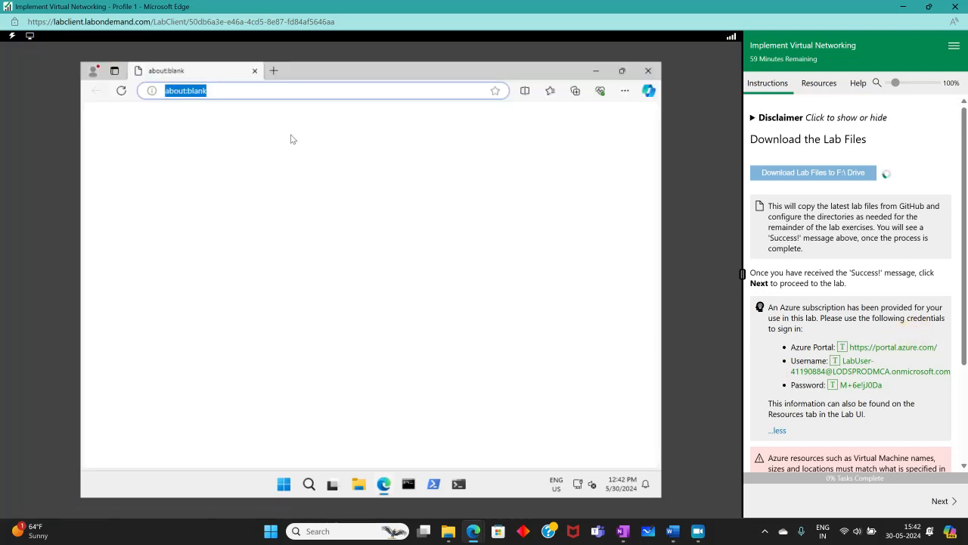
pyautogui.click(851, 375)
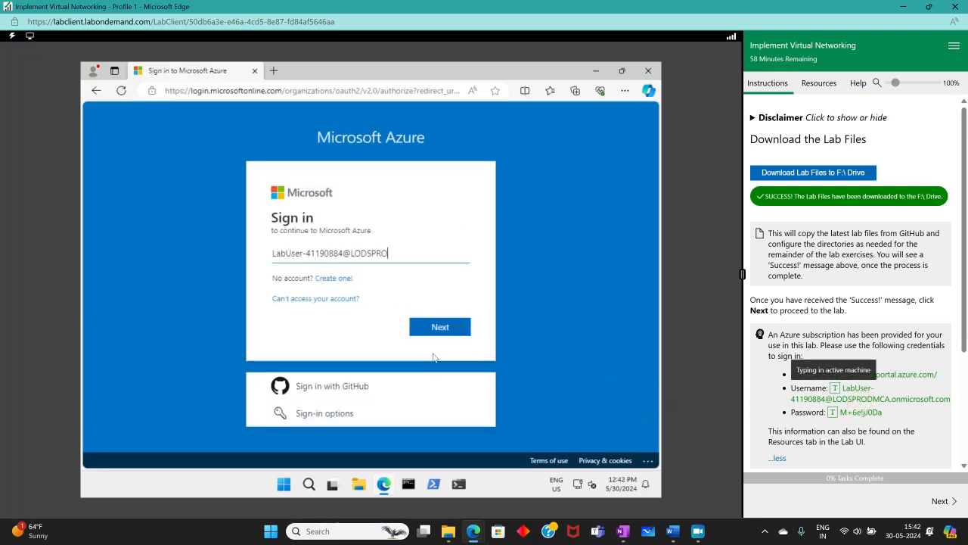
pyautogui.click(439, 326)
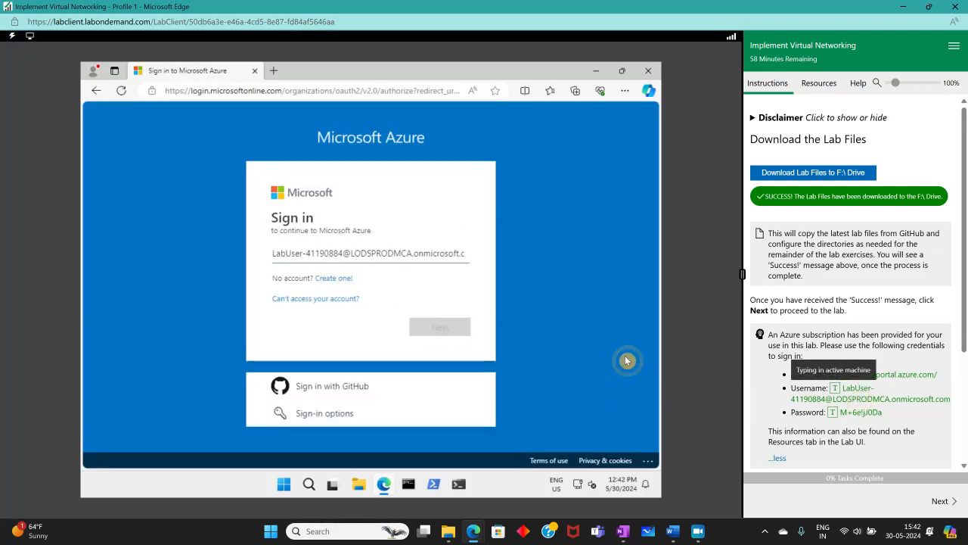
pyautogui.click(858, 413)
pyautogui.click(441, 353)
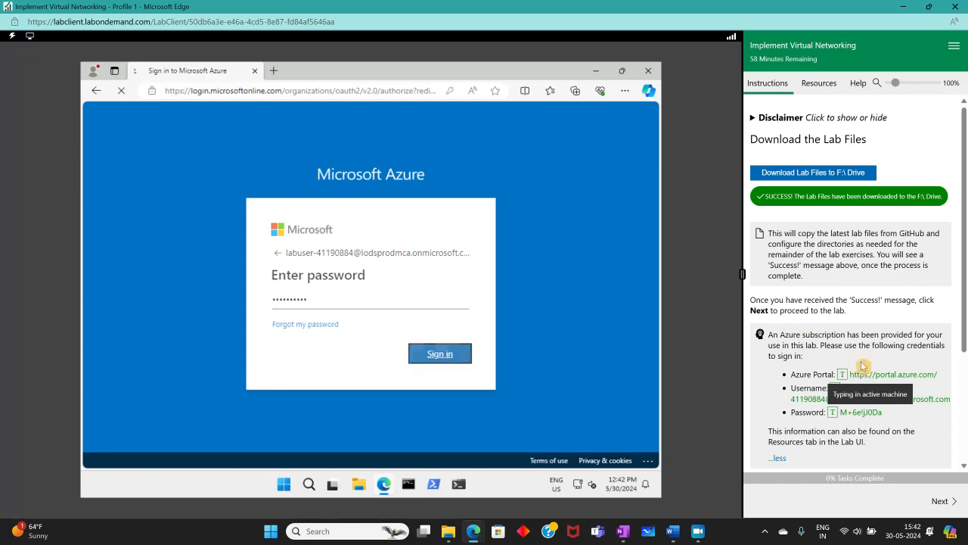
pyautogui.click(422, 359)
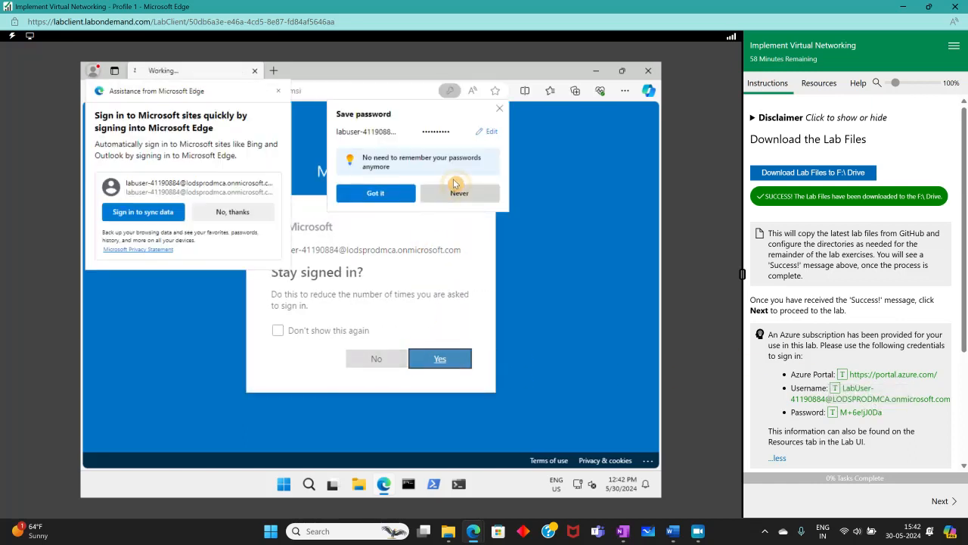
# - Dismiss the browser sign-in prompts, the portal welcome dialog and the usage tip
pyautogui.click(371, 210)
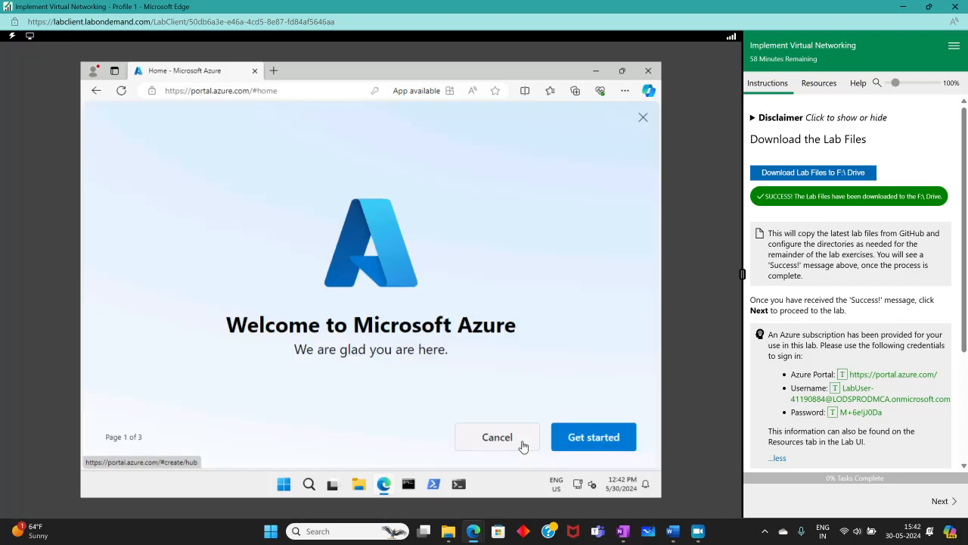
pyautogui.click(523, 447)
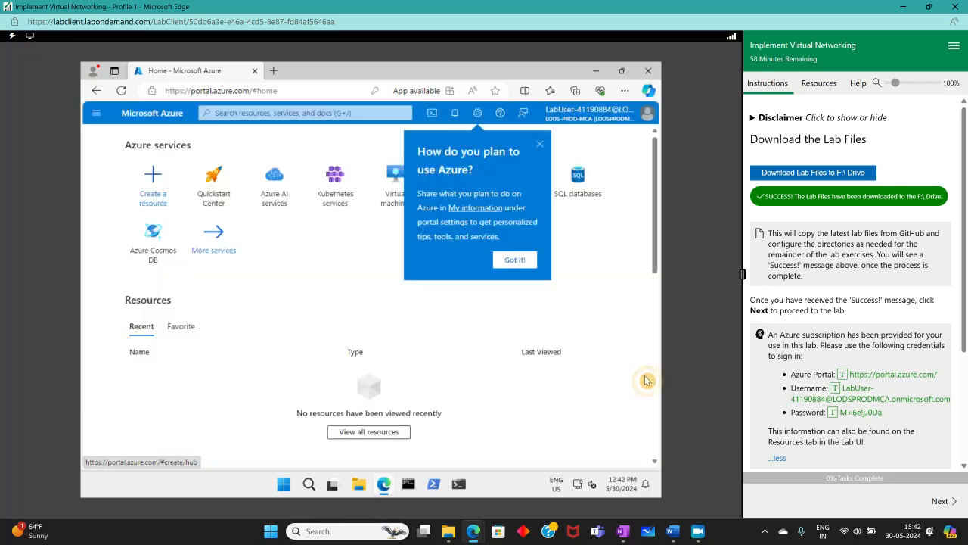
pyautogui.click(513, 260)
pyautogui.scroll(-2, 839, 388)
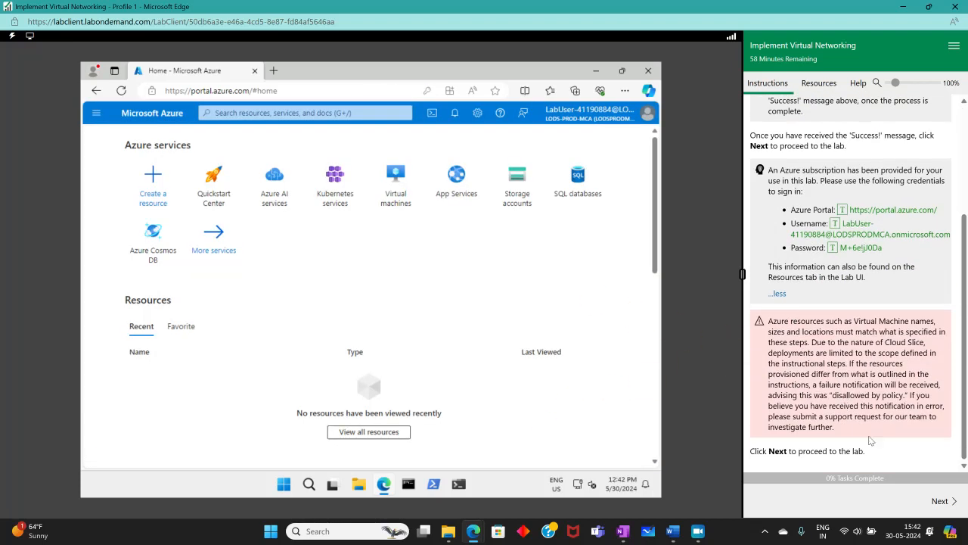
# - Advance the lab instructions and read the scenario covering CoreServicesVnet and ManufacturingVnet
pyautogui.click(942, 501)
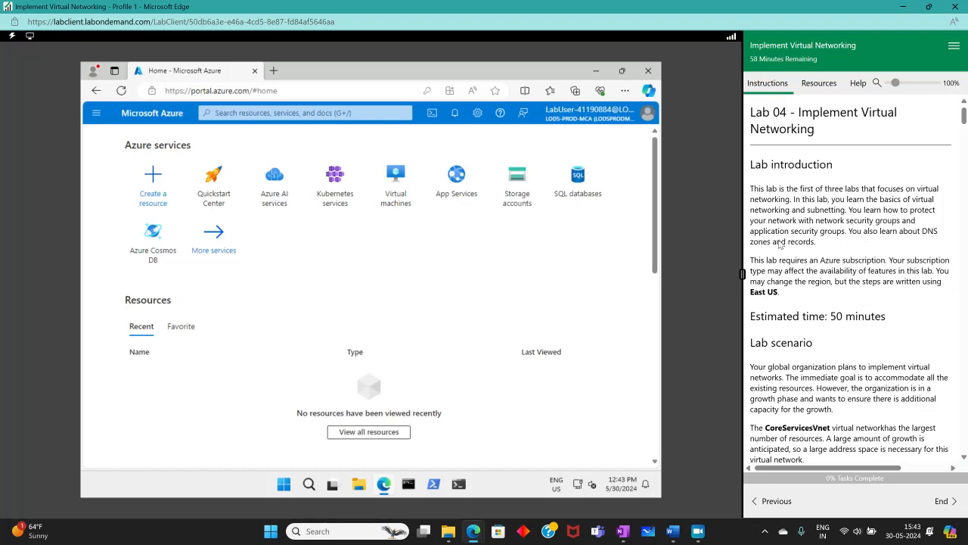
pyautogui.scroll(-3, 880, 311)
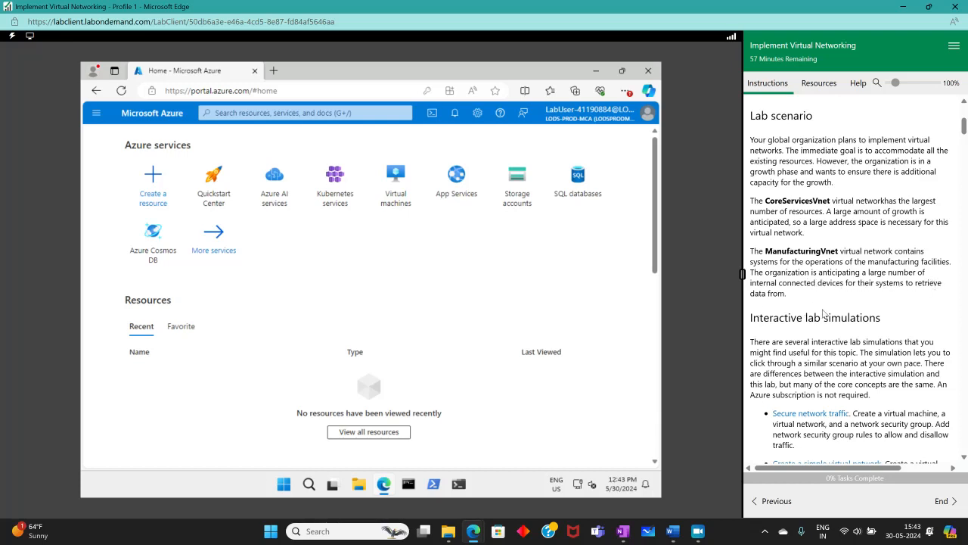
pyautogui.scroll(-4, 823, 313)
# - Enlarge and close the architecture diagram, then scroll the instructions to Task 1
pyautogui.click(844, 355)
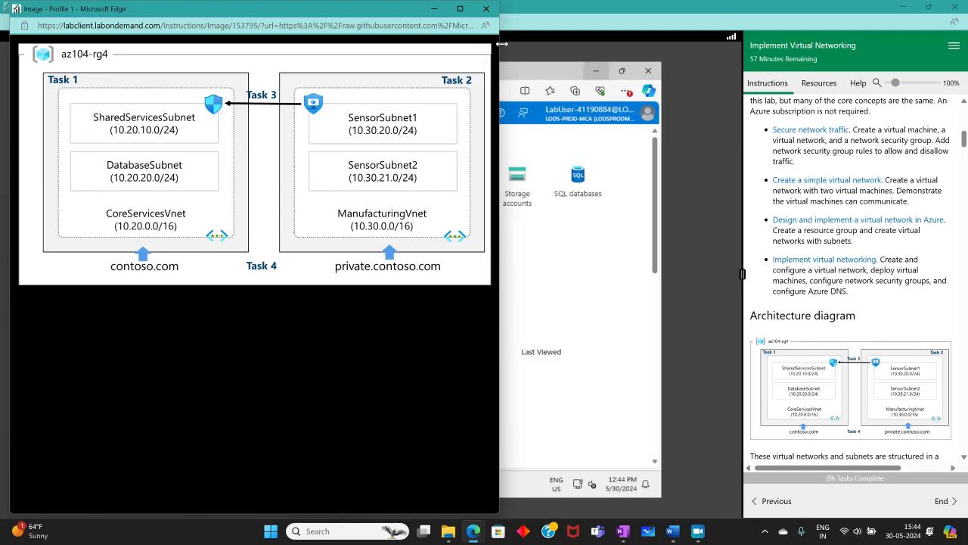
pyautogui.click(485, 9)
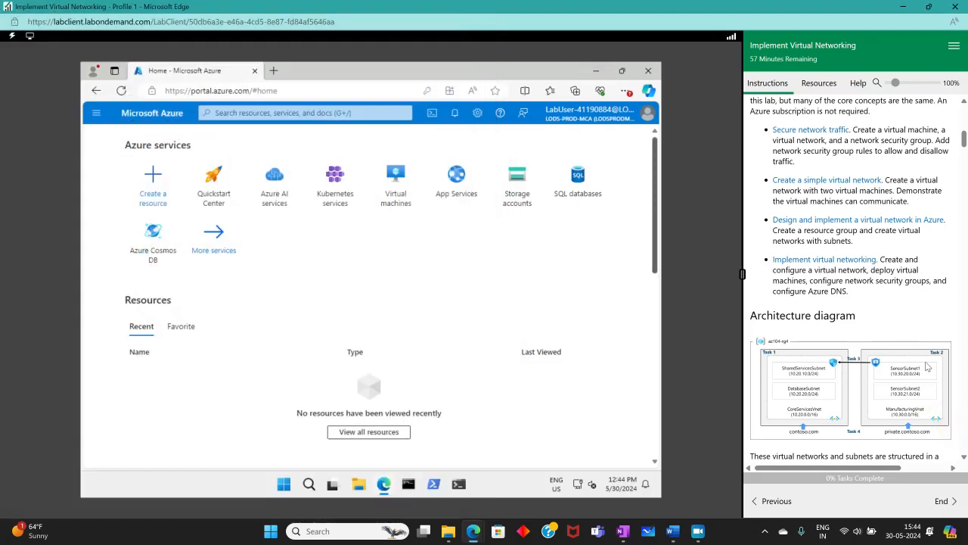
pyautogui.scroll(-3, 910, 354)
pyautogui.scroll(-5, 910, 354)
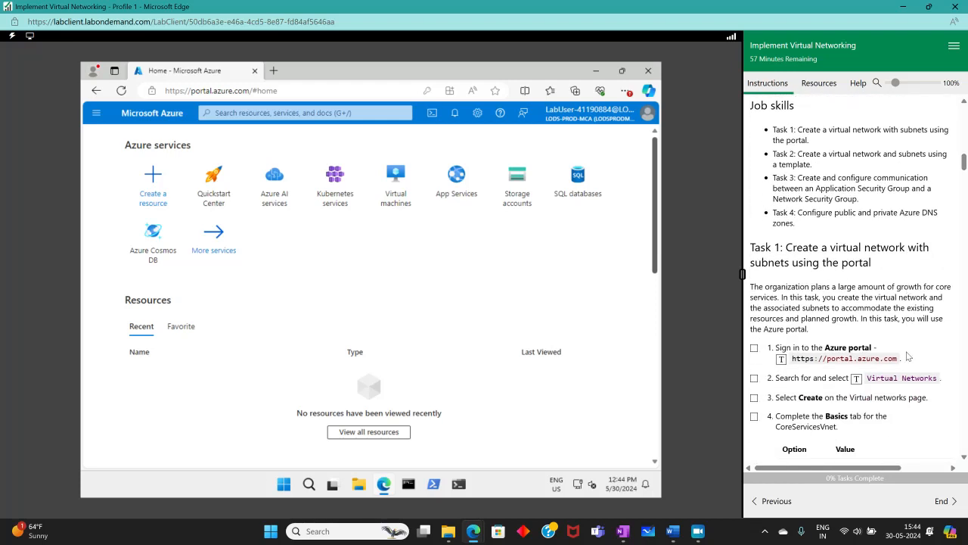
pyautogui.scroll(-1, 921, 354)
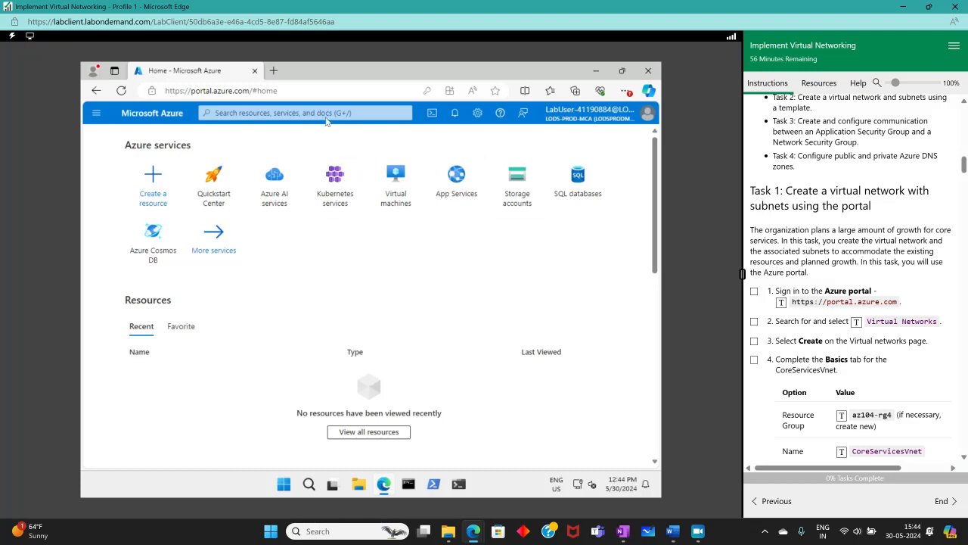
# - Find Virtual networks through the portal search and start creating a new virtual network
pyautogui.click(314, 112)
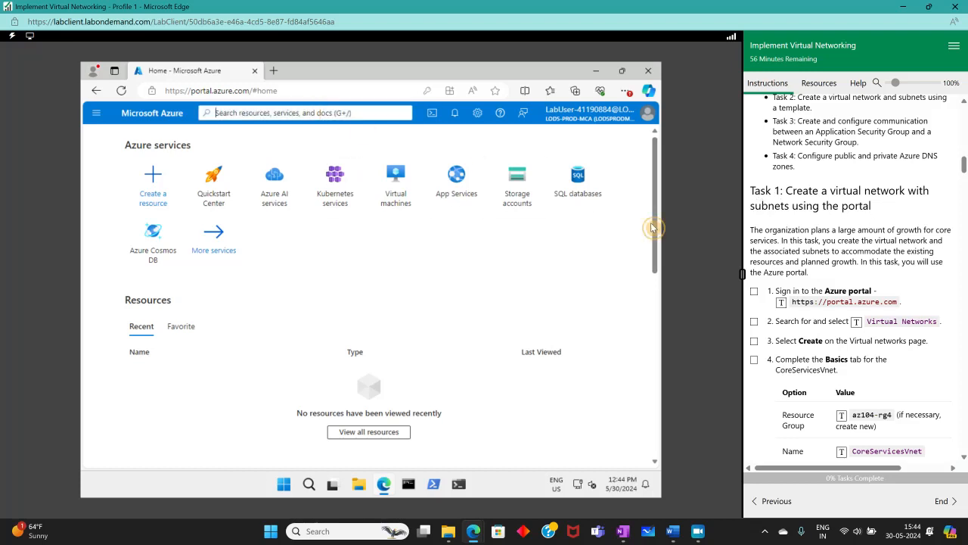
pyautogui.click(754, 291)
pyautogui.click(754, 321)
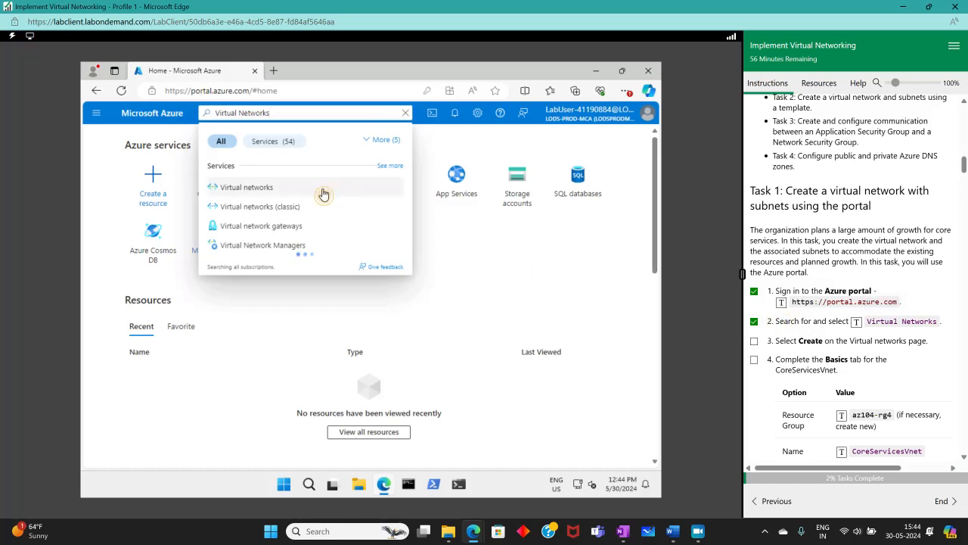
pyautogui.click(323, 189)
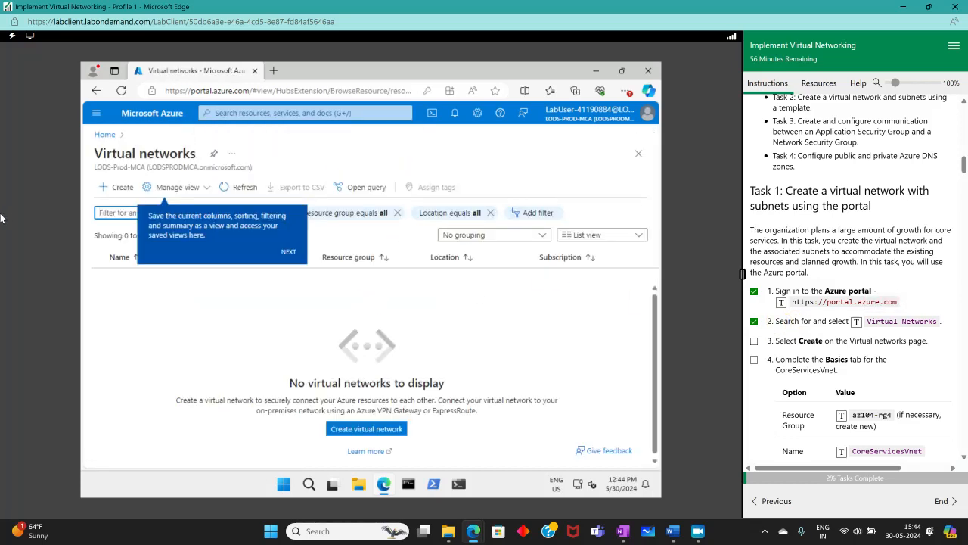
pyautogui.click(115, 186)
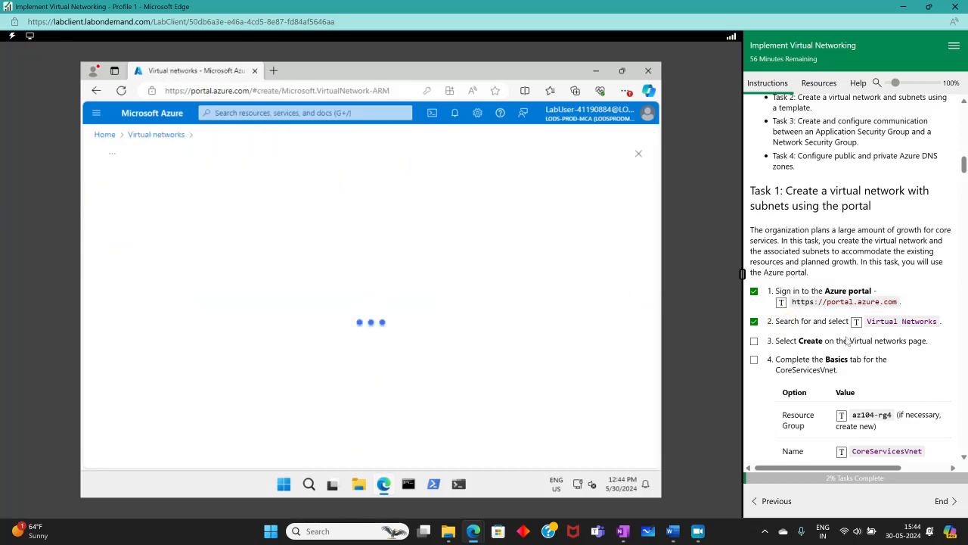
# - Create a new resource group named az104-rg4 for the network
pyautogui.click(754, 342)
pyautogui.scroll(-2, 756, 333)
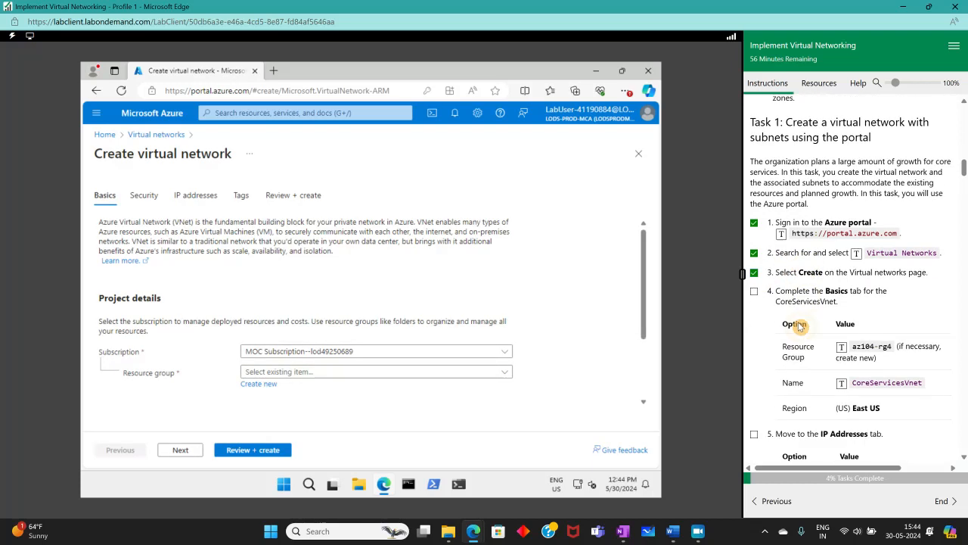
pyautogui.scroll(-2, 209, 348)
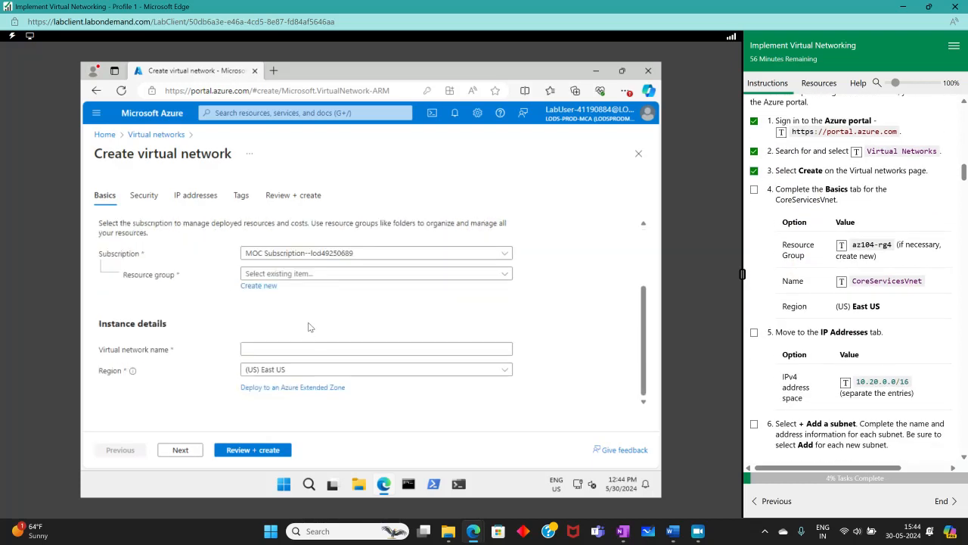
pyautogui.click(324, 274)
pyautogui.click(247, 327)
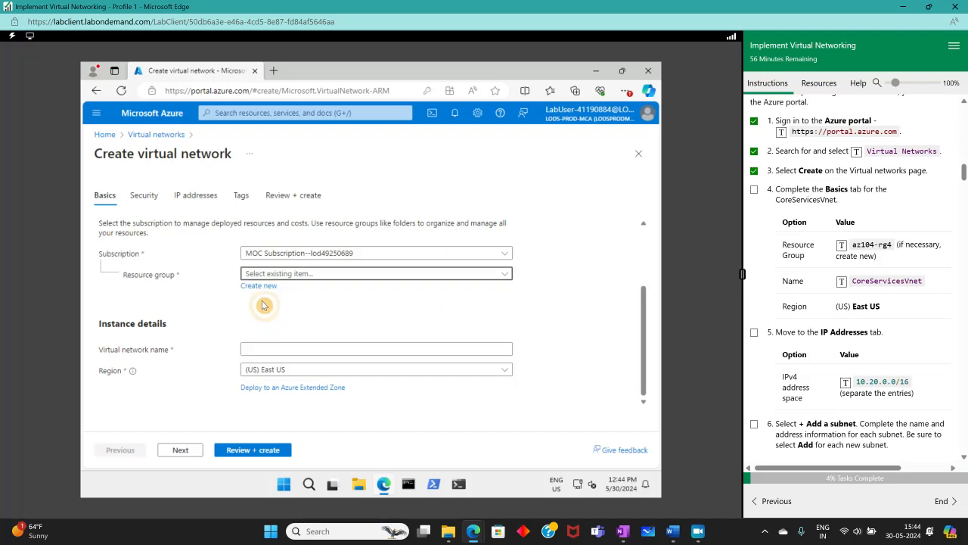
pyautogui.click(259, 285)
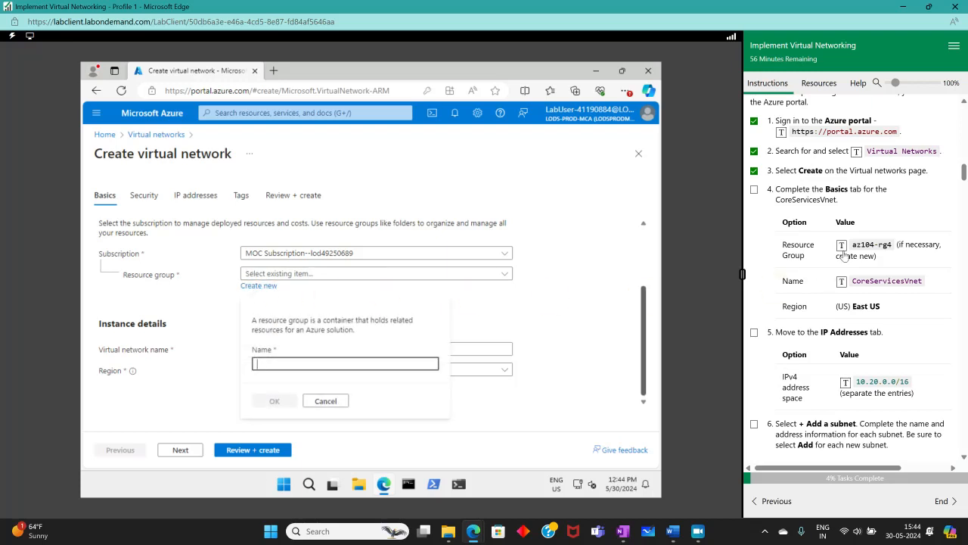
pyautogui.click(841, 245)
pyautogui.click(289, 401)
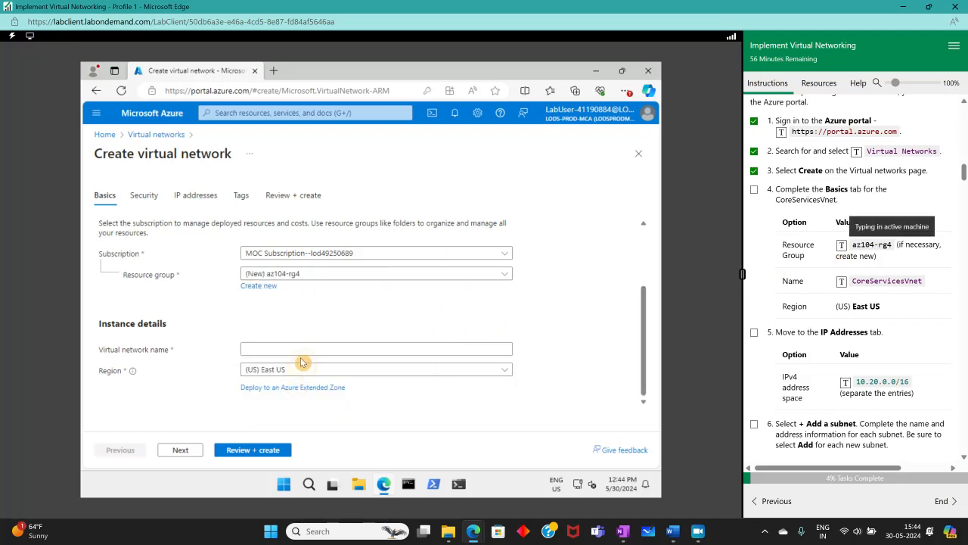
# - Name the virtual network CoreServicesVnet, validate it, and bring up its IP address settings
pyautogui.click(299, 349)
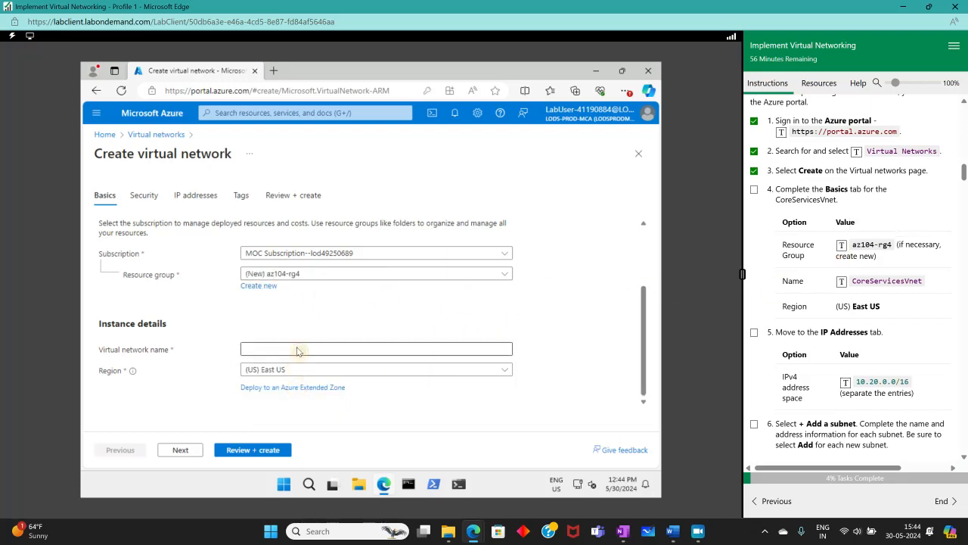
pyautogui.click(842, 283)
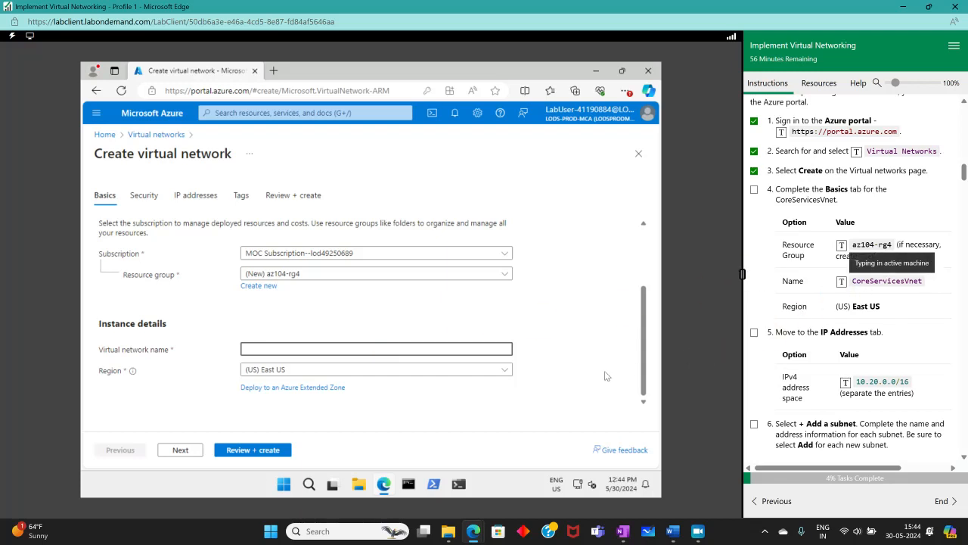
pyautogui.click(240, 450)
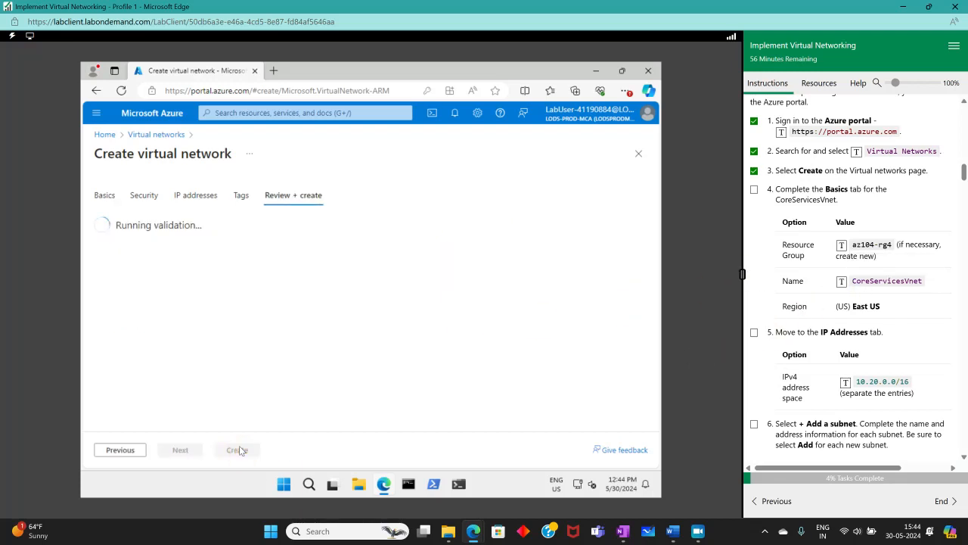
pyautogui.click(189, 196)
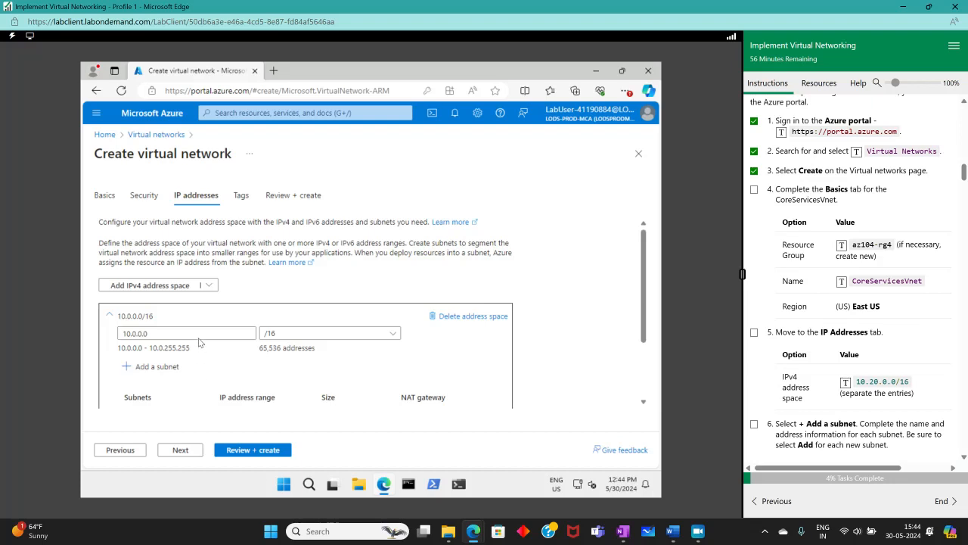
# - Change the address space to 10.20.0.0/16, delete the default subnet, and start a new subnet
pyautogui.moveTo(198, 333); pyautogui.dragTo(91, 329)
pyautogui.click(845, 382)
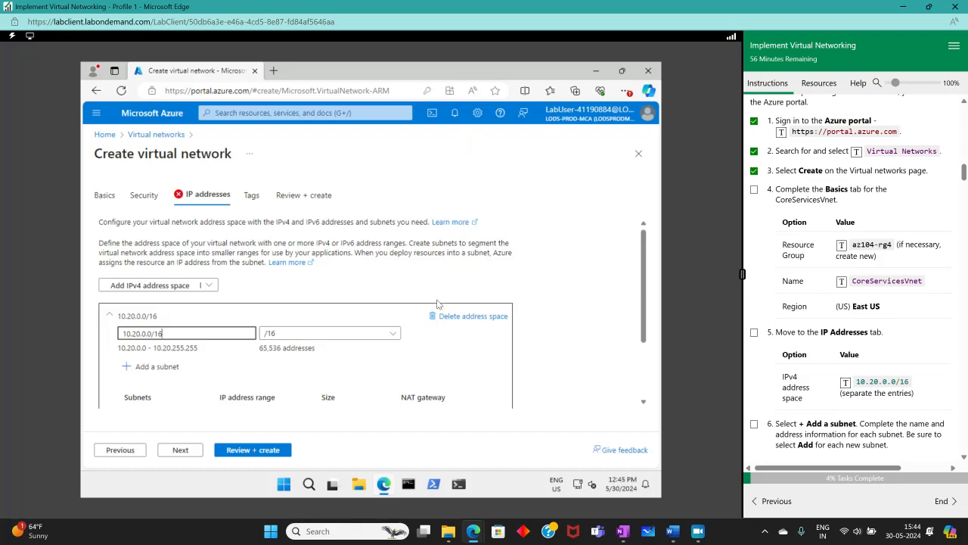
pyautogui.scroll(-2, 439, 302)
pyautogui.scroll(3, 444, 302)
pyautogui.scroll(-3, 446, 307)
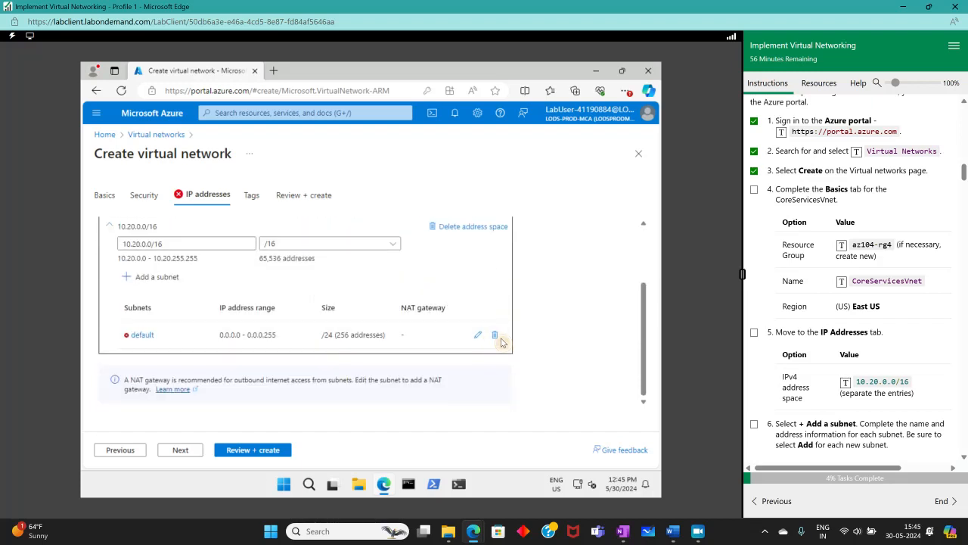
pyautogui.click(494, 334)
pyautogui.click(149, 300)
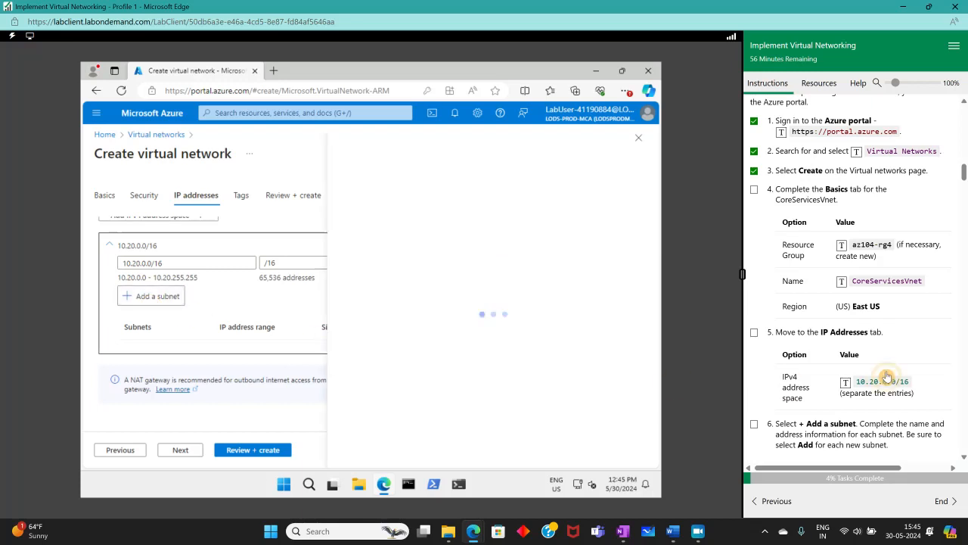
# - Widen the lab instructions panel and tick off the subnet step in the checklist
pyautogui.scroll(-3, 840, 283)
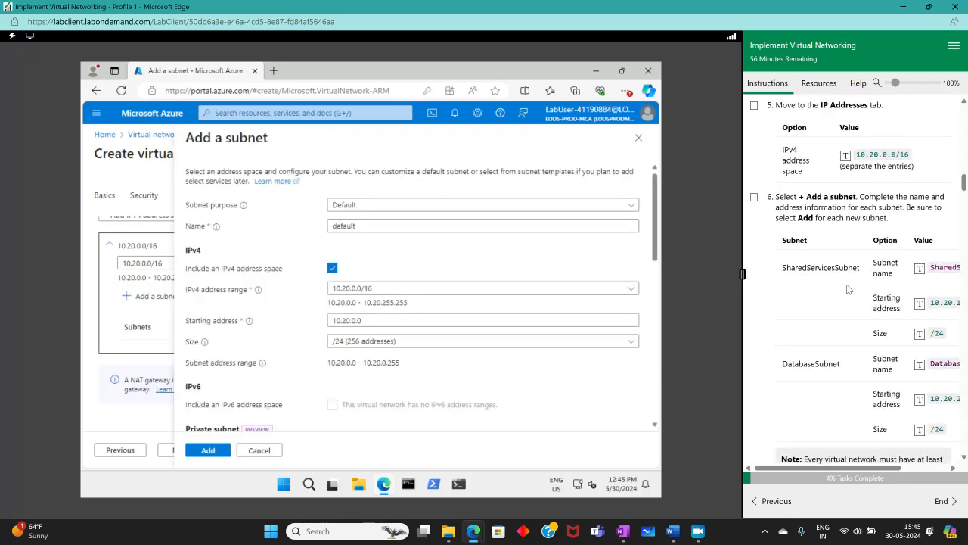
pyautogui.moveTo(842, 469)
pyautogui.mouseDown()
pyautogui.moveTo(881, 467)
pyautogui.moveTo(837, 458)
pyautogui.mouseUp()
pyautogui.moveTo(743, 277); pyautogui.dragTo(674, 278)
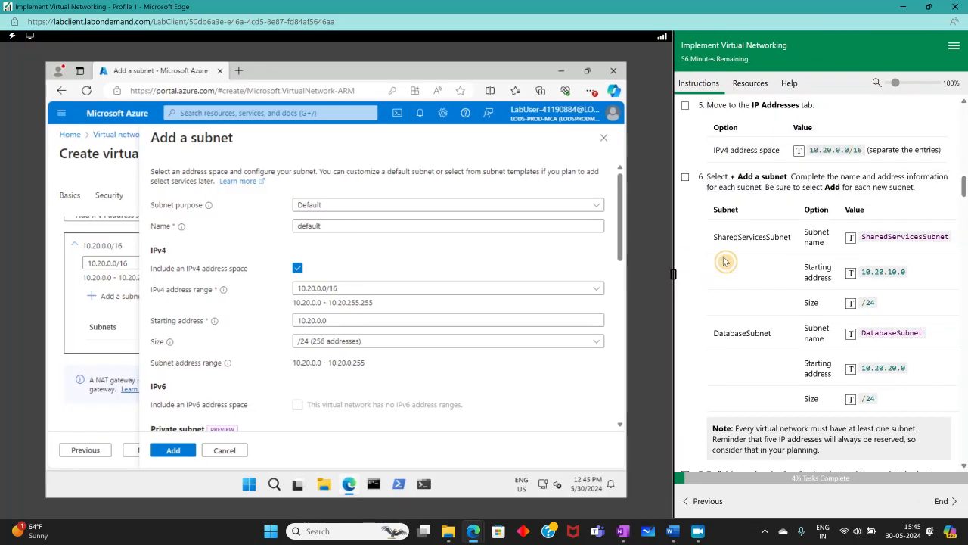
pyautogui.click(686, 178)
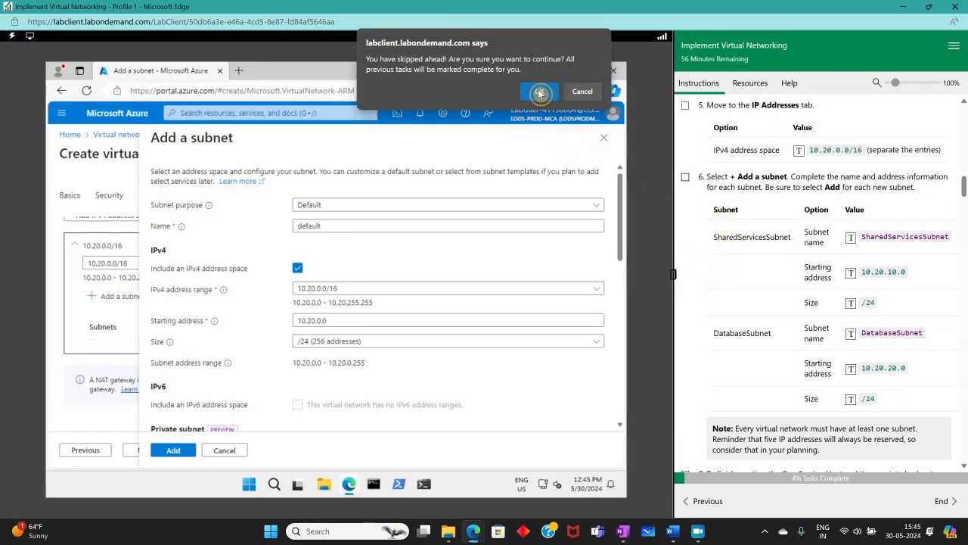
pyautogui.click(536, 90)
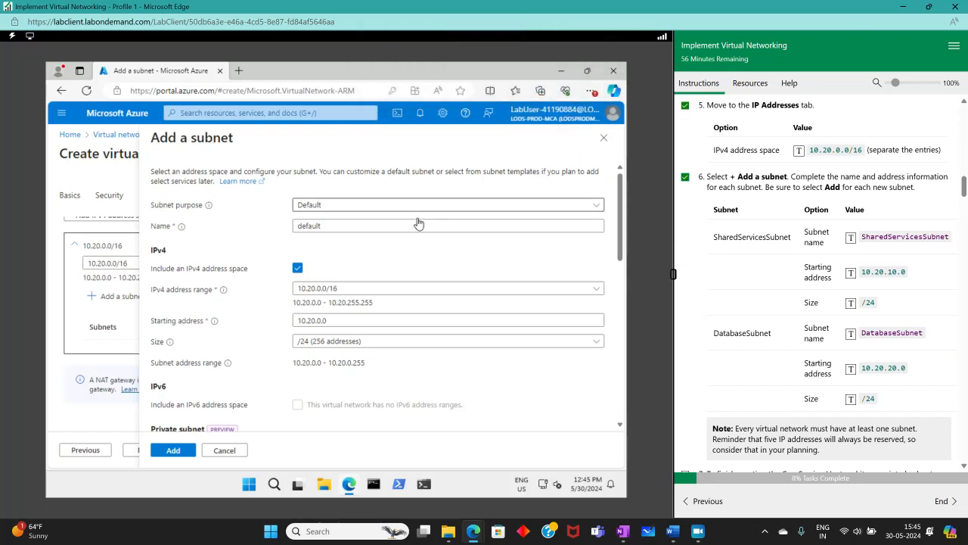
# - Add SharedServicesSubnet in range 10.20.0.0/16 starting at 10.20.10.0
pyautogui.moveTo(328, 226); pyautogui.dragTo(290, 225)
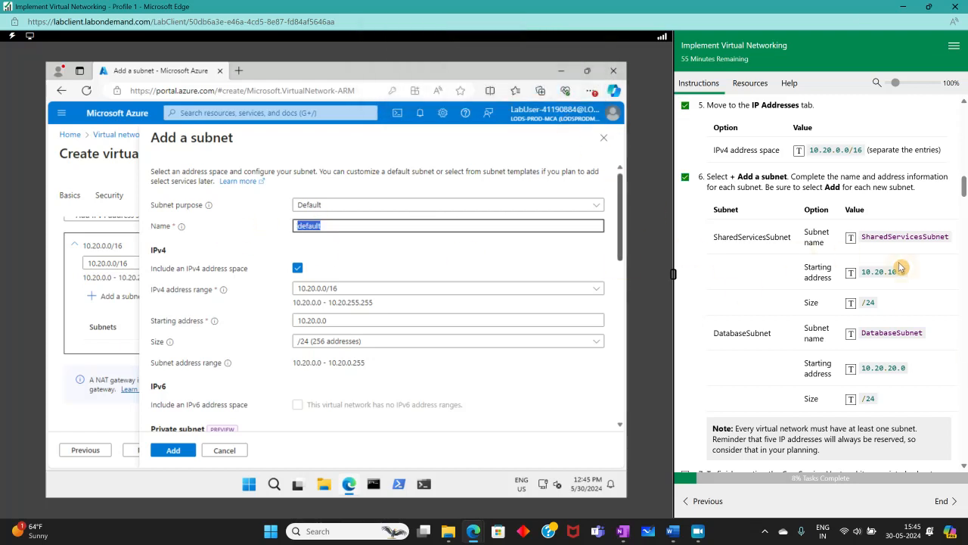
pyautogui.click(852, 237)
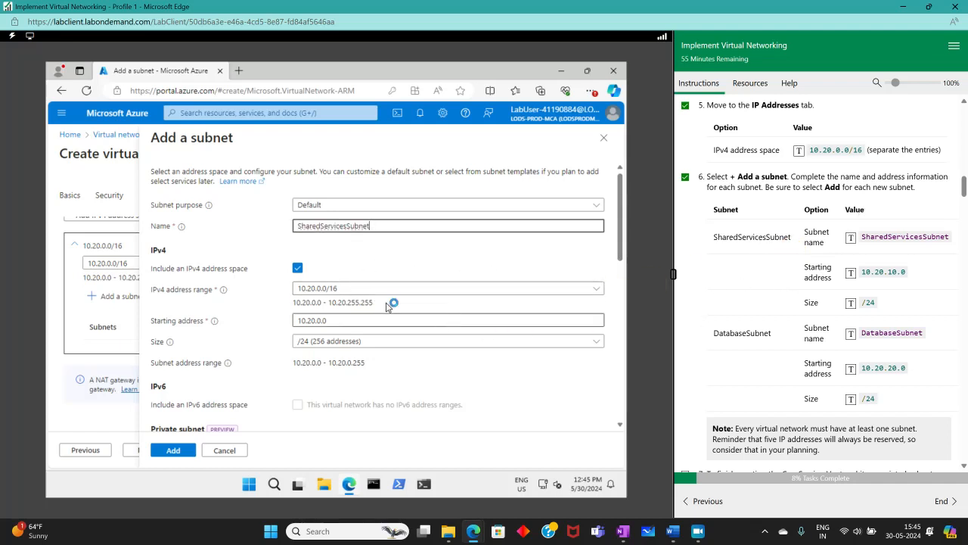
pyautogui.click(342, 288)
pyautogui.click(320, 309)
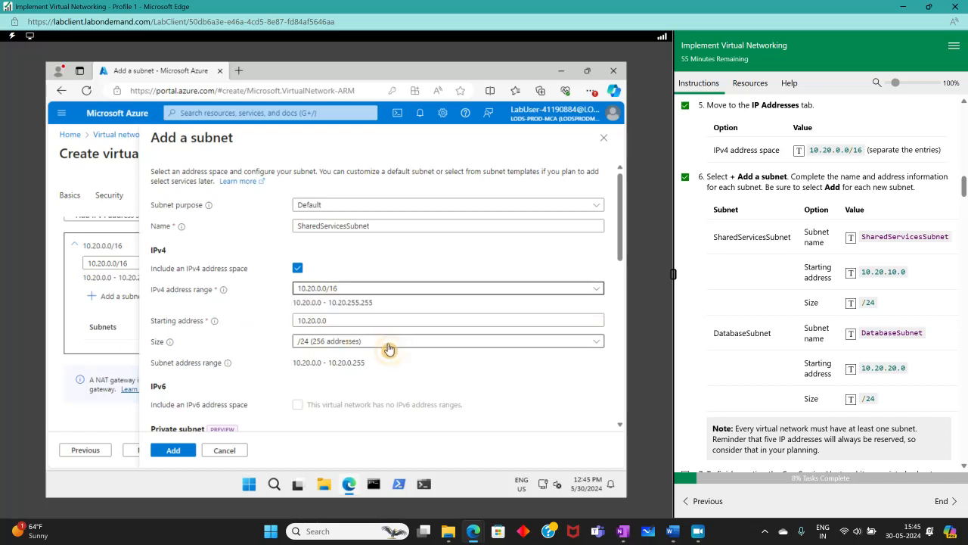
pyautogui.doubleClick(329, 320)
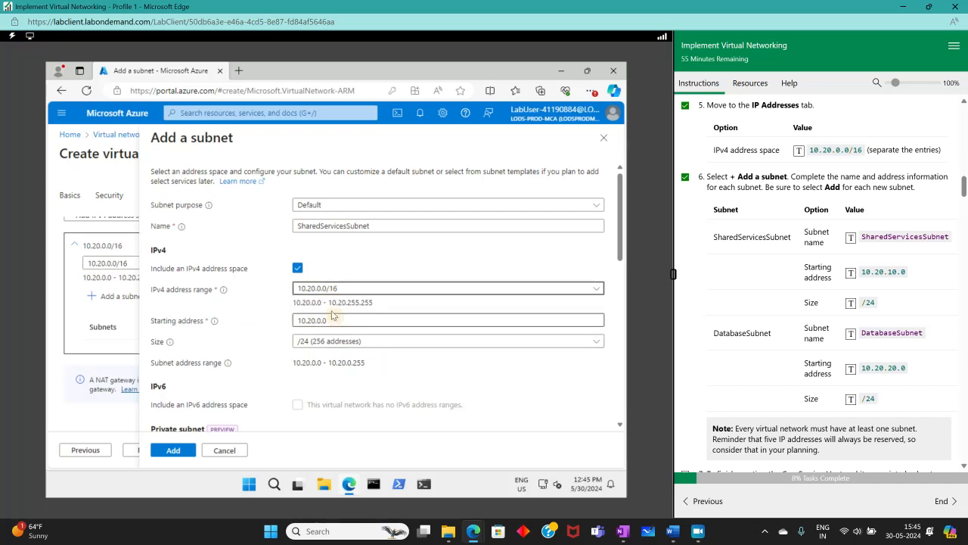
pyautogui.click(851, 272)
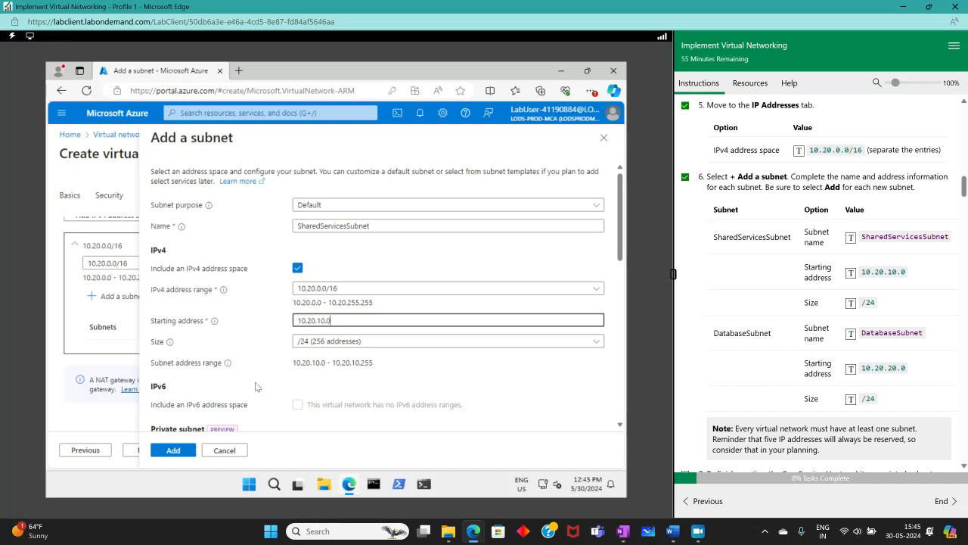
pyautogui.click(173, 451)
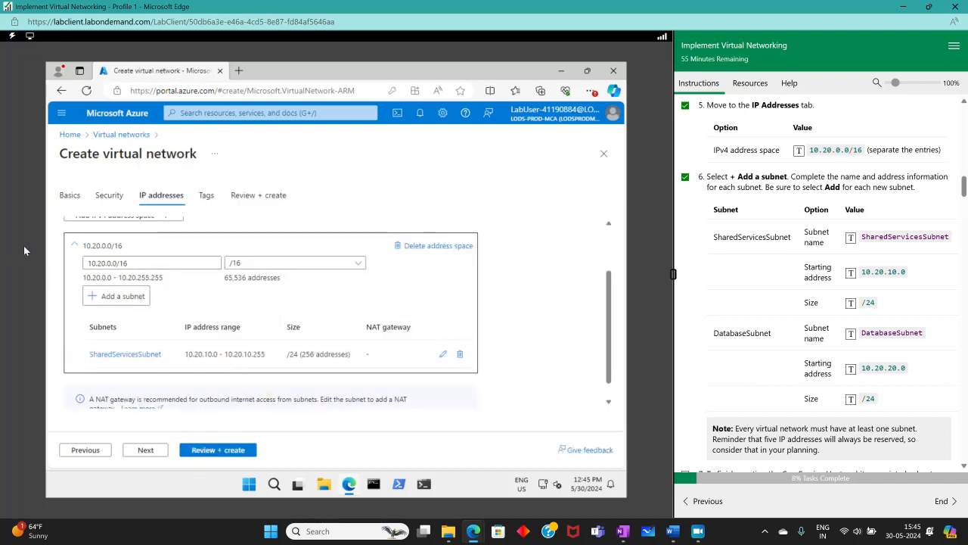
# - Begin a second subnet named DatabaseSubnet, entering 10.20.20.0 as its starting address
pyautogui.click(110, 296)
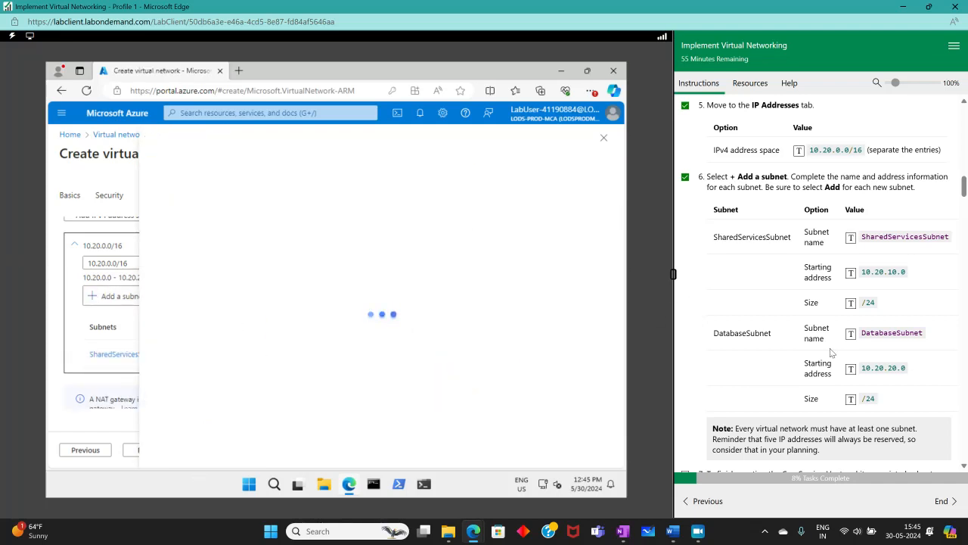
pyautogui.moveTo(345, 226); pyautogui.dragTo(216, 226)
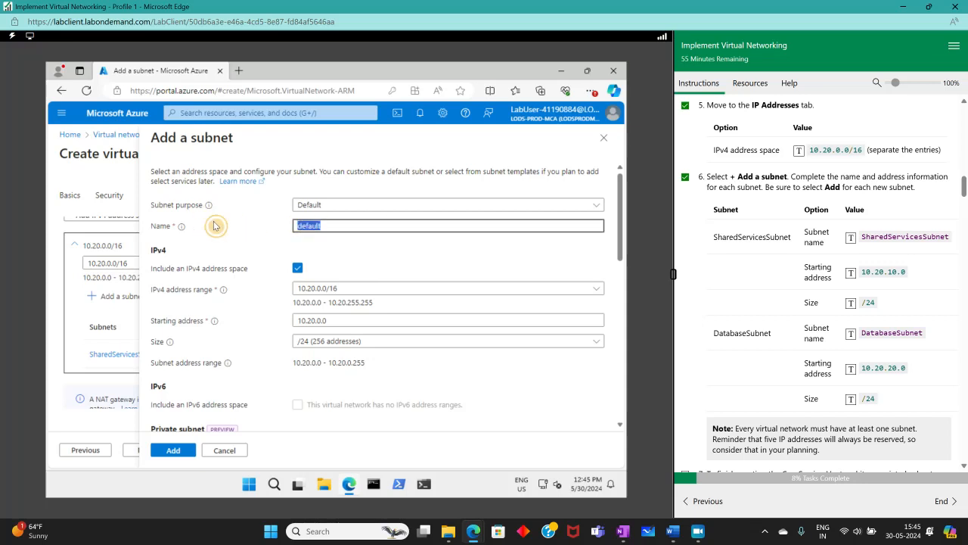
pyautogui.click(851, 333)
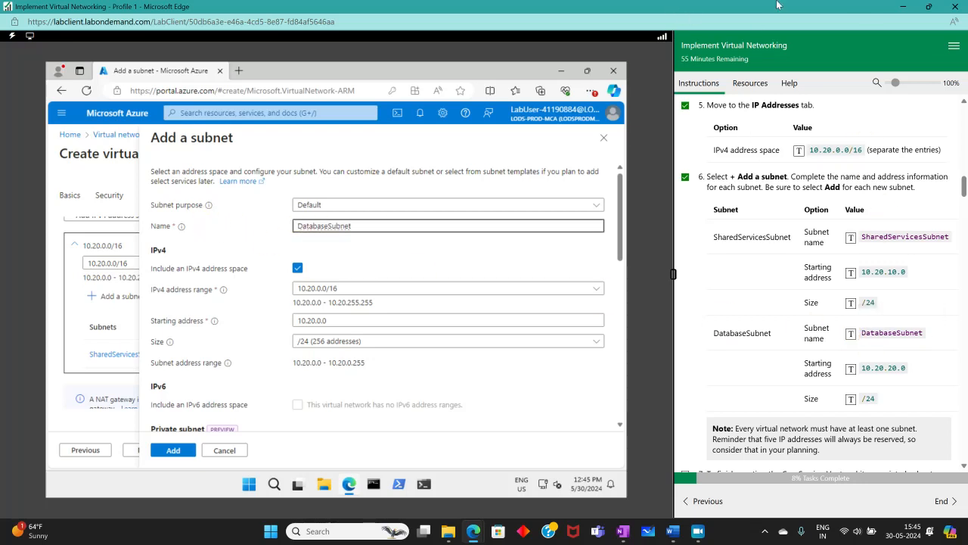
pyautogui.click(312, 322)
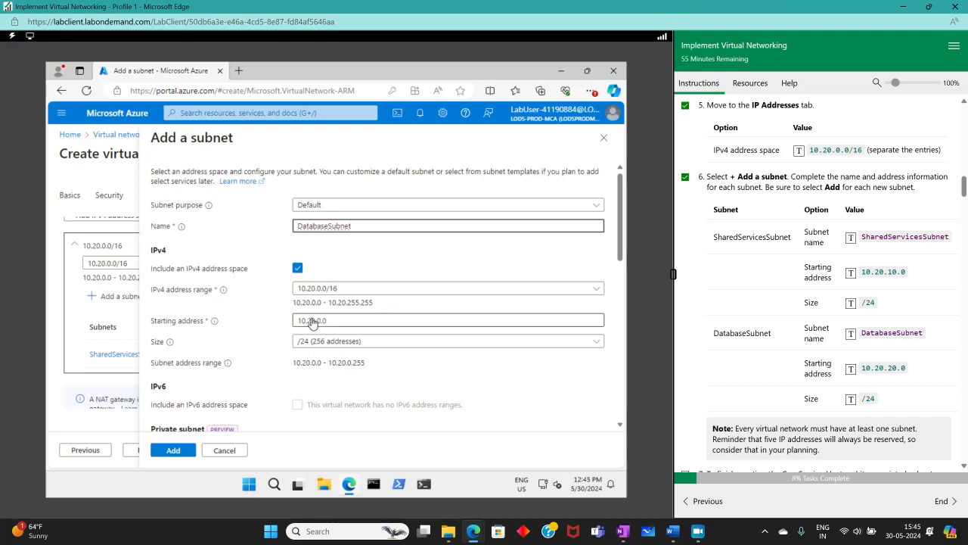
pyautogui.doubleClick(313, 322)
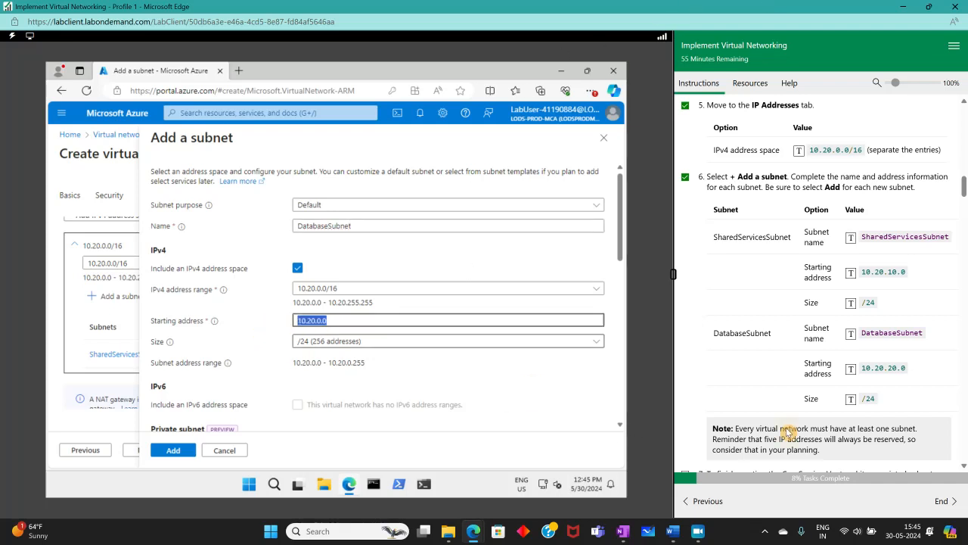
pyautogui.click(851, 369)
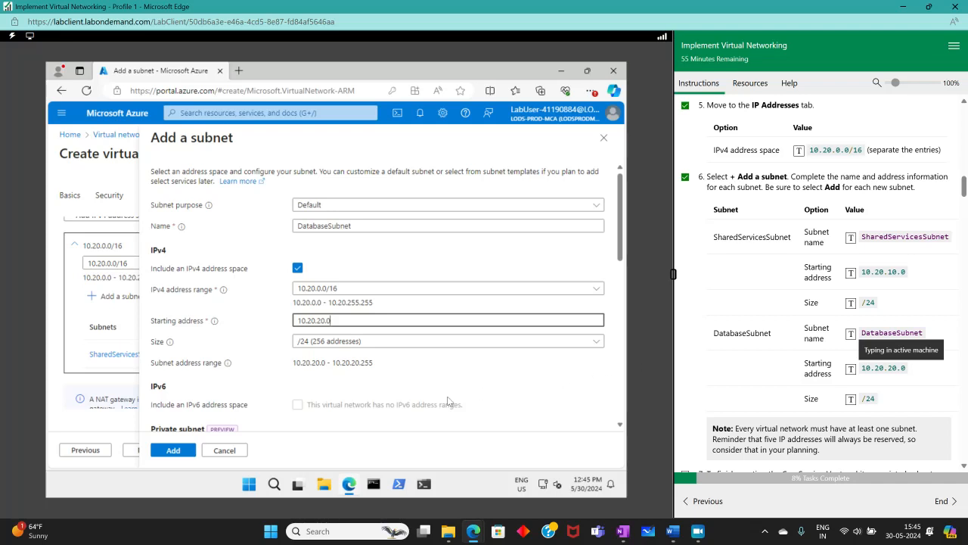
# - Add DatabaseSubnet, validate and create CoreServicesVnet in az104-rg4, ticking lab steps 7 and 8
pyautogui.click(173, 450)
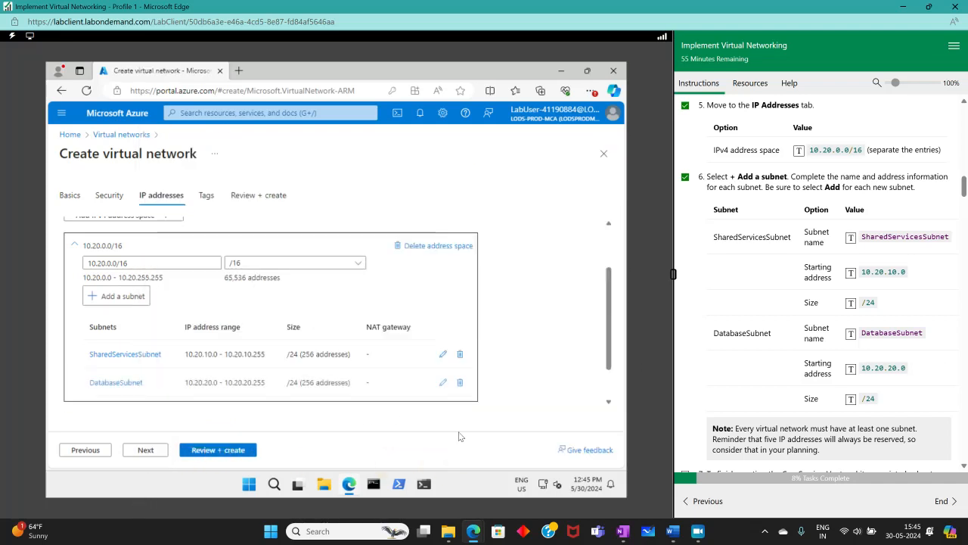
pyautogui.scroll(-5, 817, 302)
pyautogui.scroll(5, 817, 302)
pyautogui.scroll(-3, 817, 302)
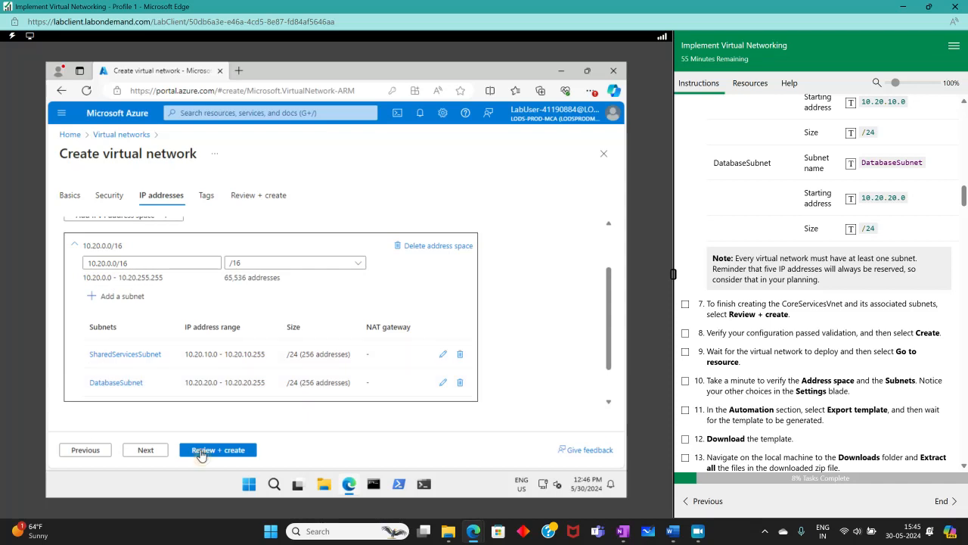
pyautogui.click(201, 452)
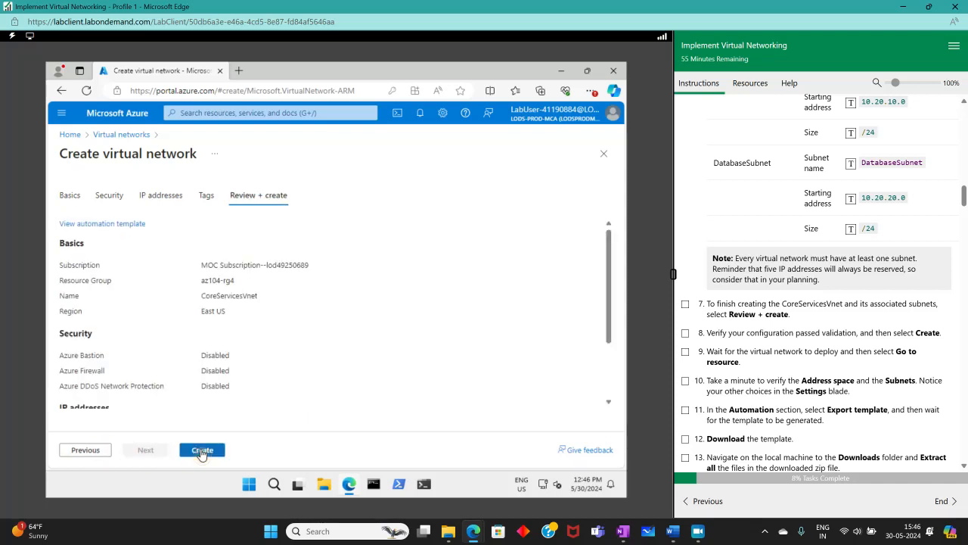
pyautogui.click(201, 451)
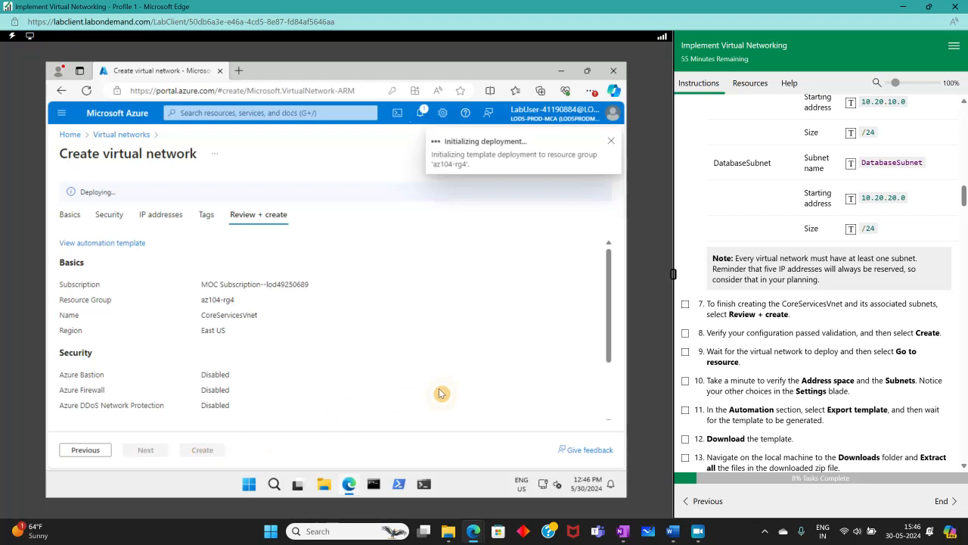
pyautogui.click(686, 305)
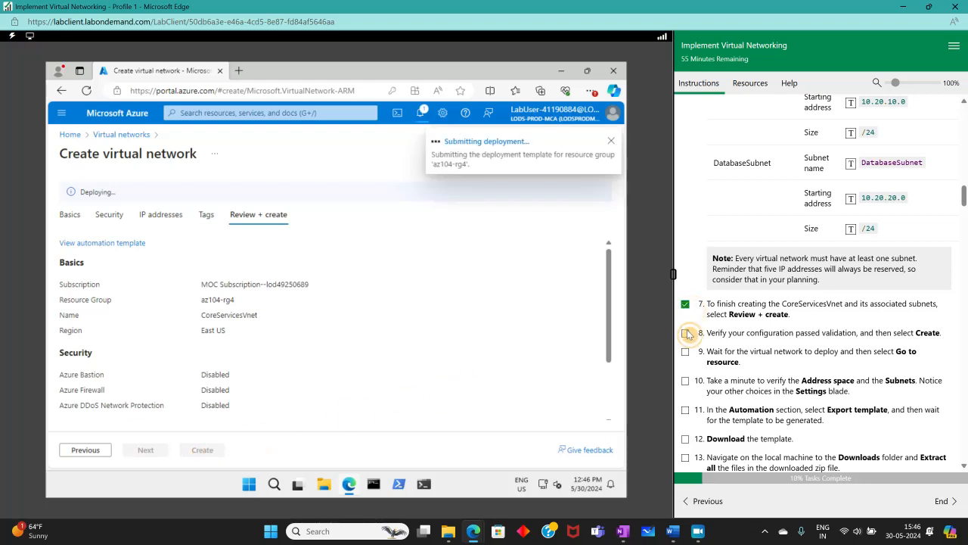
pyautogui.click(686, 332)
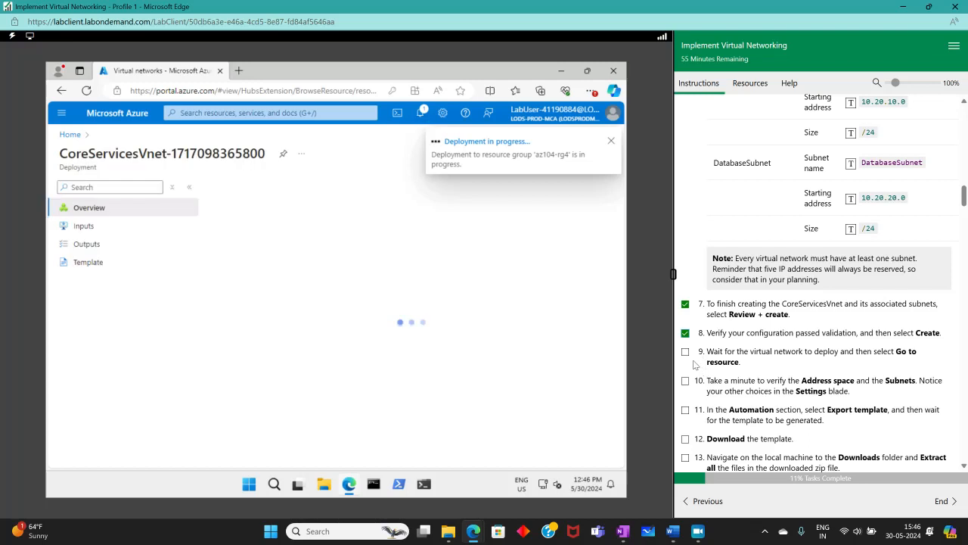
# - Tick lab step 9 and go to the deployed CoreServicesVnet resource
pyautogui.click(685, 351)
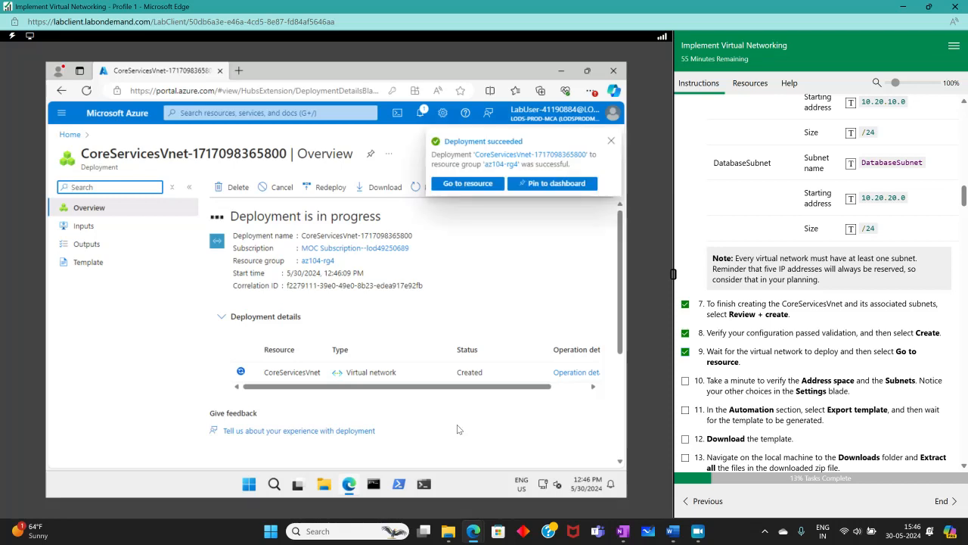
pyautogui.click(468, 184)
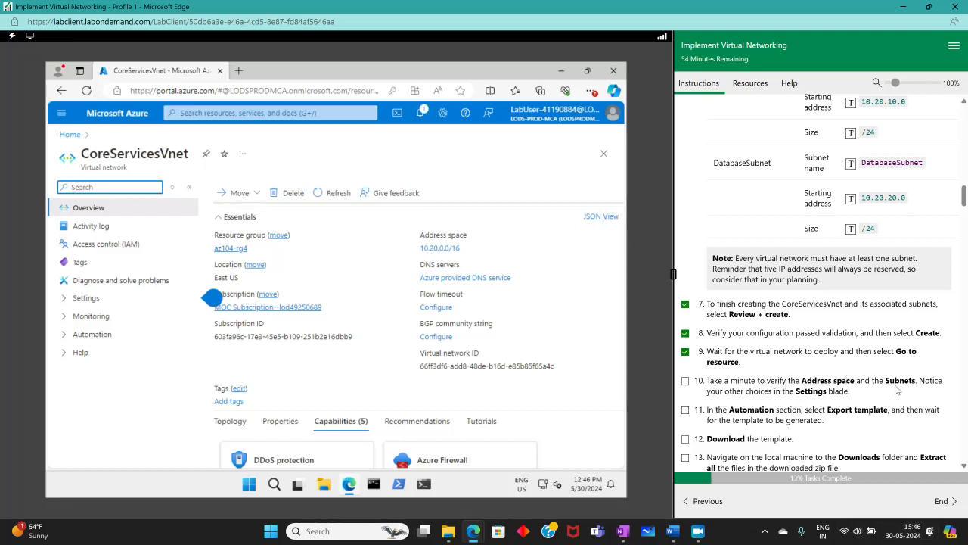
# - Review CoreServicesVnet's address space and two subnets, ticking lab steps 10 and 11
pyautogui.click(65, 298)
pyautogui.click(106, 317)
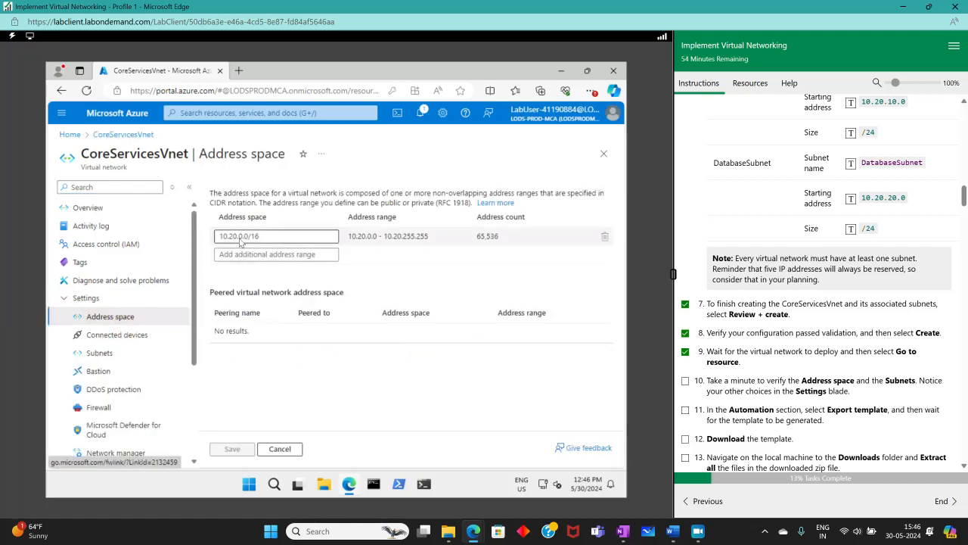
pyautogui.click(97, 352)
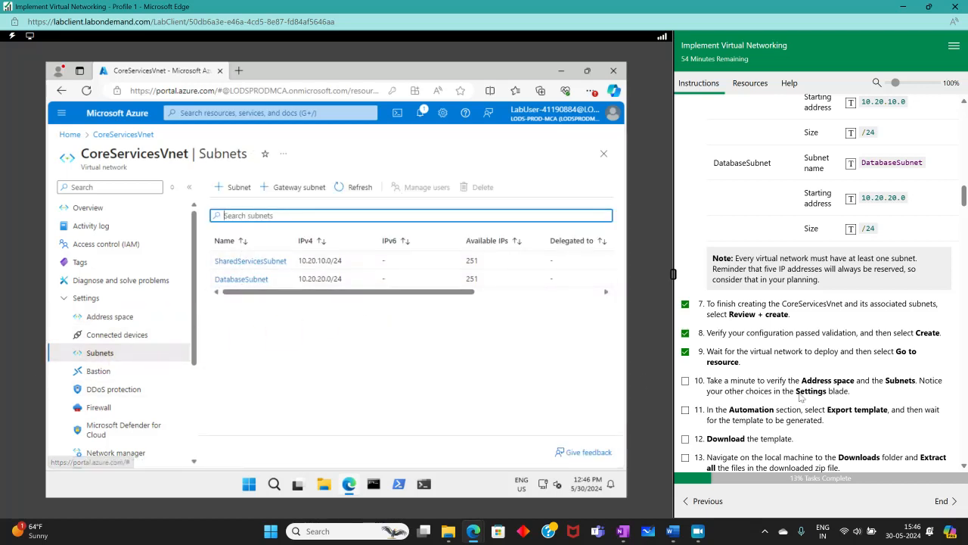
pyautogui.click(685, 381)
pyautogui.click(685, 412)
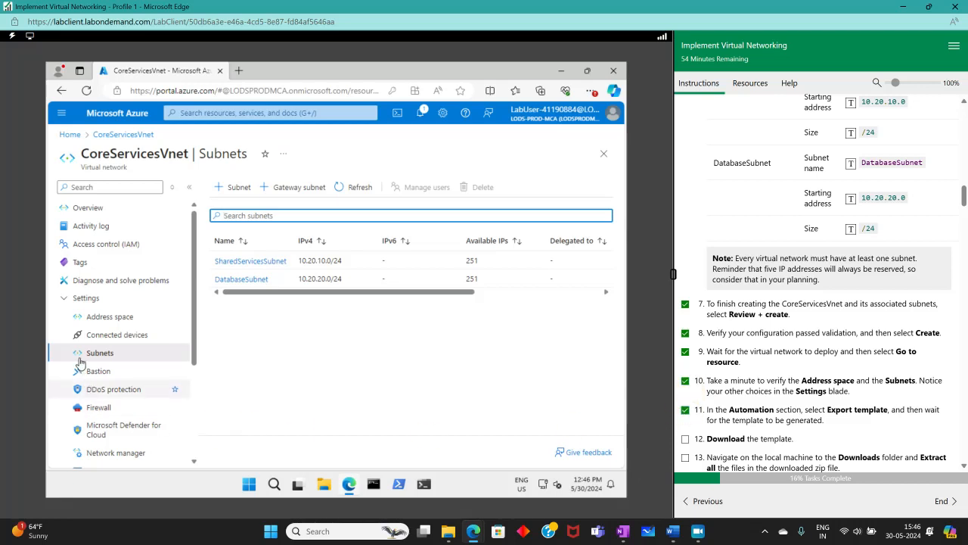
# - Expand Automation in the network's menu and open Export template
pyautogui.scroll(-4, 82, 367)
pyautogui.scroll(4, 79, 257)
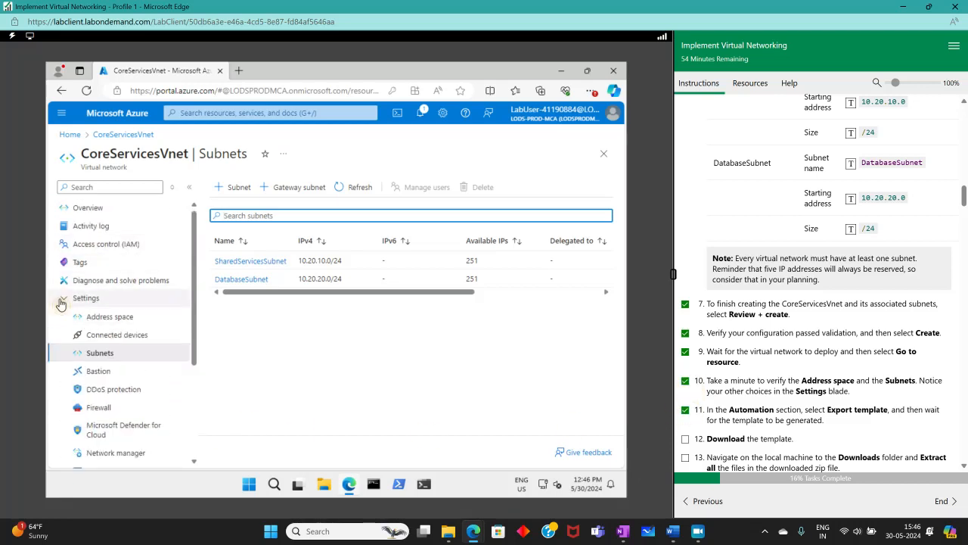
pyautogui.click(65, 298)
pyautogui.click(68, 334)
pyautogui.click(114, 389)
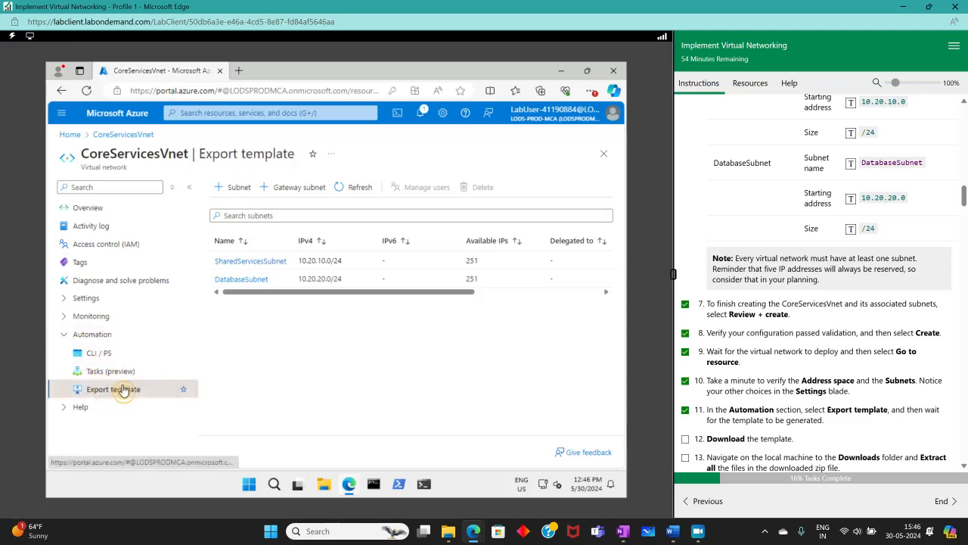
# - Tick lab steps 12 and 13, then download the CoreServicesVnet template as ExportedTemplate-az104-rg4.zip
pyautogui.scroll(-2, 743, 388)
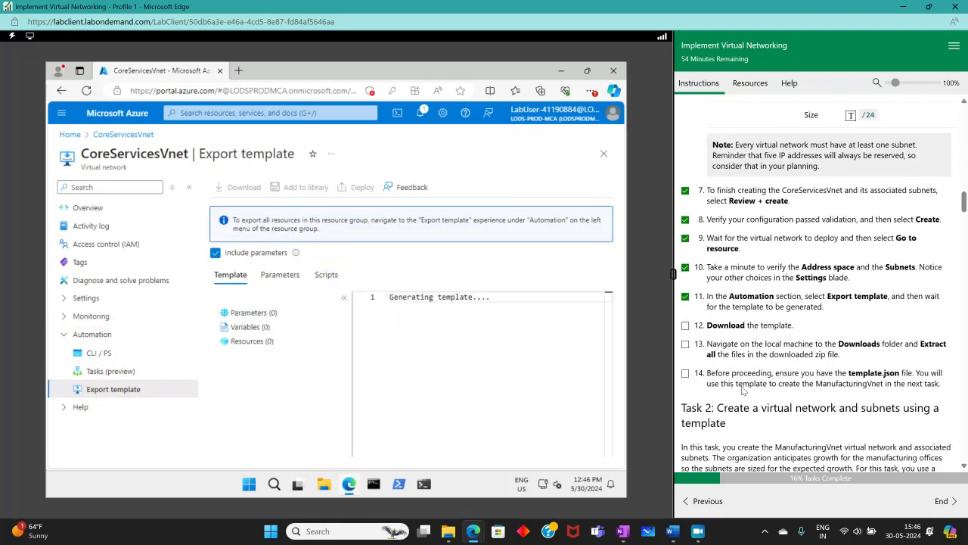
pyautogui.click(686, 325)
pyautogui.click(686, 344)
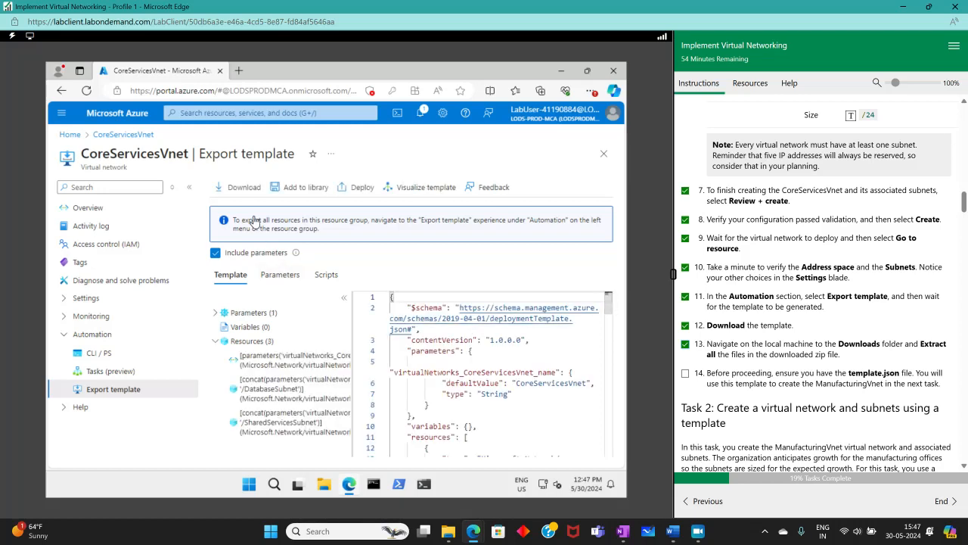
pyautogui.click(233, 188)
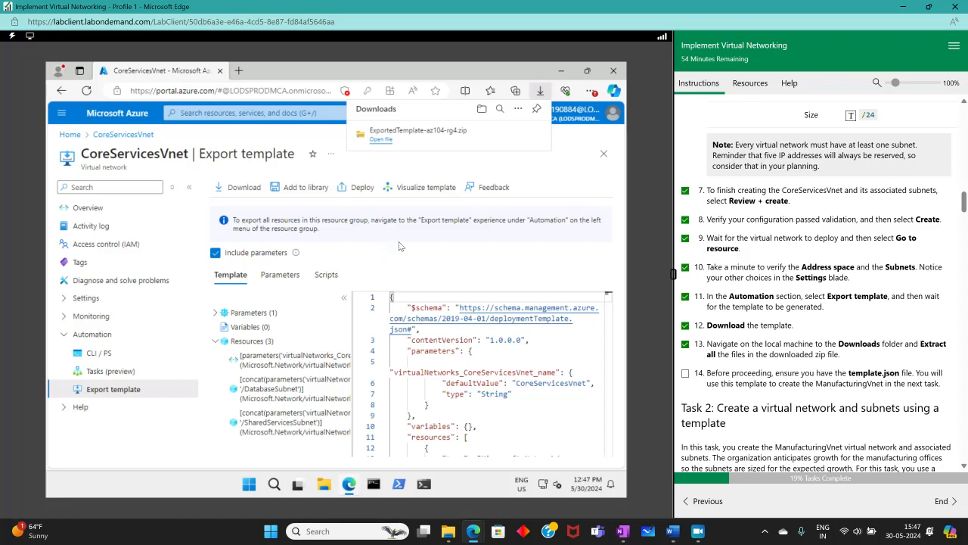
# - Extract ExportedTemplate-az104-rg4.zip in Downloads to get template.json and parameters.json, then close both Explorer windows
pyautogui.click(500, 135)
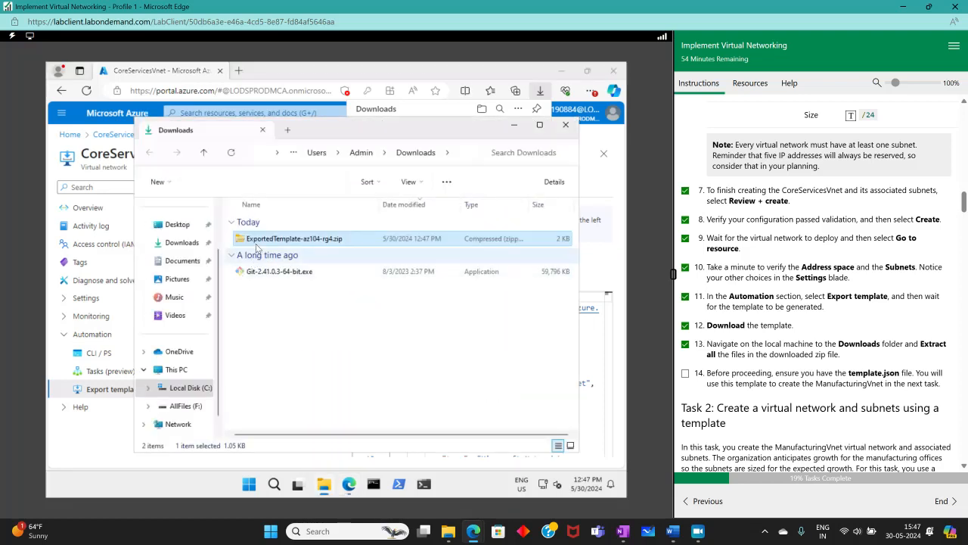
pyautogui.rightClick(261, 239)
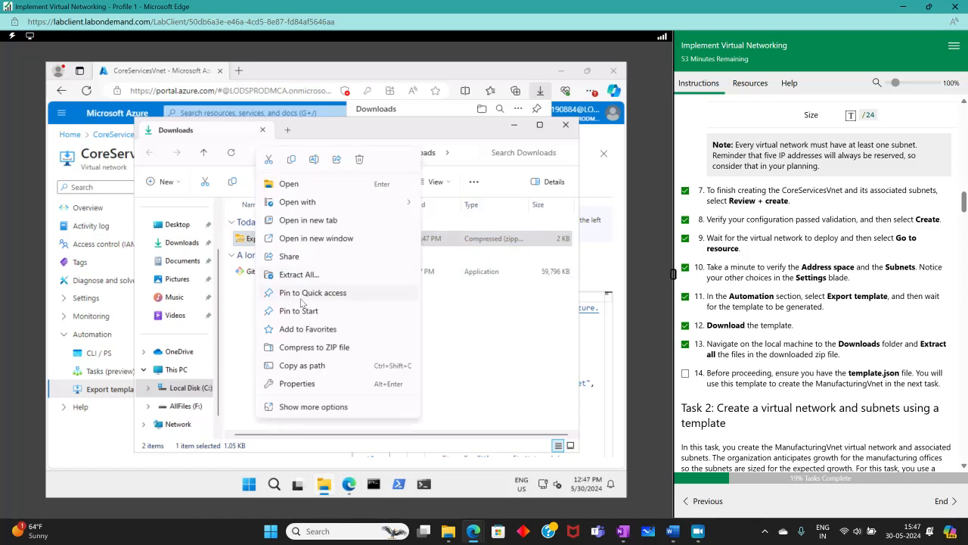
pyautogui.click(298, 273)
pyautogui.click(440, 381)
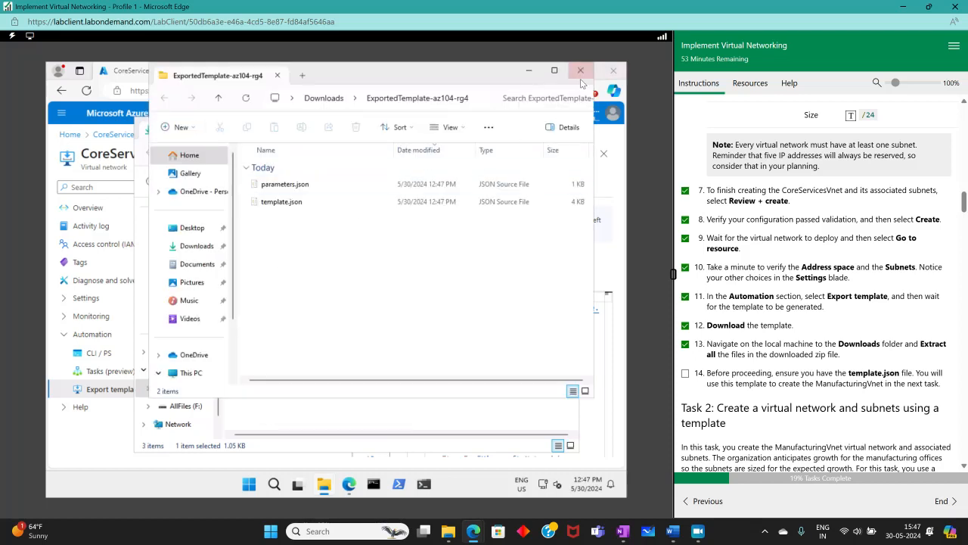
pyautogui.click(580, 69)
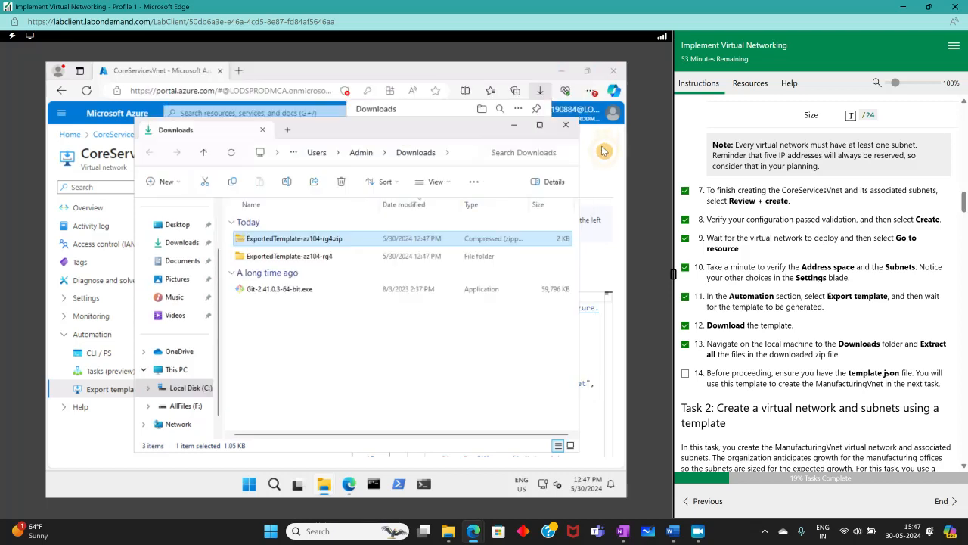
pyautogui.click(566, 125)
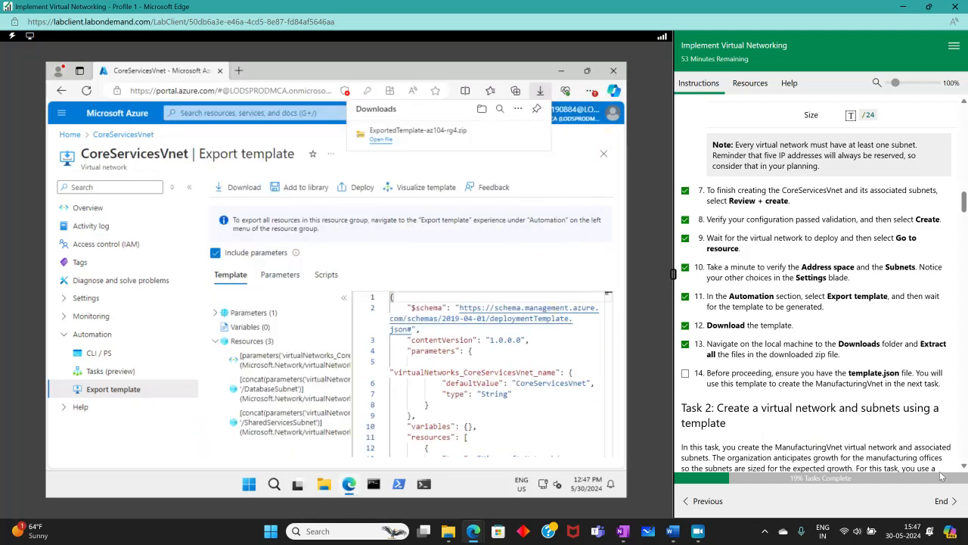
# - Tick step 14 and Task 2's locate-template.json step, then launch File Explorer from the taskbar
pyautogui.click(686, 373)
pyautogui.scroll(-3, 859, 366)
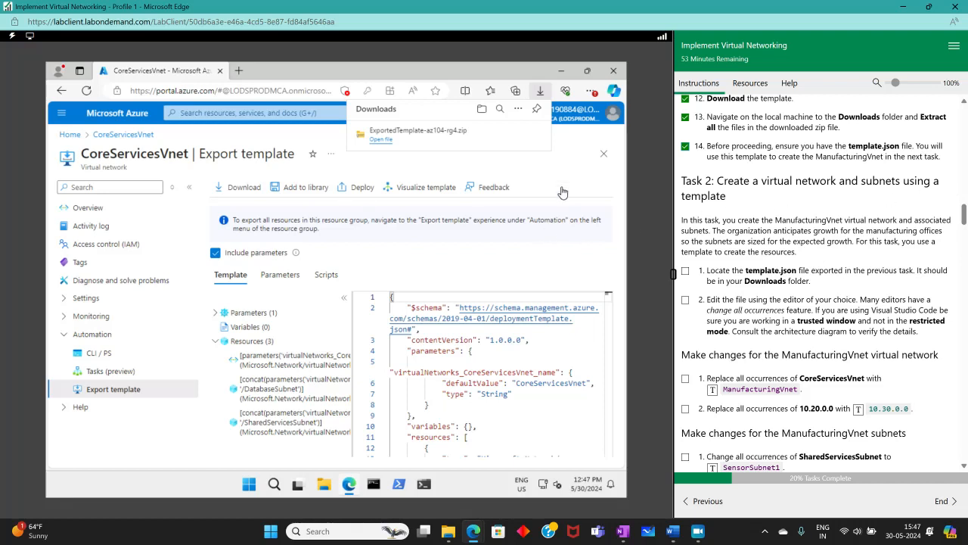
pyautogui.moveTo(535, 133)
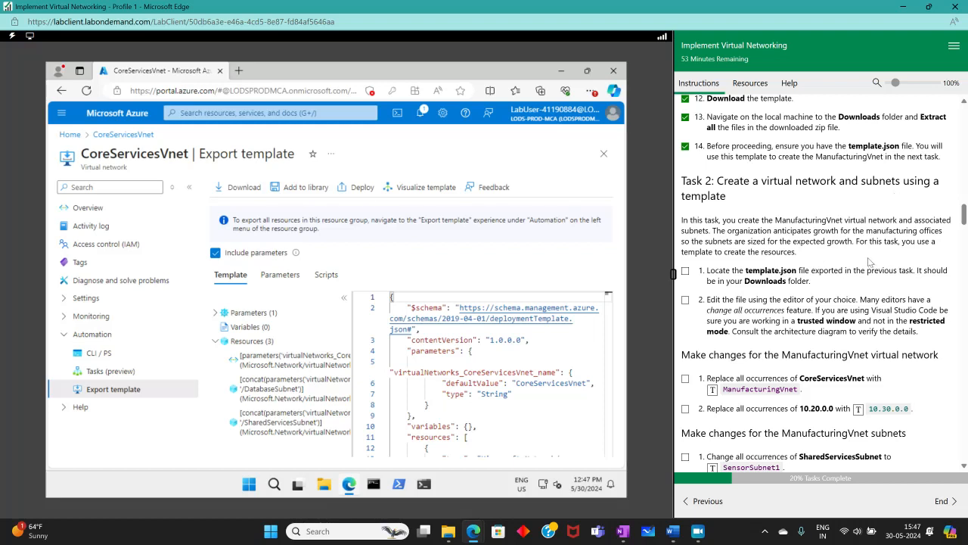
pyautogui.click(685, 270)
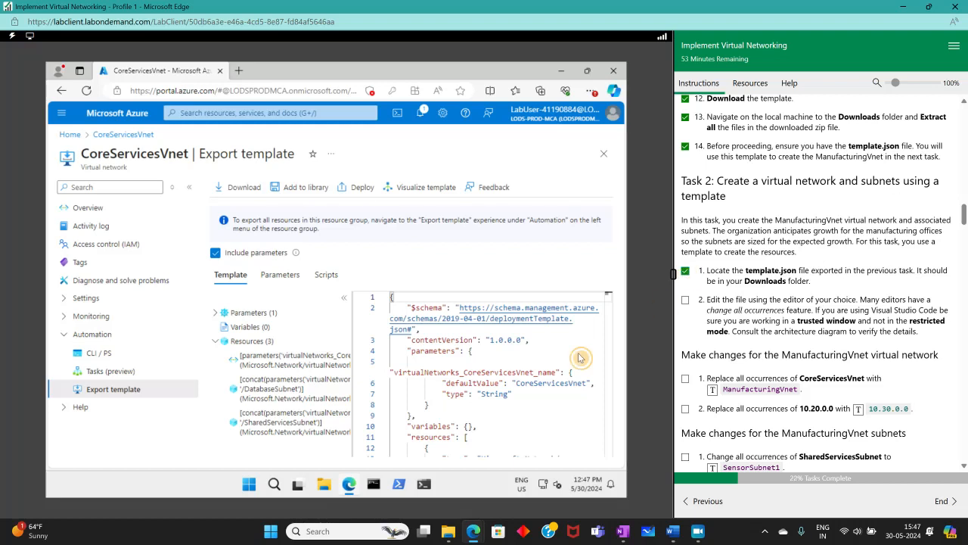
pyautogui.click(324, 484)
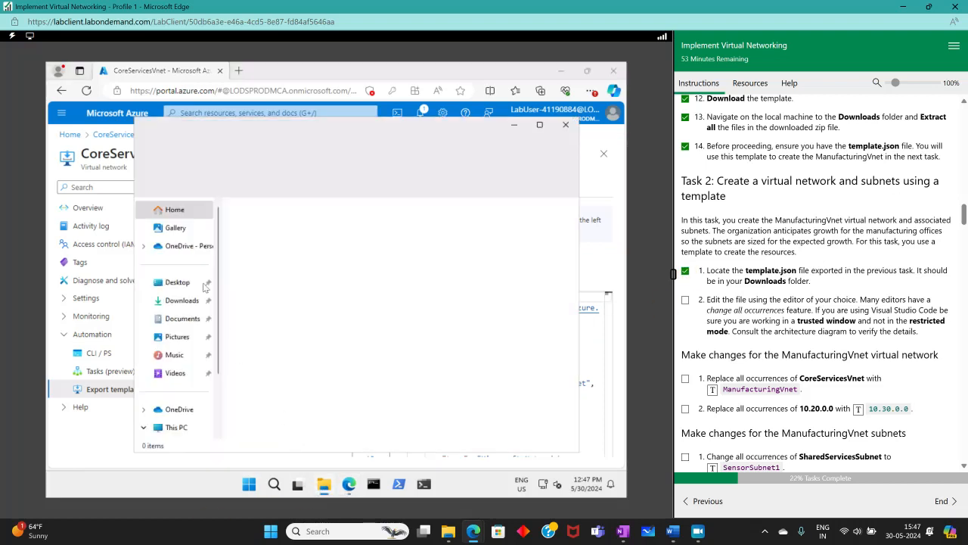
# - Open template.json from Downloads > ExportedTemplate-az104-rg4 with Visual Studio Code
pyautogui.click(177, 281)
pyautogui.click(181, 300)
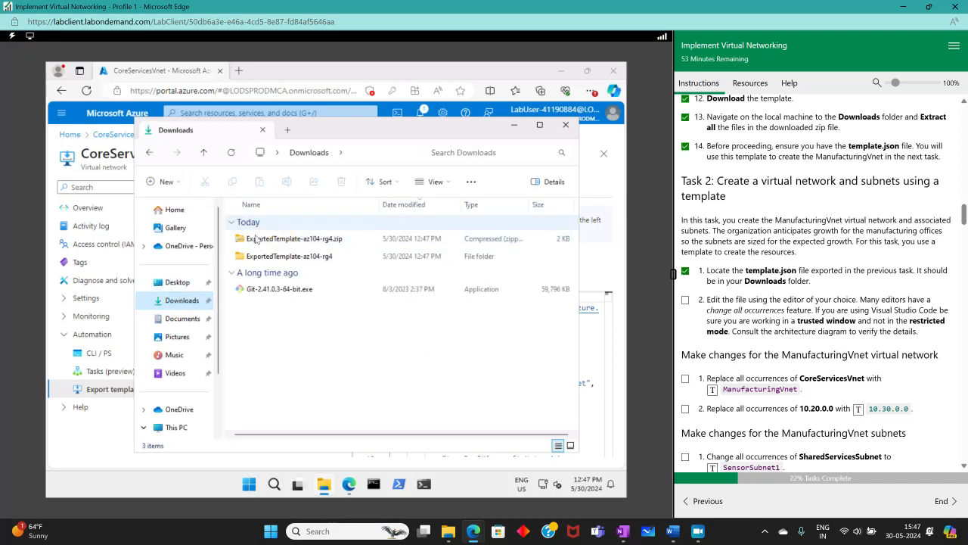
pyautogui.doubleClick(255, 256)
pyautogui.click(258, 240)
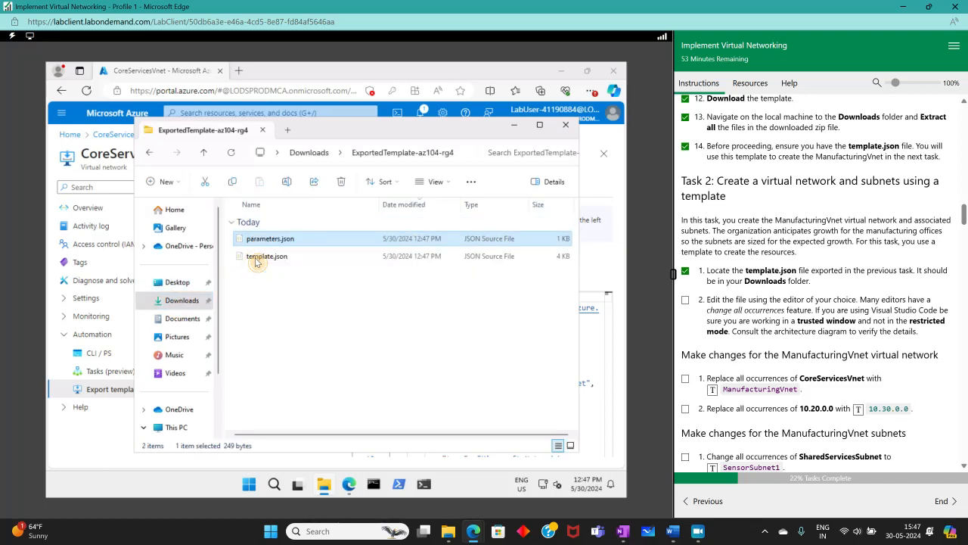
pyautogui.click(257, 258)
pyautogui.rightClick(275, 286)
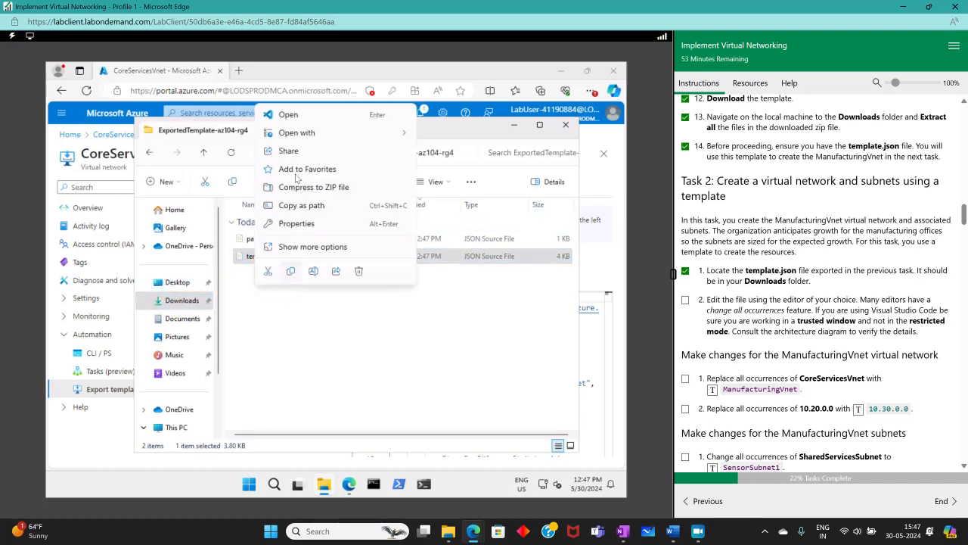
pyautogui.moveTo(303, 132)
pyautogui.click(452, 138)
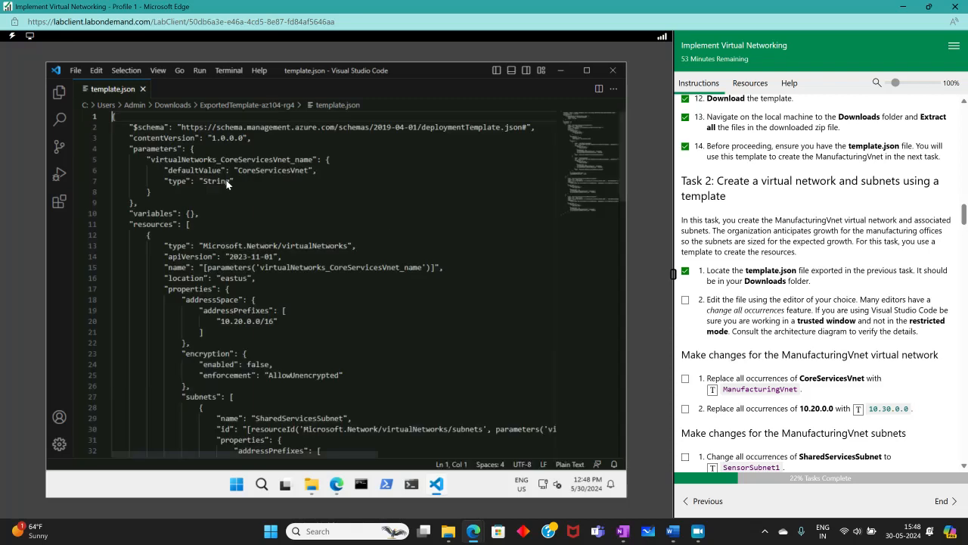
# - Tick step 2 and insert ManufacturingVnet into the default network name value on line 6
pyautogui.click(686, 300)
pyautogui.scroll(-3, 874, 375)
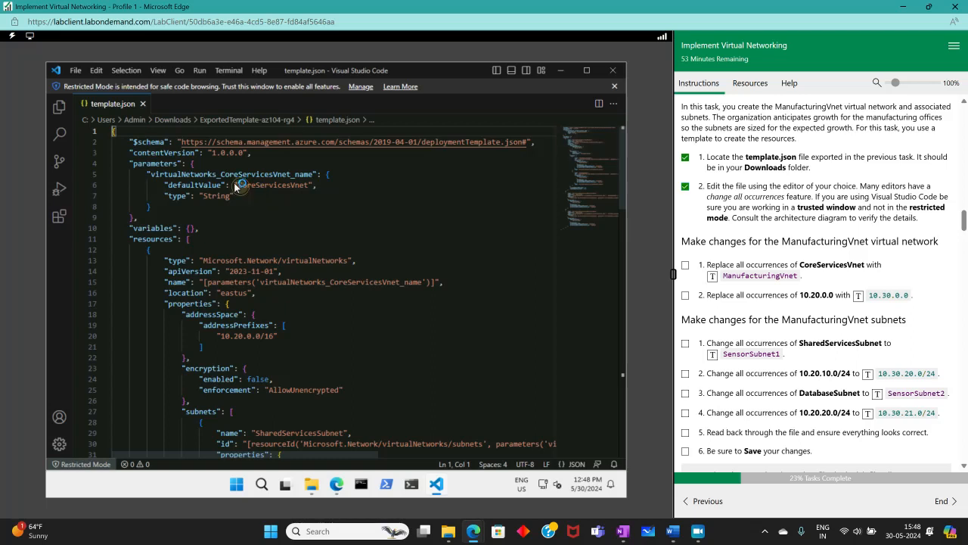
pyautogui.moveTo(237, 184); pyautogui.dragTo(293, 189)
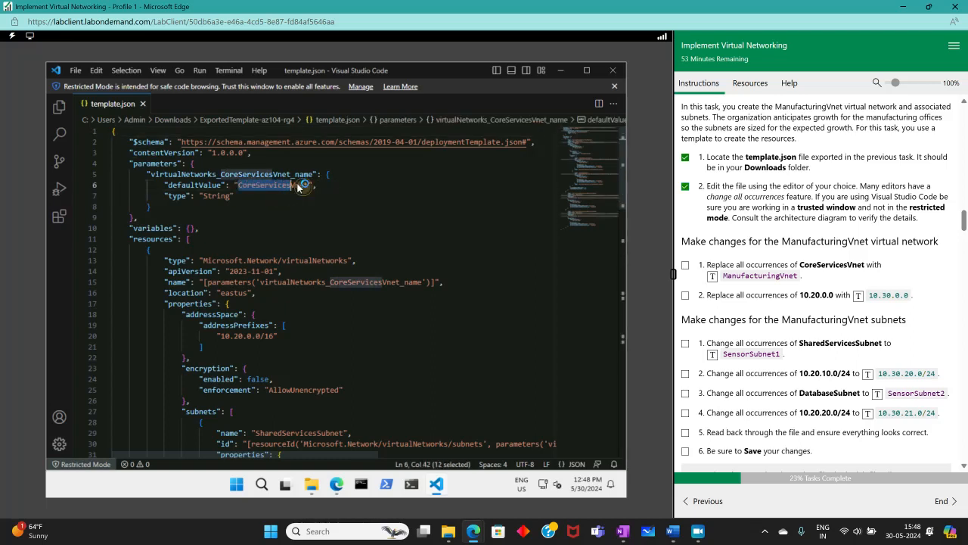
pyautogui.click(301, 187)
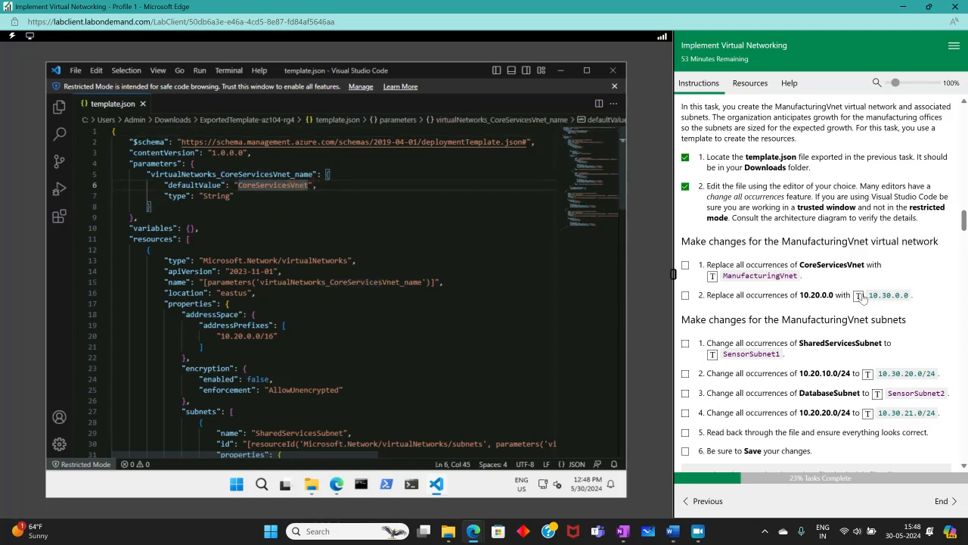
pyautogui.click(712, 277)
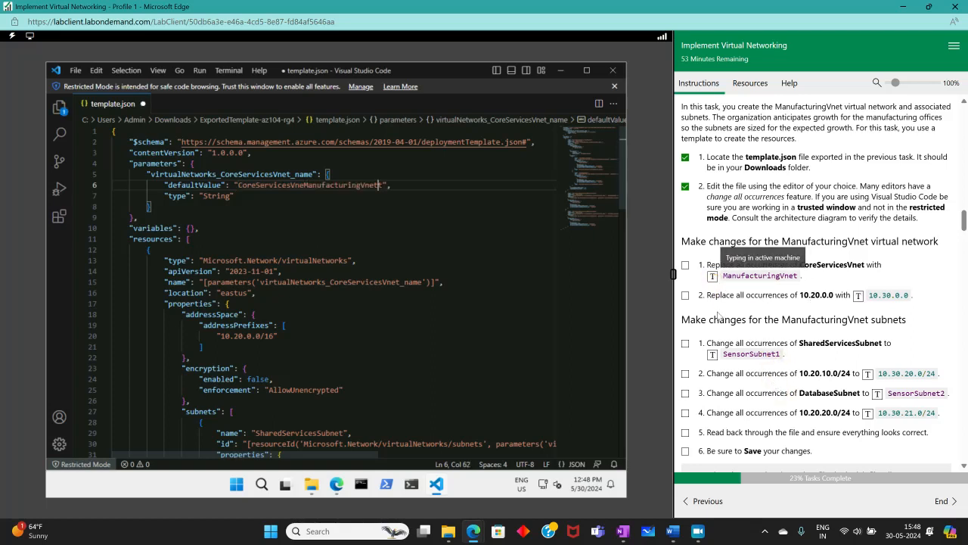
pyautogui.press('BackSpace')
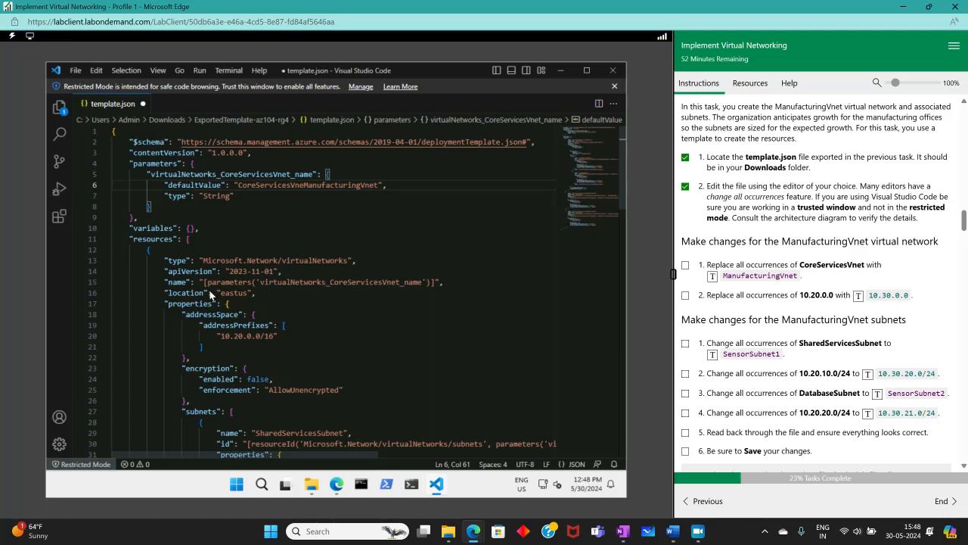
pyautogui.click(370, 278)
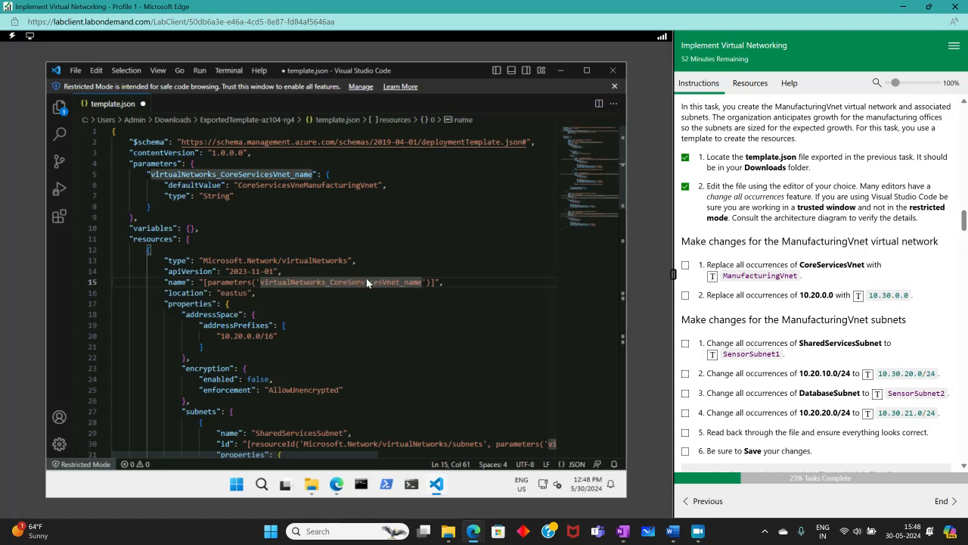
# - Change the line 20 address prefix from 10.20.0.0/16 to 10.30.0.0/16
pyautogui.click(257, 335)
pyautogui.moveTo(258, 336); pyautogui.dragTo(217, 336)
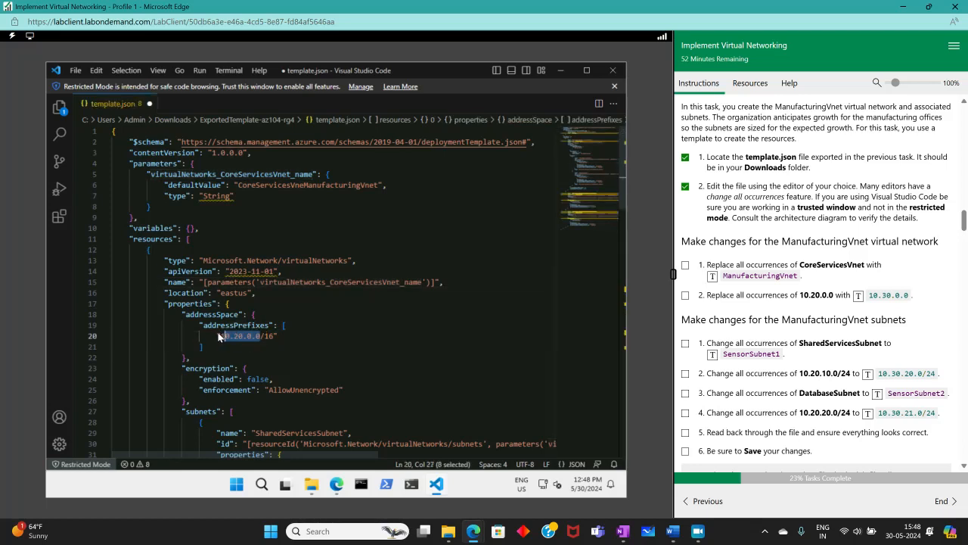
pyautogui.moveTo(218, 335); pyautogui.dragTo(217, 336)
pyautogui.click(858, 295)
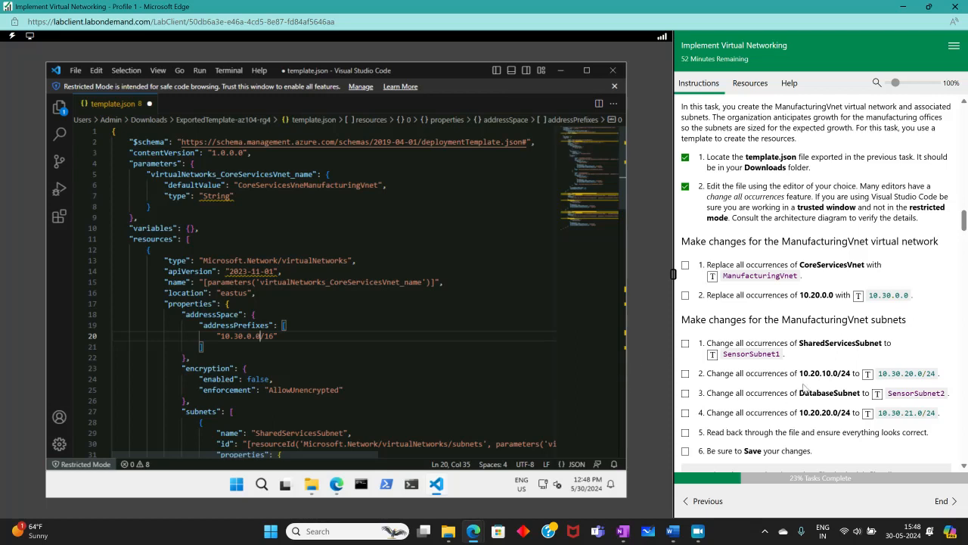
pyautogui.scroll(10, 828, 319)
pyautogui.scroll(5, 826, 318)
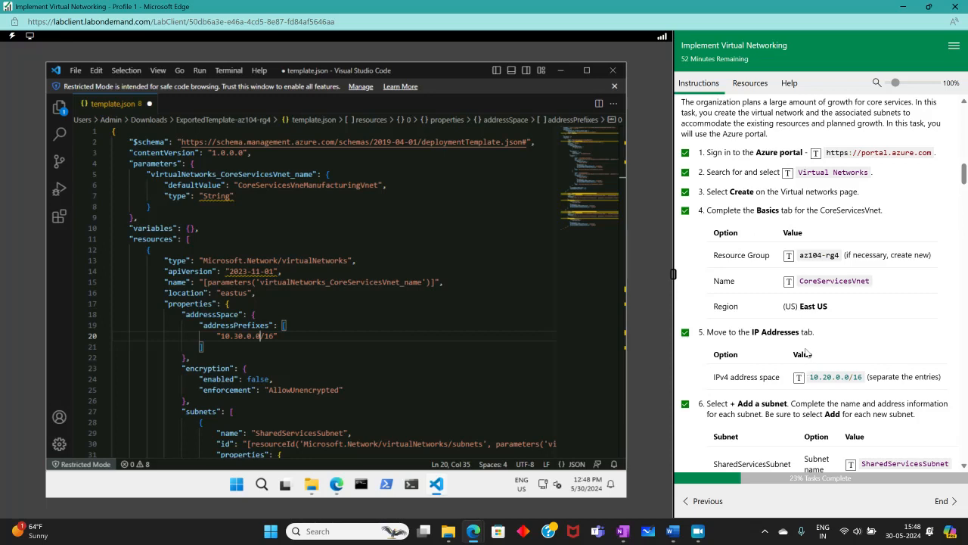
pyautogui.scroll(-3, 828, 339)
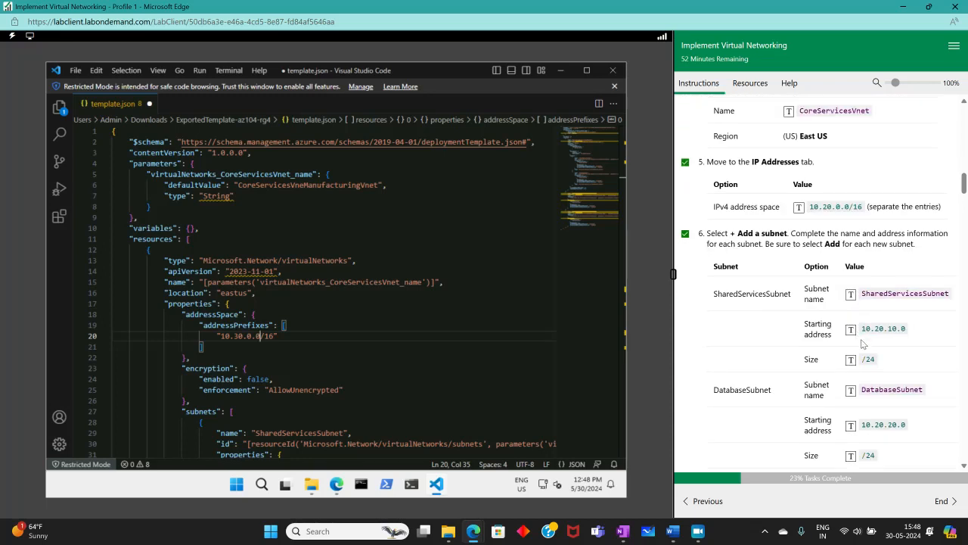
pyautogui.scroll(4, 847, 340)
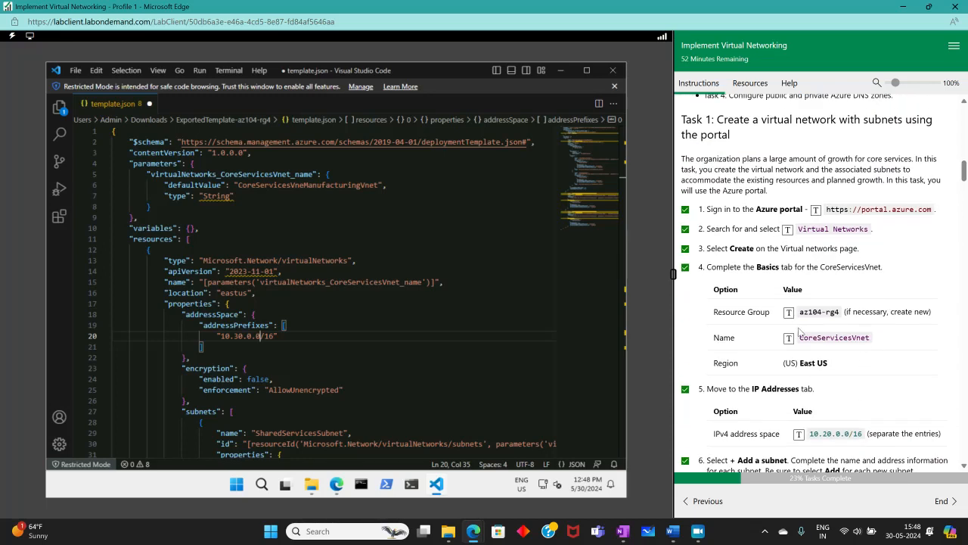
pyautogui.scroll(-2, 832, 378)
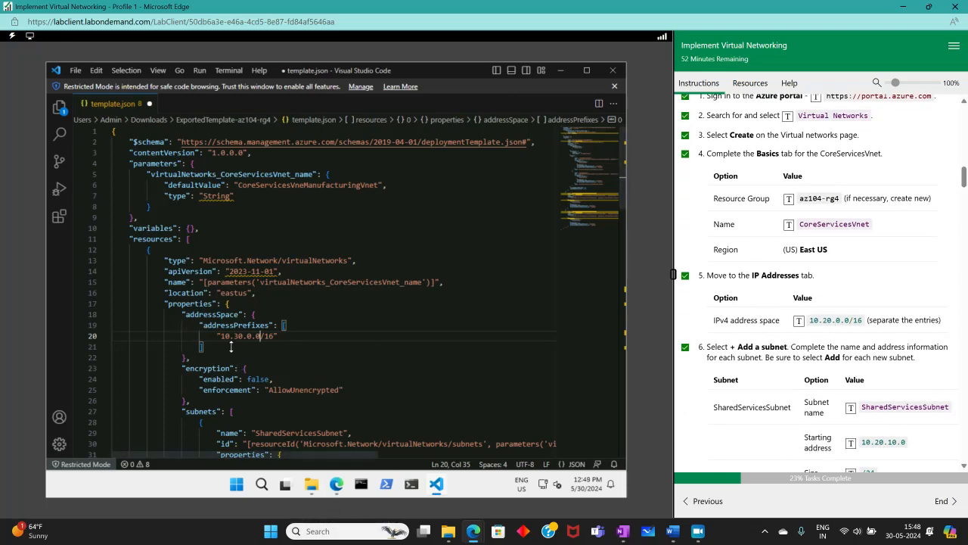
pyautogui.scroll(-10, 768, 344)
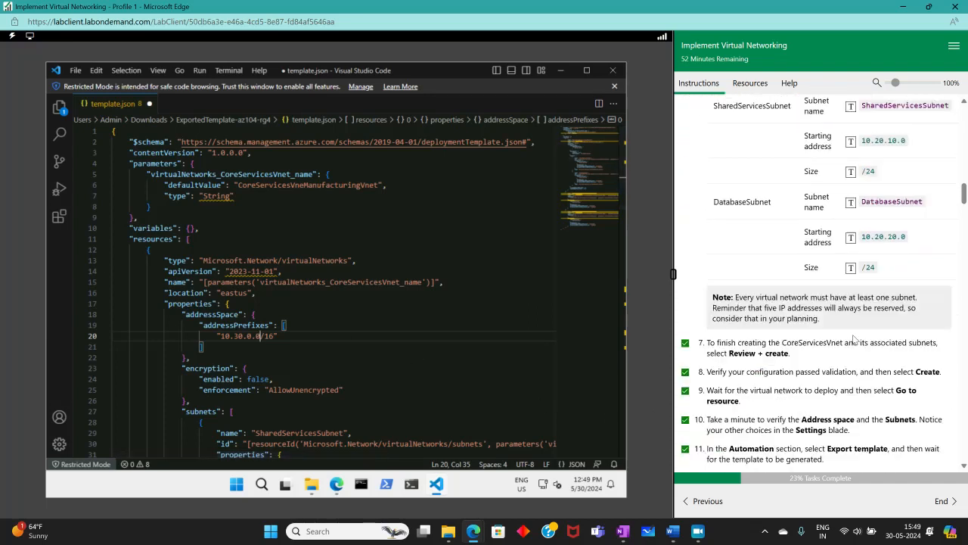
pyautogui.scroll(3, 849, 342)
pyautogui.scroll(-5, 852, 343)
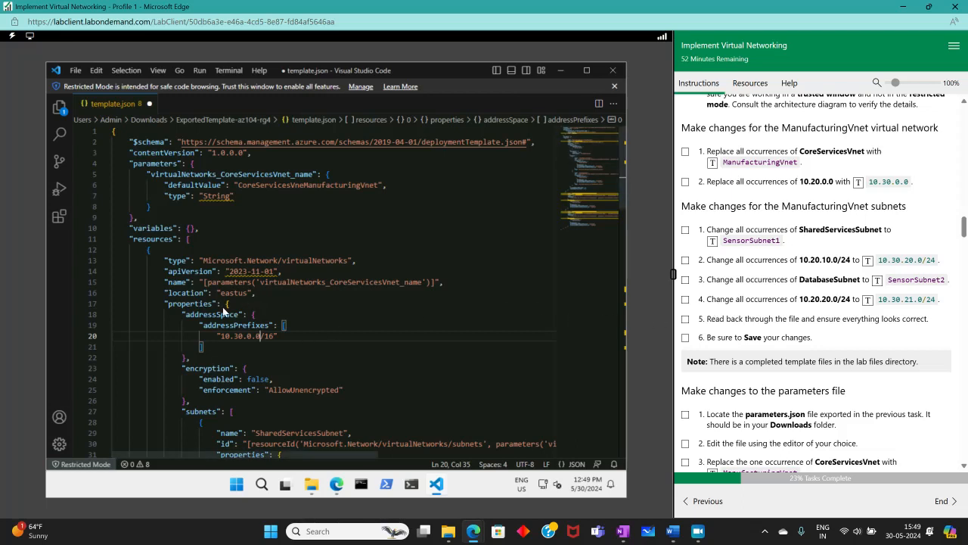
pyautogui.scroll(5, 788, 297)
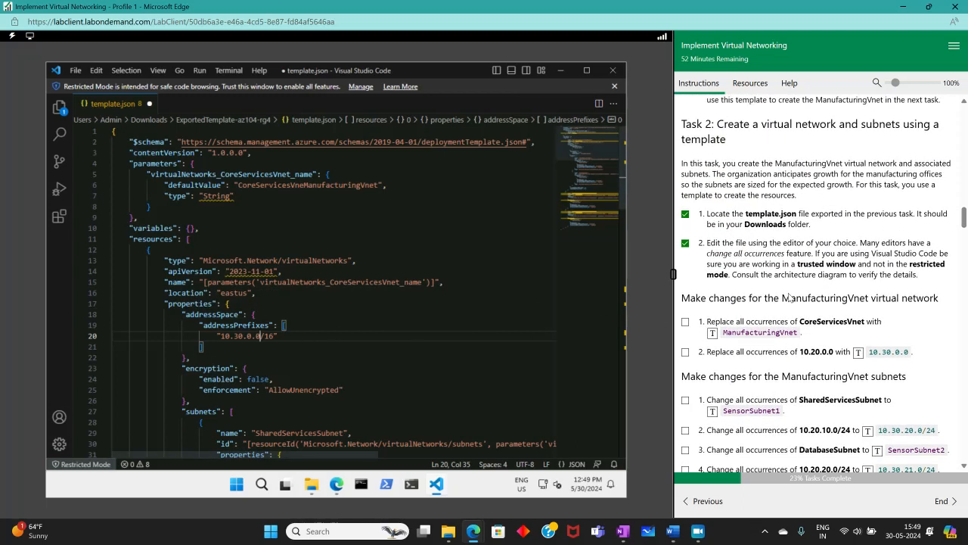
pyautogui.scroll(-3, 788, 298)
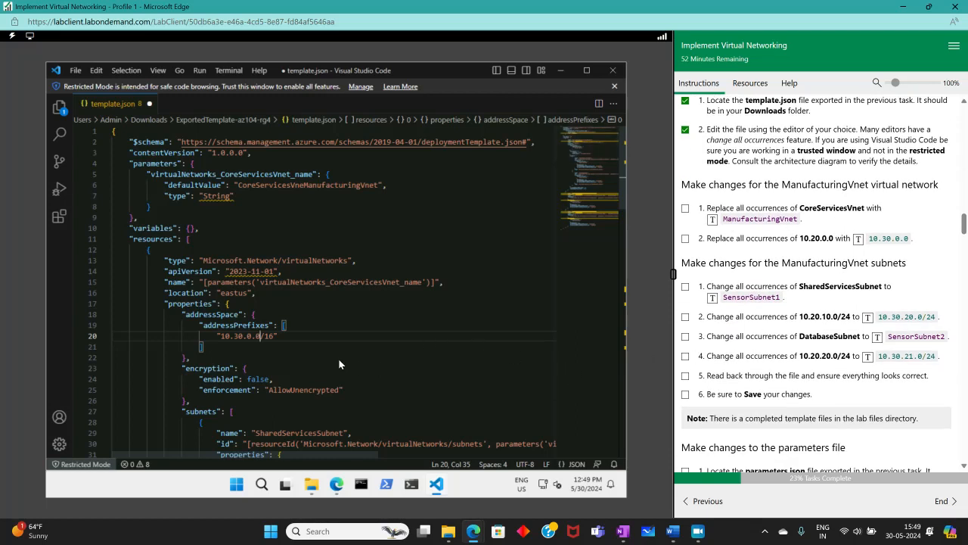
pyautogui.scroll(2, 816, 292)
pyautogui.scroll(10, 815, 293)
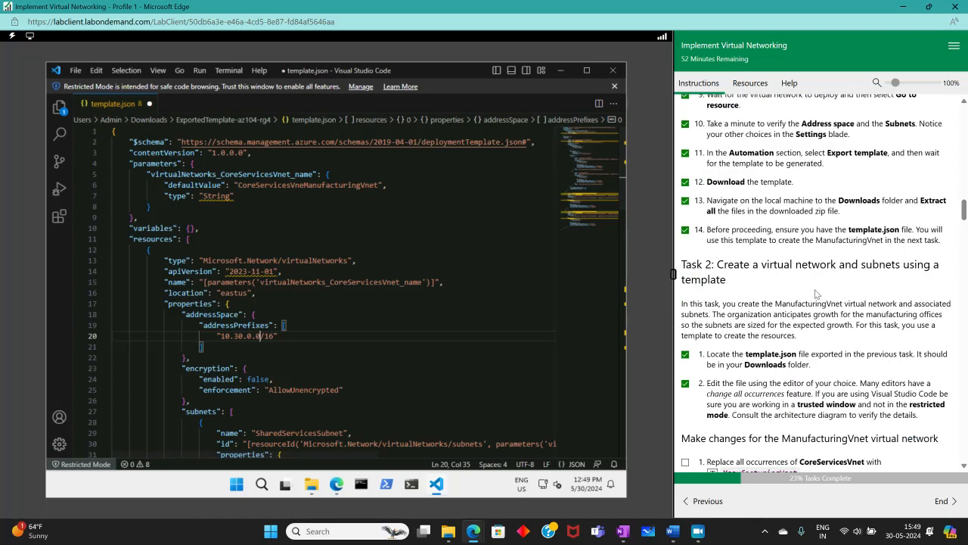
pyautogui.scroll(3, 809, 296)
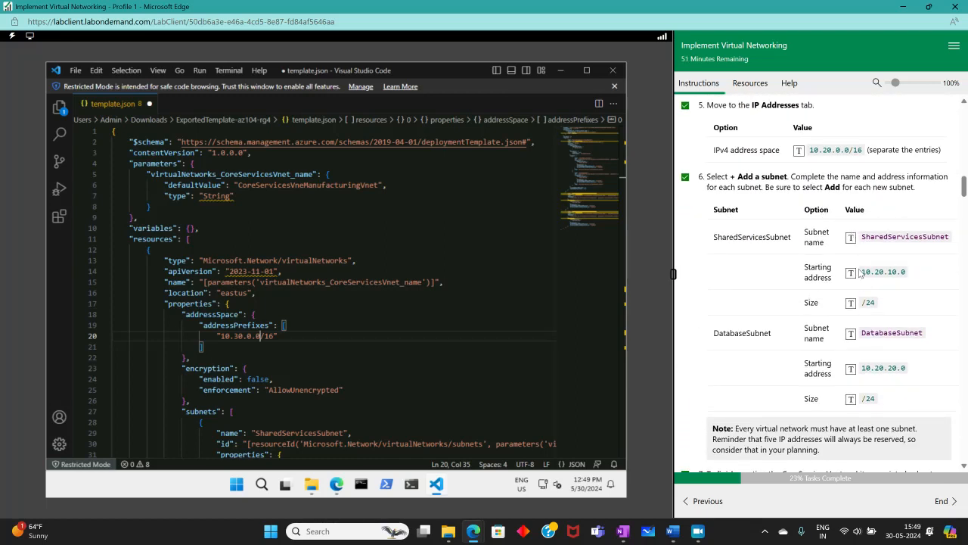
pyautogui.scroll(-20, 860, 273)
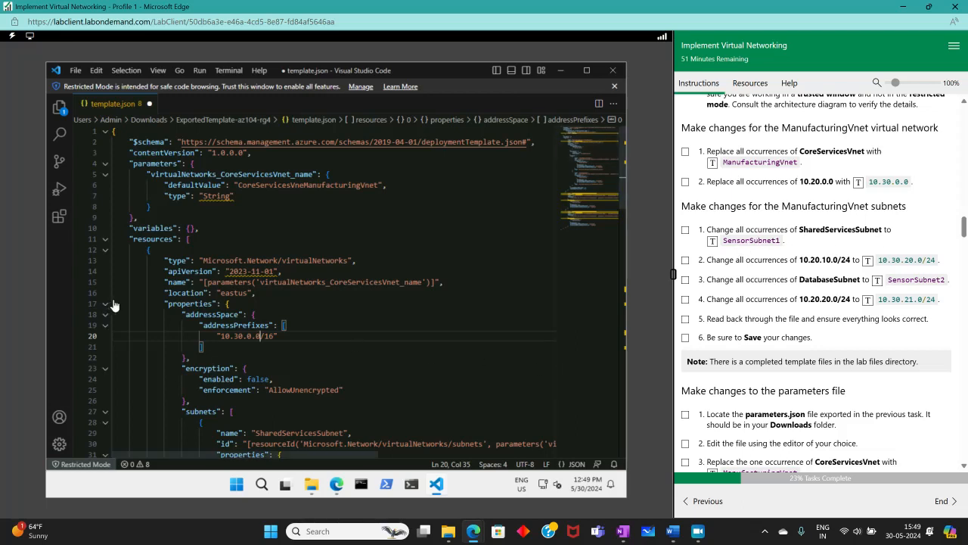
# - Rename SharedServicesSubnet to SensorSubnet1 and change its prefix to 10.30.20.0/24
pyautogui.scroll(-4, 348, 289)
pyautogui.moveTo(255, 292); pyautogui.dragTo(335, 288)
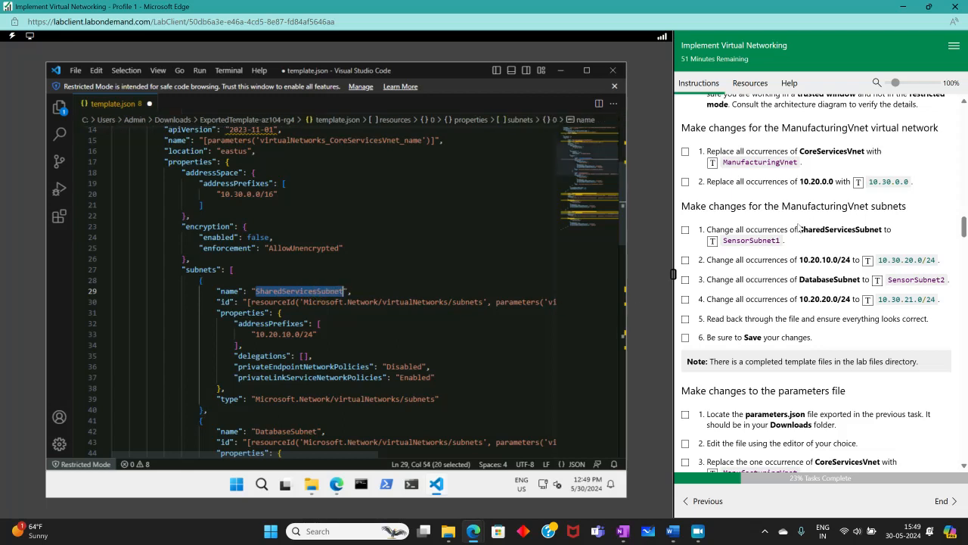
pyautogui.click(711, 240)
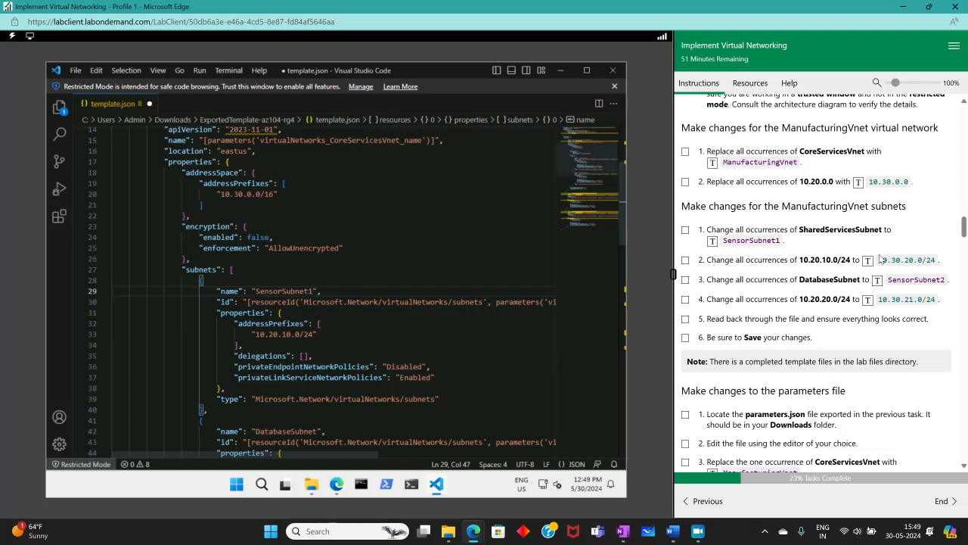
pyautogui.moveTo(252, 333); pyautogui.dragTo(307, 338)
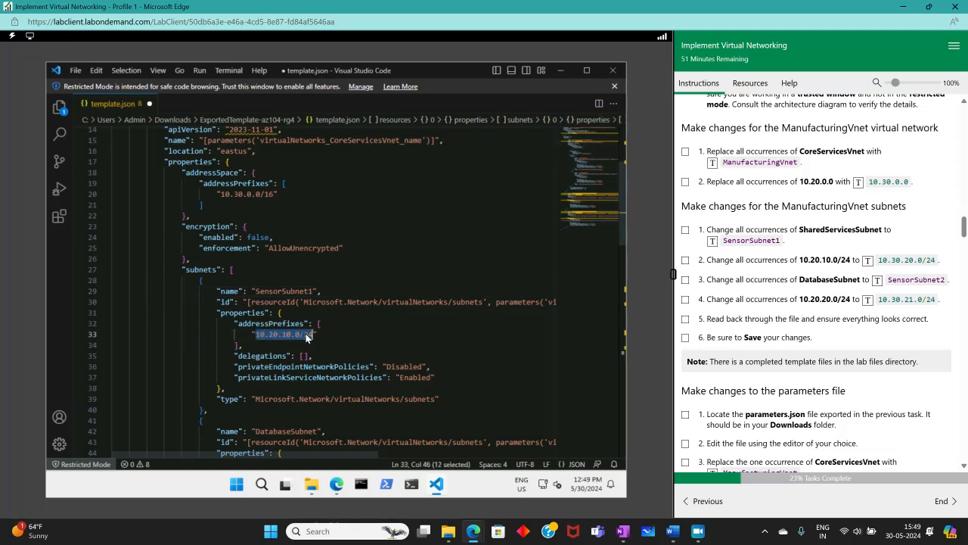
pyautogui.click(868, 261)
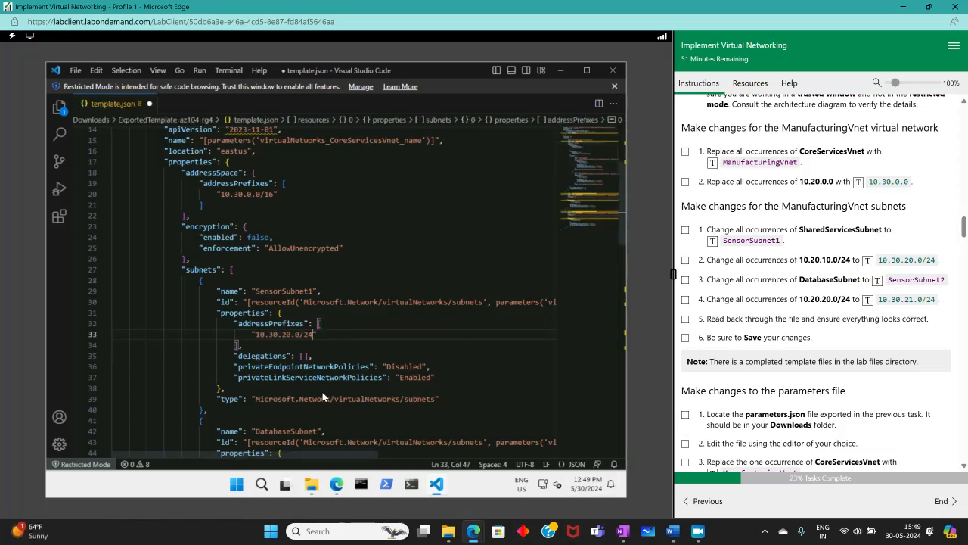
# - Rename DatabaseSubnet to SensorSubnet2 and change its prefix to 10.30.21.0/24
pyautogui.scroll(-3, 319, 386)
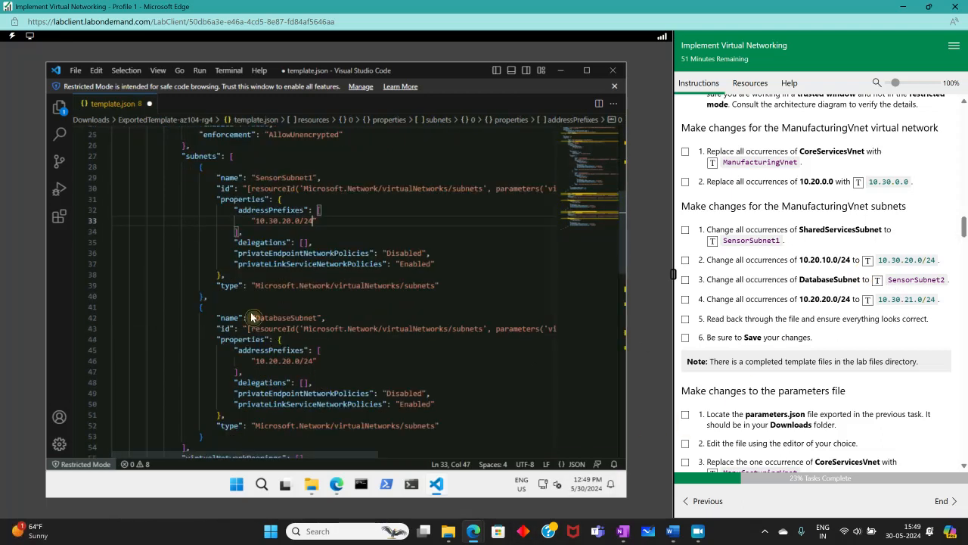
pyautogui.moveTo(254, 318); pyautogui.dragTo(309, 318)
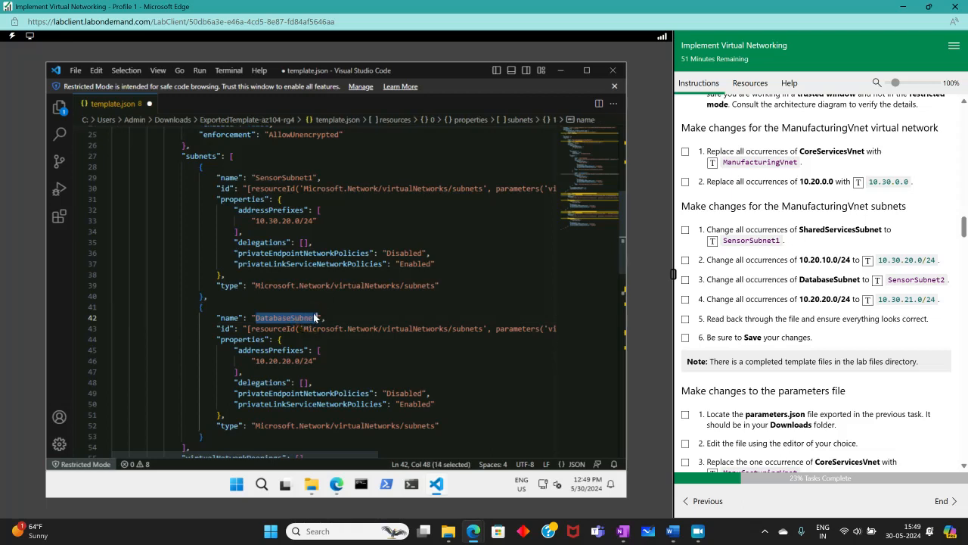
pyautogui.click(876, 280)
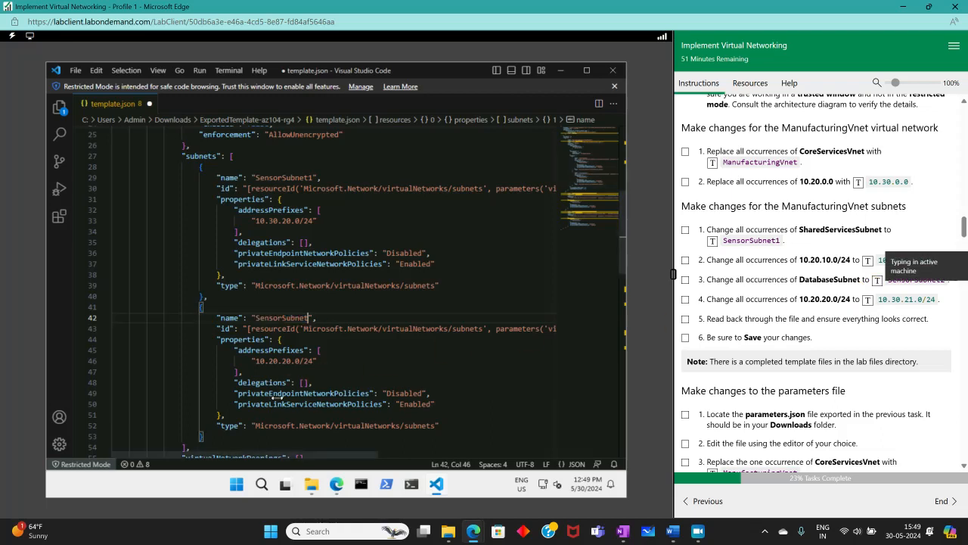
pyautogui.moveTo(255, 361); pyautogui.dragTo(317, 361)
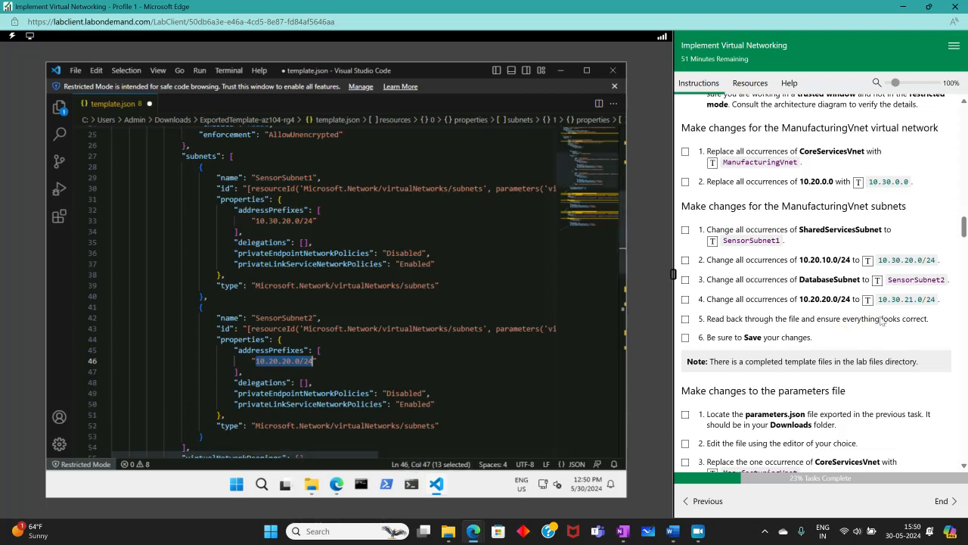
pyautogui.click(867, 301)
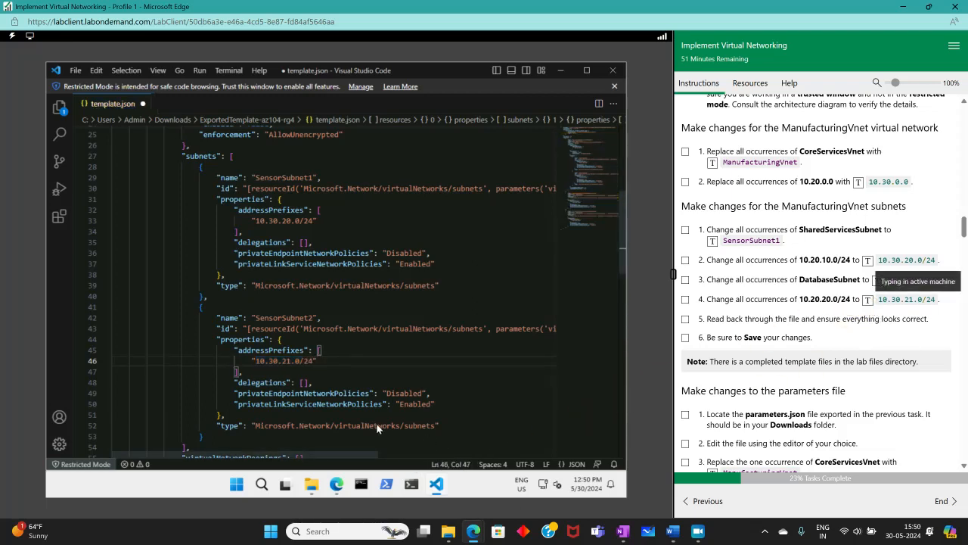
pyautogui.scroll(-5, 302, 384)
pyautogui.scroll(-4, 300, 382)
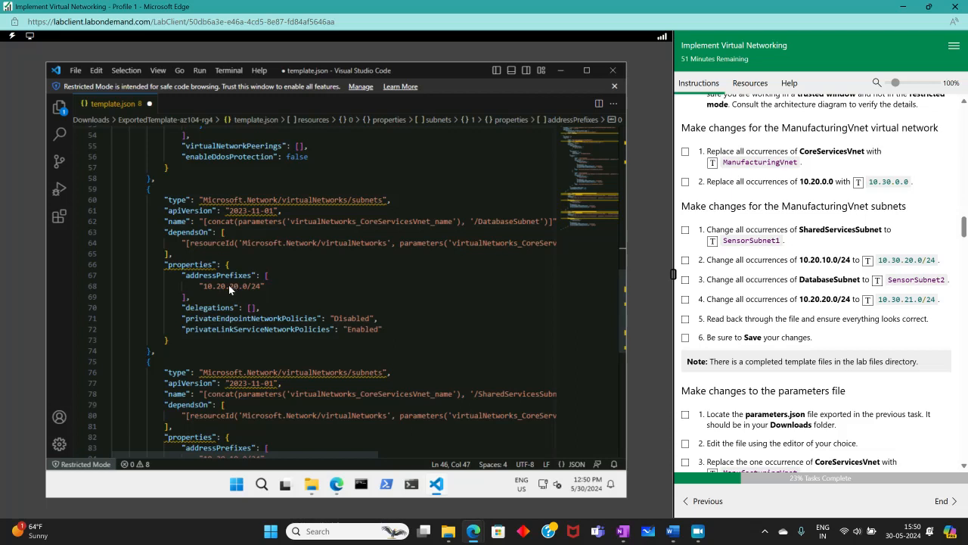
# - Change the standalone DatabaseSubnet prefix on line 68 from 10.20.20.0/24 to 10.30.21.0/24
pyautogui.moveTo(228, 286); pyautogui.dragTo(227, 286)
pyautogui.click(252, 285)
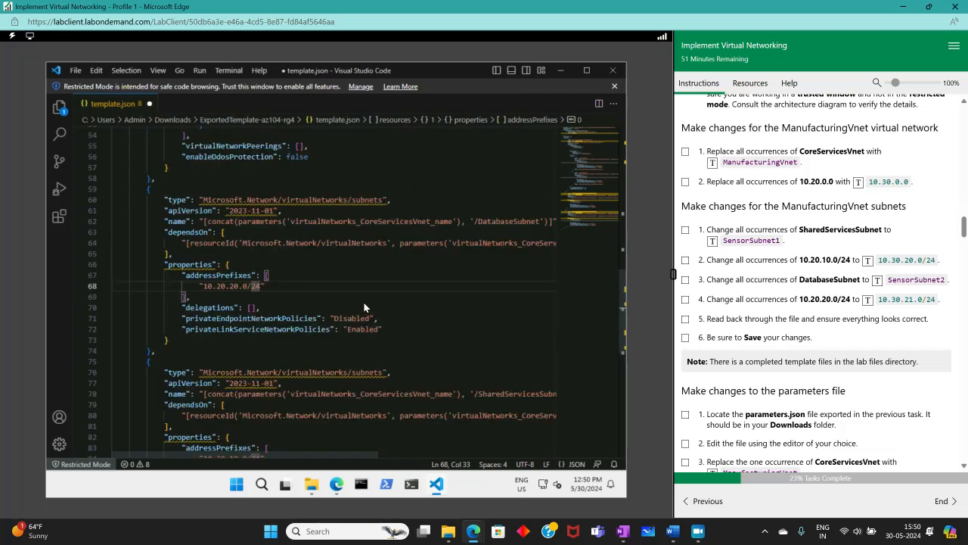
pyautogui.click(225, 286)
pyautogui.moveTo(200, 285); pyautogui.dragTo(255, 287)
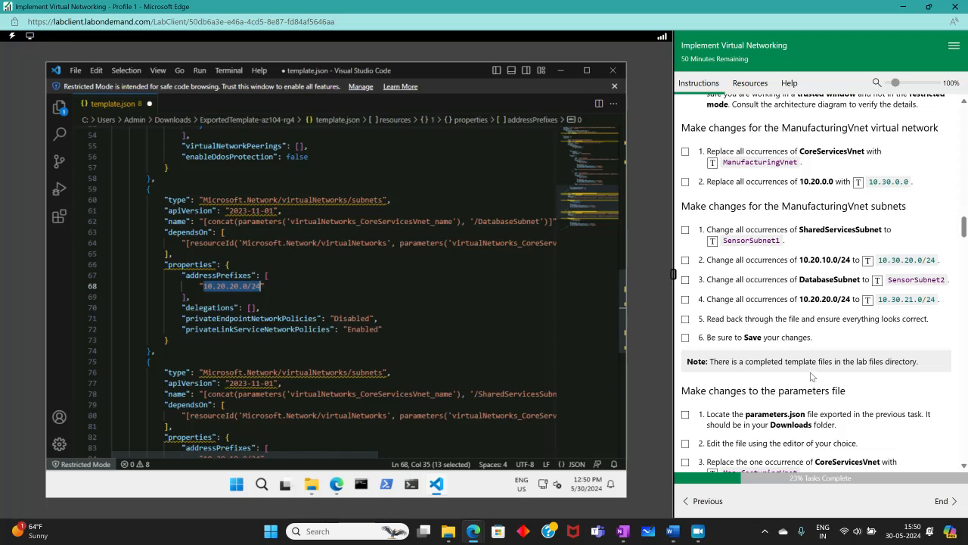
pyautogui.scroll(1, 807, 372)
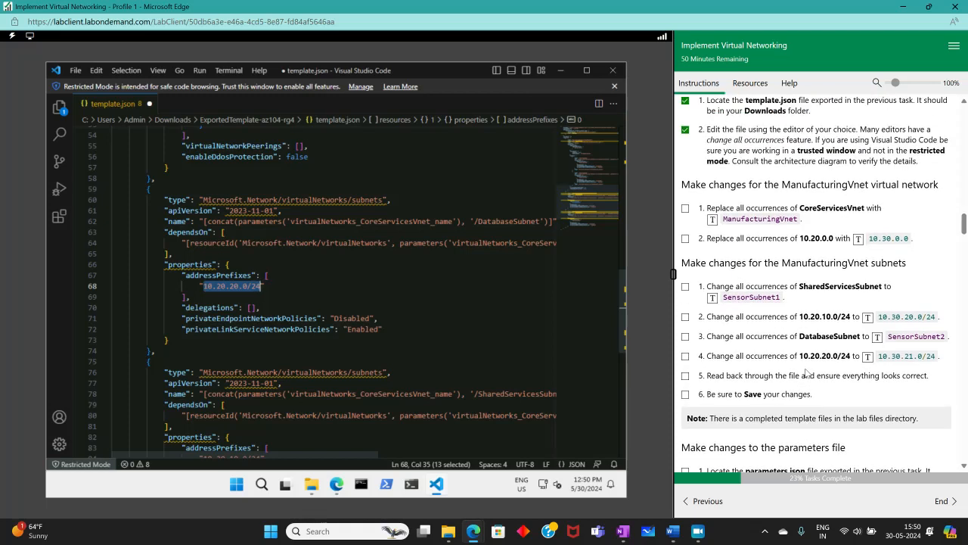
pyautogui.scroll(6, 415, 243)
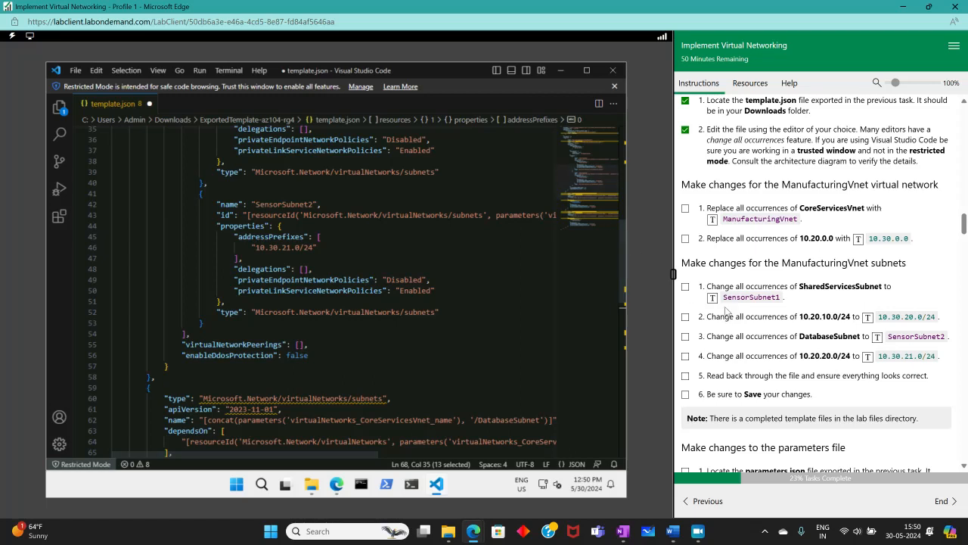
pyautogui.scroll(-1, 920, 350)
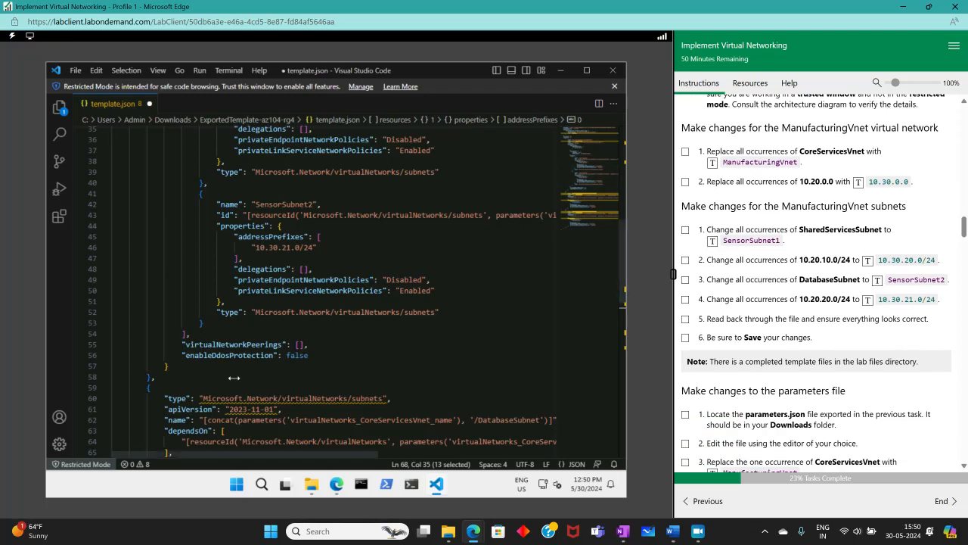
pyautogui.scroll(-4, 250, 372)
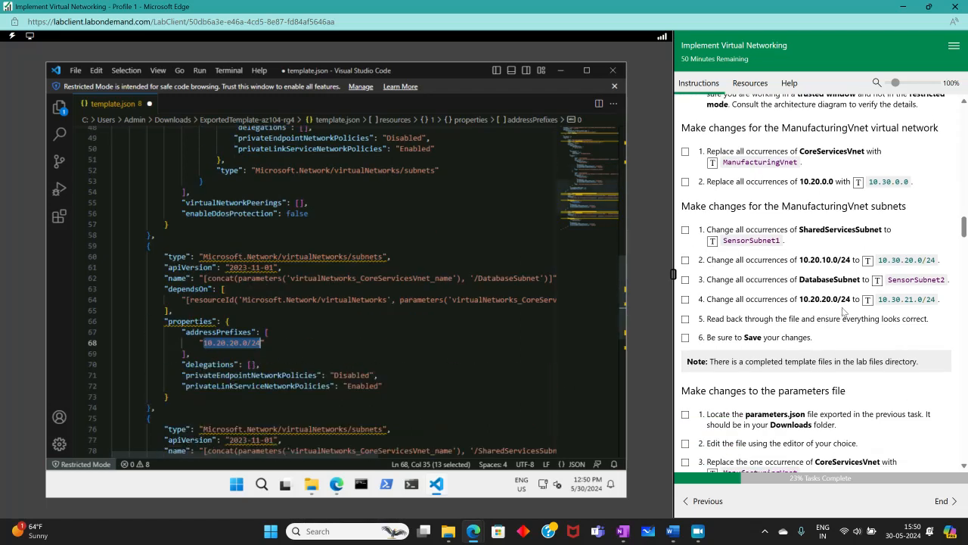
pyautogui.click(867, 303)
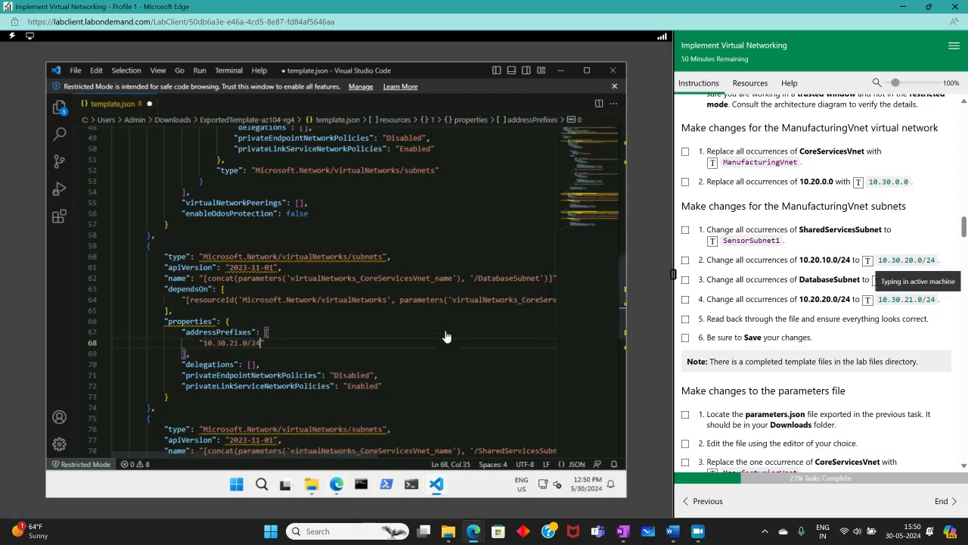
pyautogui.scroll(3, 424, 320)
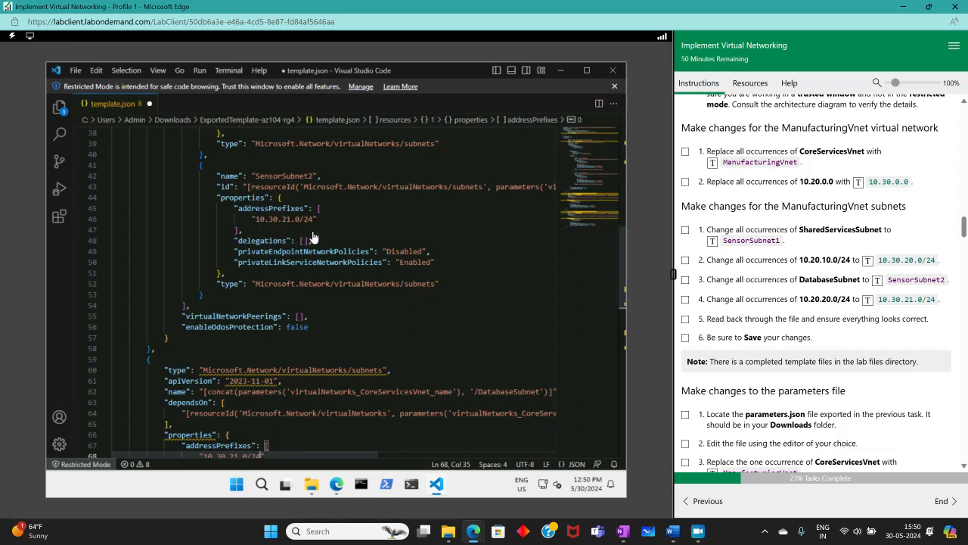
pyautogui.scroll(-9, 312, 238)
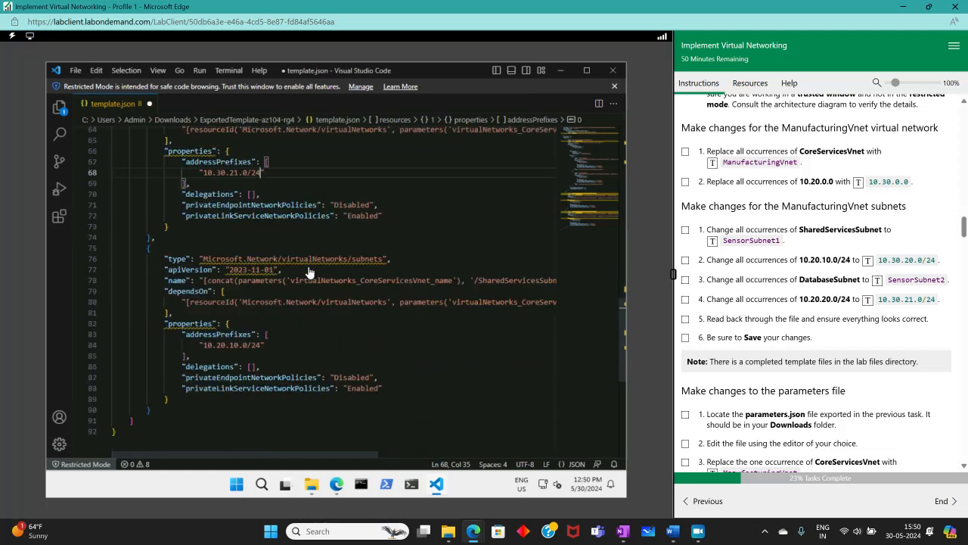
# - Change the line 84 prefix to 10.30.20.0/24 and scroll back to the top to review
pyautogui.click(204, 345)
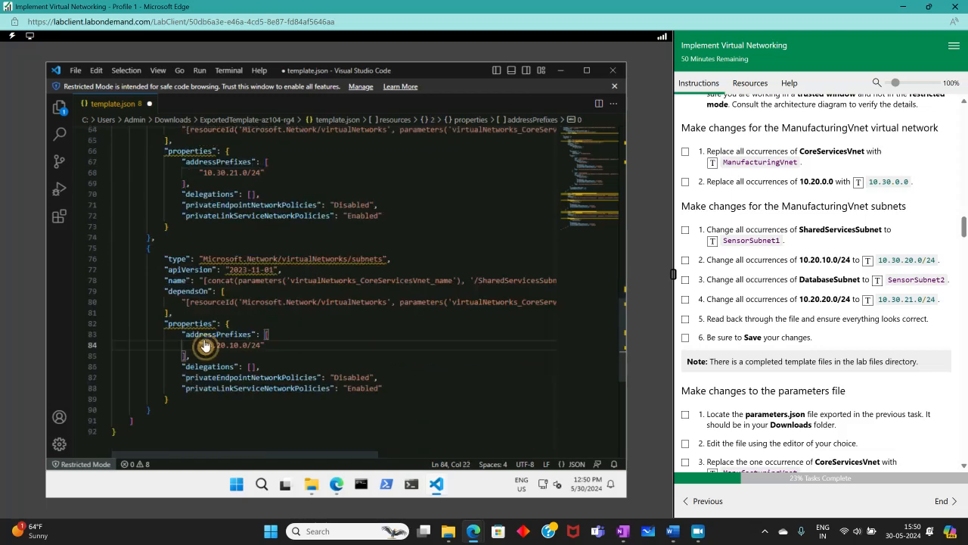
pyautogui.moveTo(204, 345); pyautogui.dragTo(258, 345)
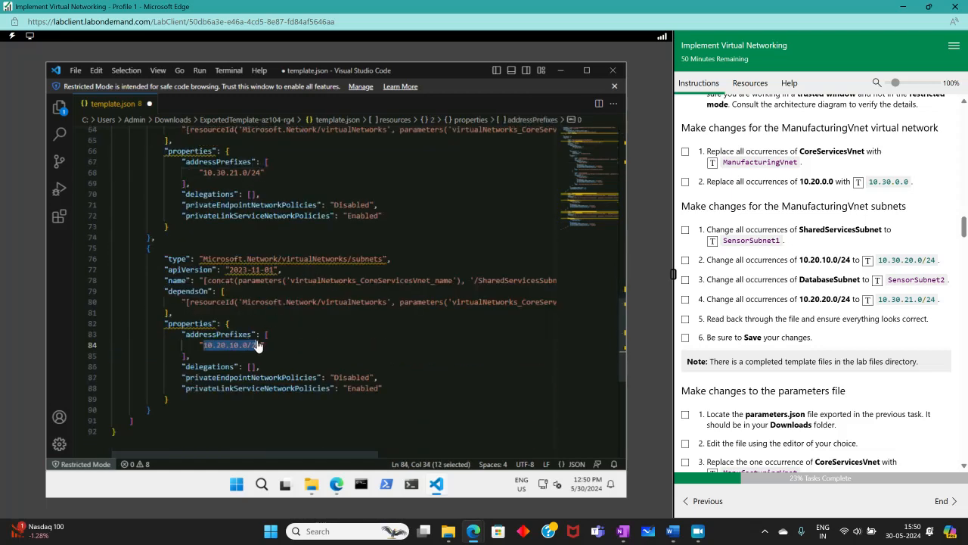
pyautogui.click(868, 259)
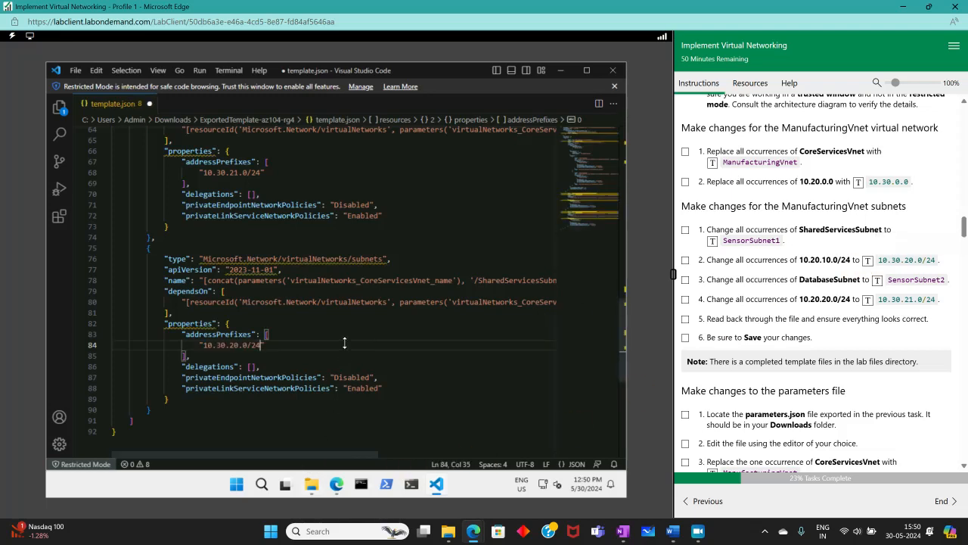
pyautogui.scroll(3, 337, 341)
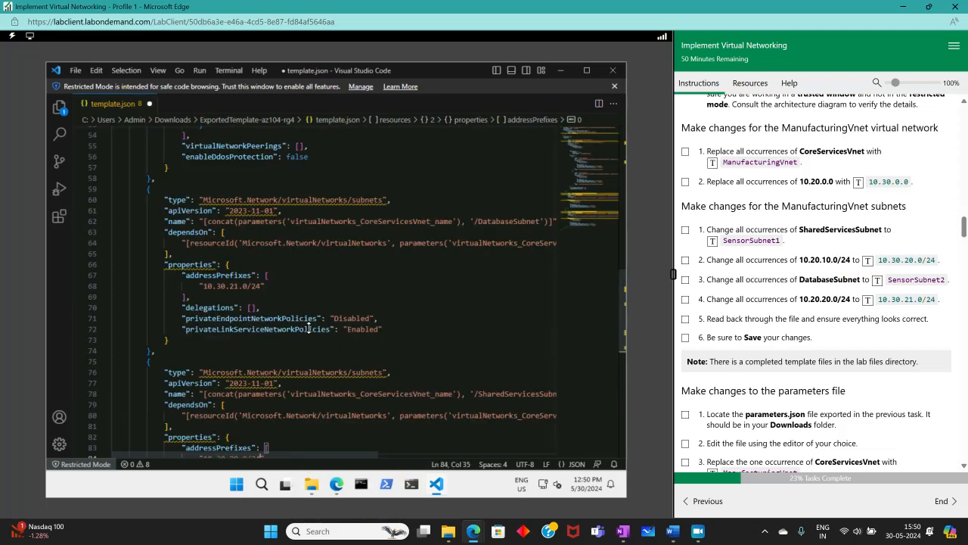
pyautogui.scroll(15, 309, 327)
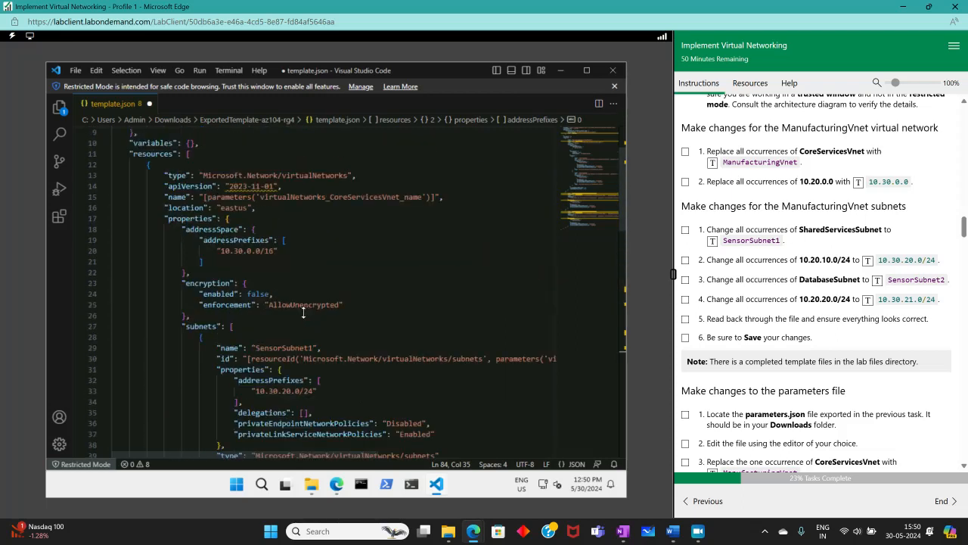
pyautogui.scroll(3, 303, 313)
pyautogui.click(75, 69)
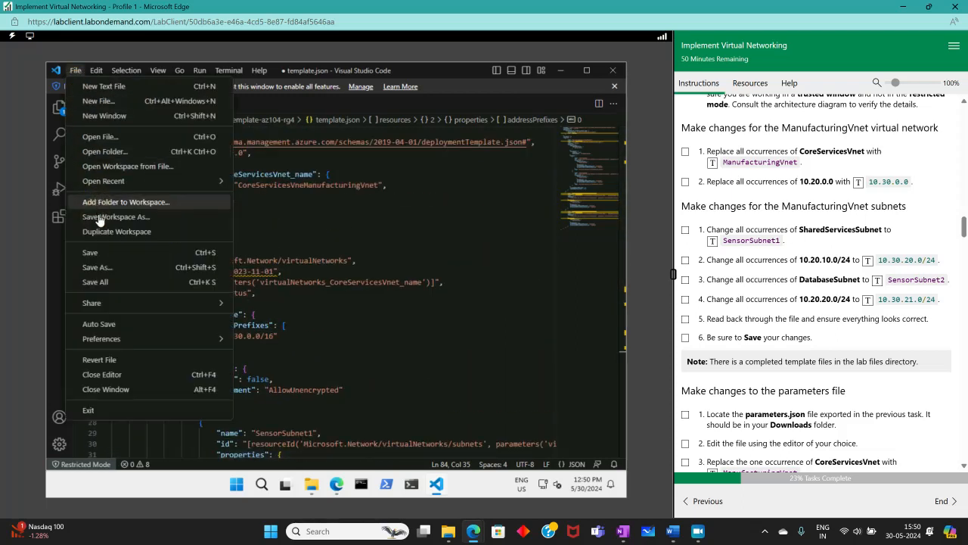
# - Save template.json, then close Visual Studio Code and the File Explorer window
pyautogui.click(102, 252)
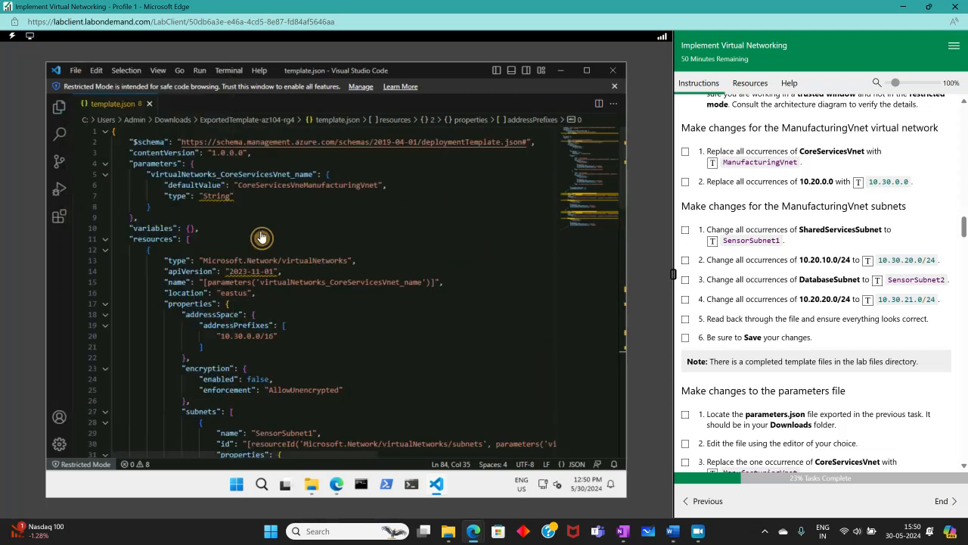
pyautogui.click(615, 86)
pyautogui.click(613, 69)
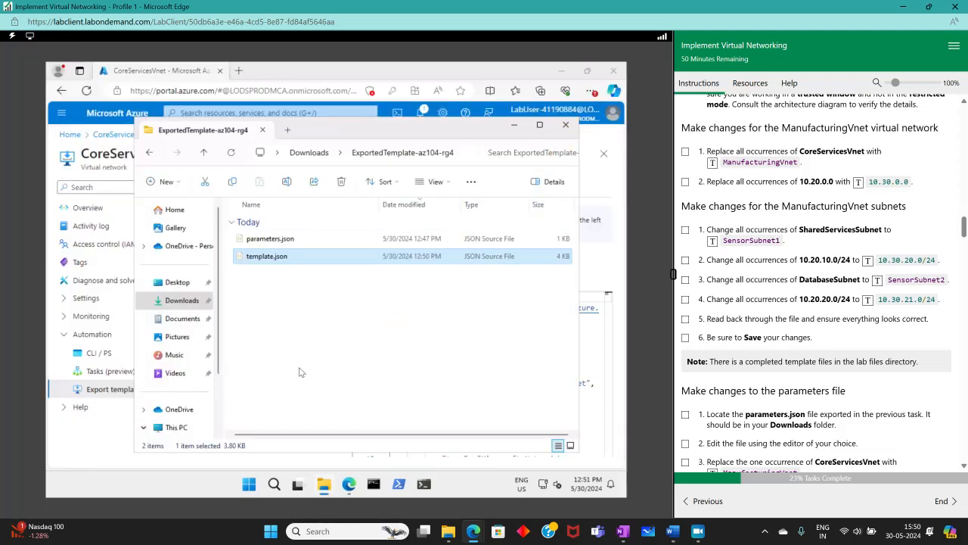
pyautogui.click(565, 125)
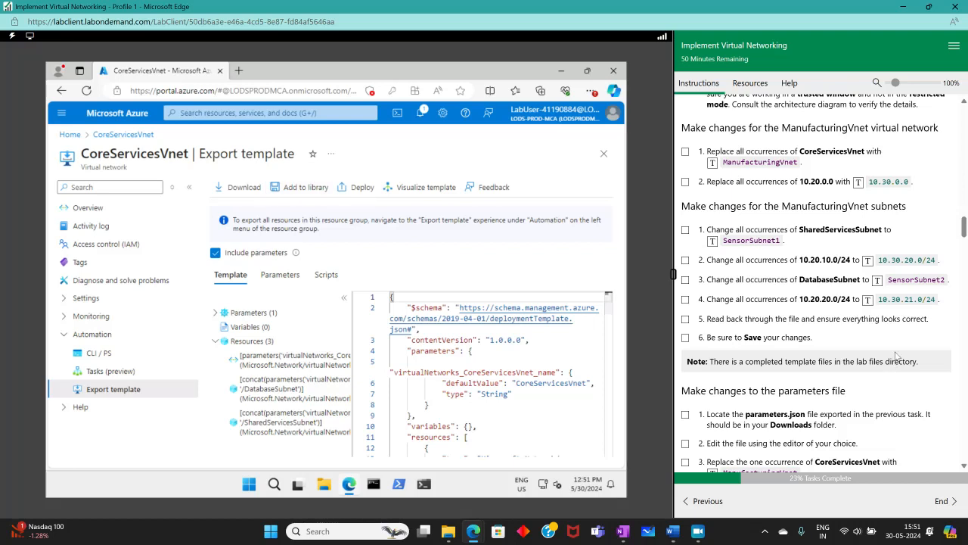
# - Tick the subnet editing steps and open parameters.json from ExportedTemplate-az104-rg4 in Visual Studio Code
pyautogui.click(686, 338)
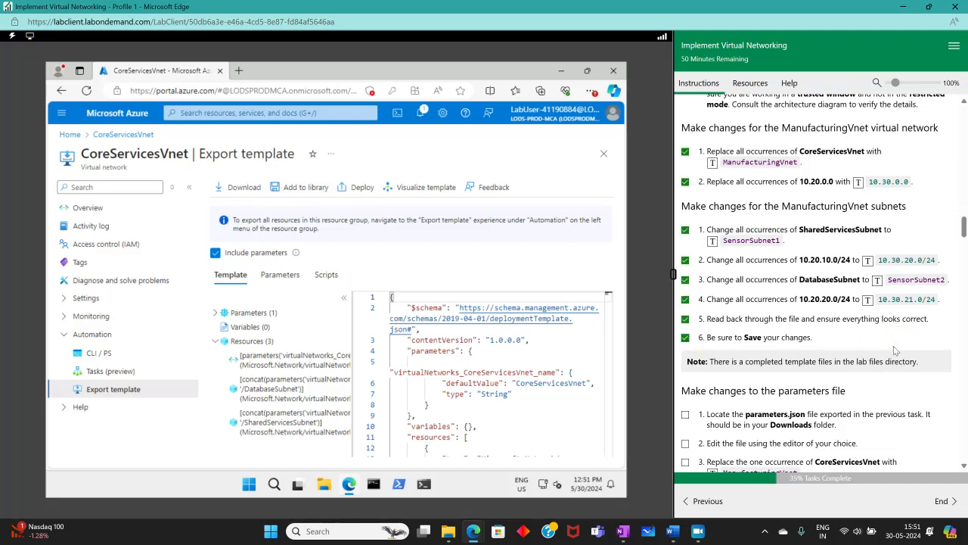
pyautogui.scroll(-2, 885, 348)
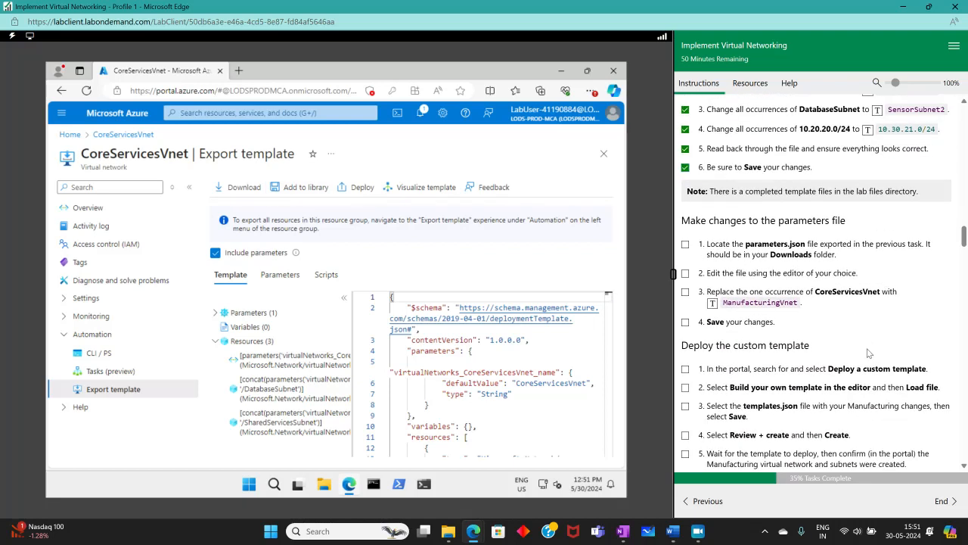
pyautogui.click(322, 485)
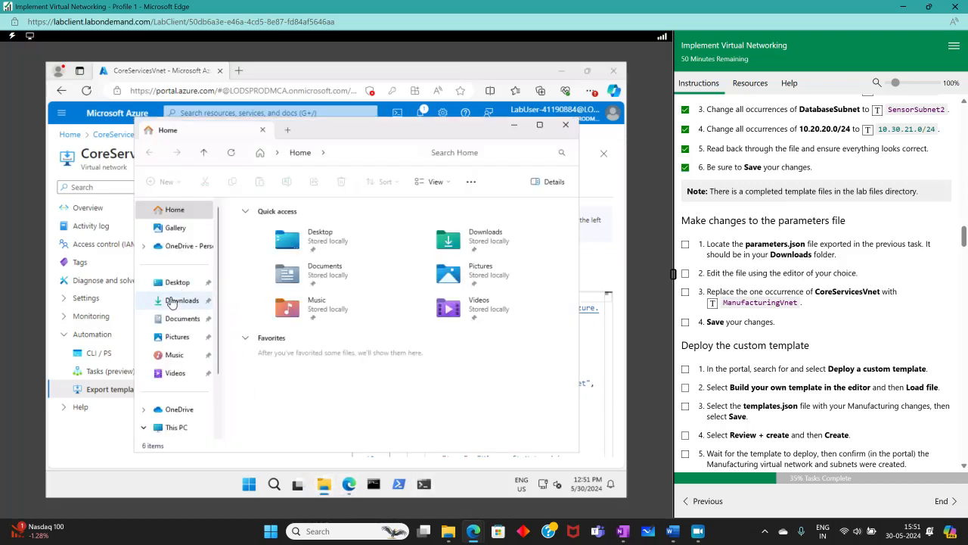
pyautogui.click(173, 300)
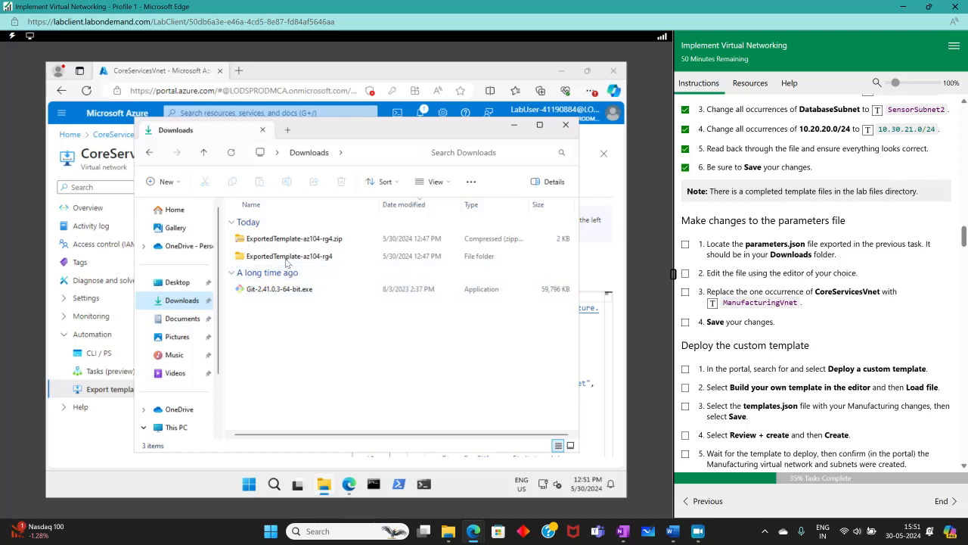
pyautogui.doubleClick(261, 250)
pyautogui.click(253, 257)
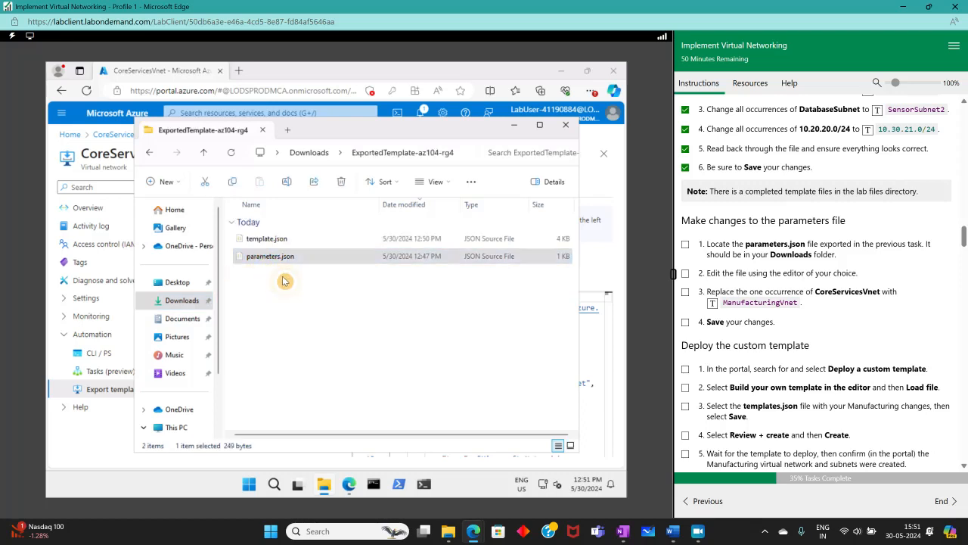
pyautogui.rightClick(255, 258)
pyautogui.click(333, 294)
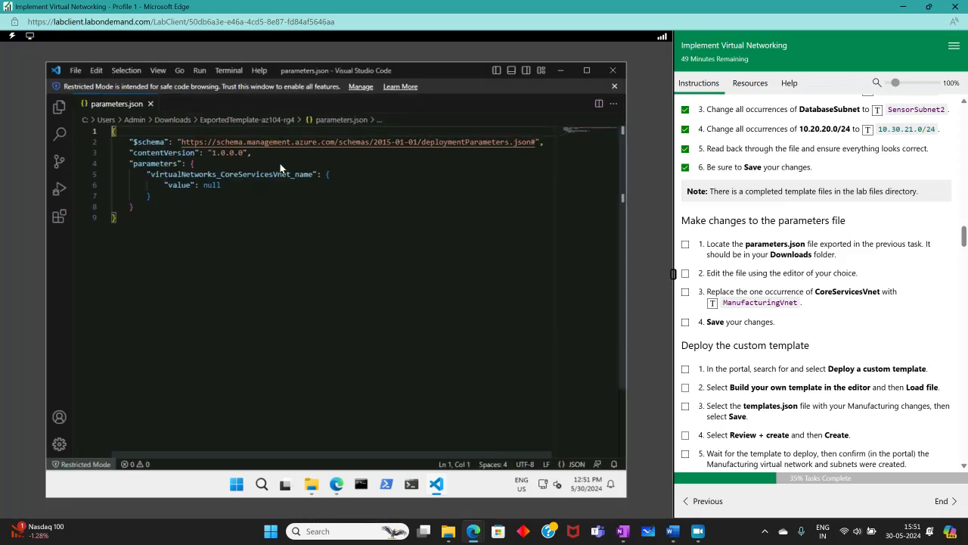
# - Rename the parameter to virtualNetworks_ManufacturingVnet_name, save parameters.json, and close the editor and Explorer
pyautogui.moveTo(290, 174); pyautogui.dragTo(219, 171)
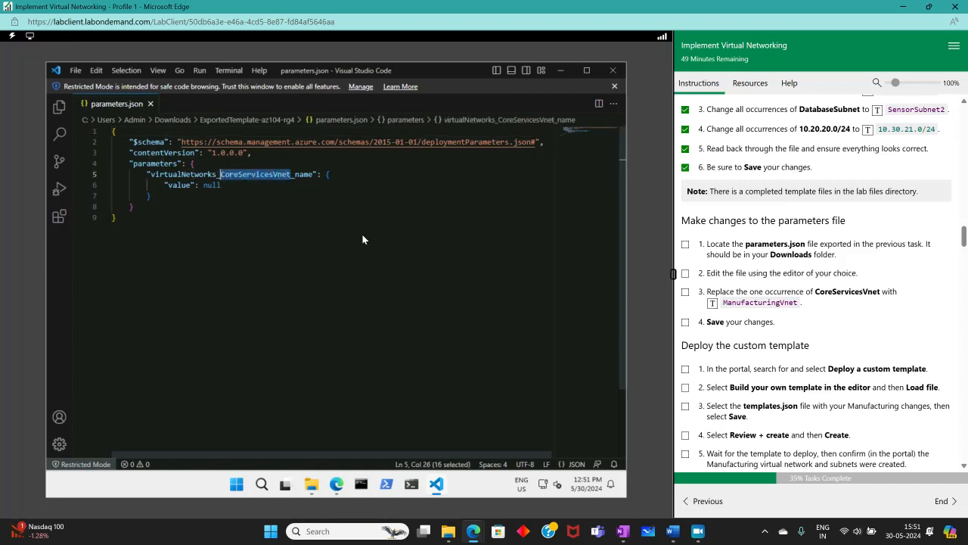
pyautogui.click(712, 302)
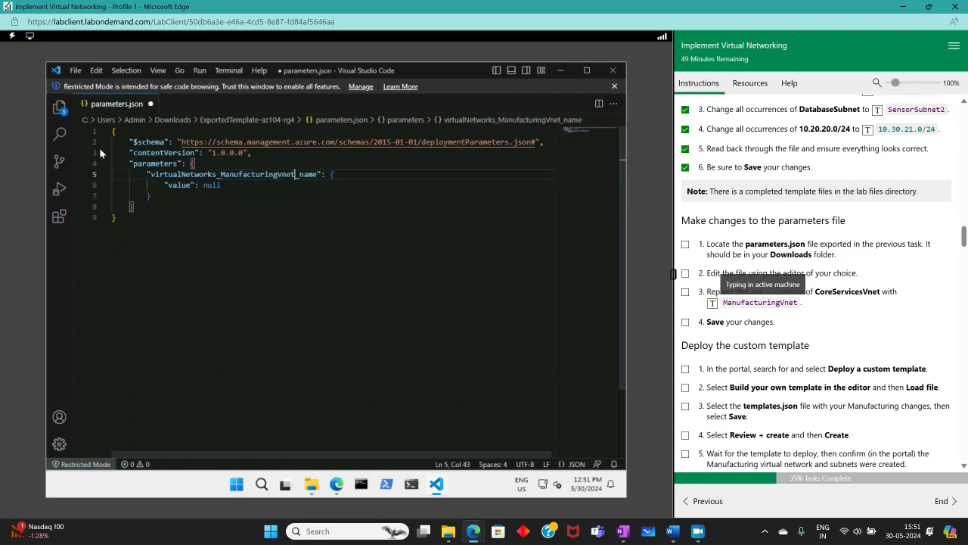
pyautogui.click(76, 70)
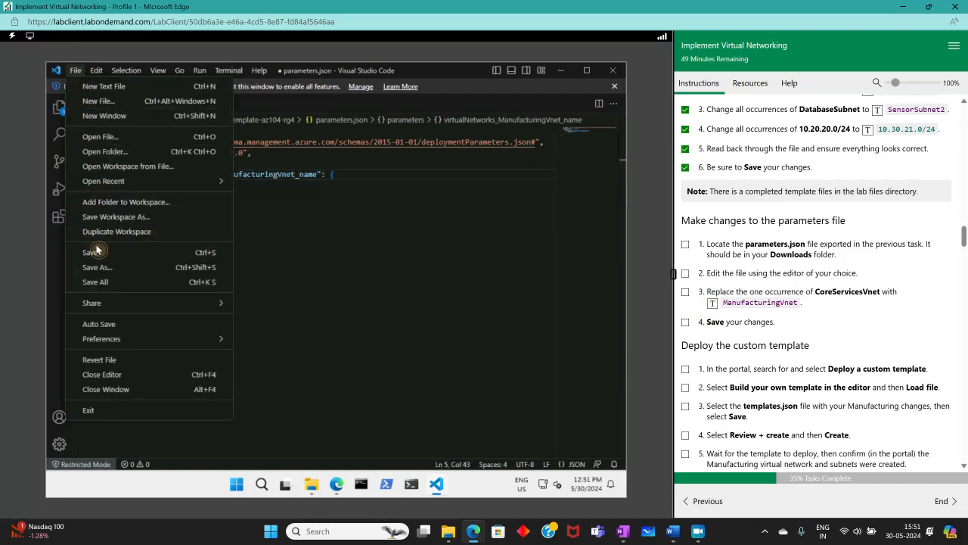
pyautogui.click(109, 251)
pyautogui.click(76, 70)
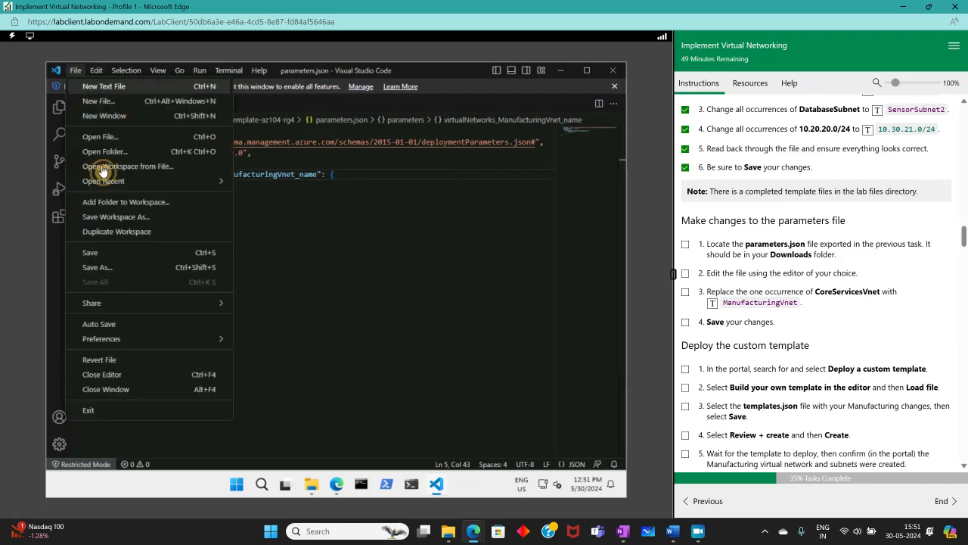
pyautogui.click(105, 251)
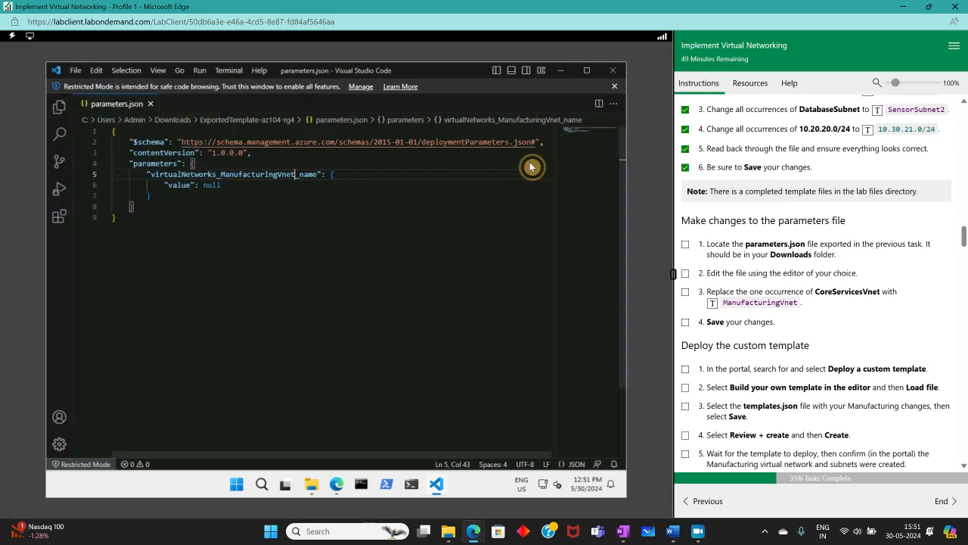
pyautogui.click(613, 70)
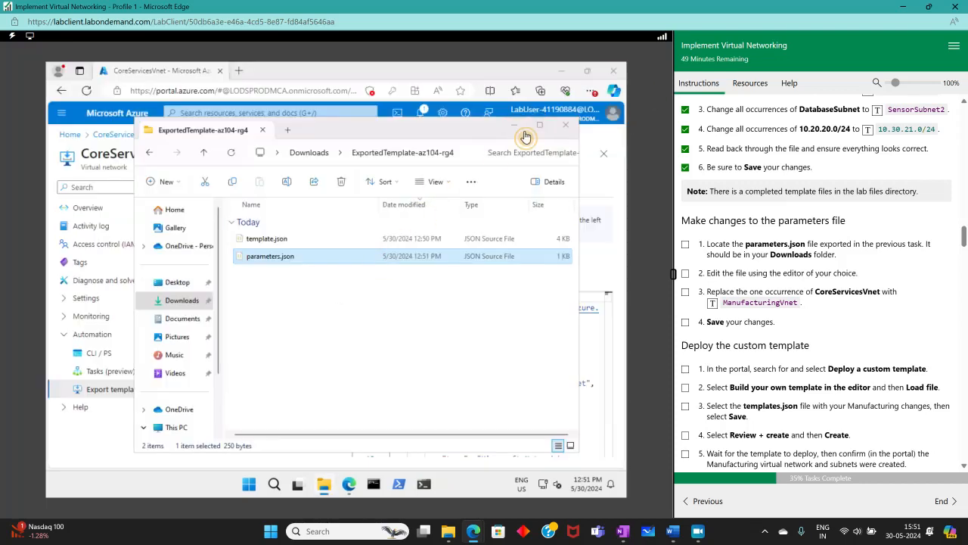
pyautogui.click(565, 125)
# - Tick the parameters-file step and start a 'Deploy a custom template' deployment with Build your own template
pyautogui.click(684, 322)
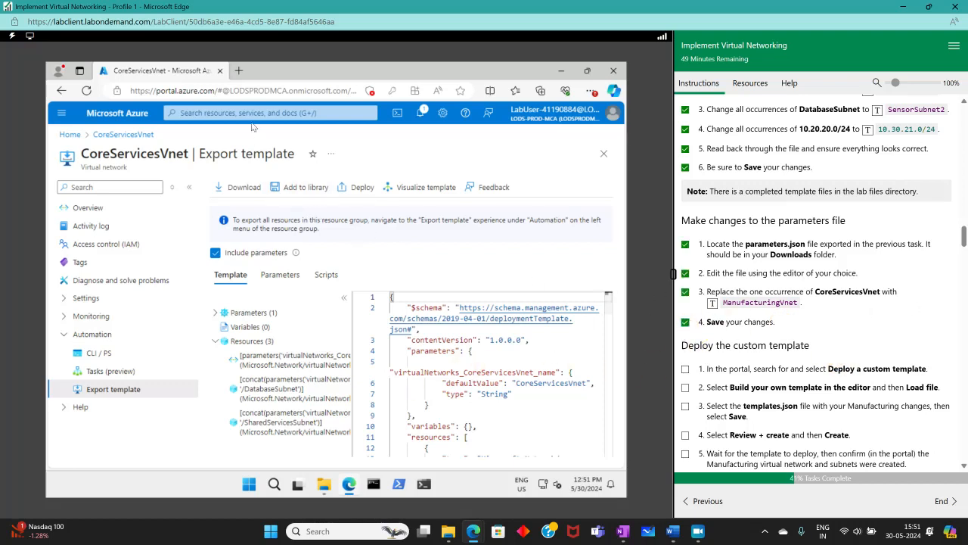
pyautogui.click(227, 114)
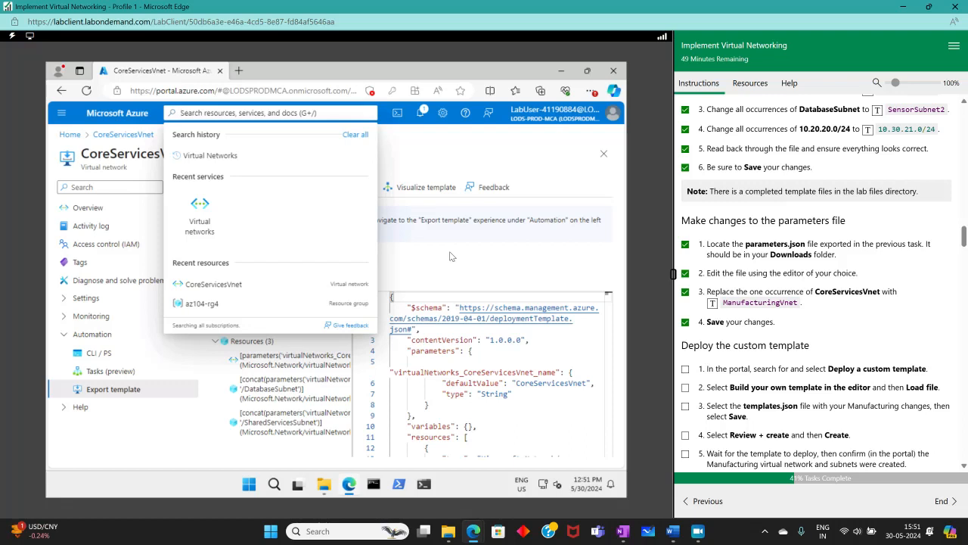
pyautogui.write('depl')
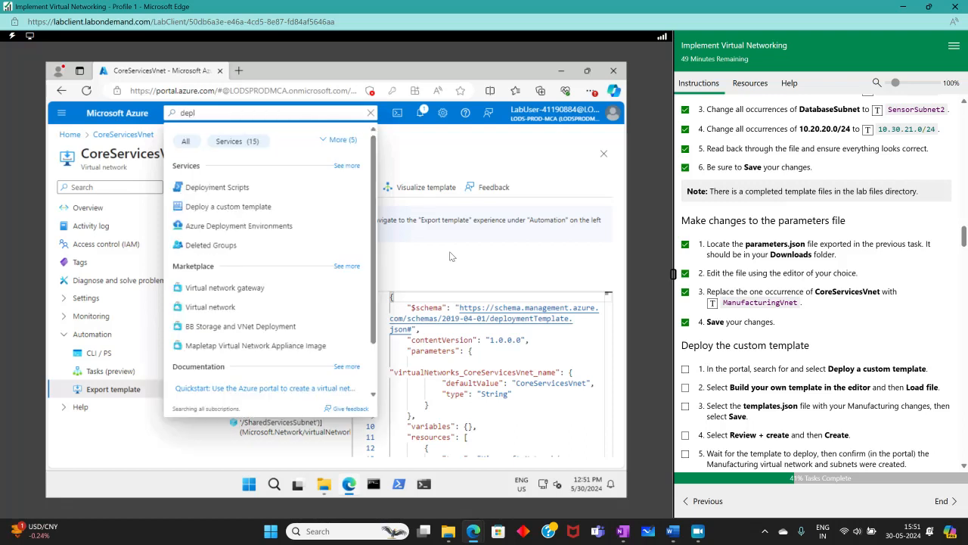
pyautogui.click(220, 212)
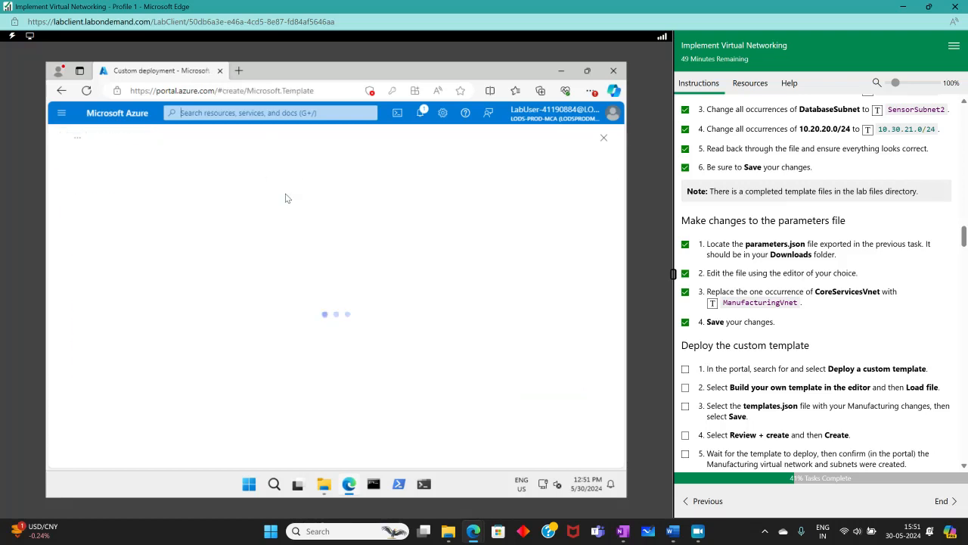
pyautogui.click(119, 255)
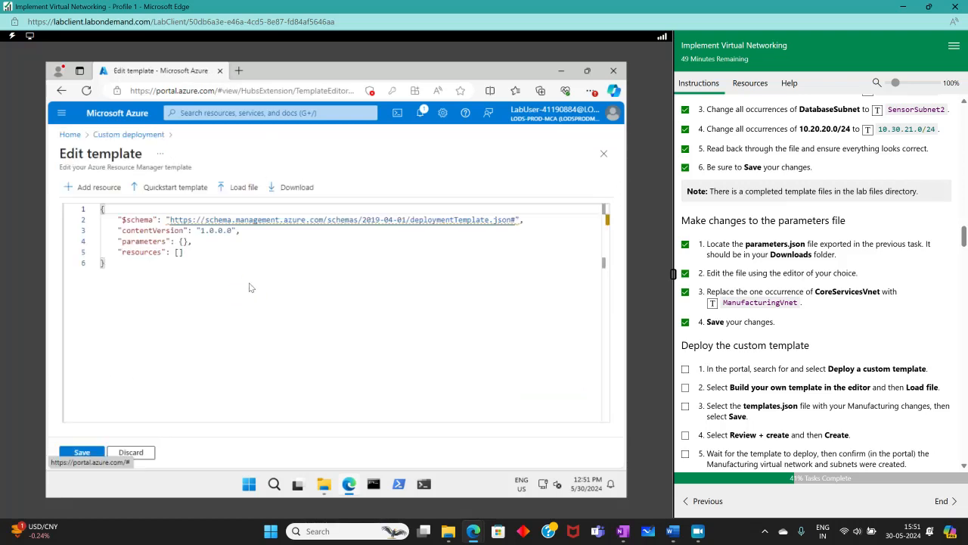
# - Load template.json from Downloads > ExportedTemplate-az104-rg4 into the template editor and save it
pyautogui.click(237, 187)
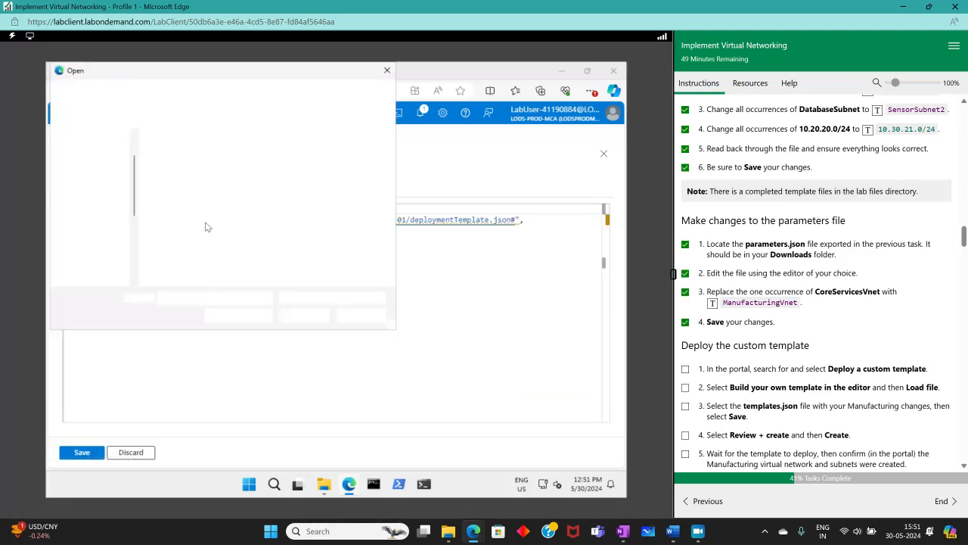
pyautogui.click(96, 192)
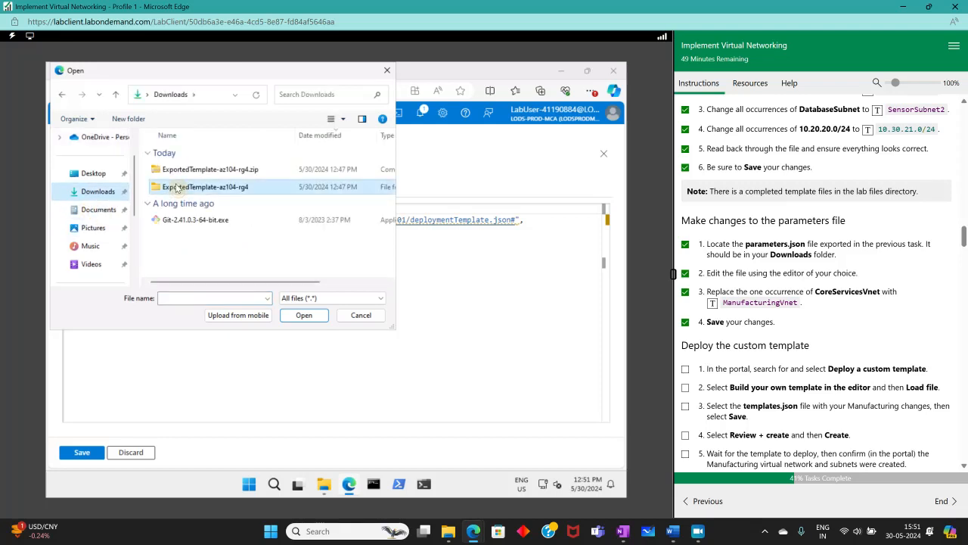
pyautogui.doubleClick(178, 188)
pyautogui.click(182, 169)
pyautogui.doubleClick(178, 187)
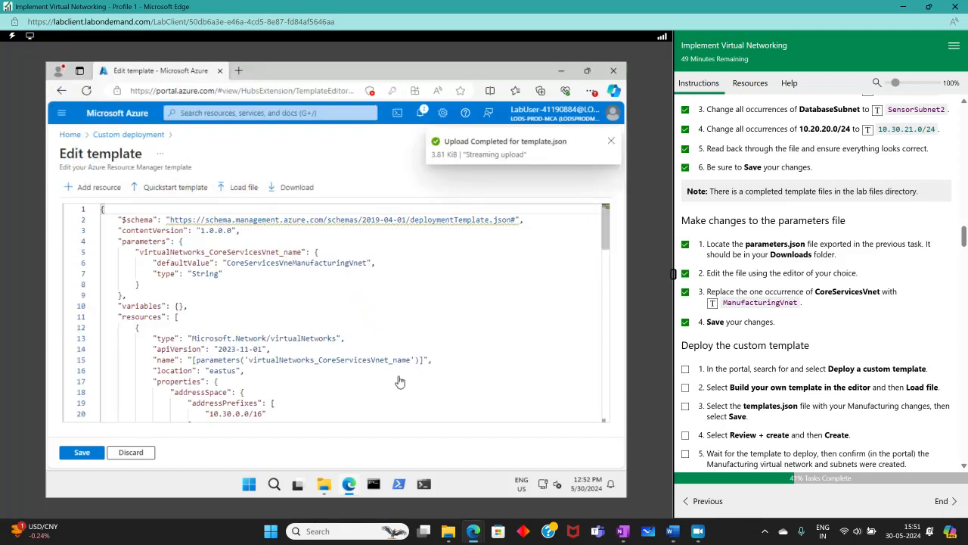
pyautogui.scroll(-10, 280, 368)
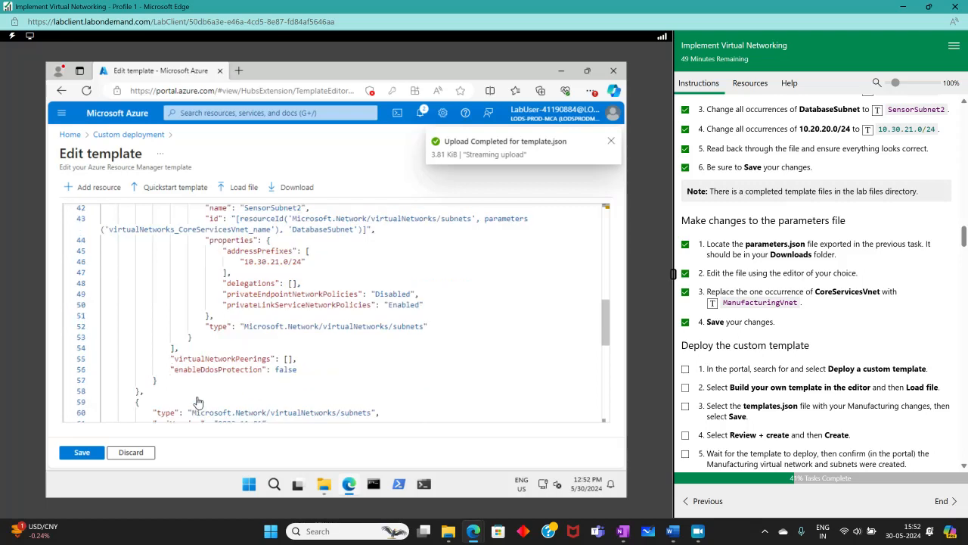
pyautogui.click(82, 452)
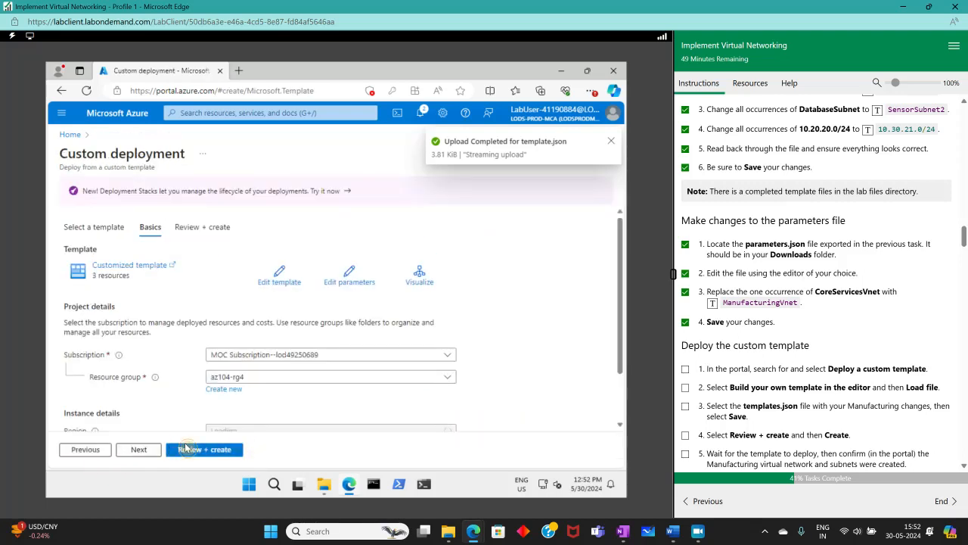
# - Review and create the custom deployment to az104-rg4, then view its failed deployment overview
pyautogui.click(130, 452)
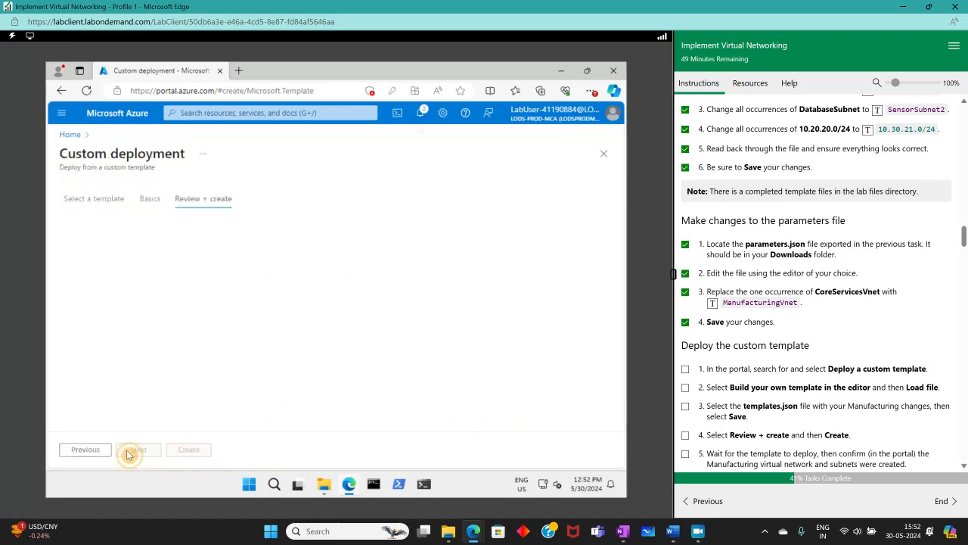
pyautogui.click(189, 450)
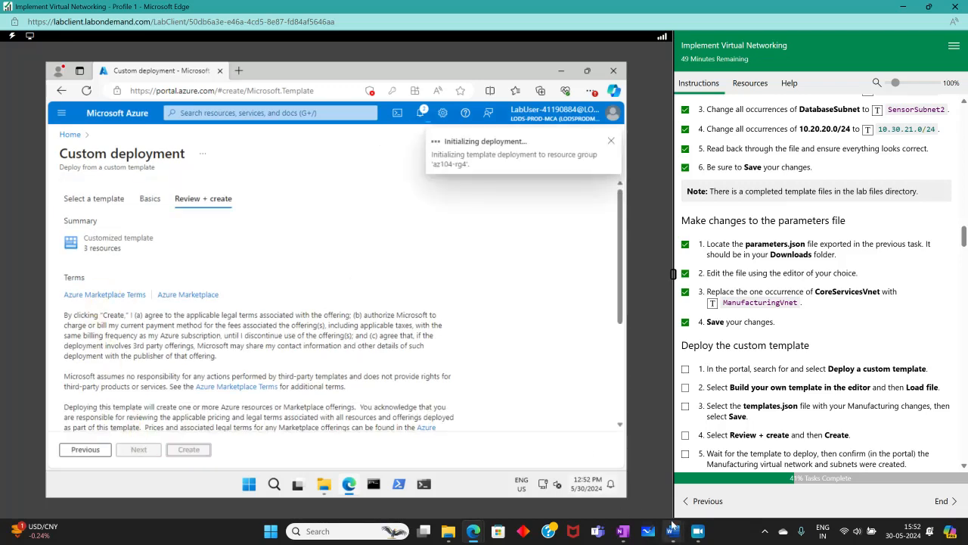
pyautogui.click(698, 531)
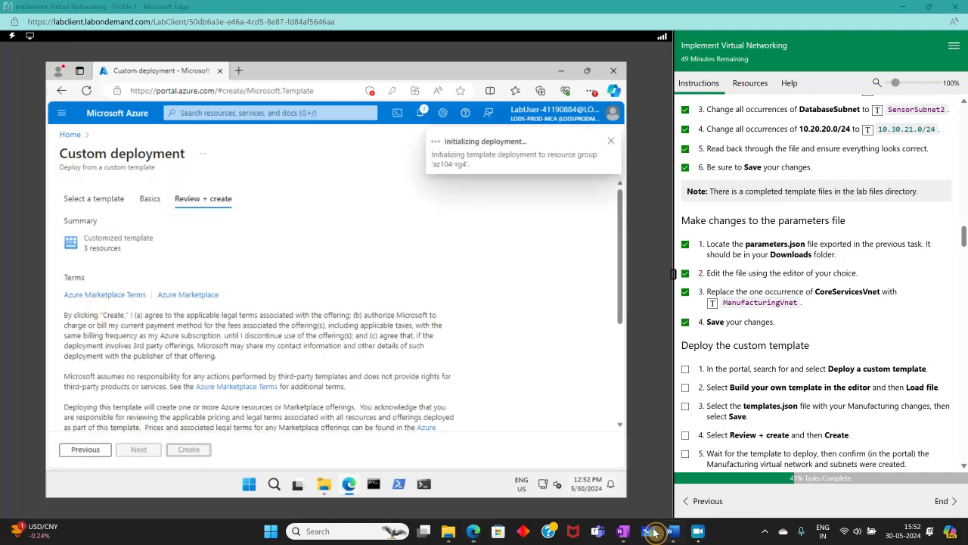
pyautogui.click(702, 533)
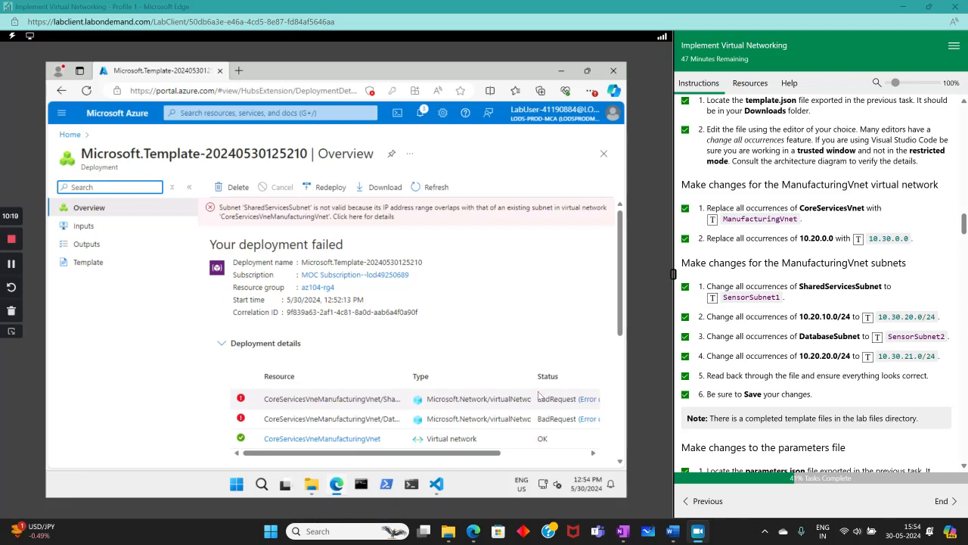
pyautogui.click(587, 399)
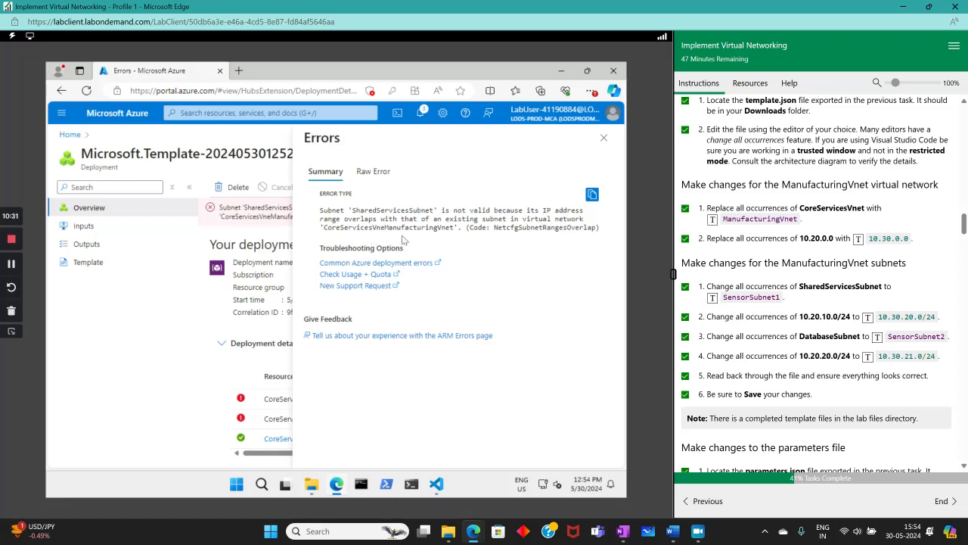
pyautogui.click(604, 138)
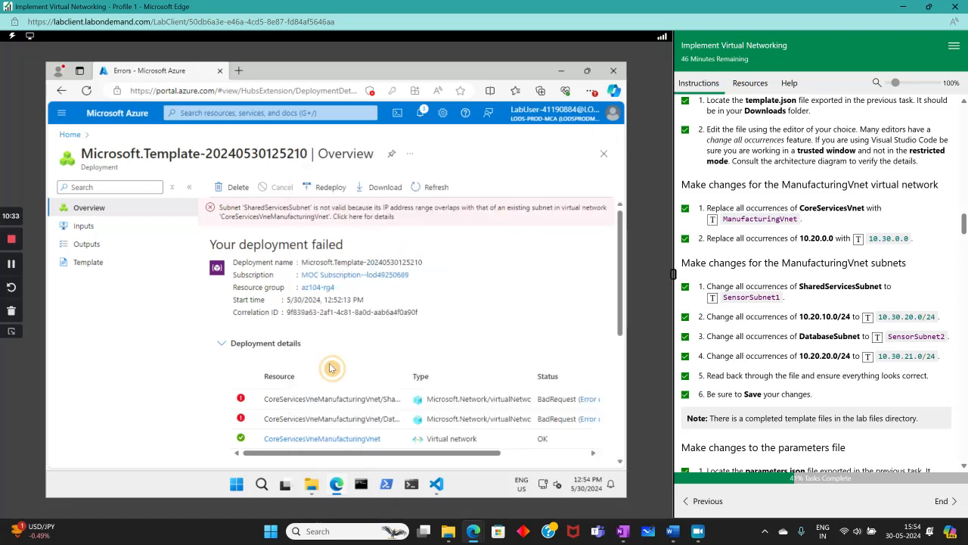
pyautogui.click(437, 485)
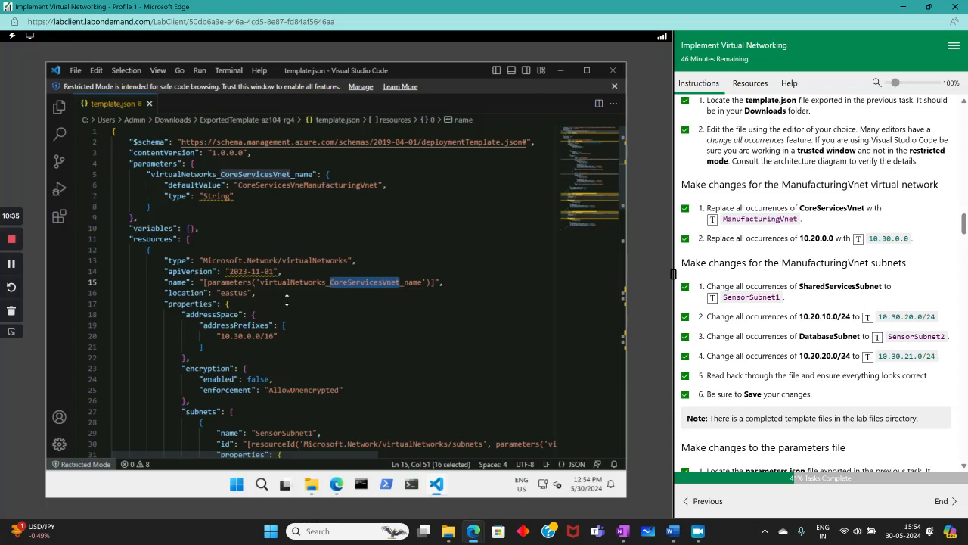
# - Replace CoreServicesVnet with ManufacturingVnet in the vnet name on line 15
pyautogui.click(288, 294)
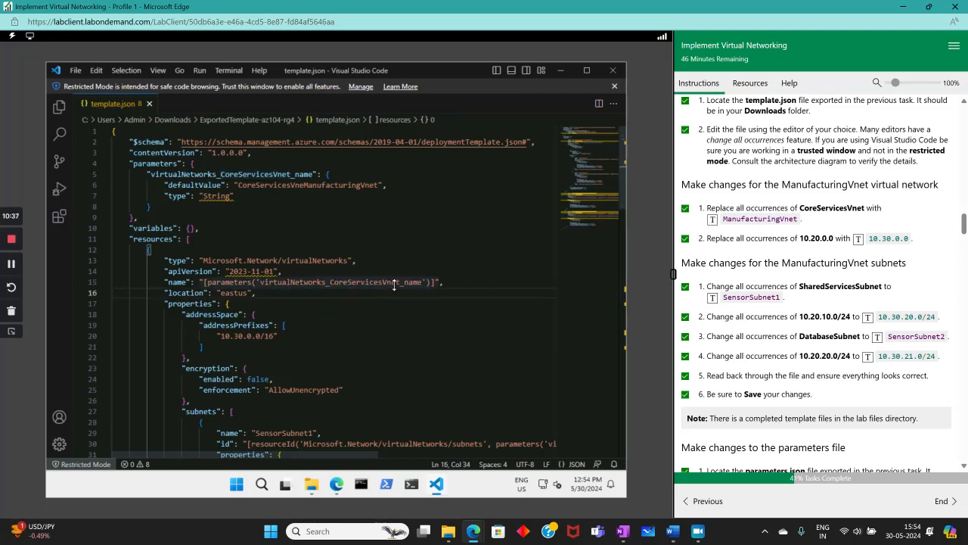
pyautogui.doubleClick(367, 282)
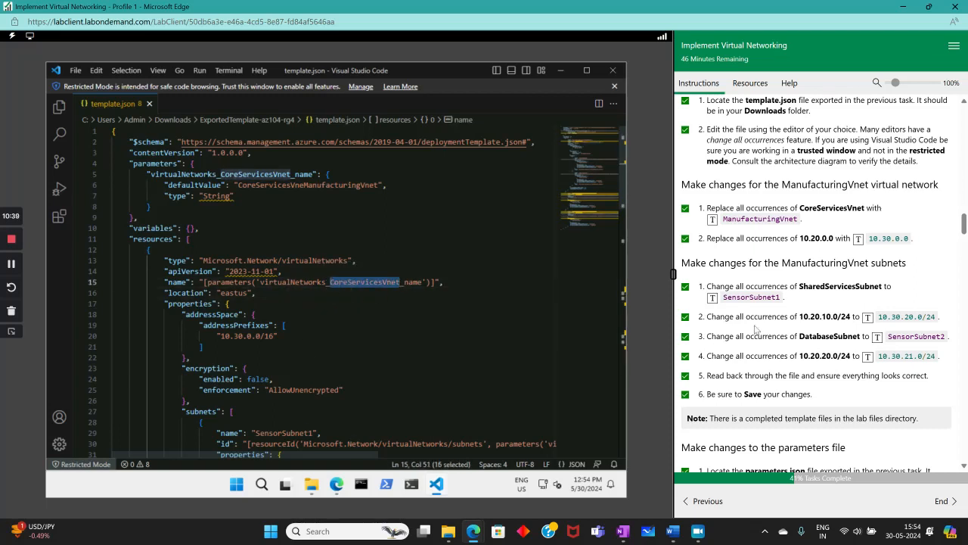
pyautogui.click(712, 219)
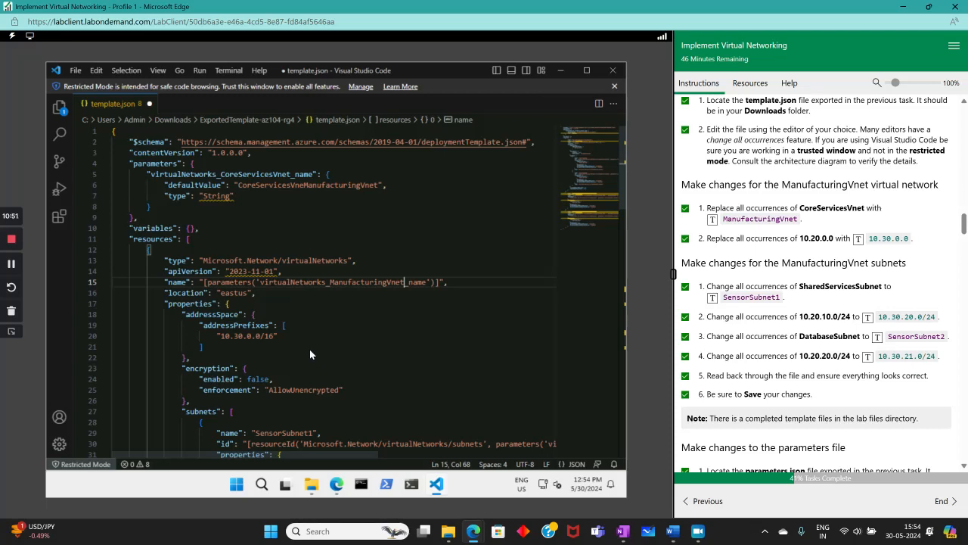
# - Change CoreServicesVnet to ManufacturingVnet in the DatabaseSubnet resource on lines 62 and 64
pyautogui.scroll(-5, 309, 348)
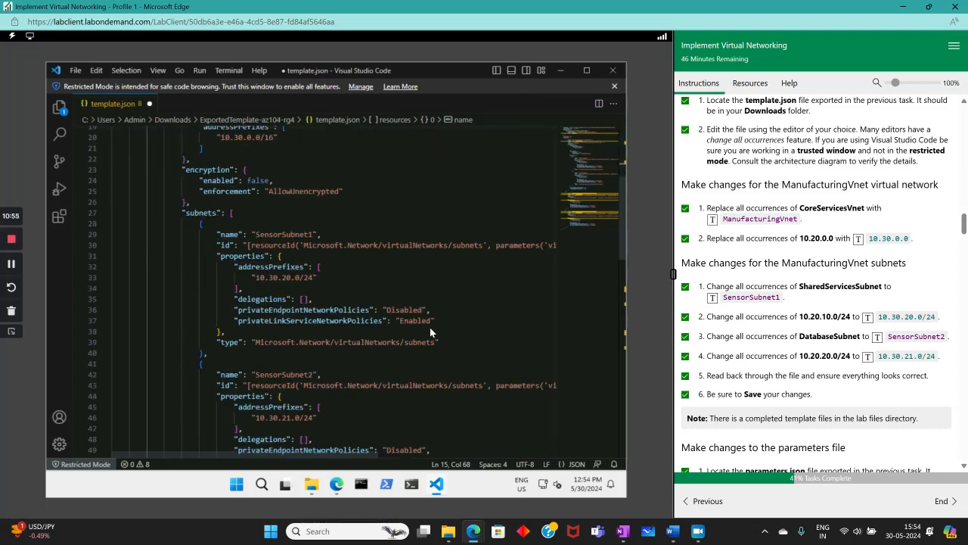
pyautogui.scroll(-2, 430, 330)
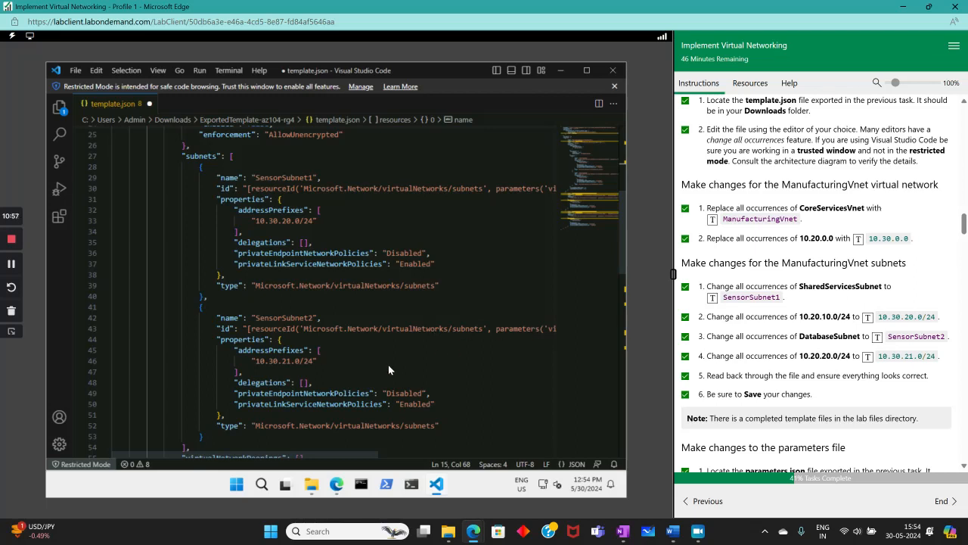
pyautogui.scroll(-2, 290, 322)
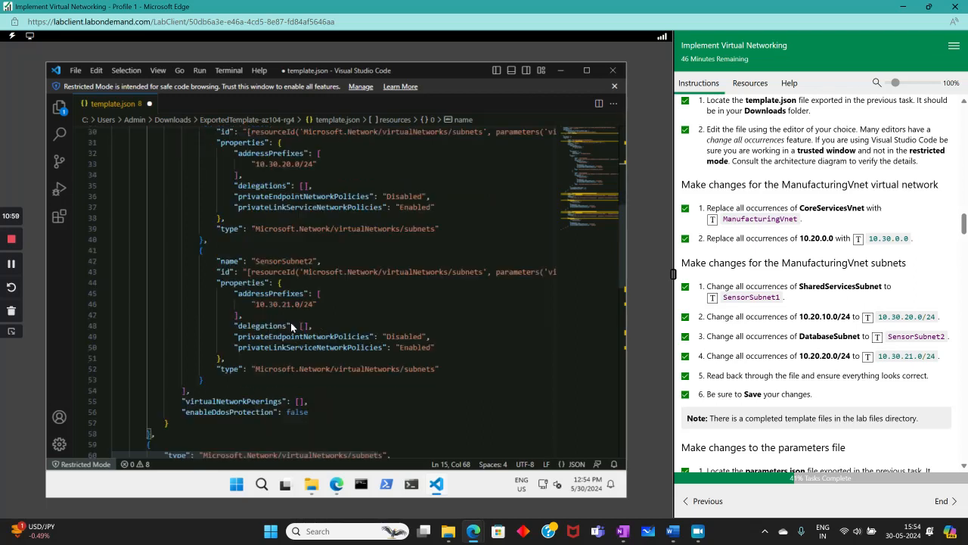
pyautogui.scroll(-2, 304, 310)
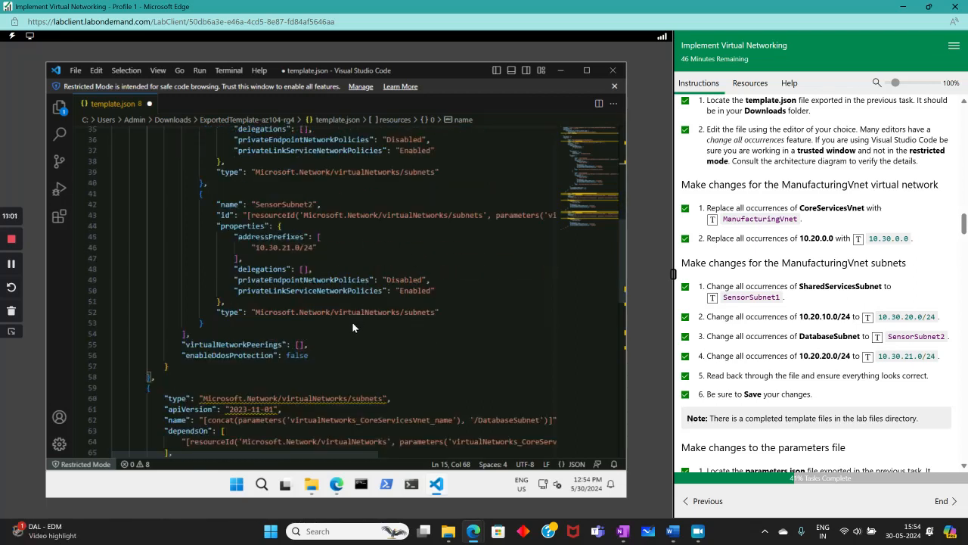
pyautogui.scroll(-4, 341, 333)
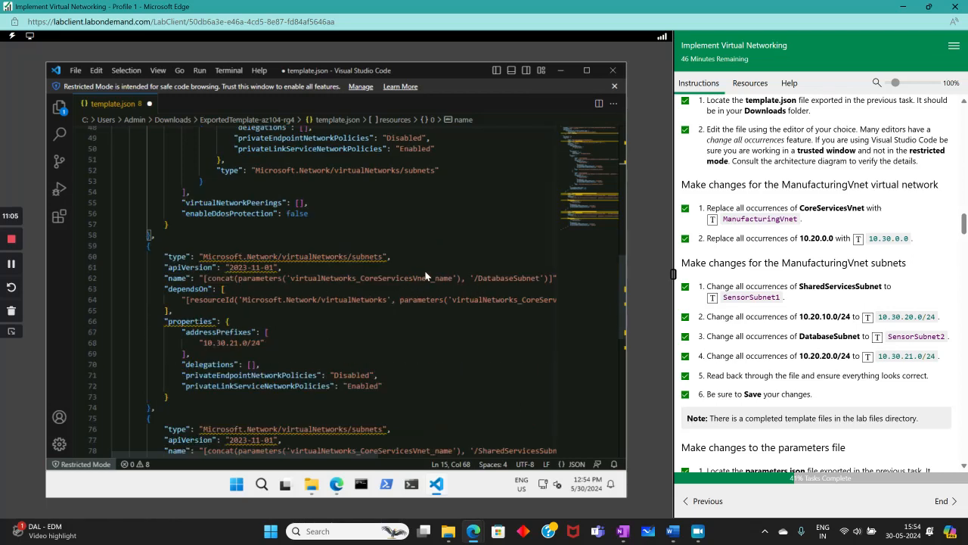
pyautogui.moveTo(361, 278); pyautogui.dragTo(431, 278)
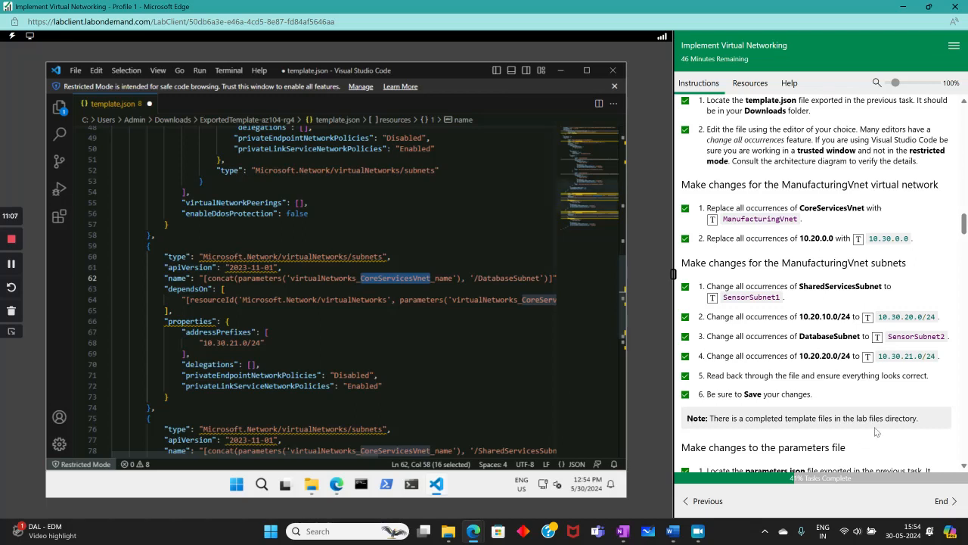
pyautogui.click(712, 221)
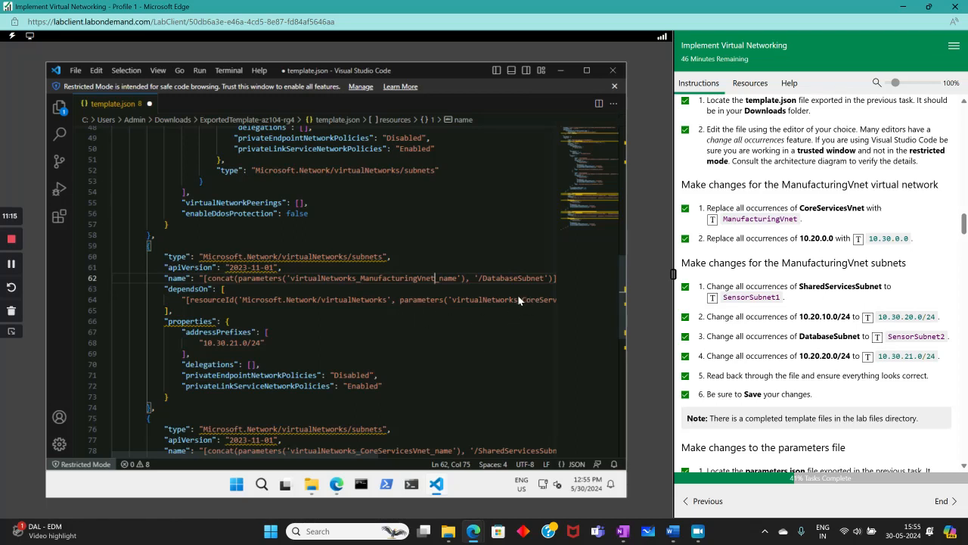
pyautogui.moveTo(519, 295)
pyautogui.mouseDown()
pyautogui.moveTo(569, 301)
pyautogui.moveTo(529, 300)
pyautogui.mouseUp()
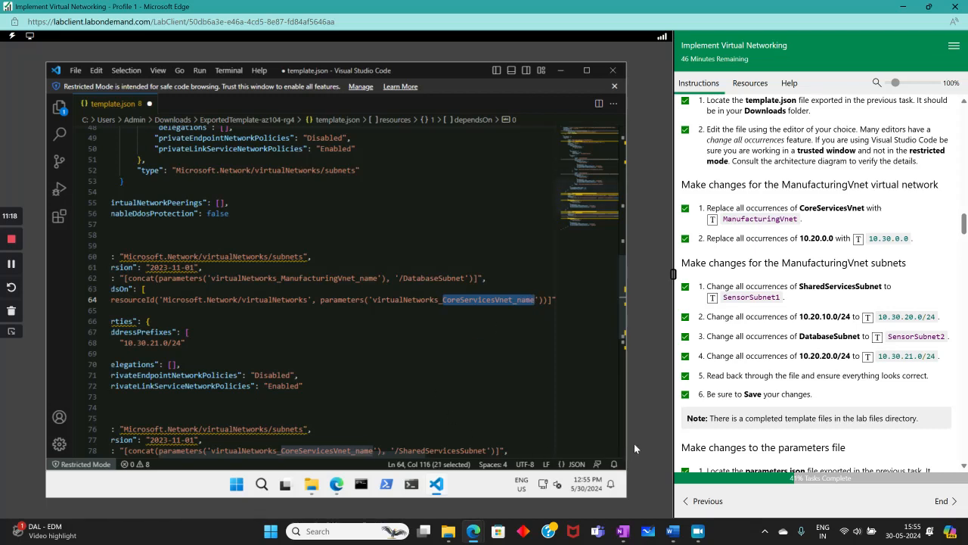
pyautogui.click(513, 300)
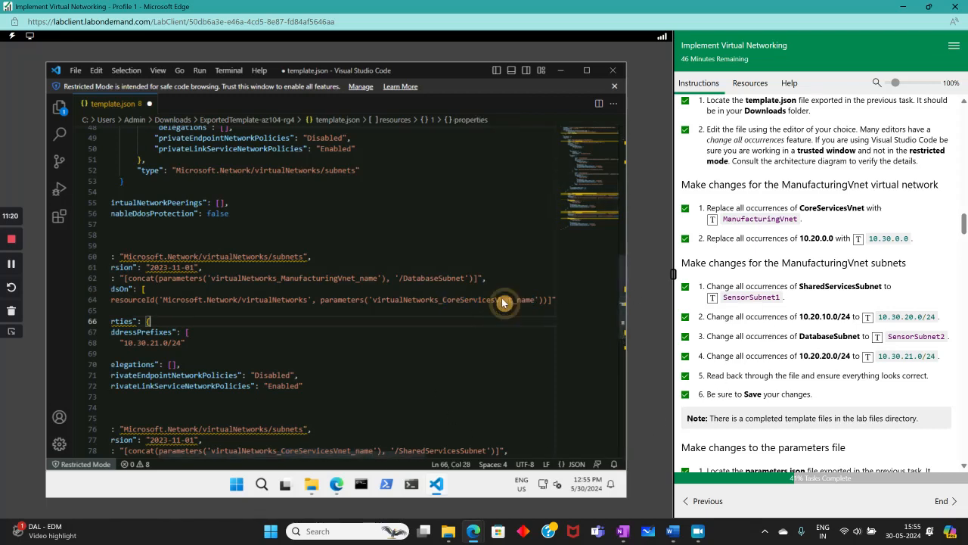
pyautogui.moveTo(500, 298); pyautogui.dragTo(445, 299)
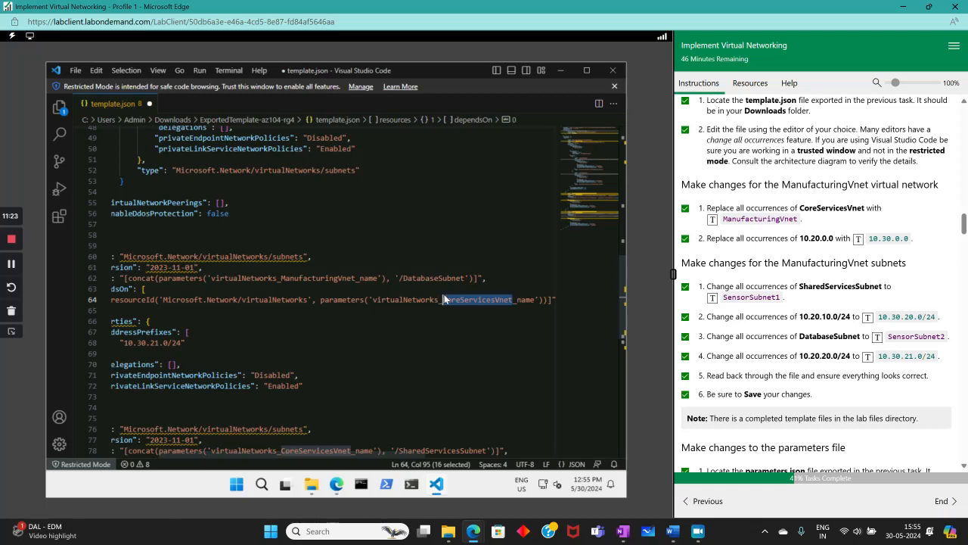
pyautogui.click(712, 219)
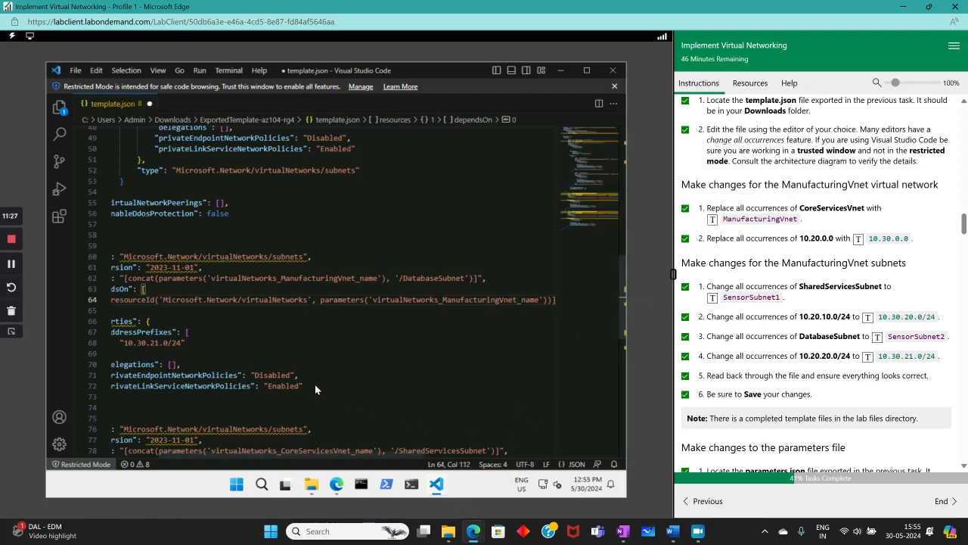
pyautogui.scroll(-3, 321, 365)
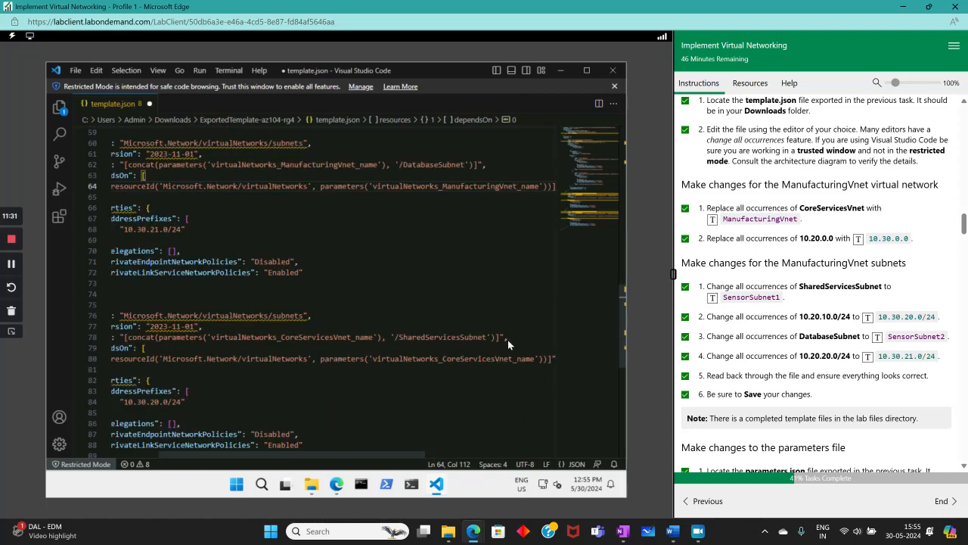
pyautogui.moveTo(487, 337); pyautogui.dragTo(394, 337)
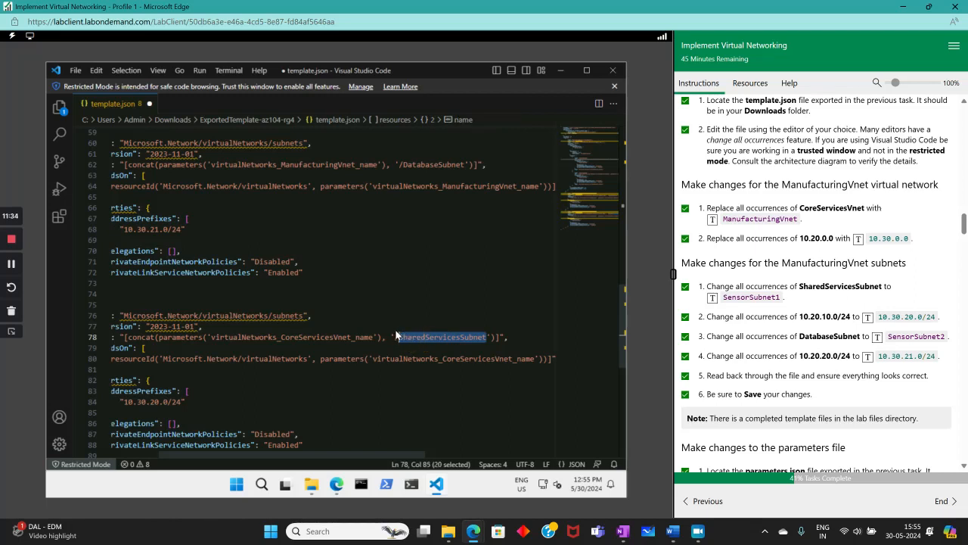
pyautogui.click(713, 299)
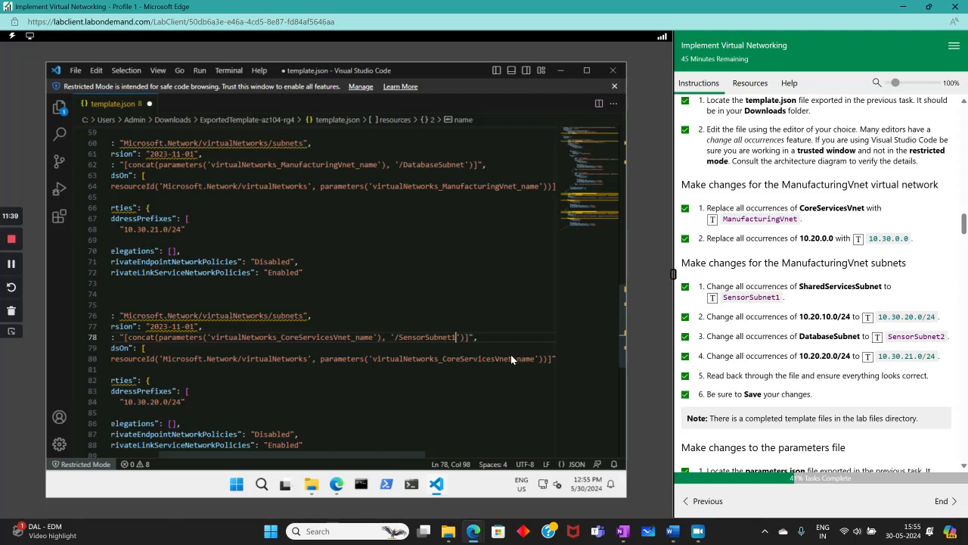
pyautogui.moveTo(513, 358); pyautogui.dragTo(442, 359)
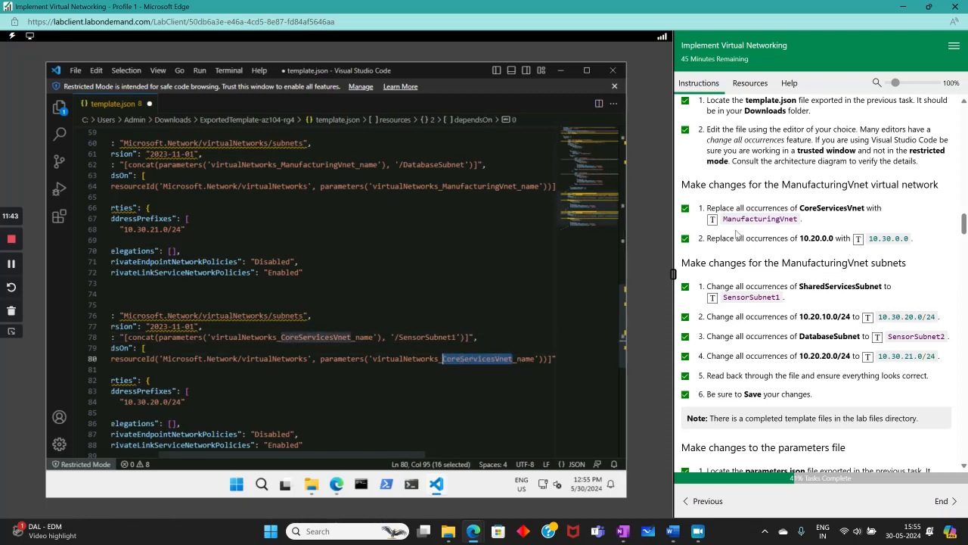
pyautogui.click(712, 221)
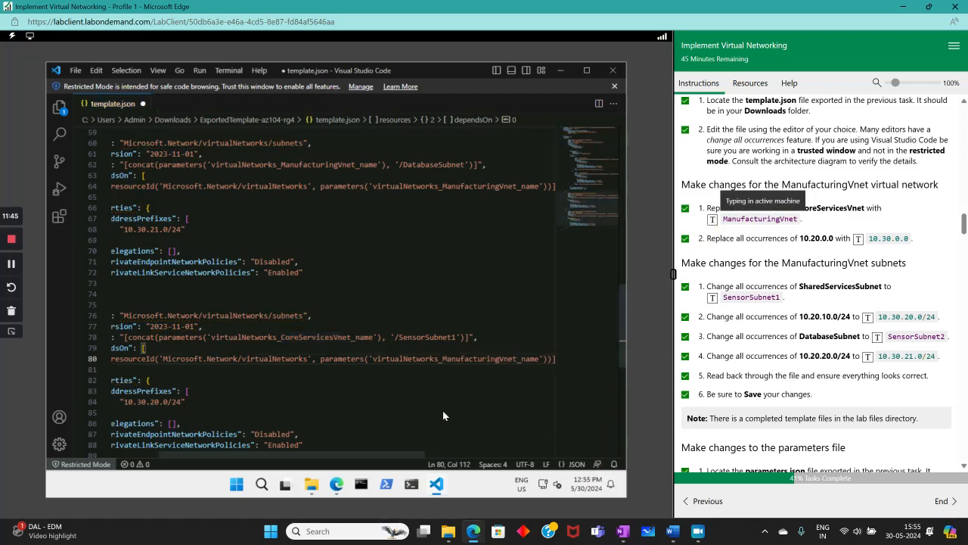
pyautogui.moveTo(352, 337); pyautogui.dragTo(285, 333)
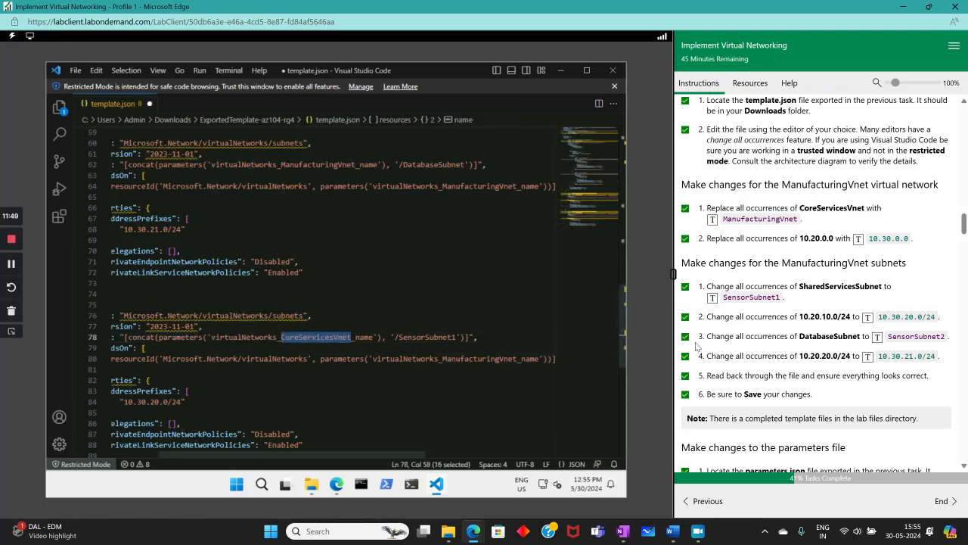
pyautogui.click(712, 218)
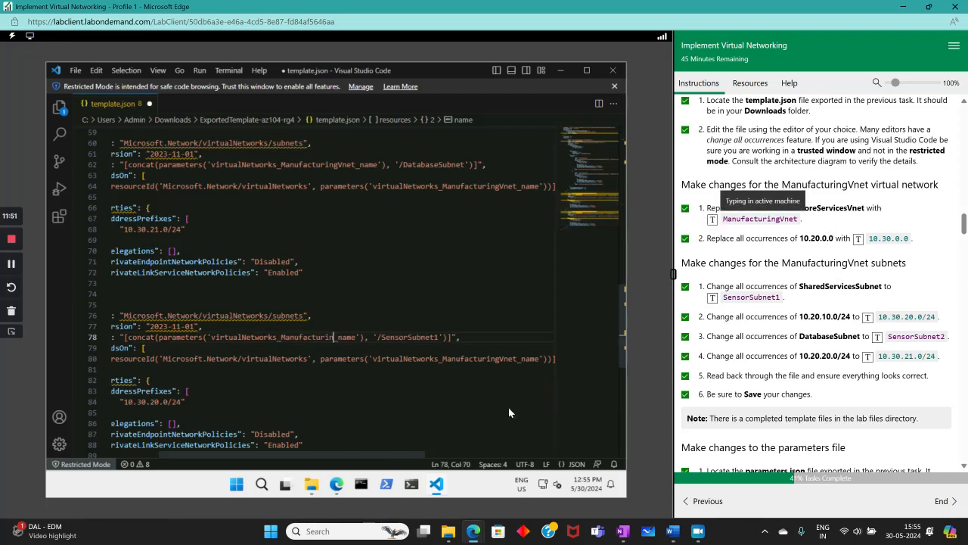
pyautogui.scroll(-2, 306, 378)
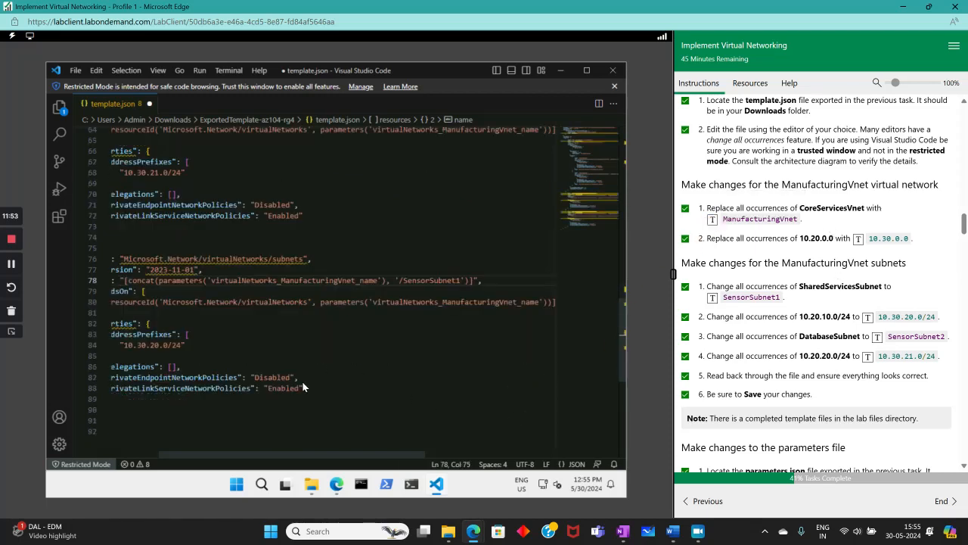
pyautogui.scroll(3, 302, 380)
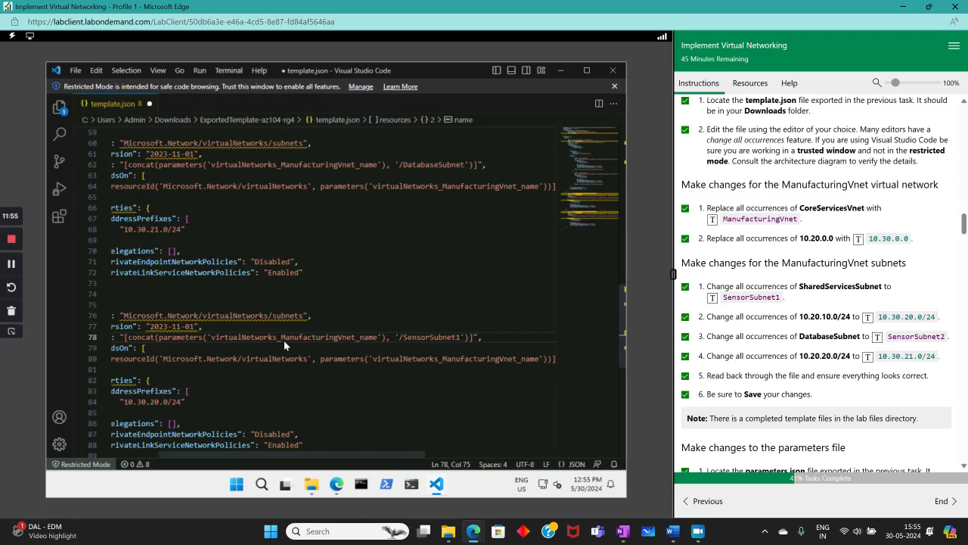
pyautogui.scroll(6, 284, 341)
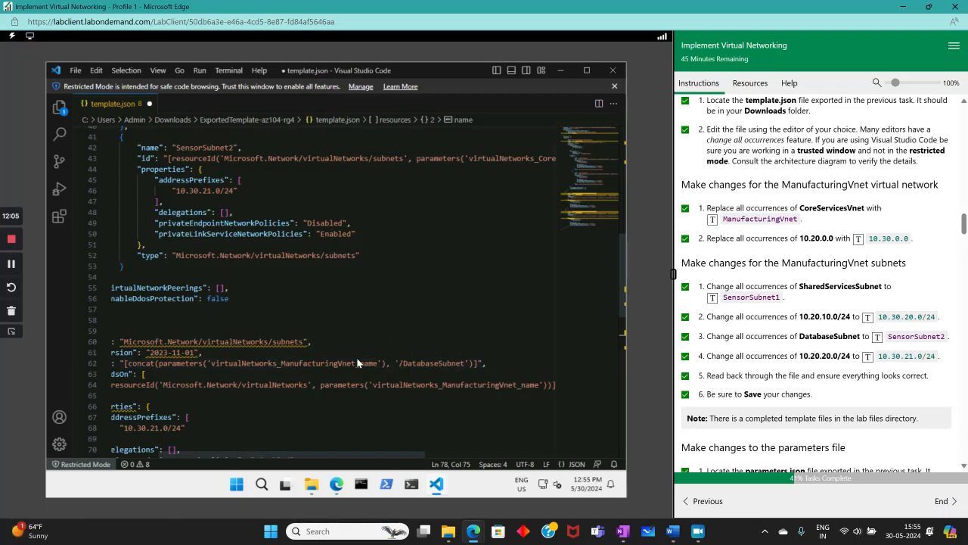
pyautogui.scroll(2, 356, 362)
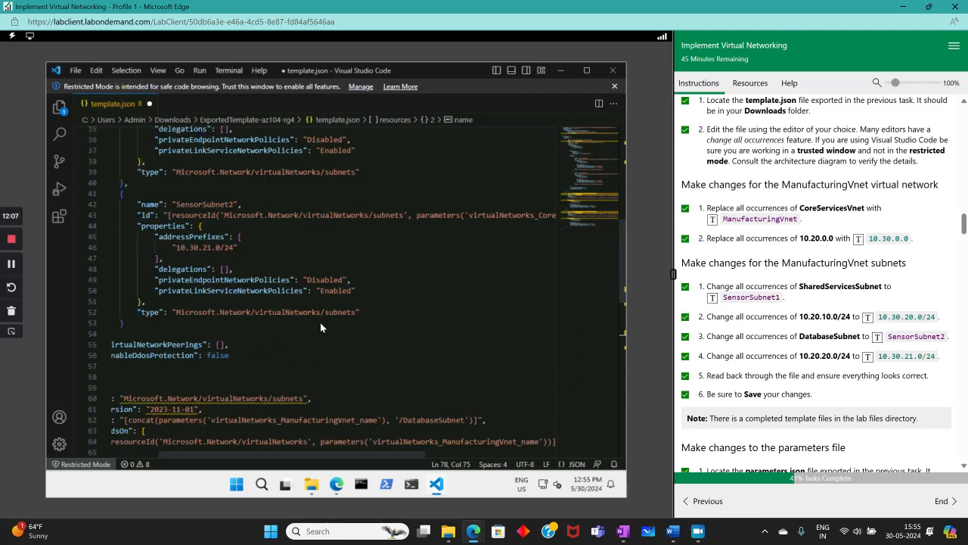
pyautogui.scroll(2, 319, 320)
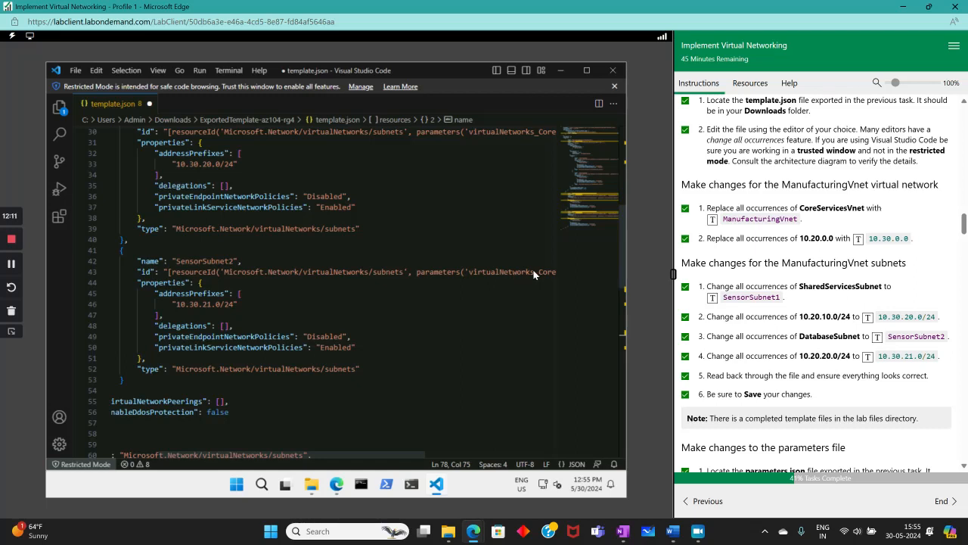
# - Replace CoreServicesVnet with ManufacturingVnet in the subnet IDs on lines 43 and 30
pyautogui.moveTo(542, 274); pyautogui.dragTo(424, 271)
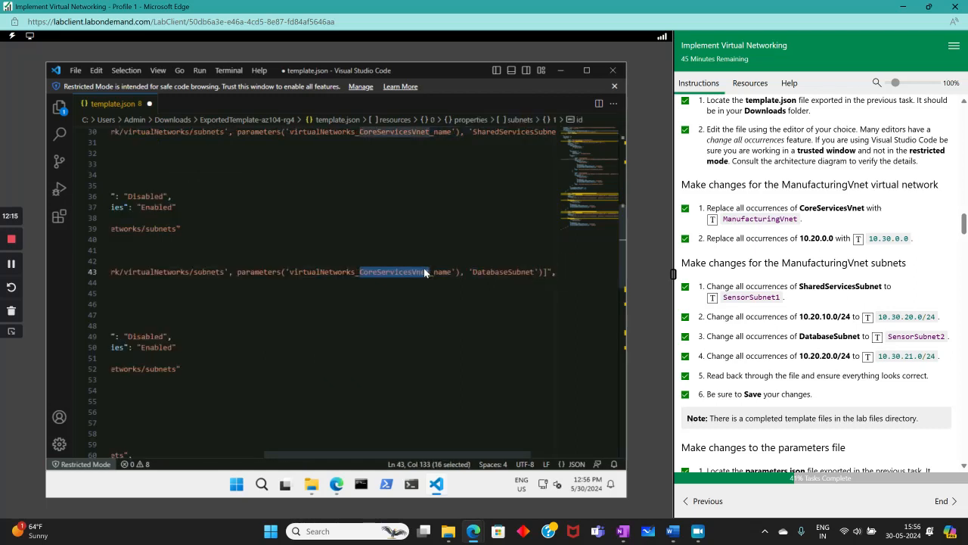
pyautogui.click(712, 219)
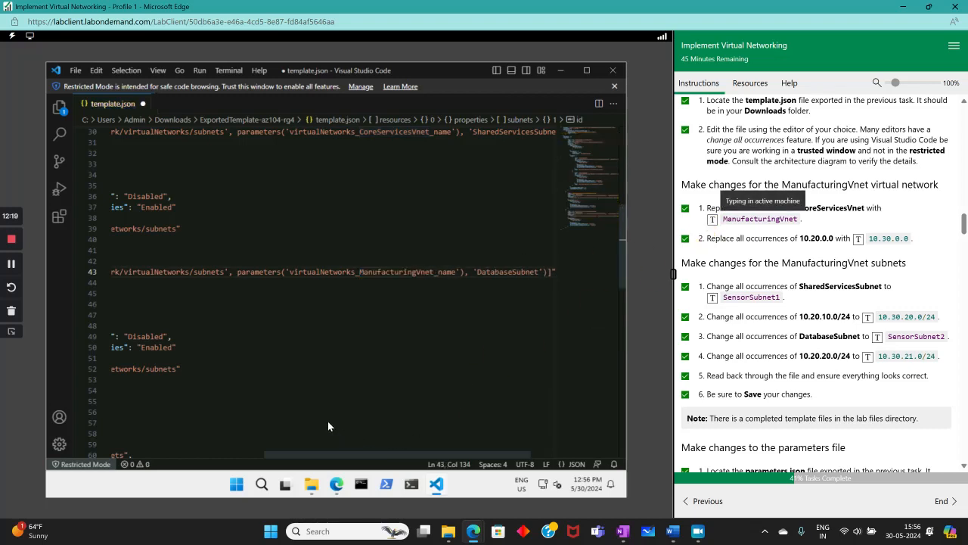
pyautogui.scroll(2, 257, 390)
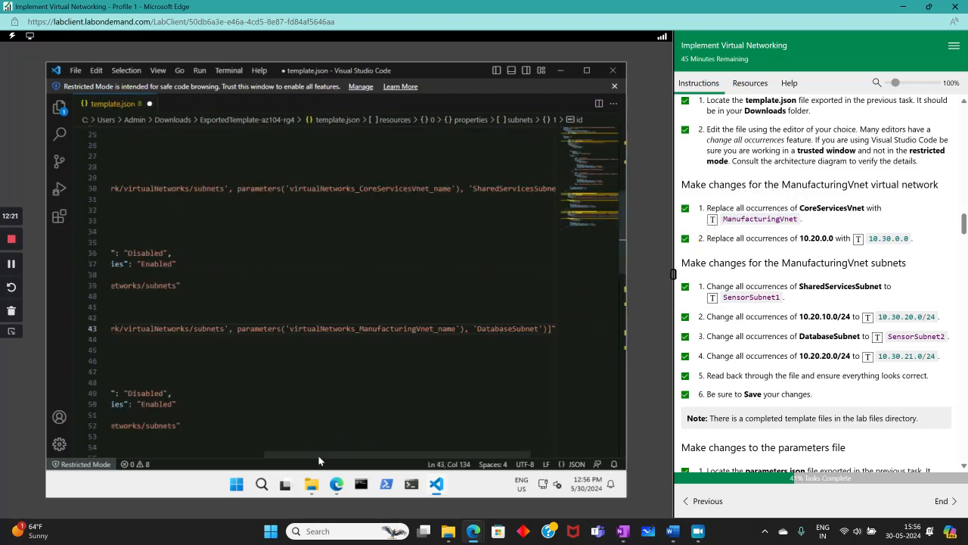
pyautogui.moveTo(315, 456); pyautogui.dragTo(216, 454)
pyautogui.scroll(2, 386, 334)
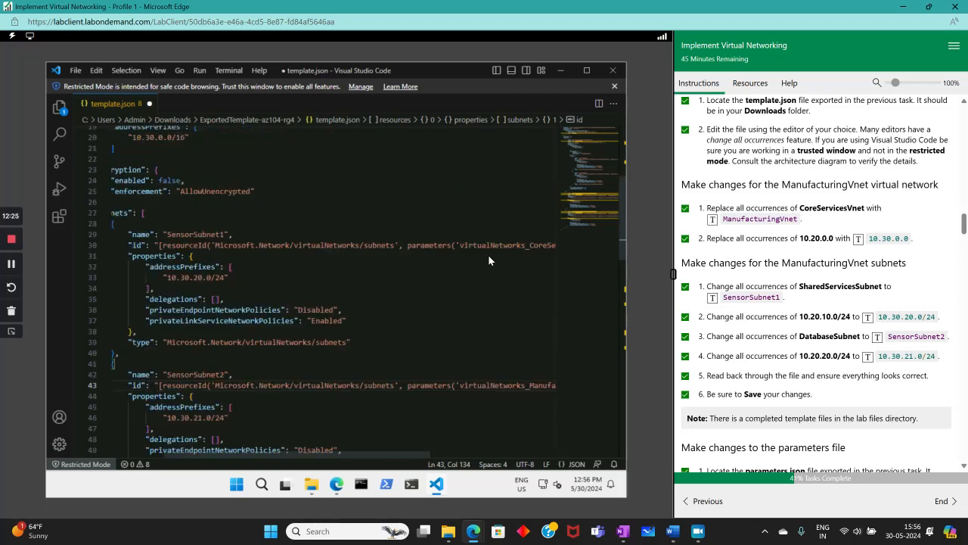
pyautogui.moveTo(458, 245); pyautogui.dragTo(557, 245)
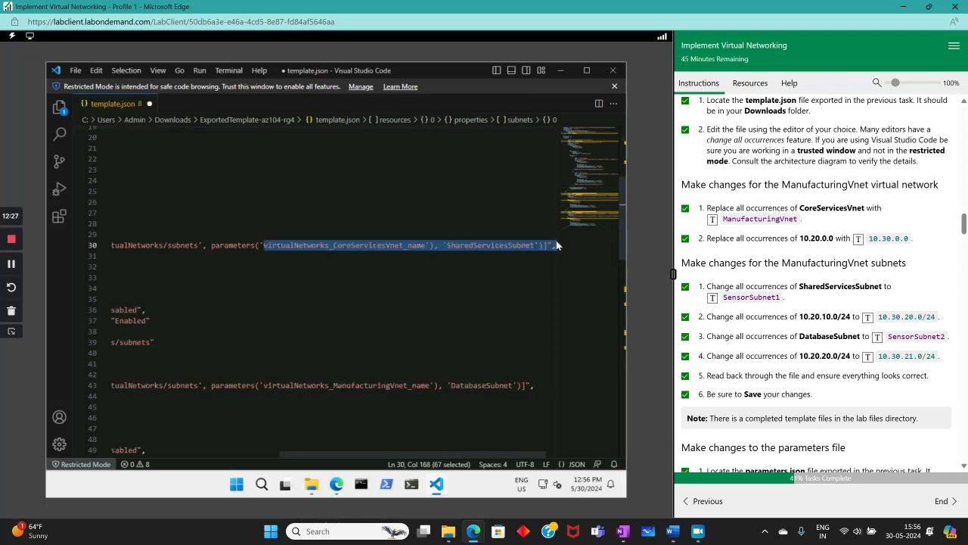
pyautogui.press('Down')
pyautogui.press('Down')
pyautogui.press('Down')
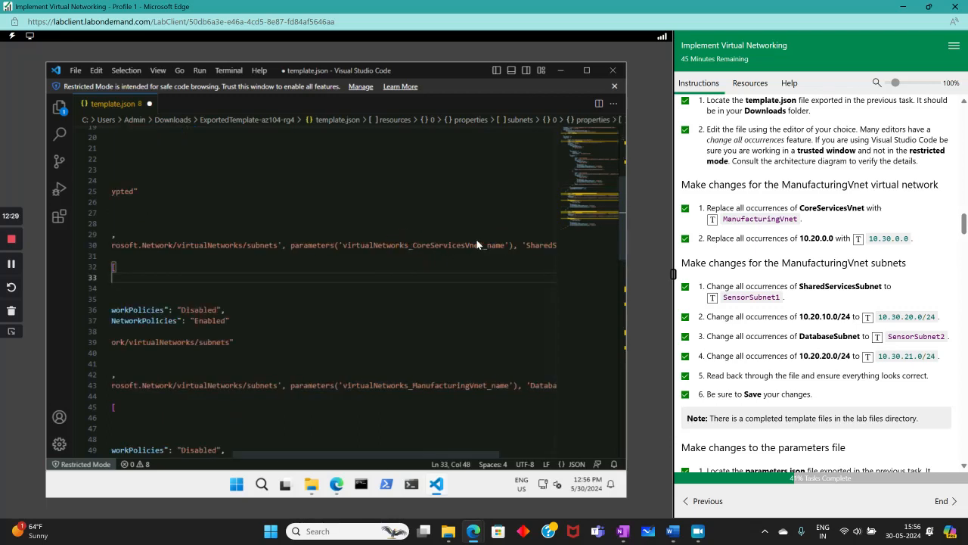
pyautogui.moveTo(482, 245); pyautogui.dragTo(412, 244)
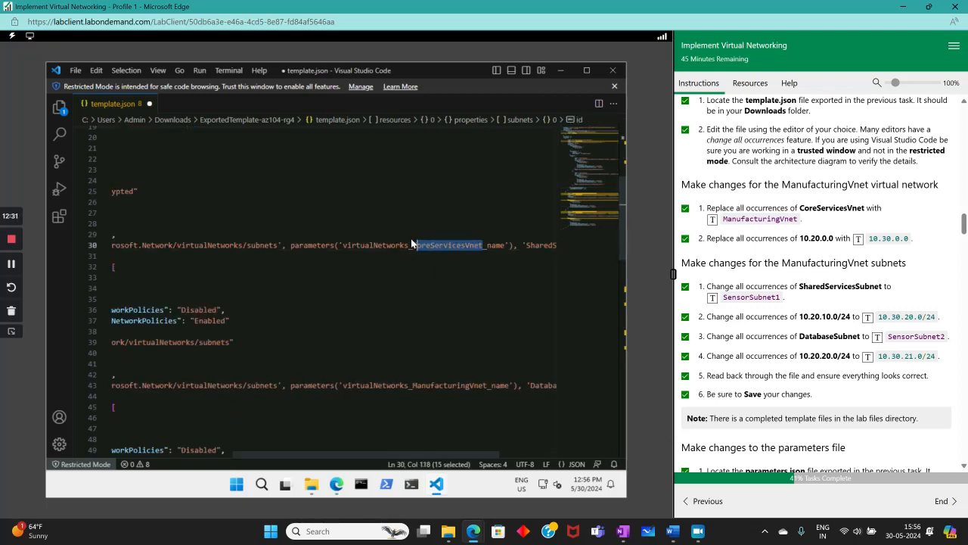
pyautogui.click(712, 218)
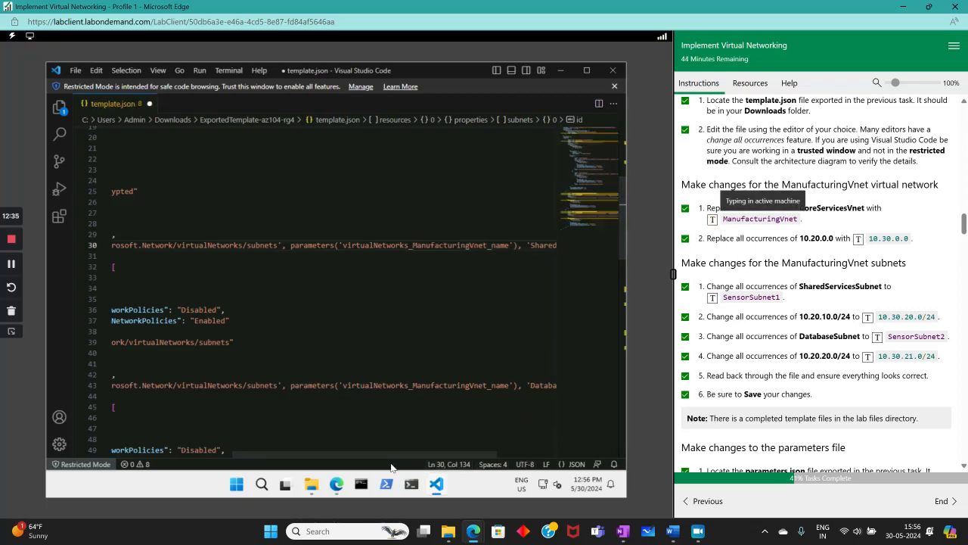
# - Rename SharedServicesSubnet to SensorSubnet1 in the subnet ID on line 30
pyautogui.moveTo(372, 454); pyautogui.dragTo(432, 454)
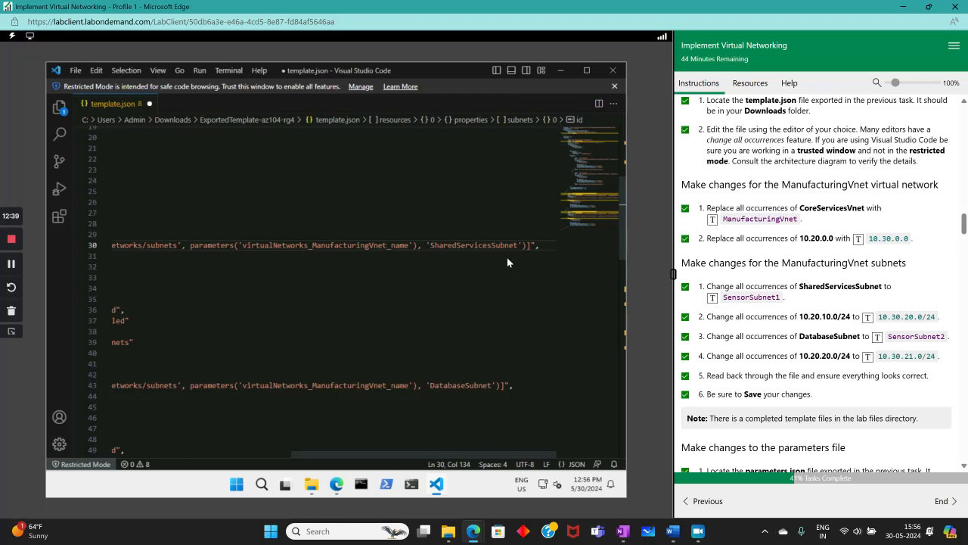
pyautogui.moveTo(512, 245); pyautogui.dragTo(576, 244)
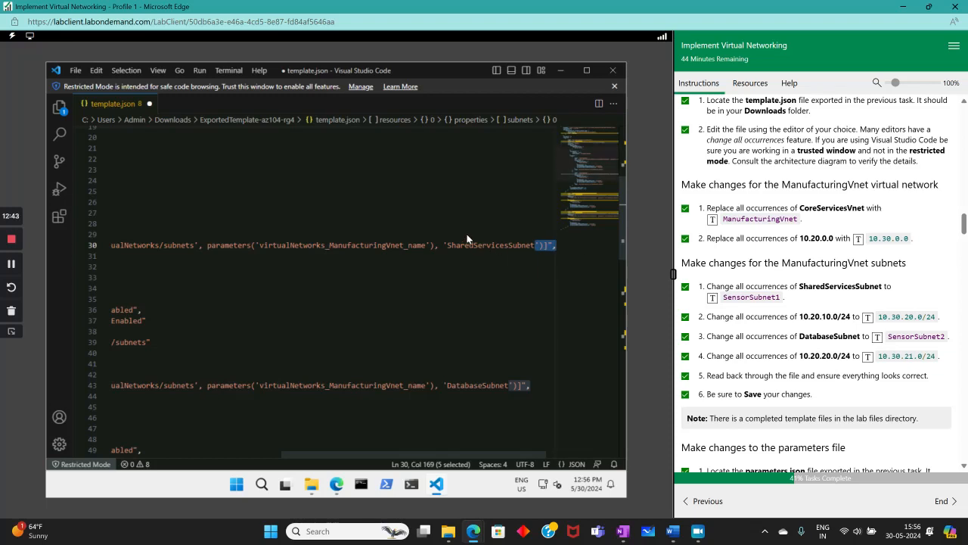
pyautogui.moveTo(448, 245); pyautogui.dragTo(530, 246)
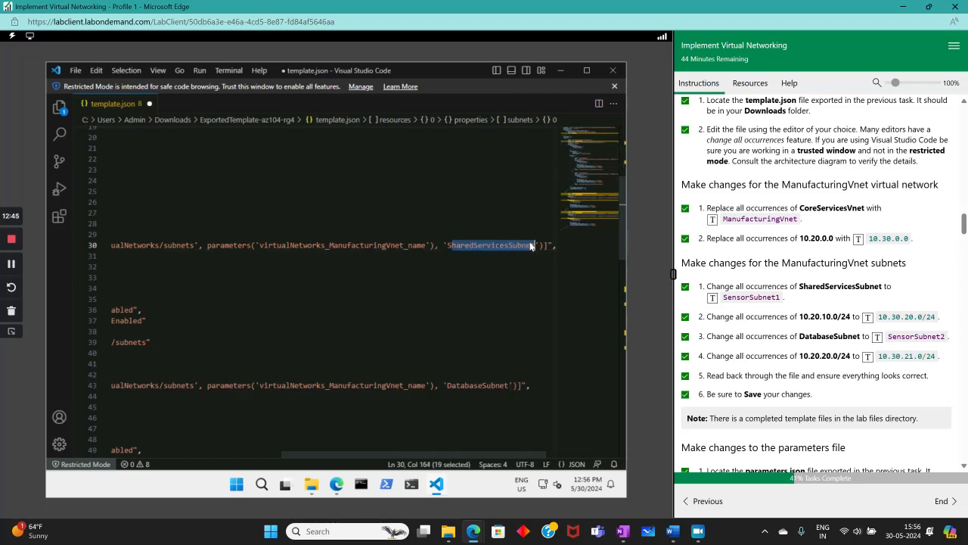
pyautogui.click(492, 256)
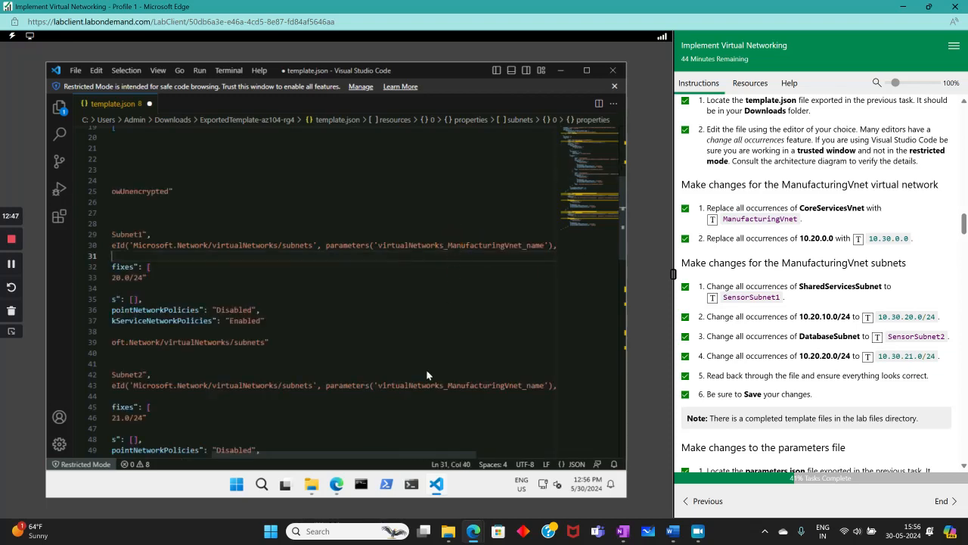
pyautogui.hscroll(3, 379, 454)
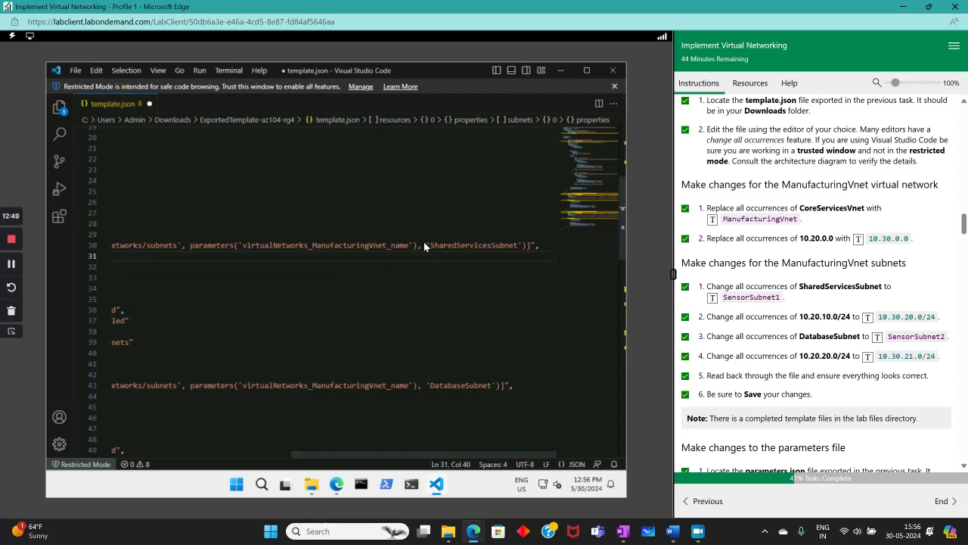
pyautogui.moveTo(424, 242); pyautogui.dragTo(519, 245)
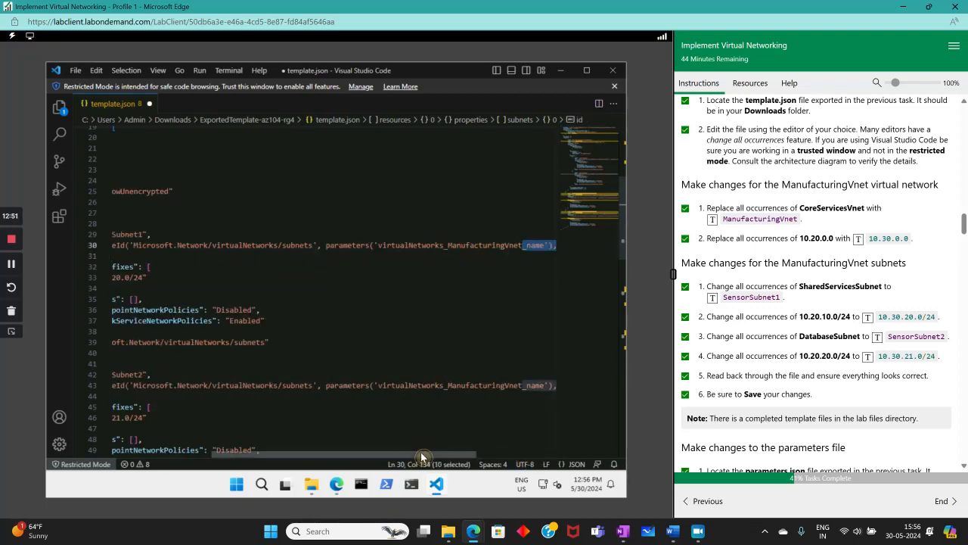
pyautogui.moveTo(421, 454); pyautogui.dragTo(505, 454)
pyautogui.press('Up')
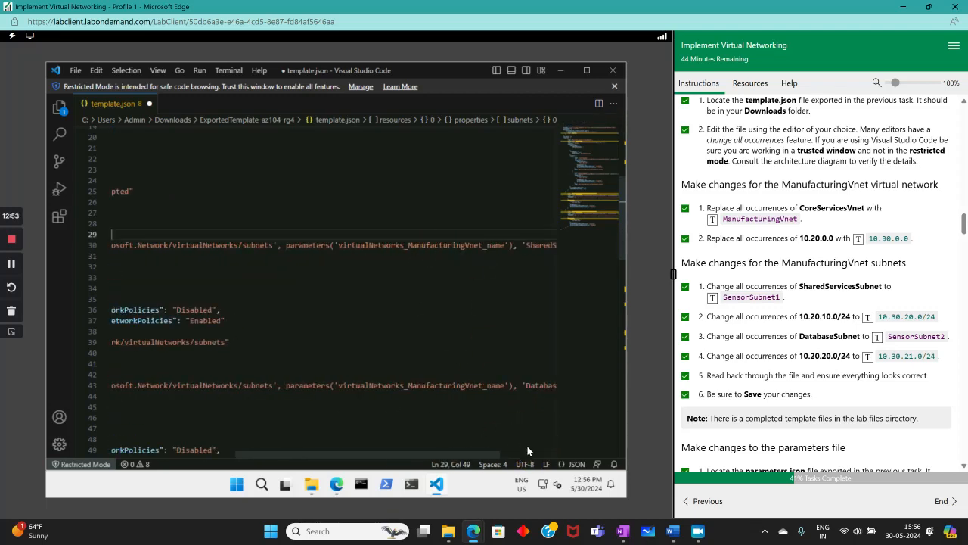
pyautogui.hscroll(3, 528, 450)
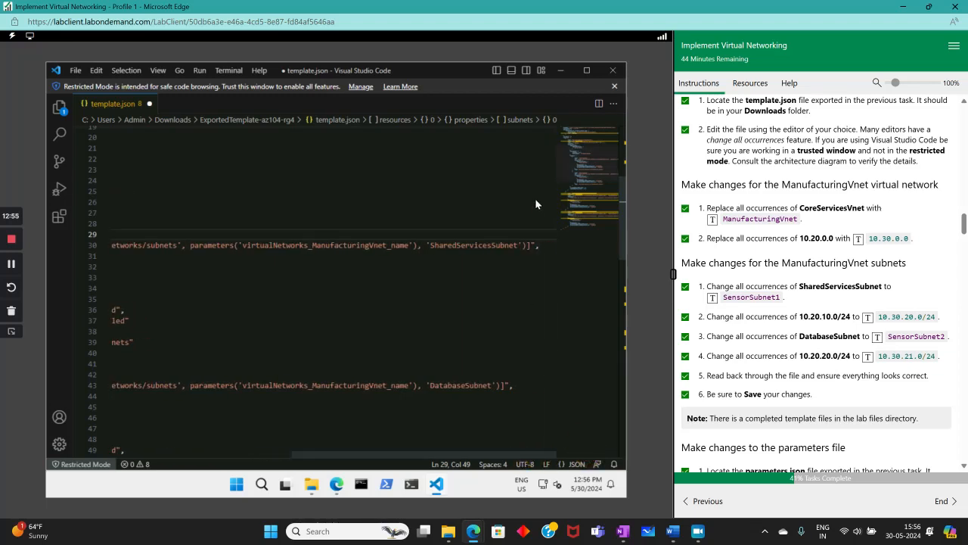
pyautogui.moveTo(515, 245); pyautogui.dragTo(442, 238)
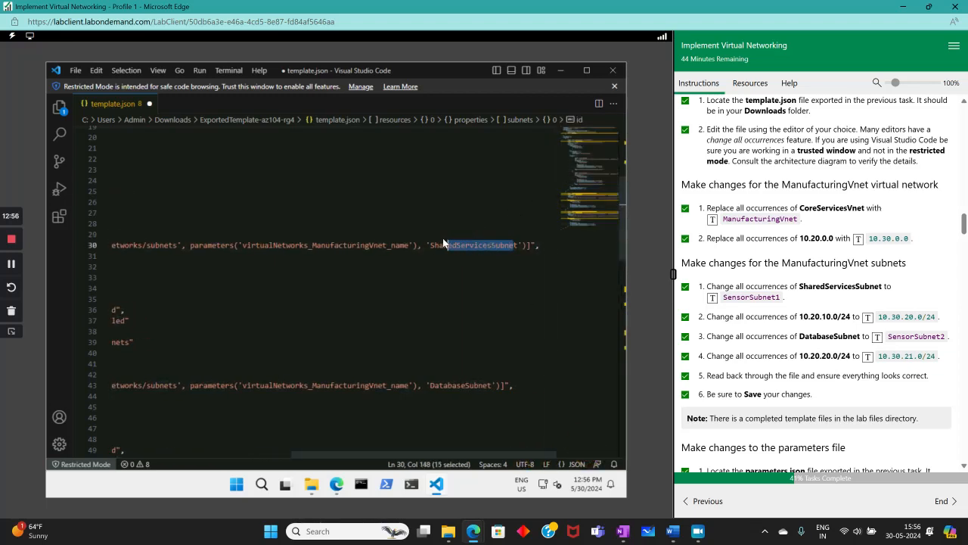
pyautogui.click(430, 245)
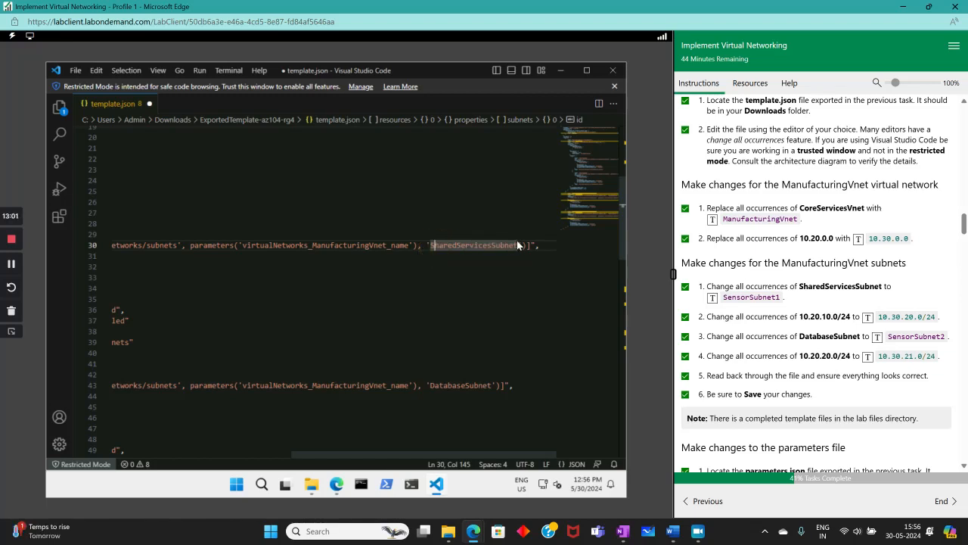
pyautogui.moveTo(518, 245); pyautogui.dragTo(426, 245)
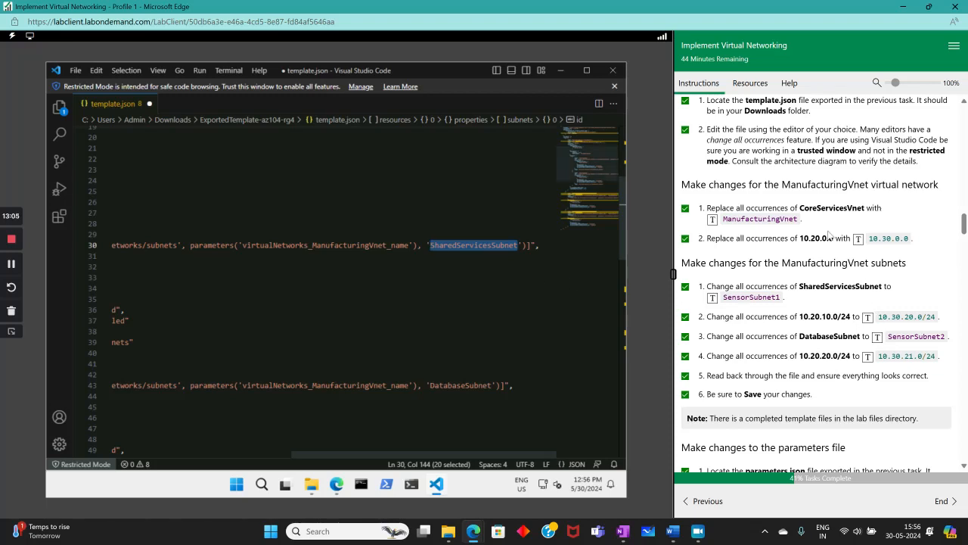
pyautogui.click(711, 302)
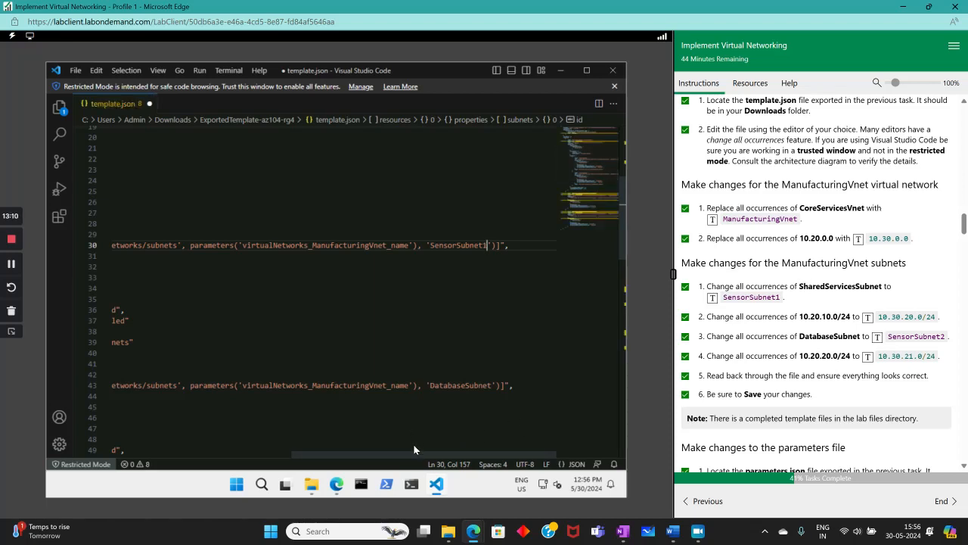
# - Rename DatabaseSubnet to SensorSubnet2 in the subnet ID on line 43
pyautogui.moveTo(416, 458)
pyautogui.mouseDown()
pyautogui.moveTo(358, 457)
pyautogui.moveTo(412, 451)
pyautogui.mouseUp()
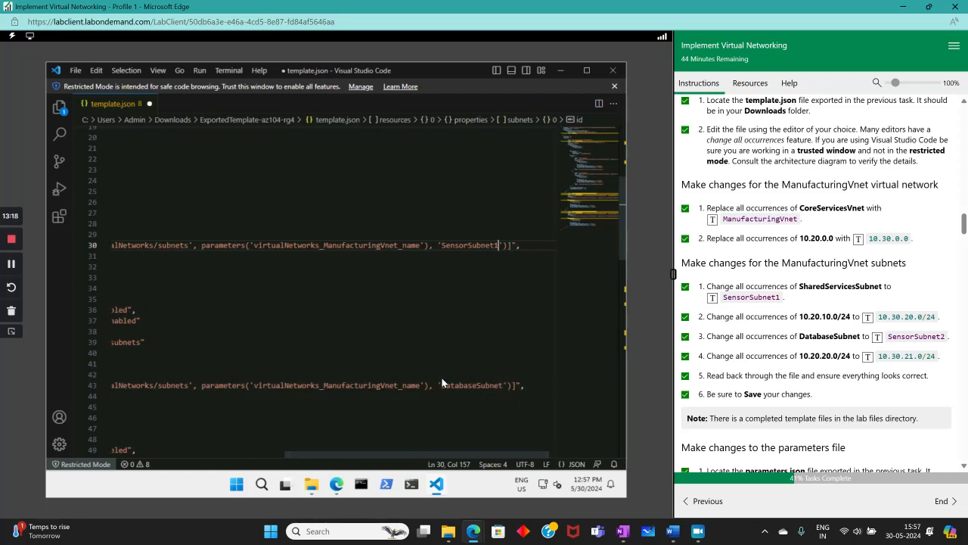
pyautogui.moveTo(440, 386); pyautogui.dragTo(502, 386)
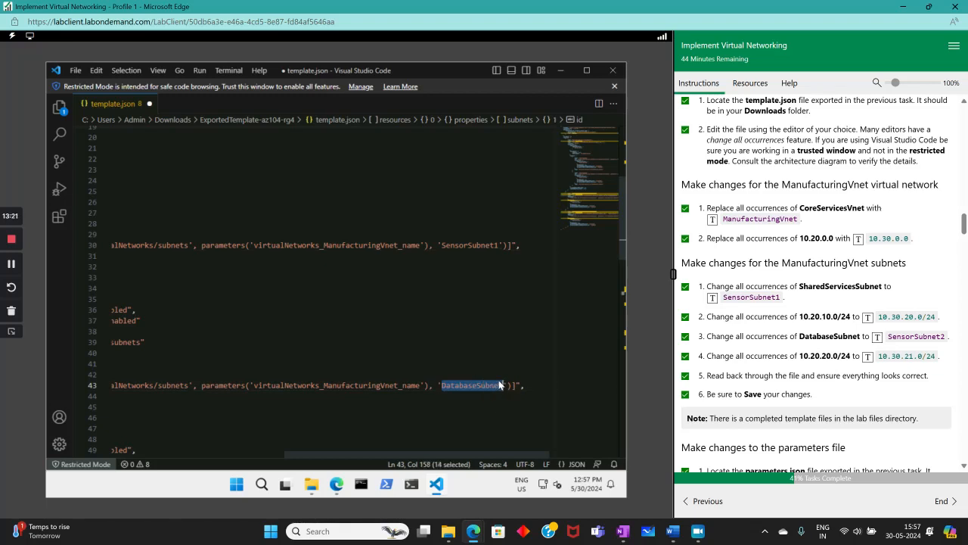
pyautogui.click(877, 336)
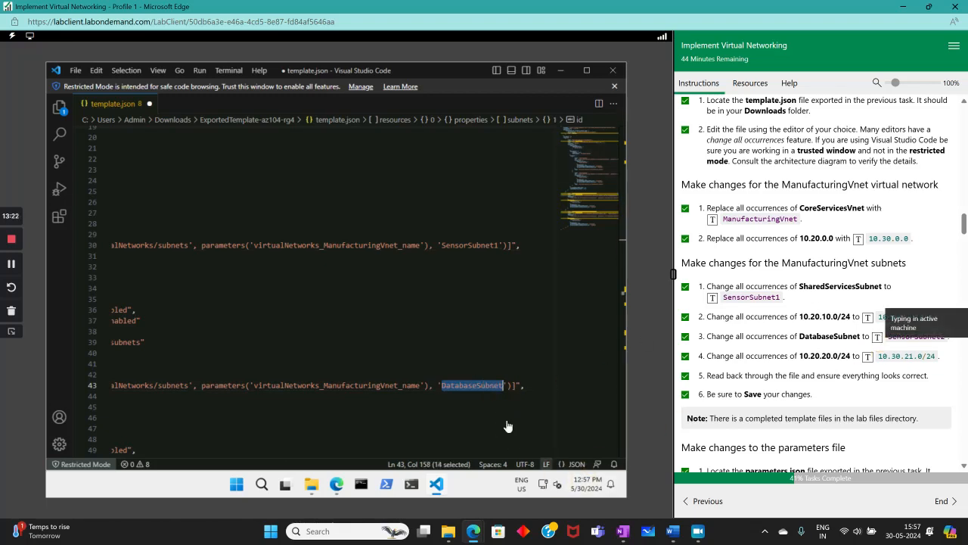
pyautogui.moveTo(501, 461); pyautogui.dragTo(350, 488)
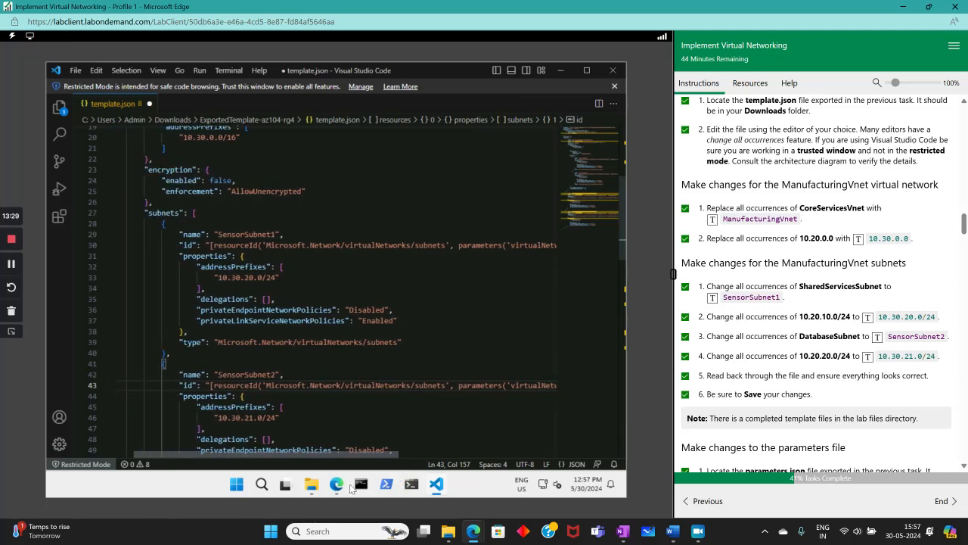
# - Replace the garbled default value on line 6 with ManufacturingVnet and review the file
pyautogui.scroll(5, 373, 349)
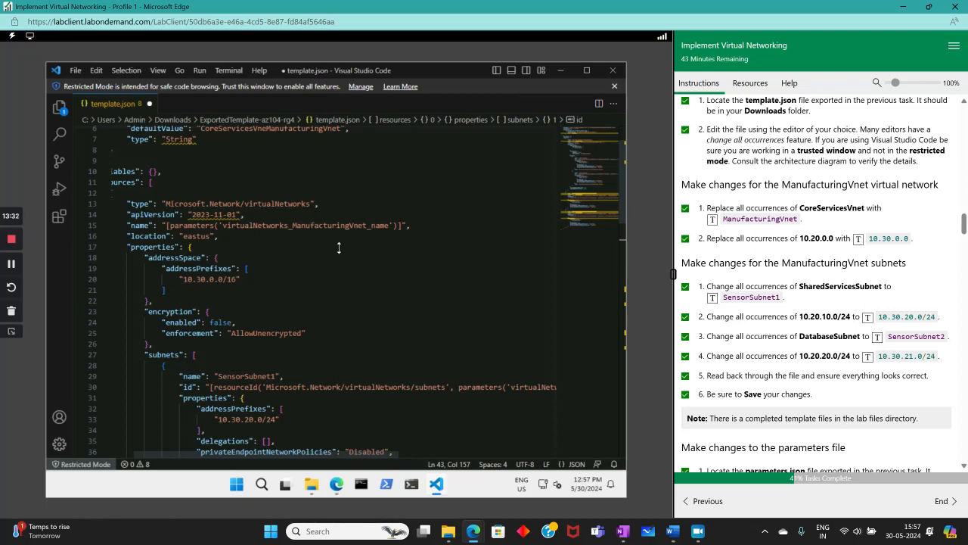
pyautogui.scroll(2, 332, 307)
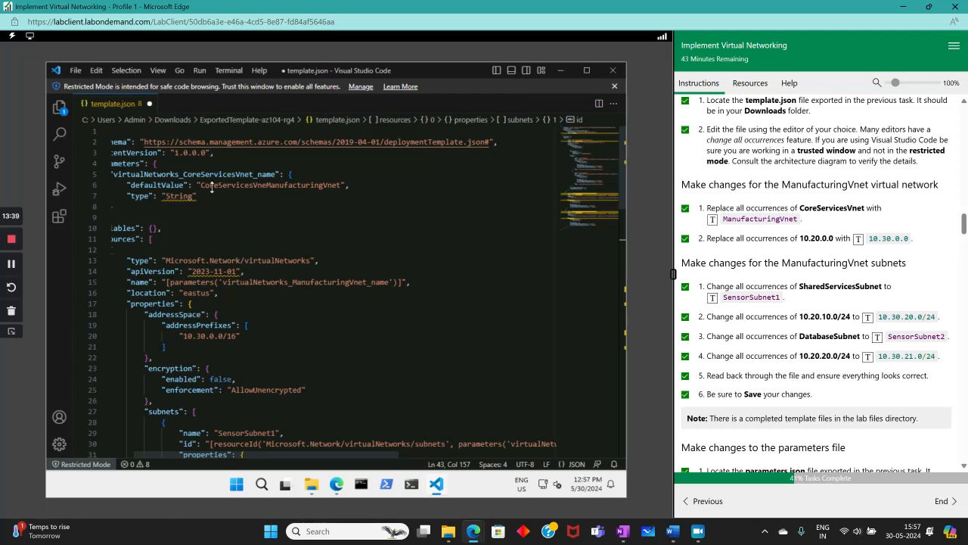
pyautogui.moveTo(264, 188); pyautogui.dragTo(229, 186)
pyautogui.click(324, 196)
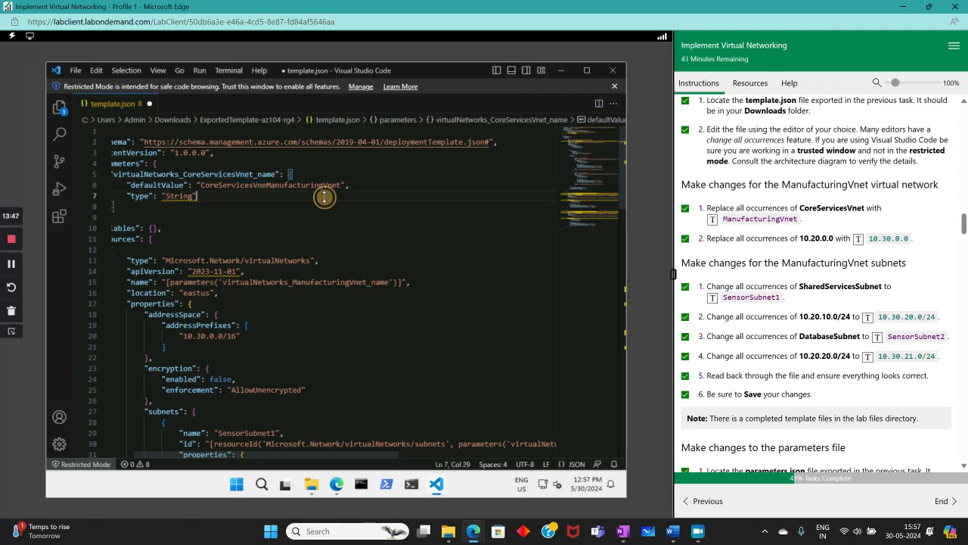
pyautogui.moveTo(341, 186); pyautogui.dragTo(198, 186)
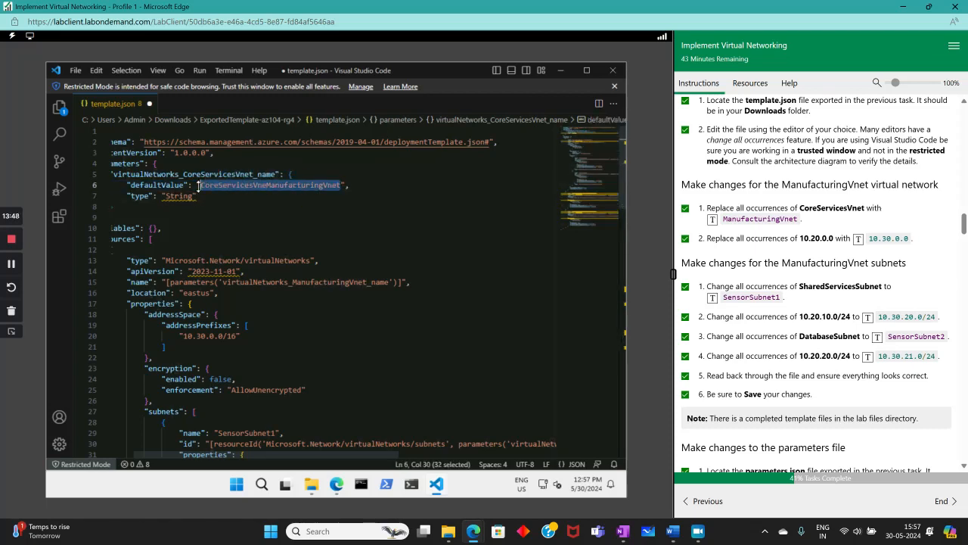
pyautogui.click(712, 219)
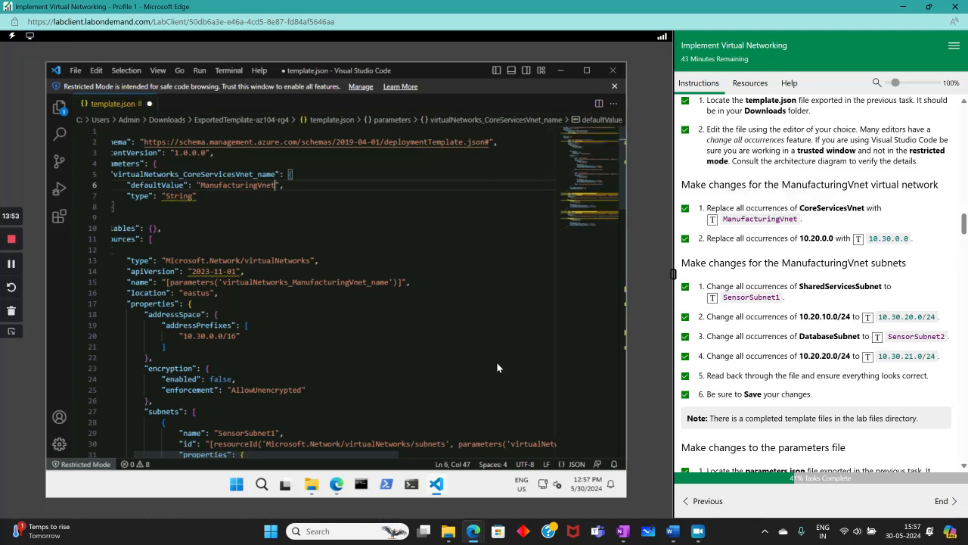
pyautogui.scroll(-6, 436, 410)
pyautogui.moveTo(379, 454); pyautogui.dragTo(325, 480)
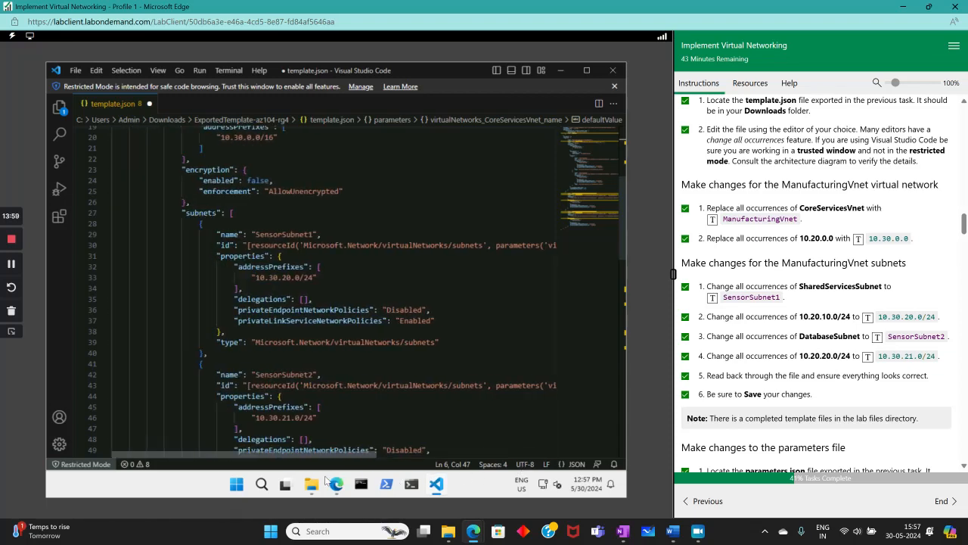
pyautogui.scroll(4, 392, 310)
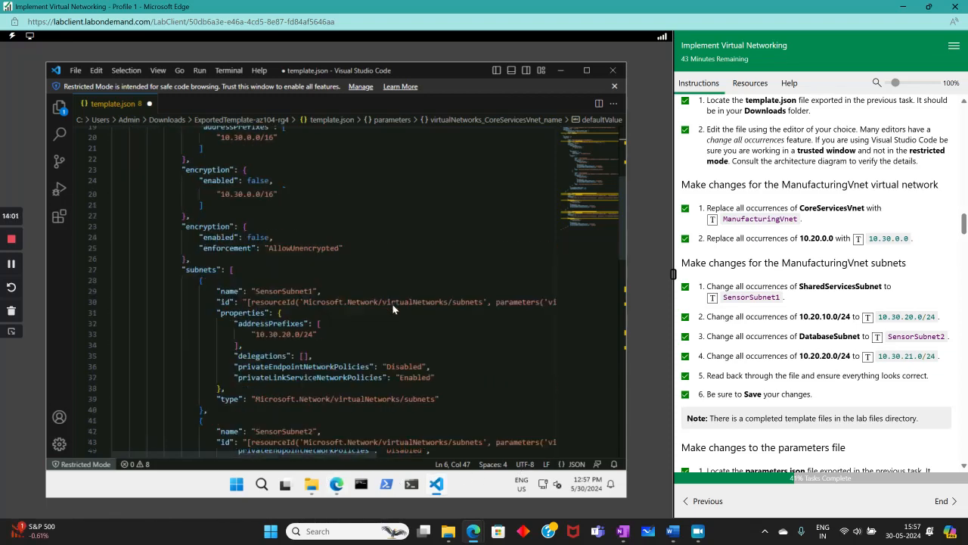
pyautogui.scroll(3, 392, 309)
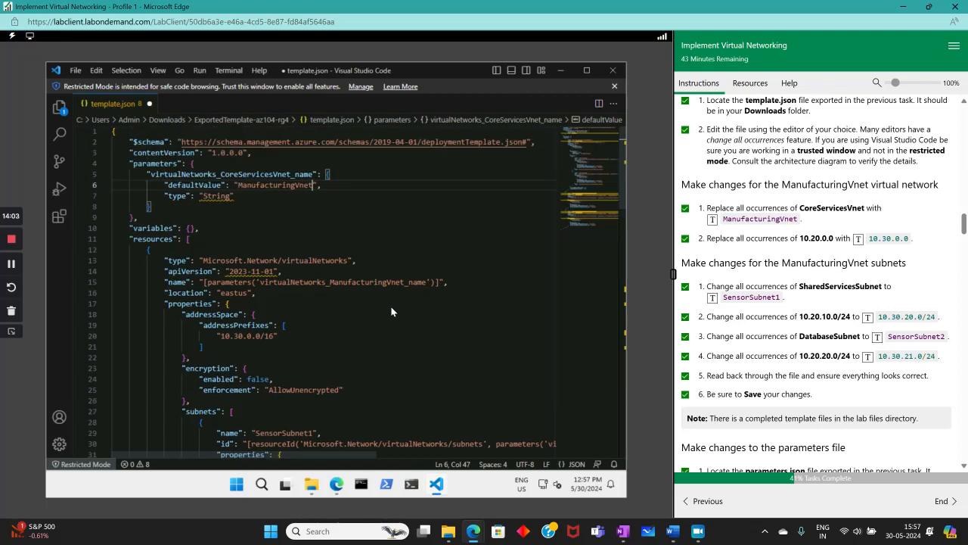
pyautogui.scroll(-20, 390, 311)
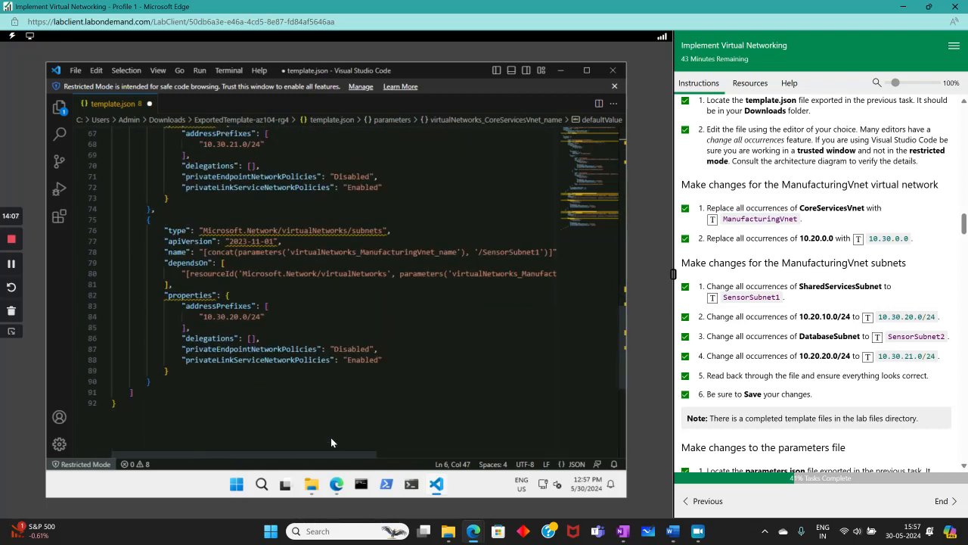
# - Scroll back through template.json to review the edits
pyautogui.moveTo(331, 458); pyautogui.dragTo(352, 458)
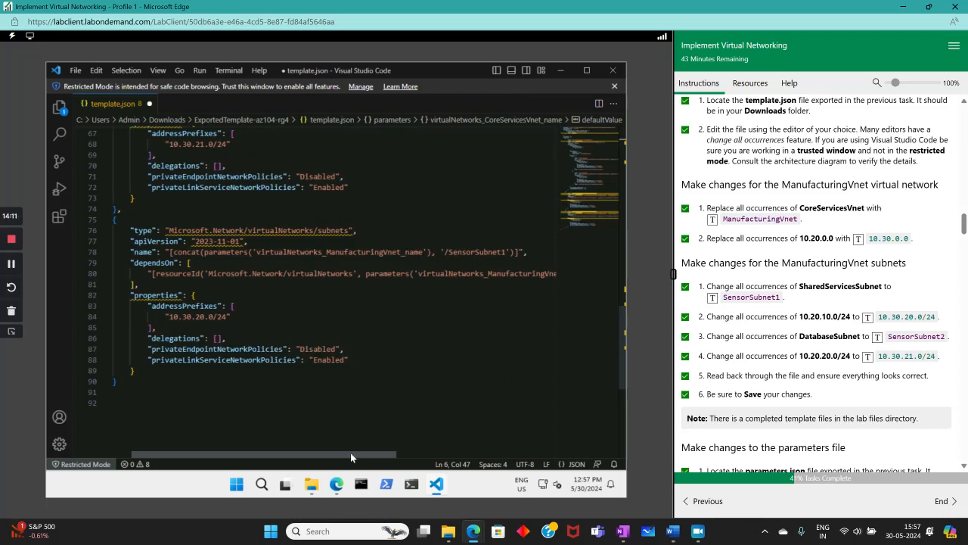
pyautogui.moveTo(351, 453); pyautogui.dragTo(378, 457)
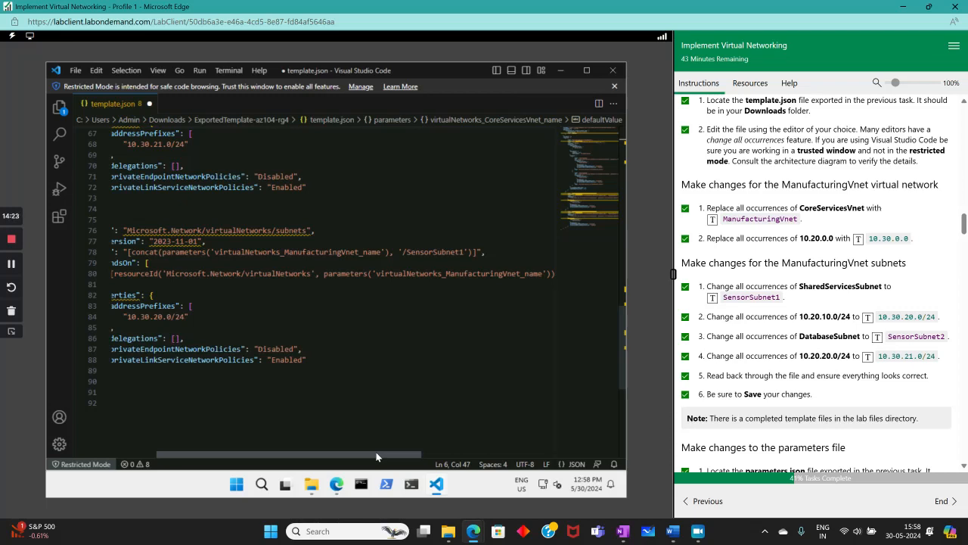
pyautogui.hscroll(-2, 371, 452)
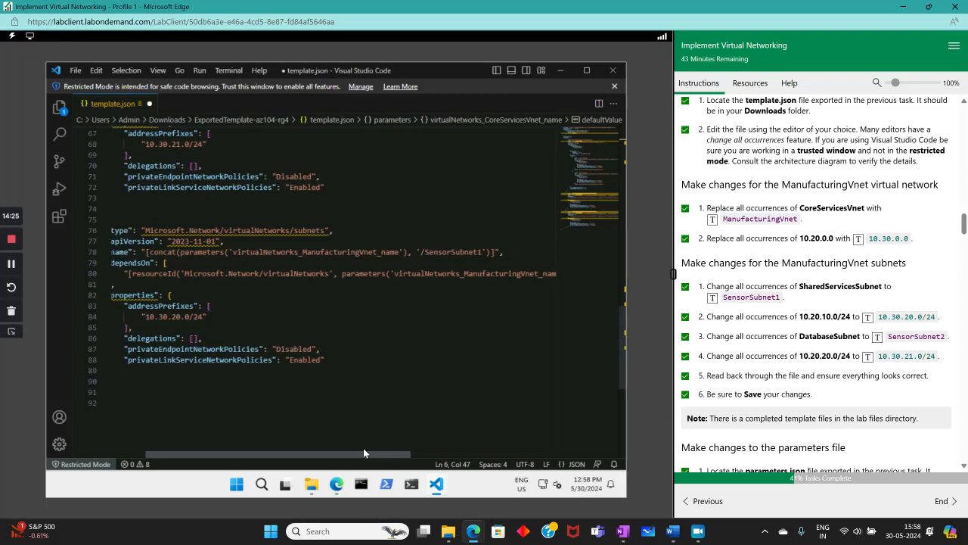
pyautogui.scroll(2, 364, 421)
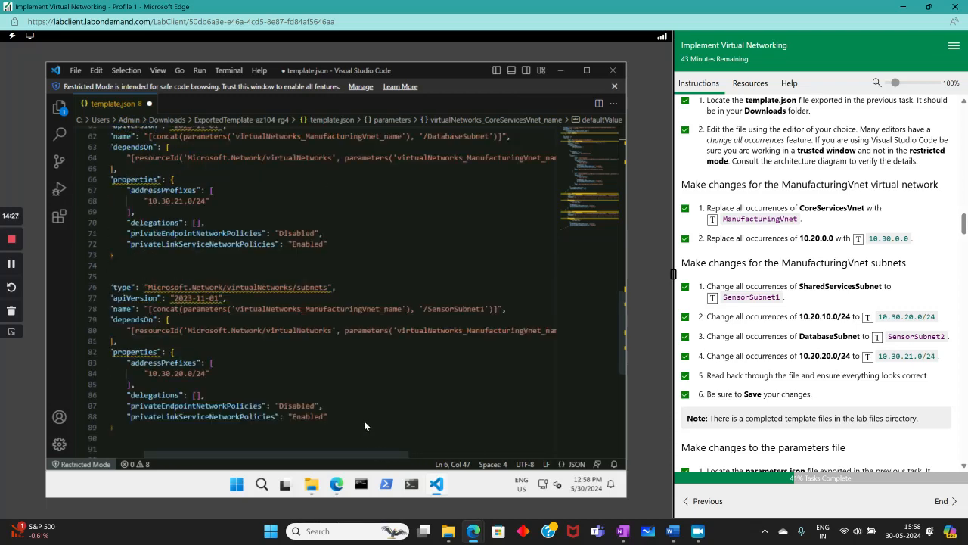
pyautogui.scroll(2, 364, 421)
pyautogui.scroll(5, 364, 420)
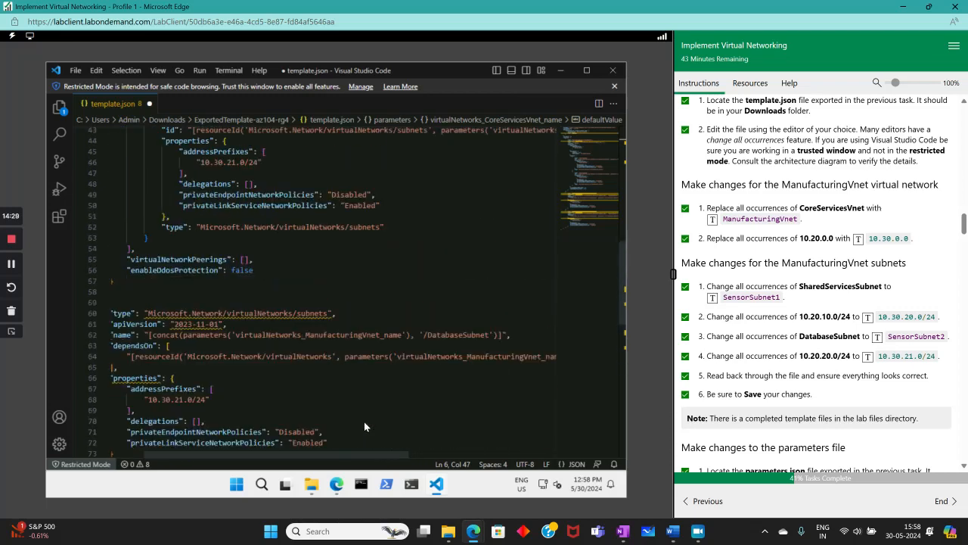
pyautogui.moveTo(360, 454); pyautogui.dragTo(294, 466)
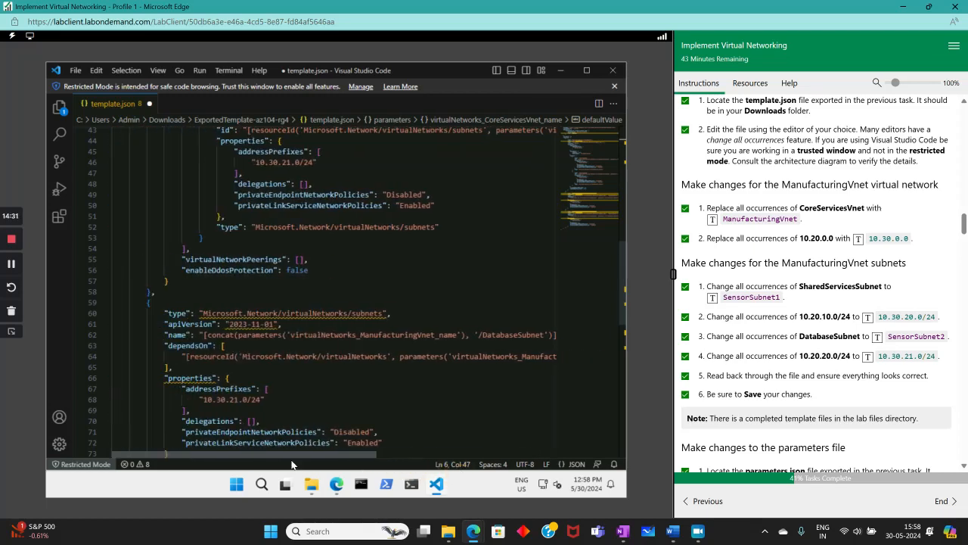
# - Save template.json and minimize VS Code to return to the Azure portal
pyautogui.click(76, 70)
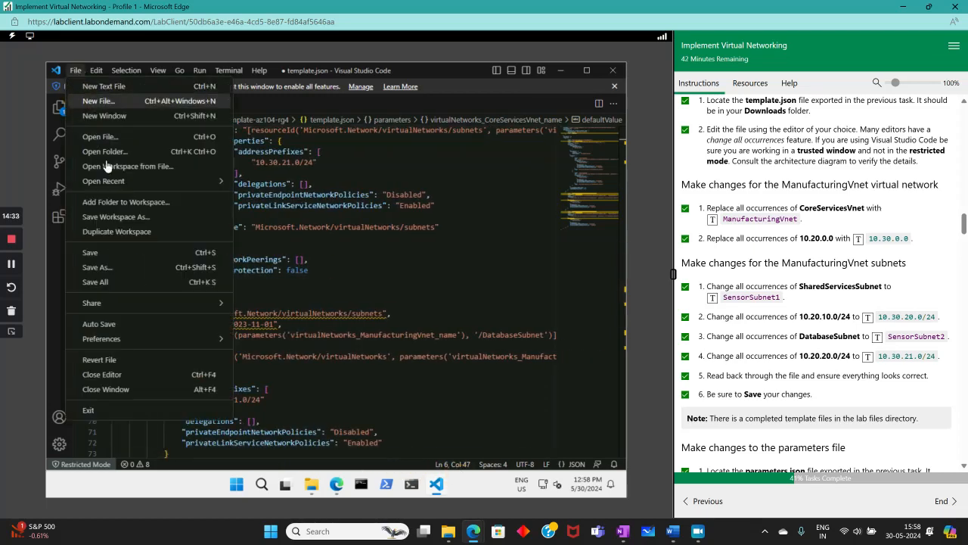
pyautogui.click(94, 252)
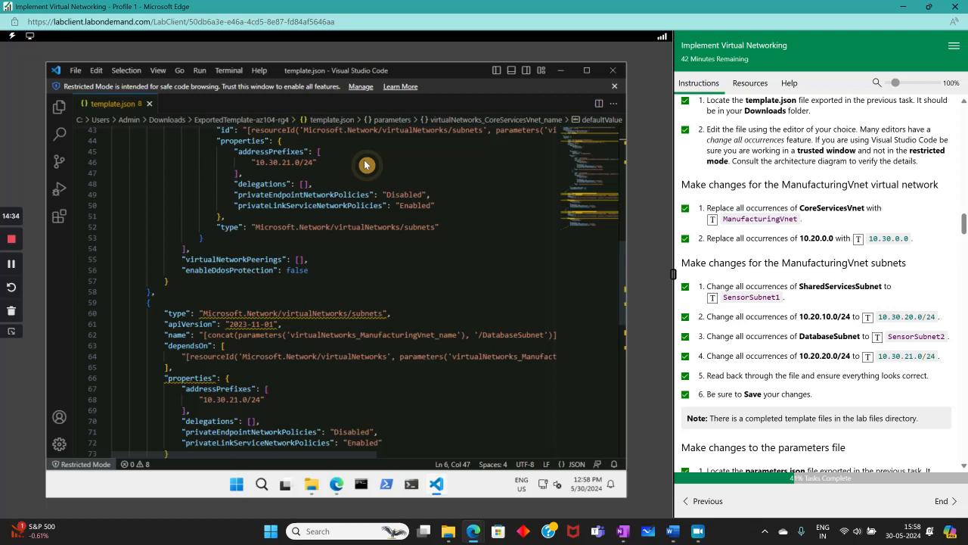
pyautogui.click(564, 72)
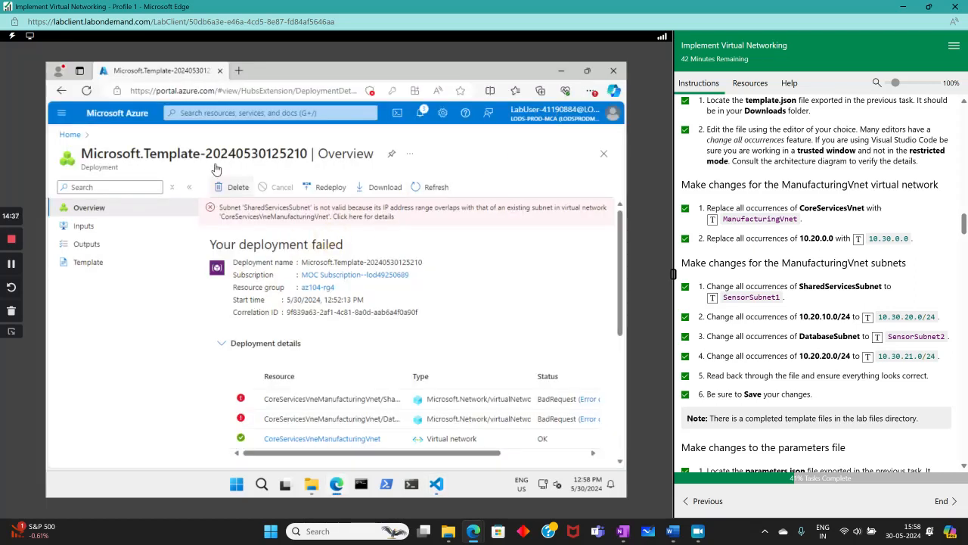
# - Navigate through the recent services list to start a new deployment
pyautogui.click(206, 114)
pyautogui.click(250, 234)
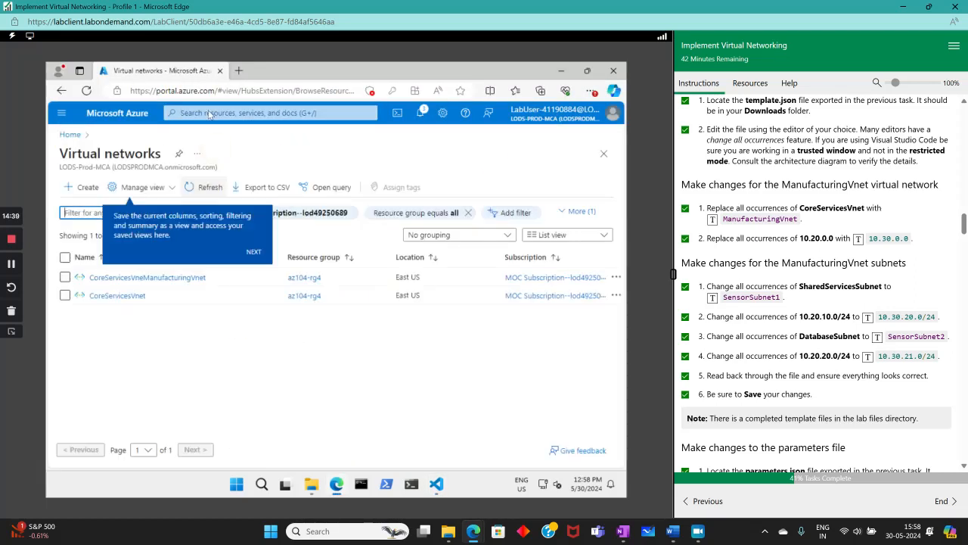
pyautogui.click(211, 112)
pyautogui.click(199, 252)
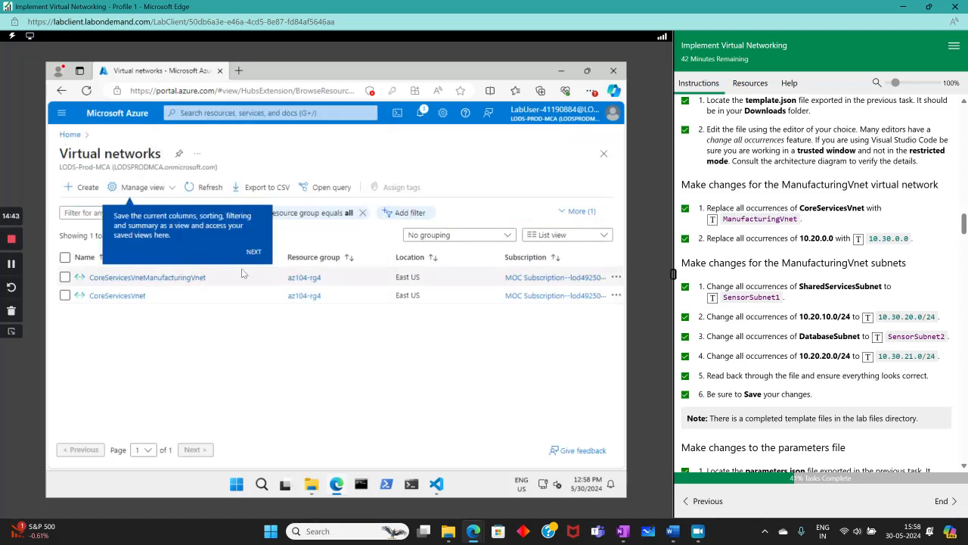
# - Load template.json into the custom template editor, save it, and proceed to Review + create
pyautogui.click(129, 256)
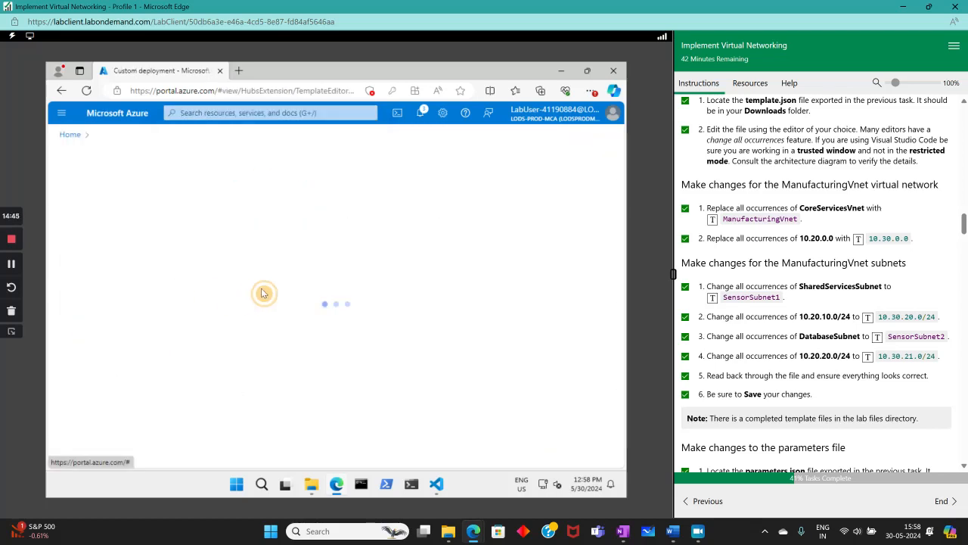
pyautogui.click(243, 187)
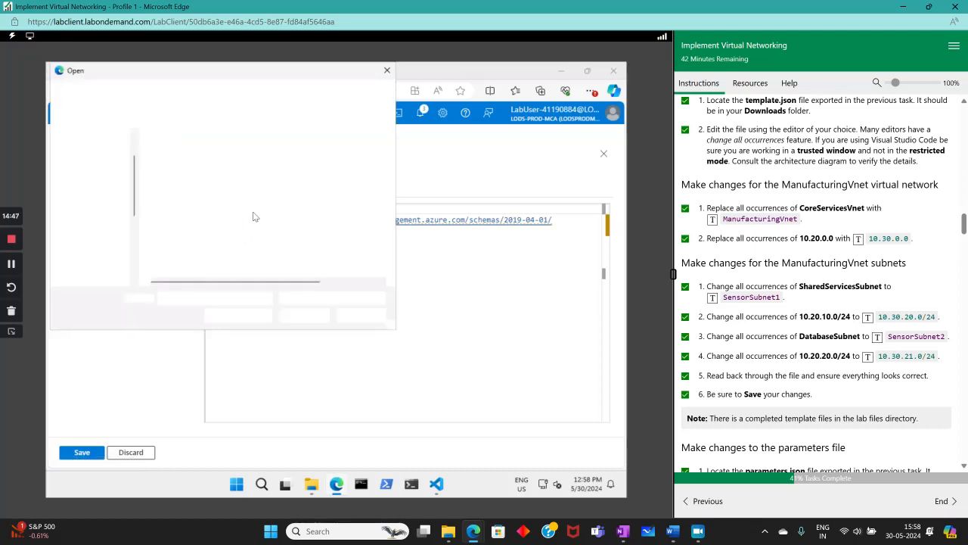
pyautogui.doubleClick(193, 174)
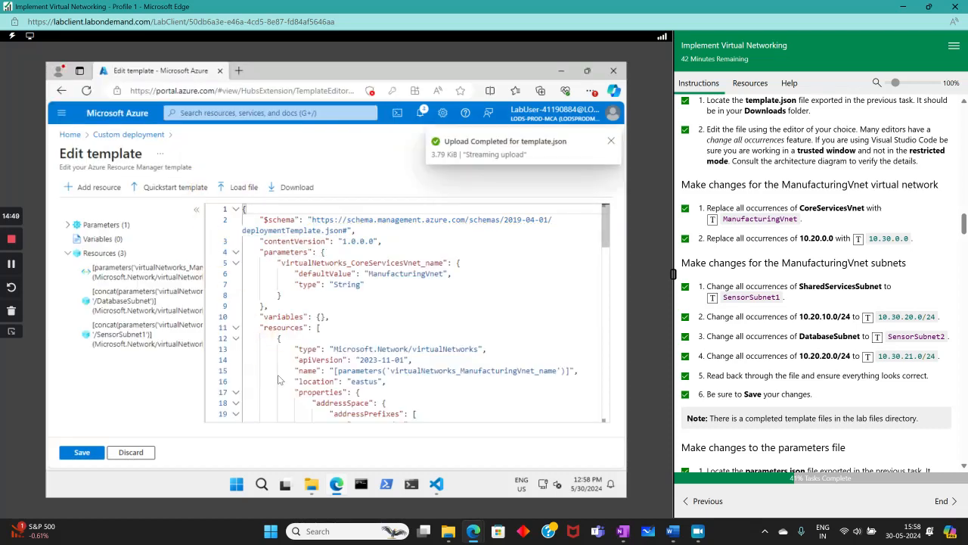
pyautogui.click(80, 452)
pyautogui.click(192, 452)
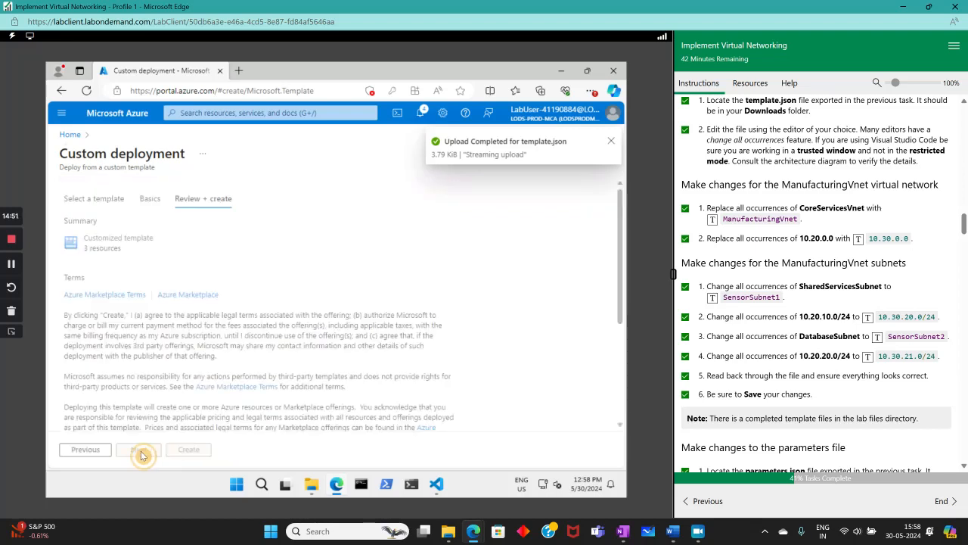
# - Select resource group az104-rg4 and run the Review + create validation
pyautogui.click(85, 450)
pyautogui.click(250, 376)
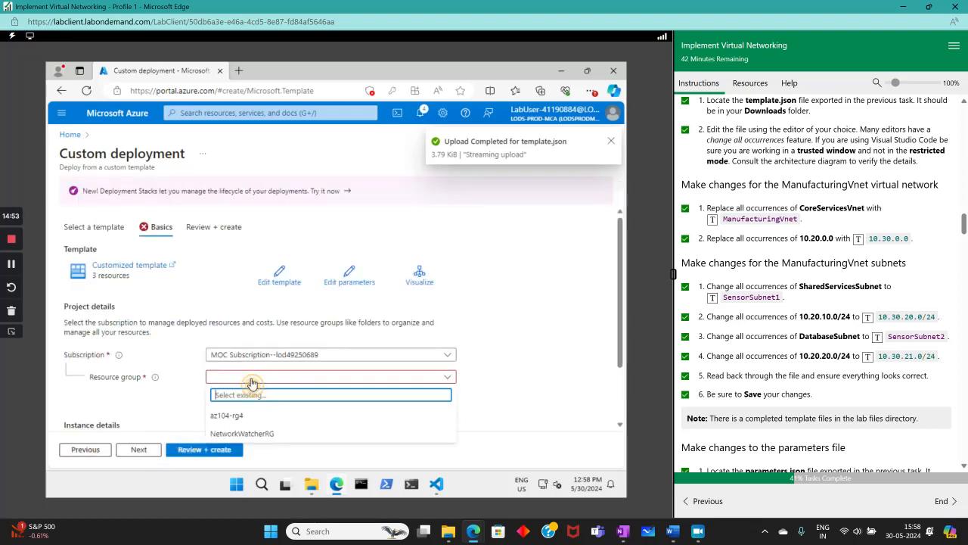
pyautogui.click(227, 414)
pyautogui.click(180, 449)
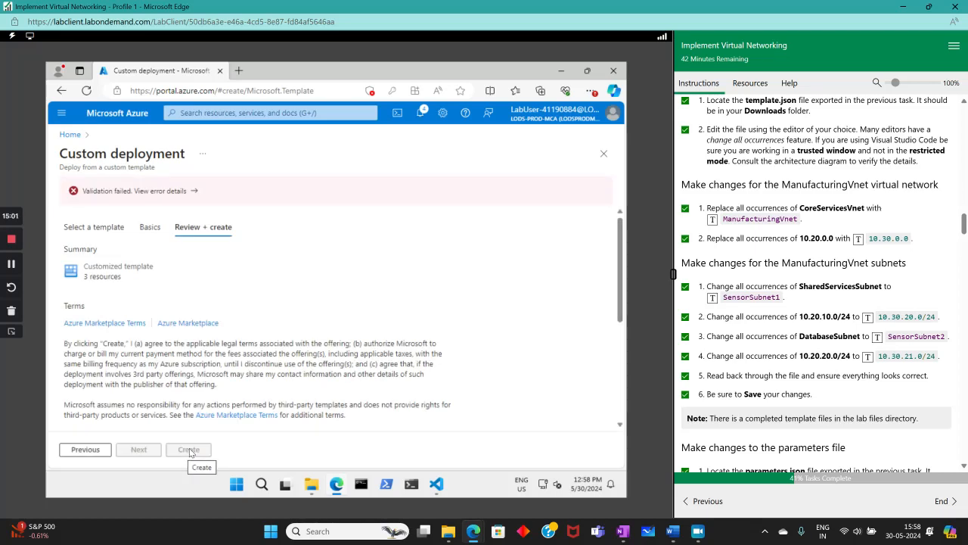
# - Recheck the Basics settings, rerun validation, and open the validation error details
pyautogui.click(85, 450)
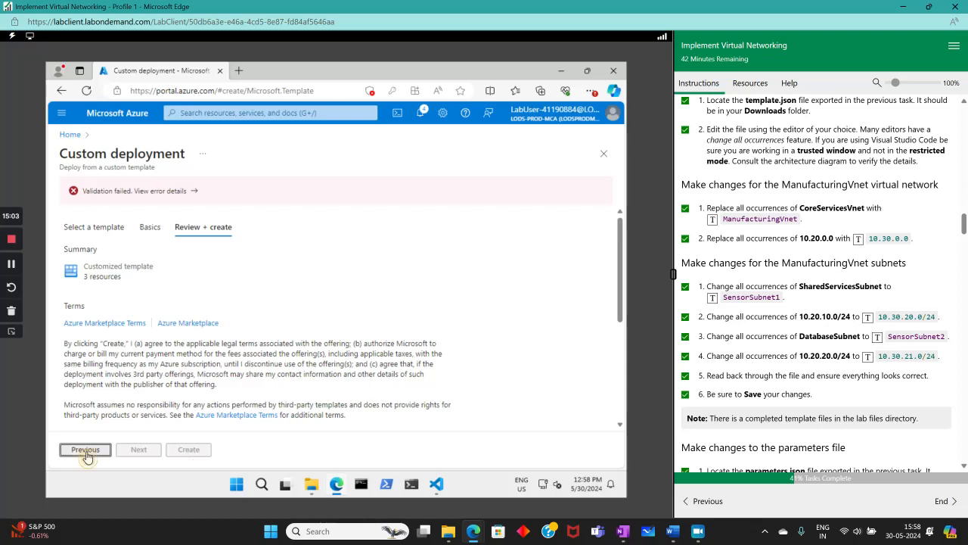
pyautogui.scroll(-2, 227, 363)
pyautogui.scroll(2, 235, 389)
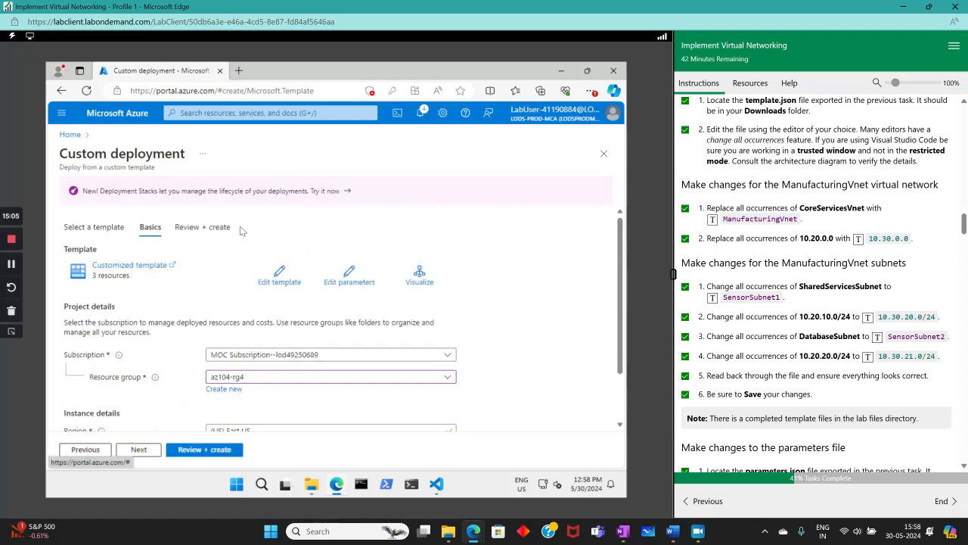
pyautogui.click(185, 451)
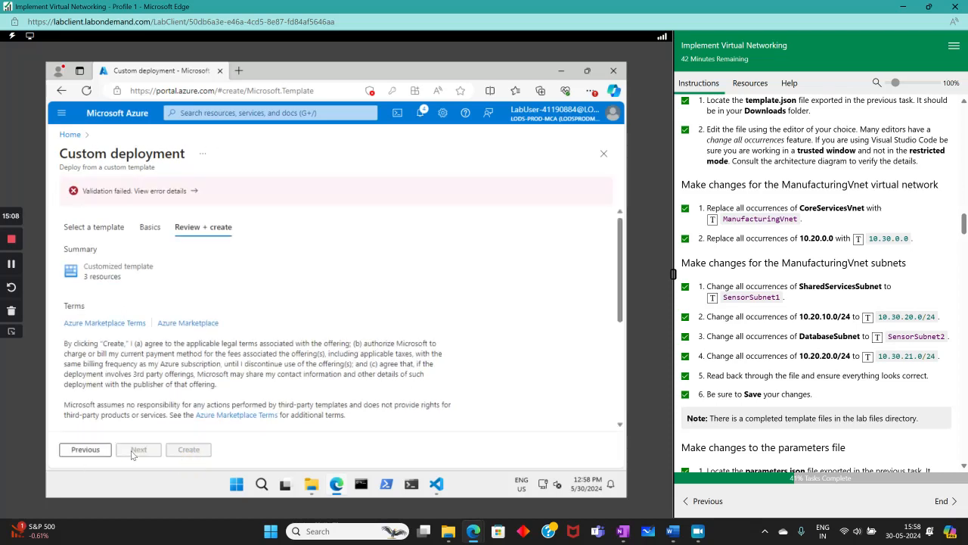
pyautogui.click(180, 193)
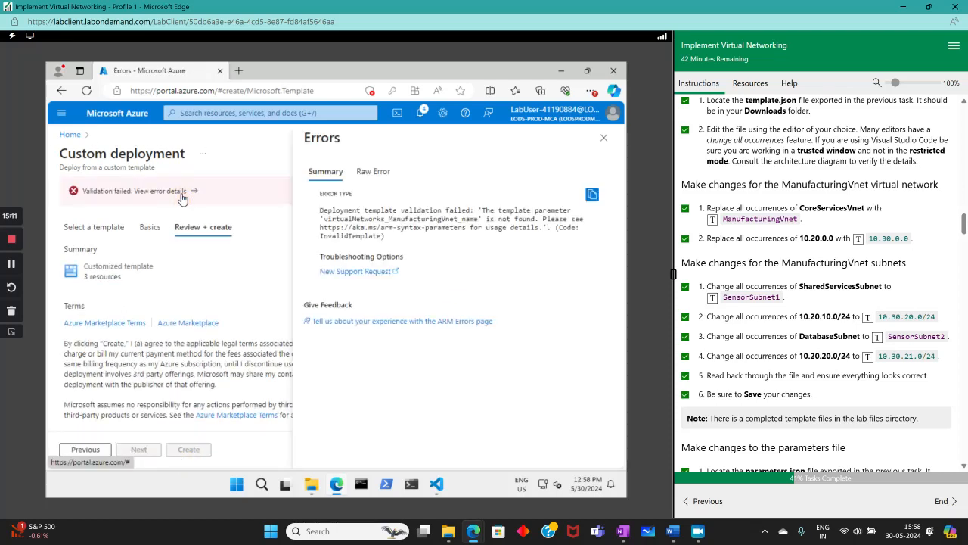
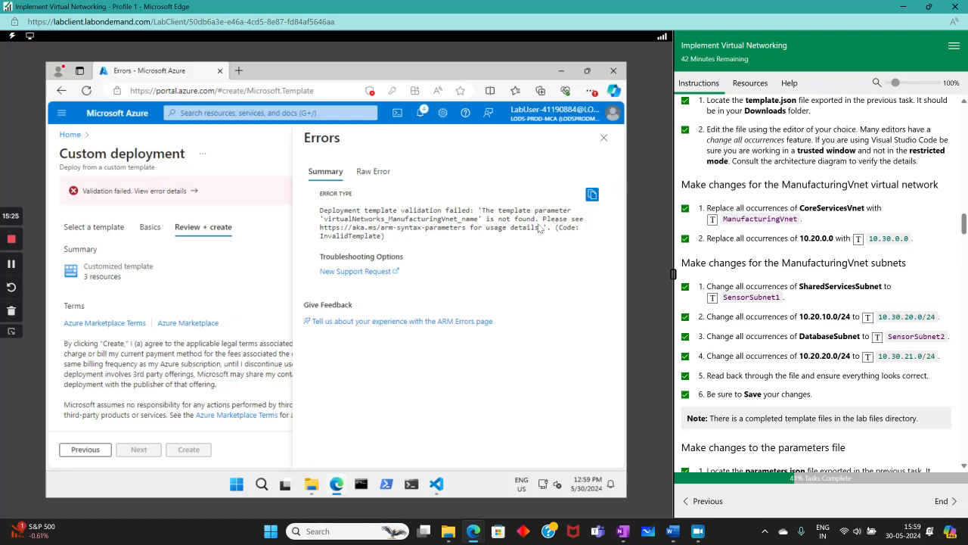
# - Leave the Azure validation error and bring up template.json in Visual Studio Code
pyautogui.click(436, 484)
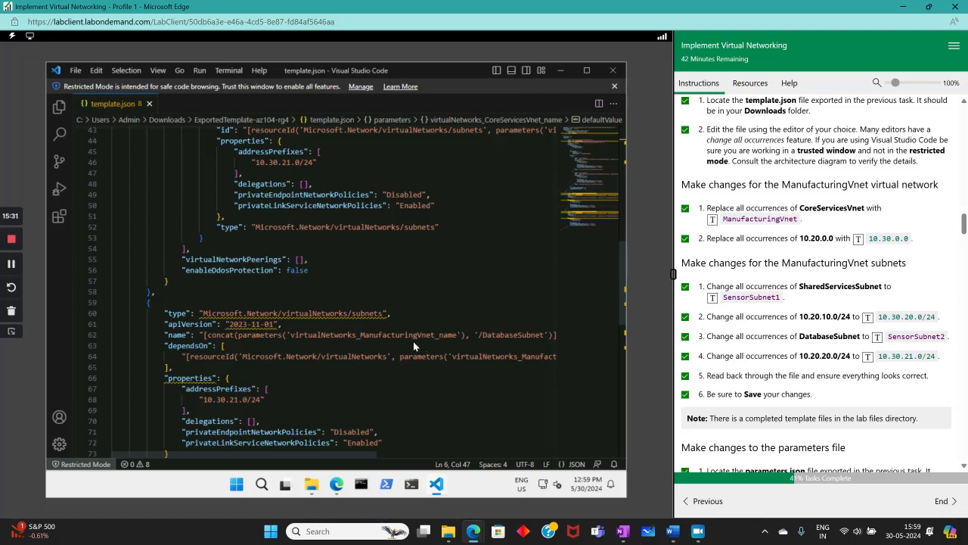
# - Look through template.json and close it in Visual Studio Code
pyautogui.scroll(-2, 409, 348)
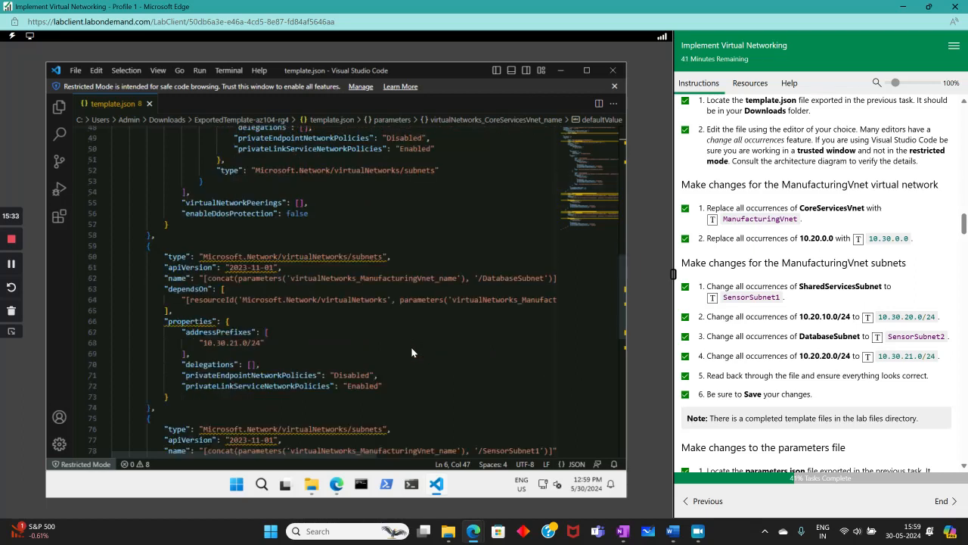
pyautogui.scroll(-6, 411, 351)
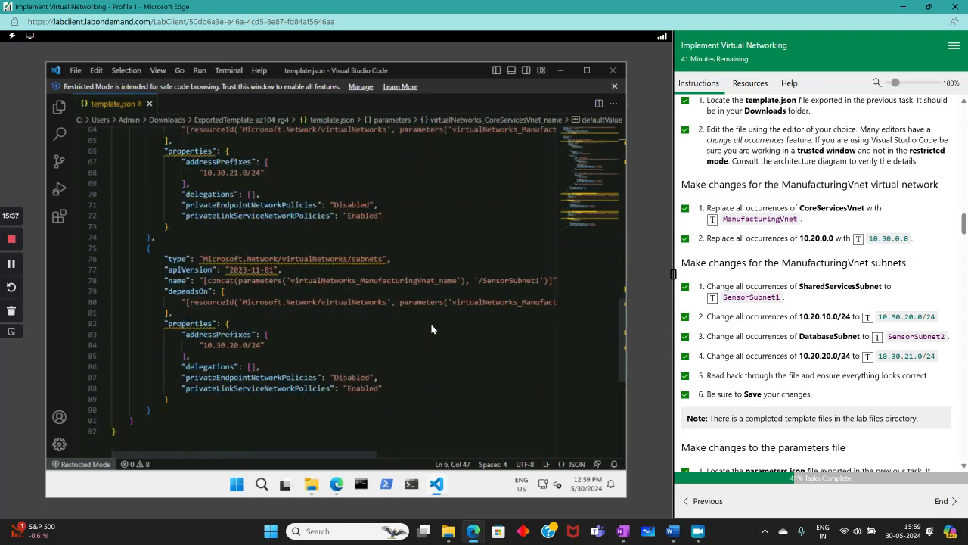
pyautogui.scroll(18, 431, 323)
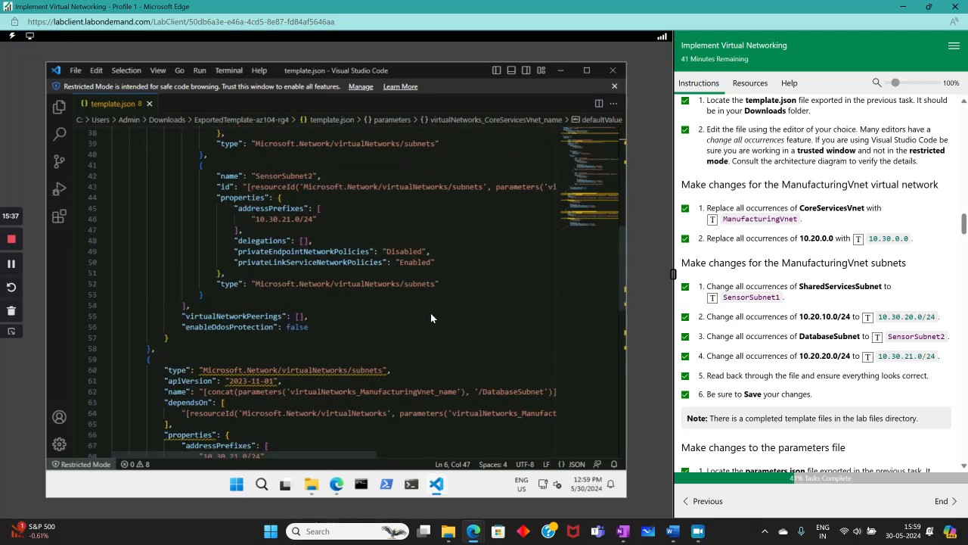
pyautogui.click(149, 104)
# - Go to Virtual networks in the Azure portal, discarding the unsaved custom deployment
pyautogui.click(613, 87)
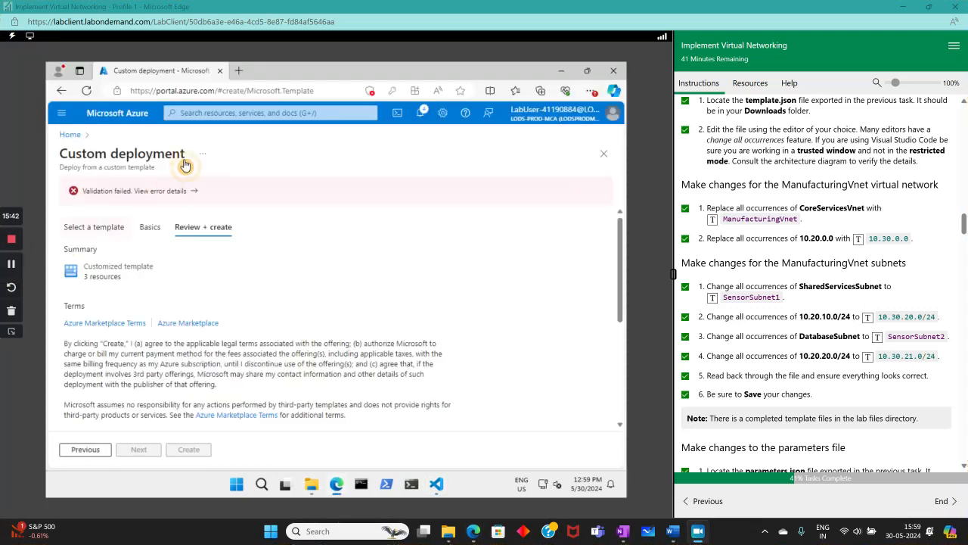
pyautogui.click(231, 114)
pyautogui.click(253, 240)
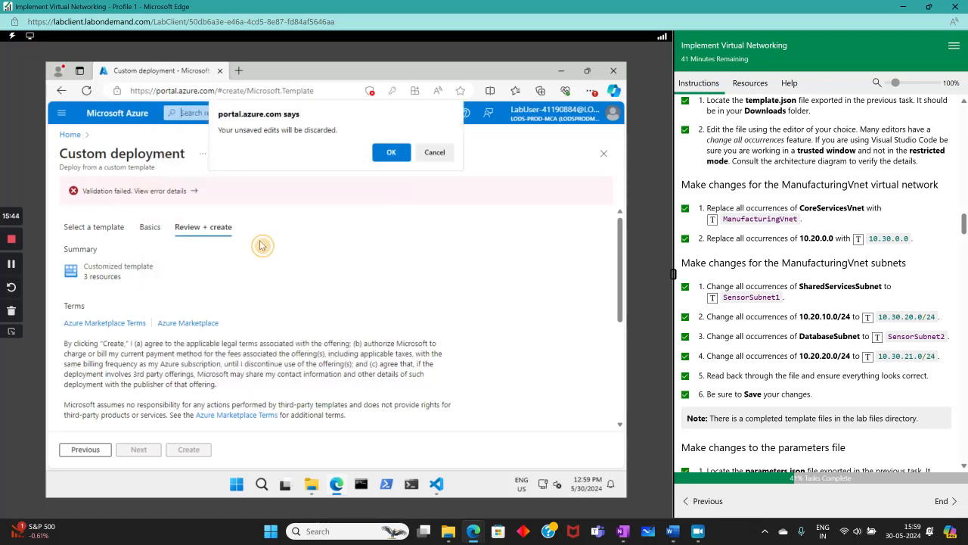
pyautogui.click(391, 152)
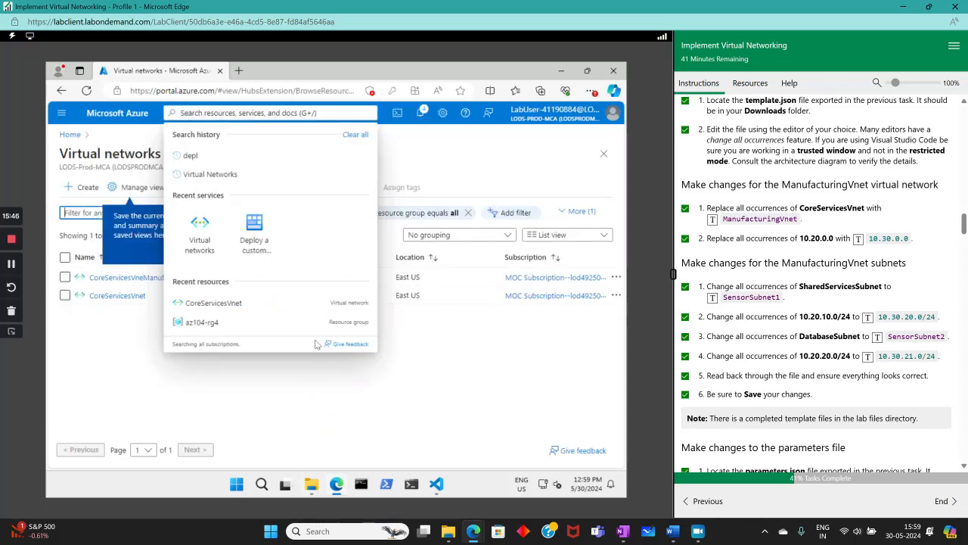
# - Delete the old extracted ExportedTemplate-az104-rg4 folder from Downloads
pyautogui.click(313, 492)
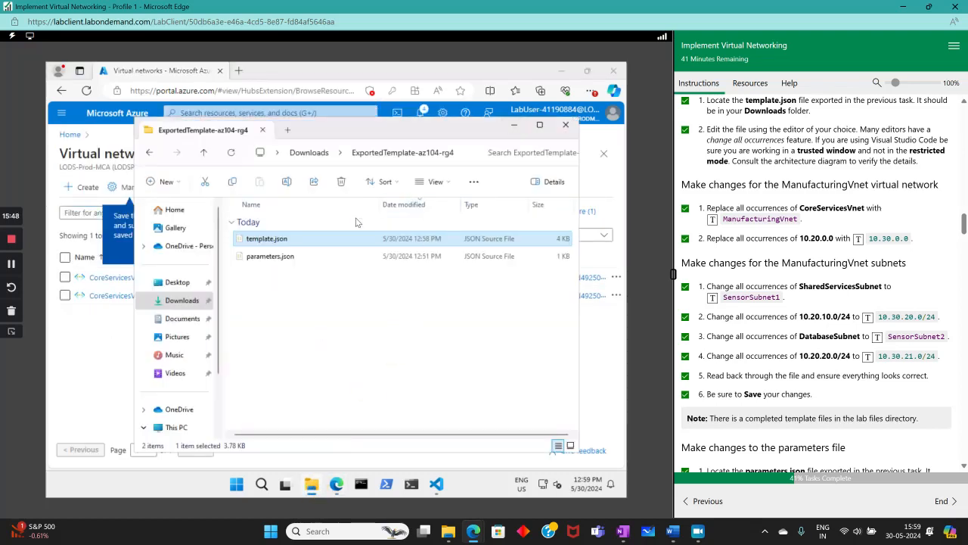
pyautogui.click(150, 152)
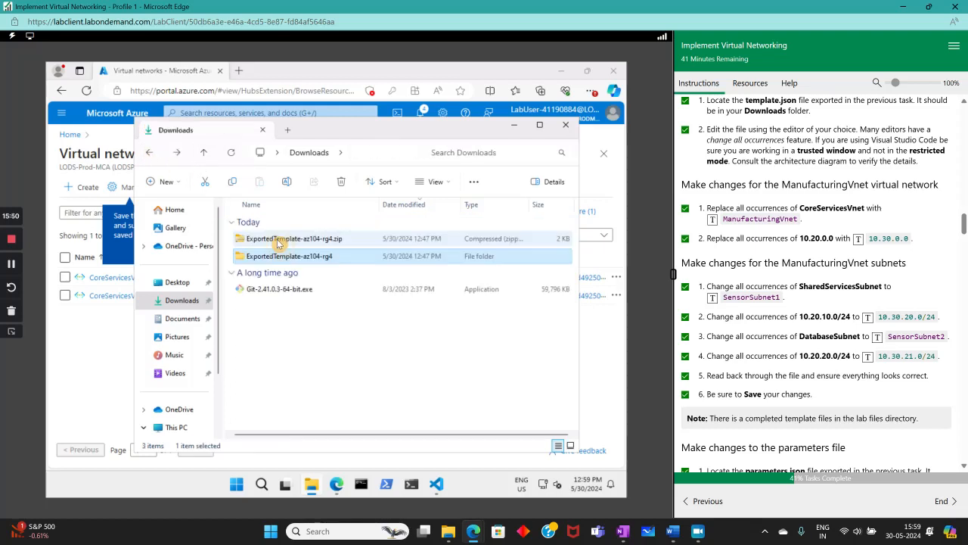
pyautogui.rightClick(360, 261)
pyautogui.click(406, 221)
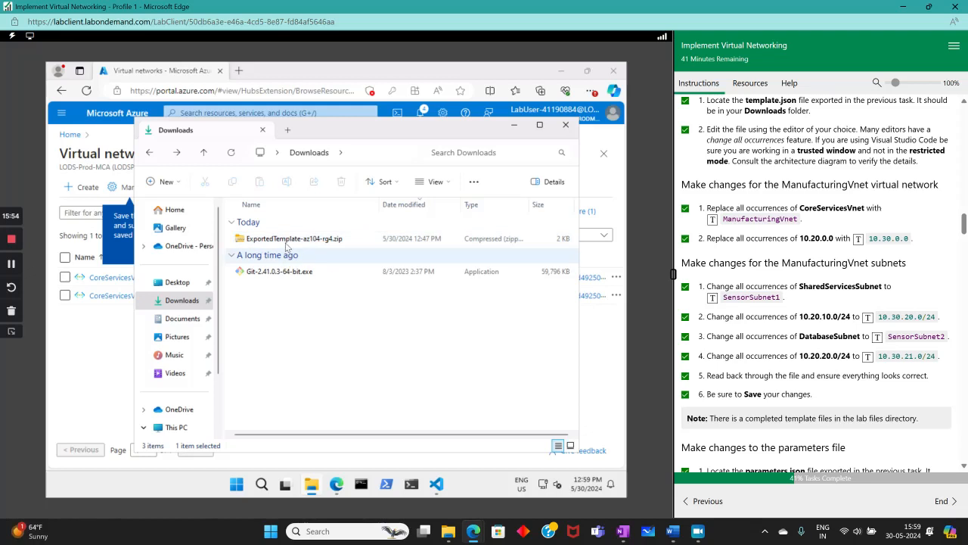
# - Re-extract the template zip and open the fresh template.json in Visual Studio Code
pyautogui.rightClick(294, 239)
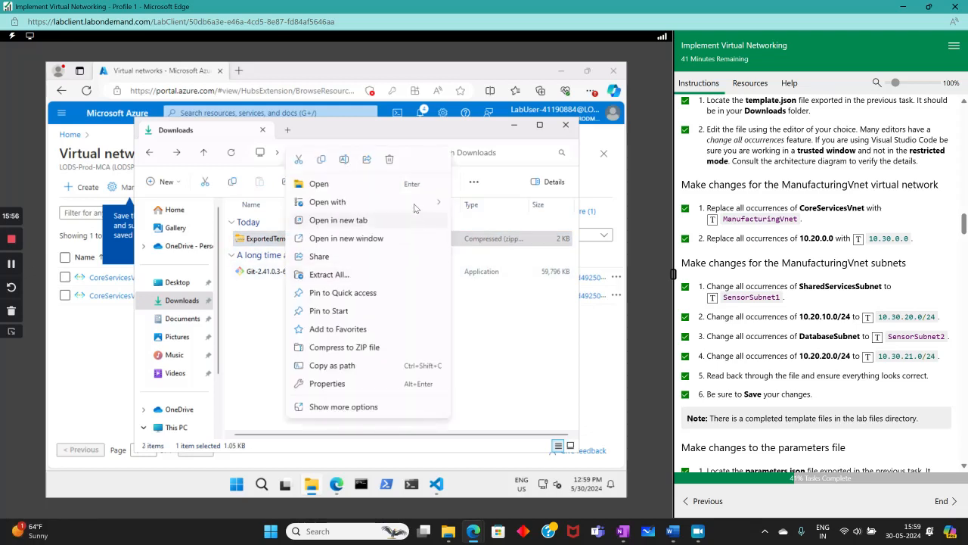
pyautogui.click(330, 275)
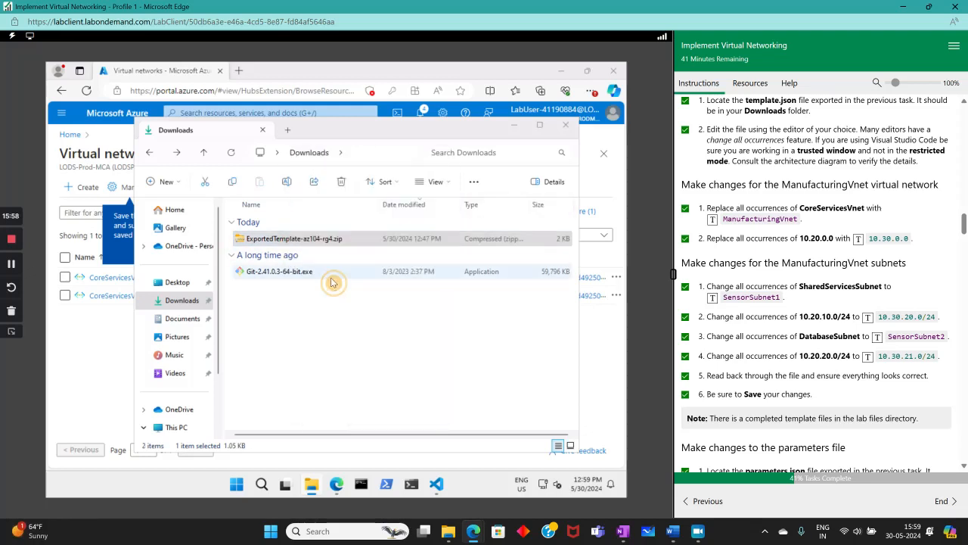
pyautogui.click(439, 380)
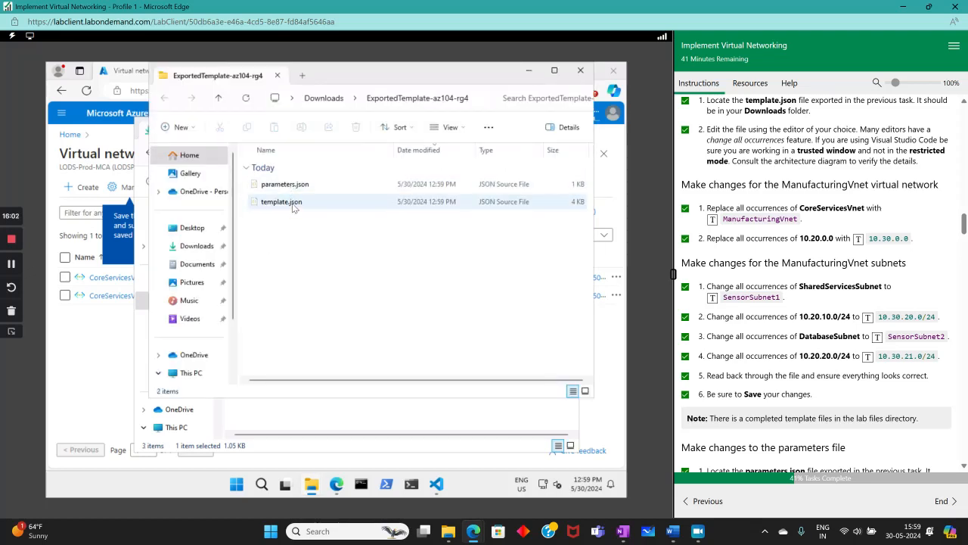
pyautogui.click(292, 202)
pyautogui.rightClick(292, 203)
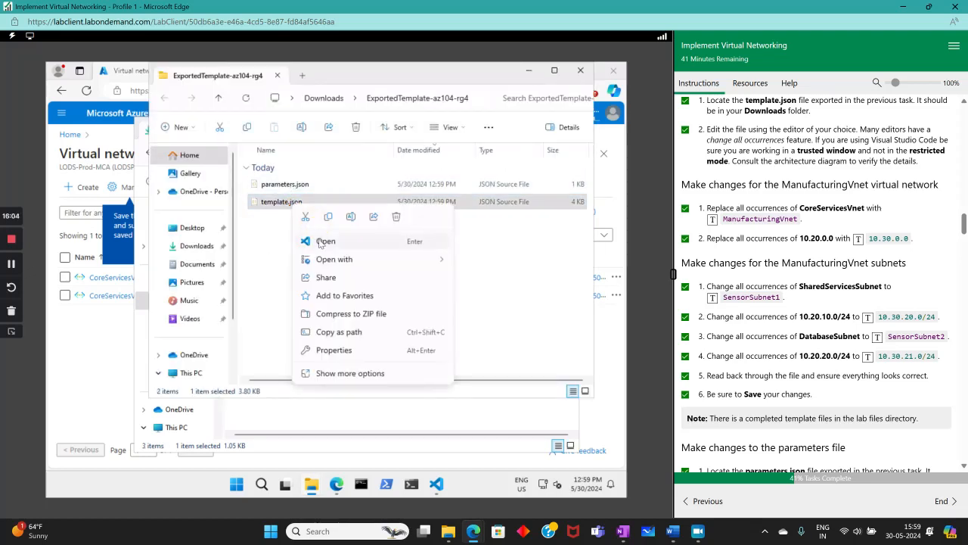
pyautogui.click(324, 240)
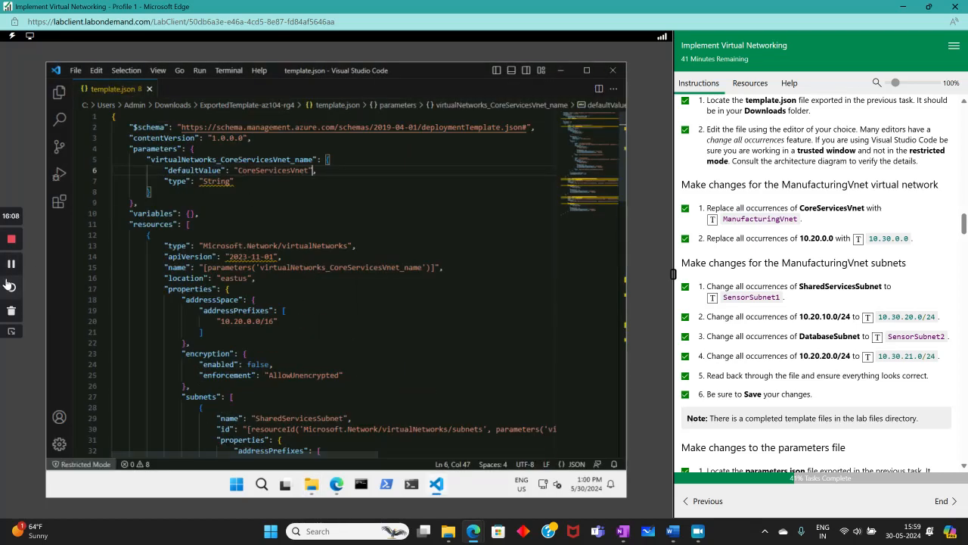
# - Change the line 6 default value from CoreServicesVnet to ManufacturingVnet
pyautogui.scroll(2, 816, 311)
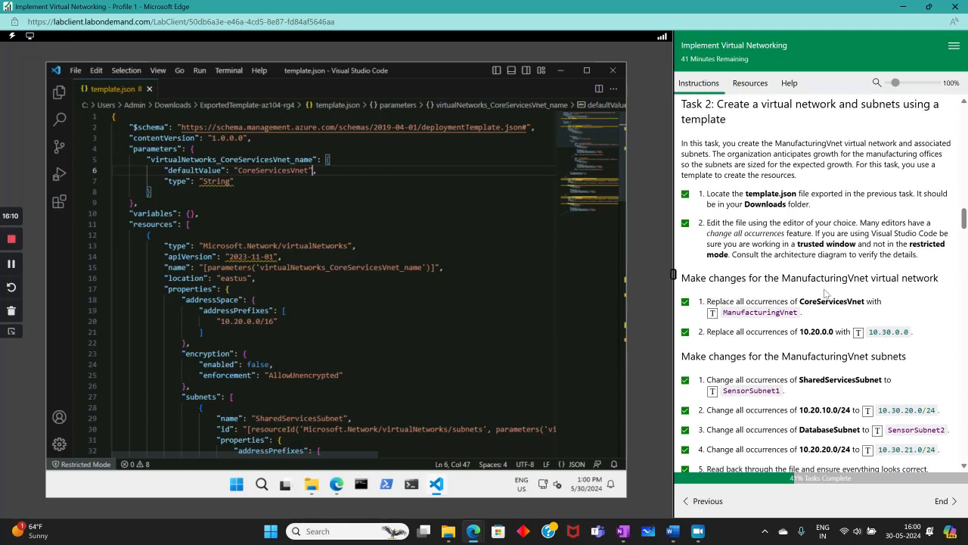
pyautogui.moveTo(242, 168); pyautogui.dragTo(300, 170)
pyautogui.hotkey('shift', 'Down')
pyautogui.hotkey('shift', 'Up')
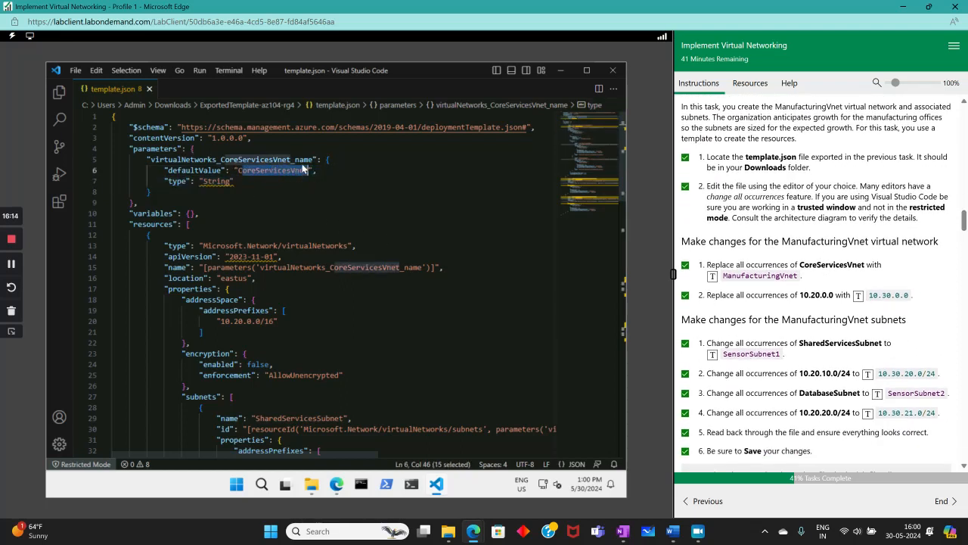
pyautogui.moveTo(238, 170); pyautogui.dragTo(306, 171)
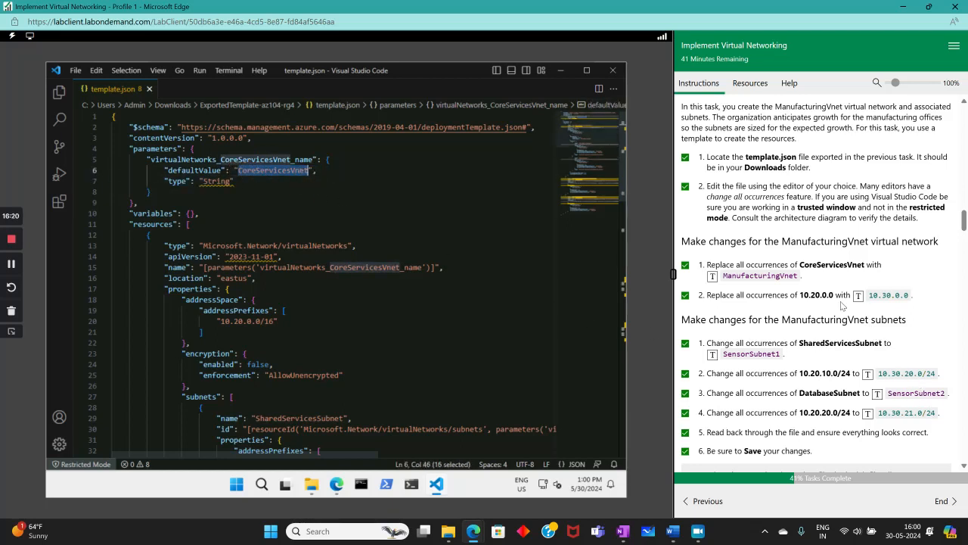
pyautogui.click(712, 276)
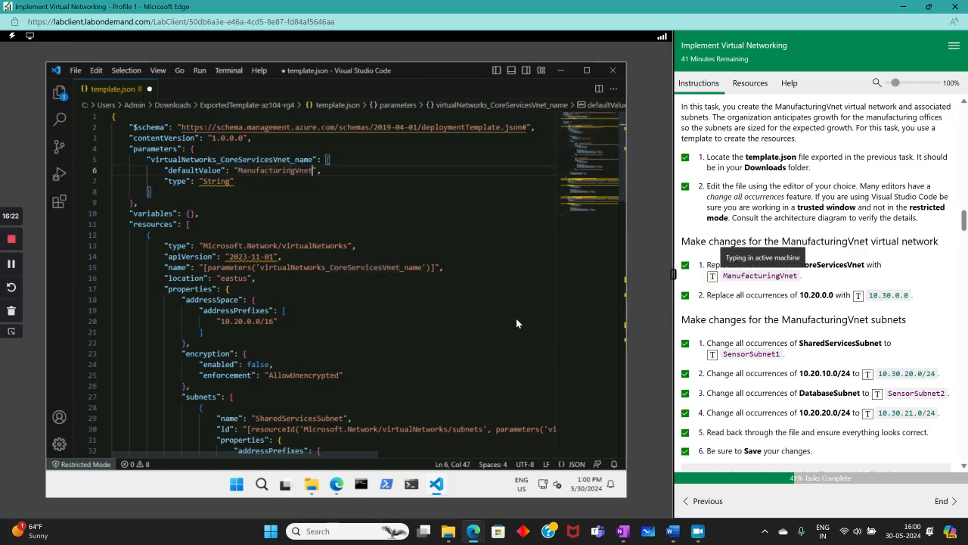
pyautogui.moveTo(364, 454)
pyautogui.mouseDown()
pyautogui.moveTo(523, 468)
pyautogui.moveTo(364, 464)
pyautogui.mouseUp()
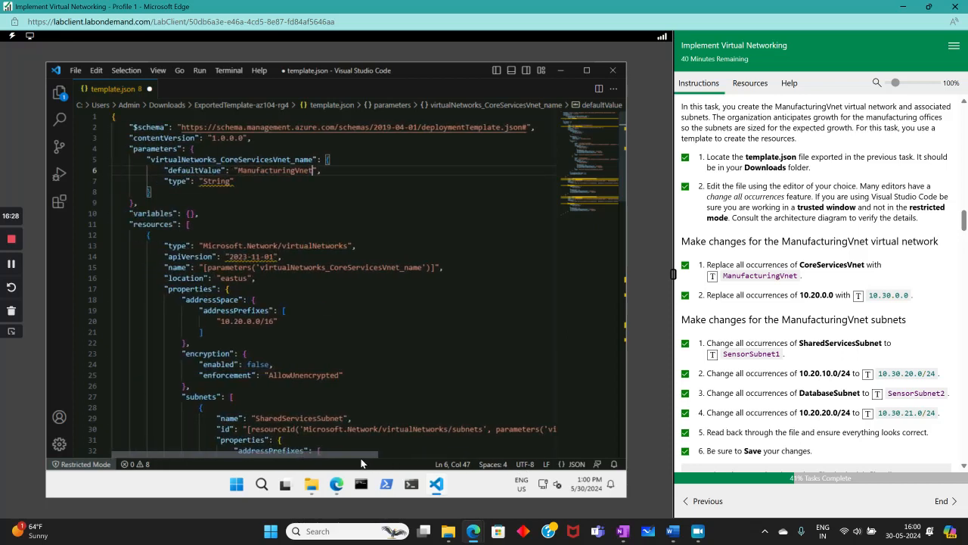
# - Rename the line 5 parameter from CoreServicesVnet to ManufacturingVnet
pyautogui.scroll(-2, 439, 302)
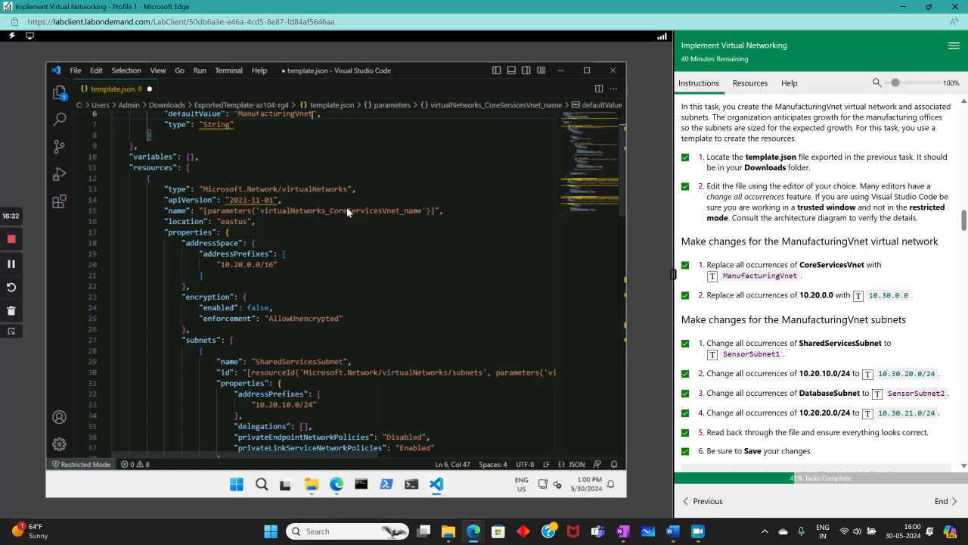
pyautogui.moveTo(329, 210); pyautogui.dragTo(393, 211)
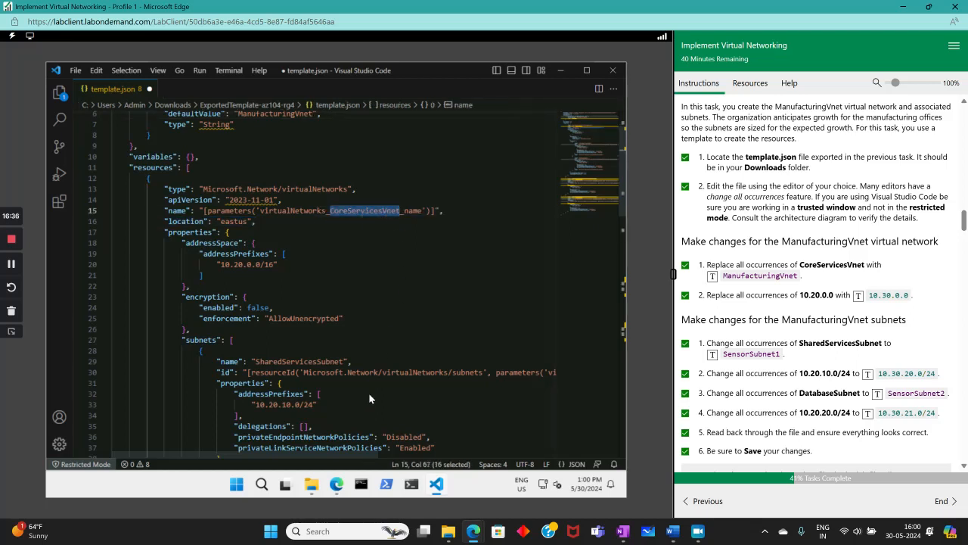
pyautogui.scroll(2, 300, 313)
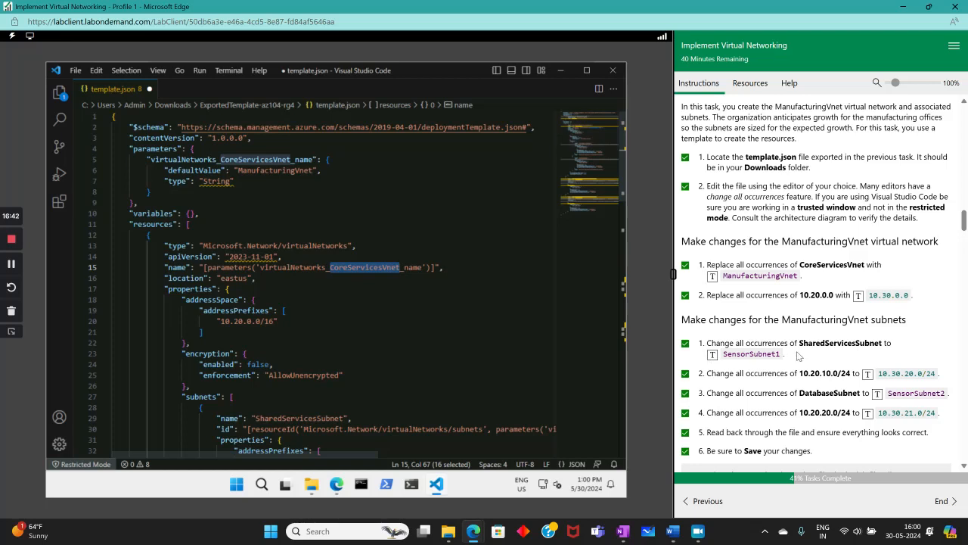
pyautogui.doubleClick(233, 159)
pyautogui.moveTo(221, 160); pyautogui.dragTo(286, 162)
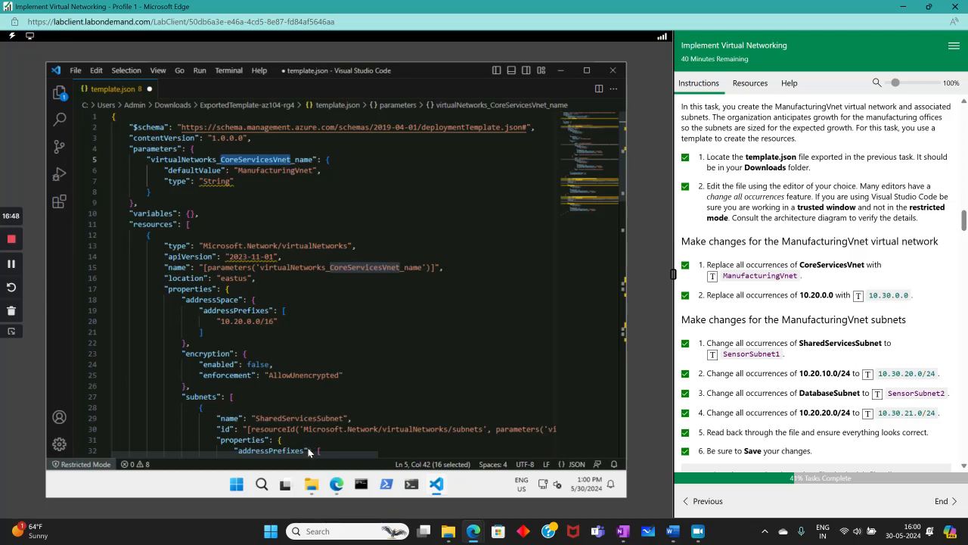
pyautogui.moveTo(318, 454); pyautogui.dragTo(434, 469)
pyautogui.moveTo(482, 479); pyautogui.dragTo(493, 480)
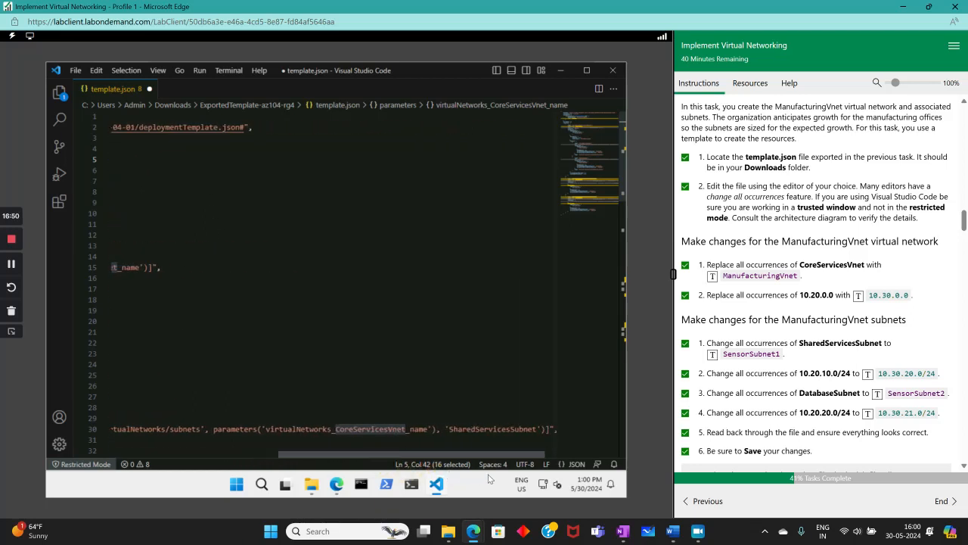
pyautogui.click(712, 276)
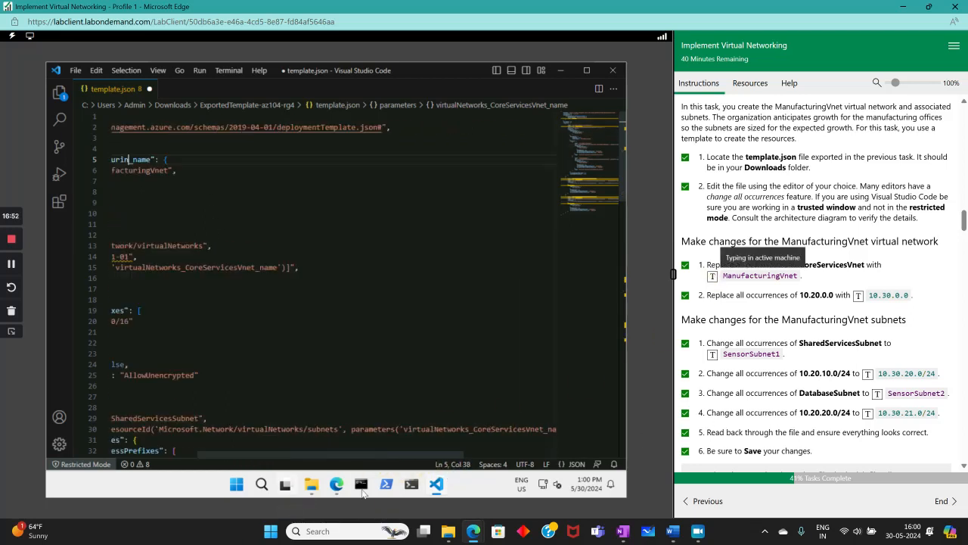
pyautogui.moveTo(421, 455); pyautogui.dragTo(351, 478)
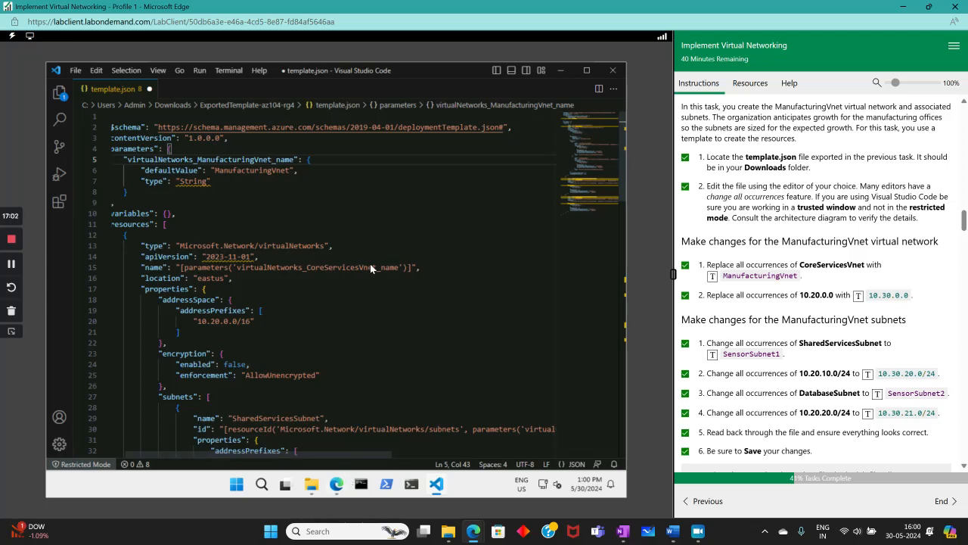
# - Replace CoreServicesVnet with ManufacturingVnet on lines 15 and 30
pyautogui.moveTo(375, 268); pyautogui.dragTo(307, 270)
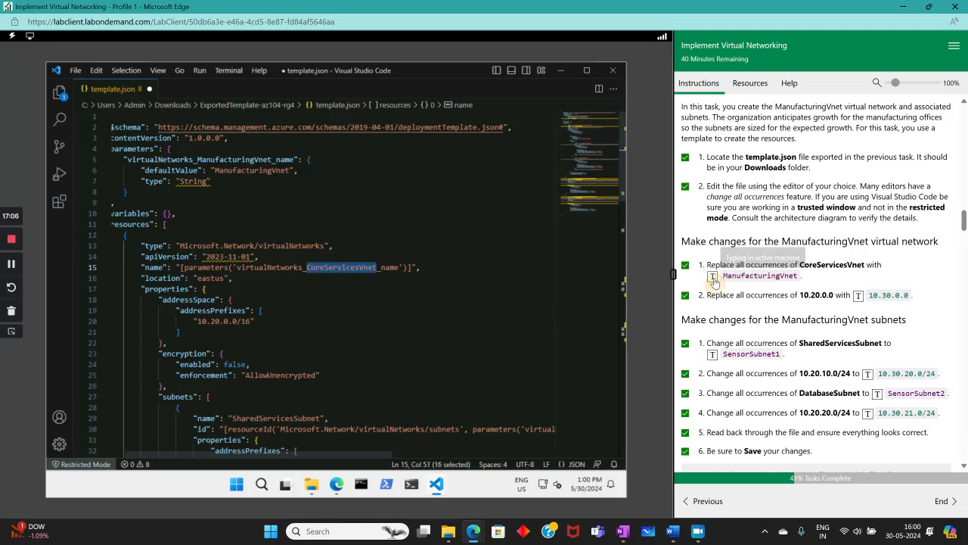
pyautogui.write('ManufacturingVnet')
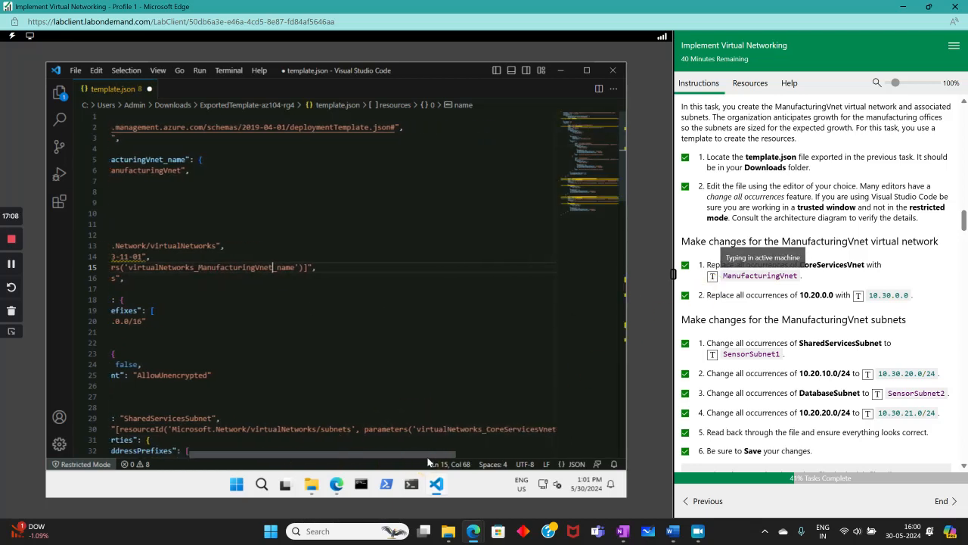
pyautogui.moveTo(433, 459); pyautogui.dragTo(404, 426)
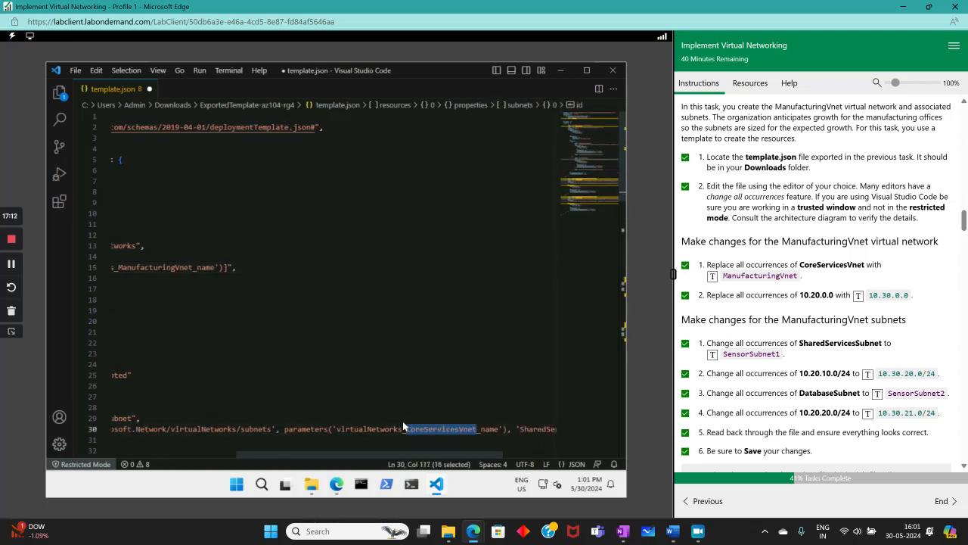
pyautogui.click(712, 275)
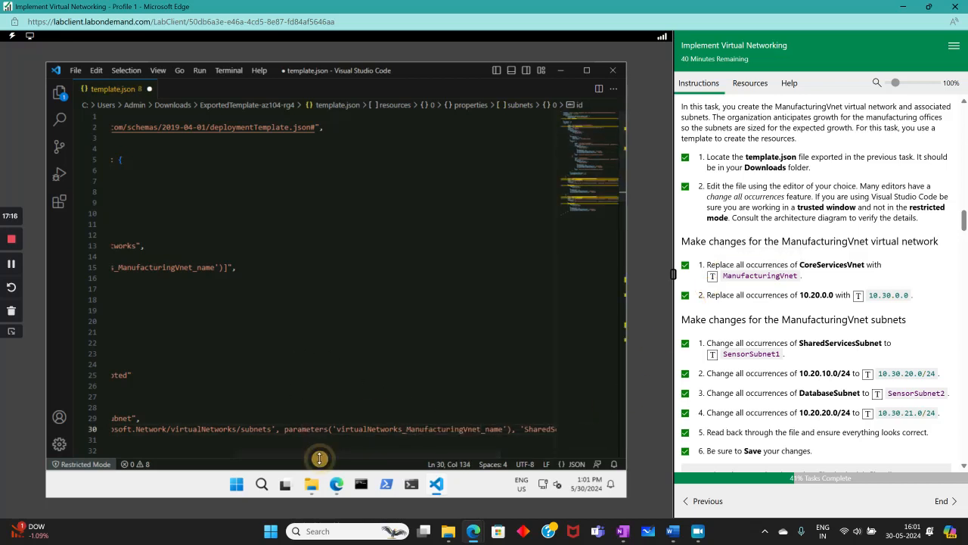
pyautogui.moveTo(319, 458); pyautogui.dragTo(181, 471)
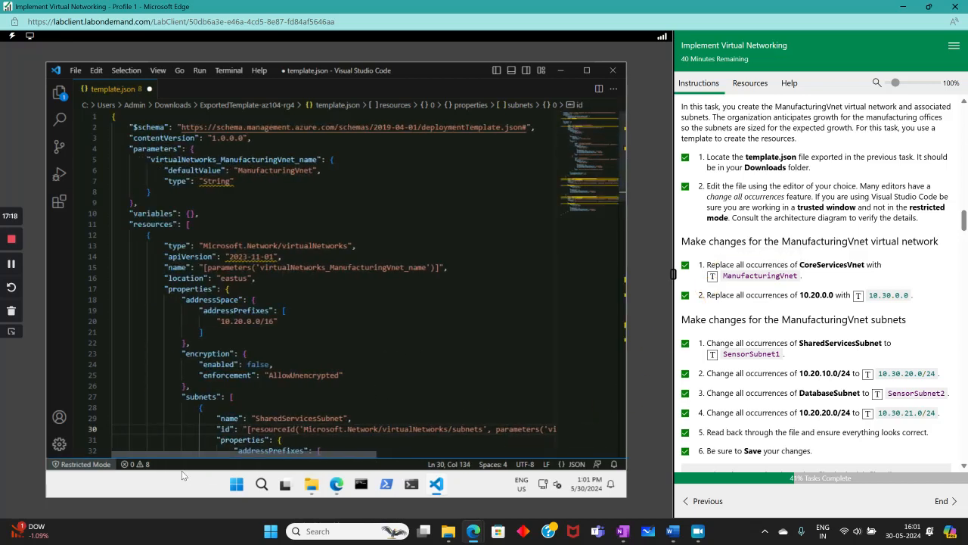
# - Replace CoreServicesVnet with ManufacturingVnet in the line 43 subnet id
pyautogui.scroll(-7, 463, 309)
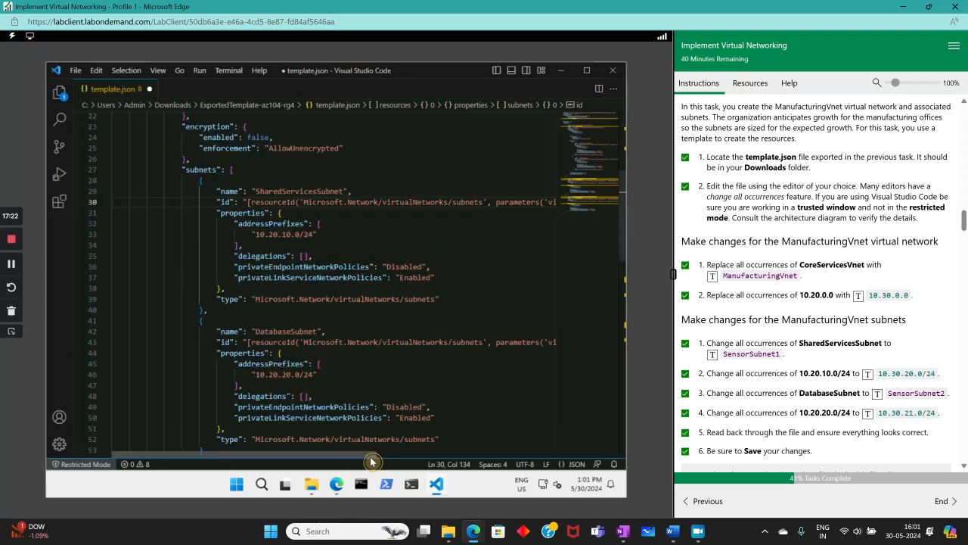
pyautogui.moveTo(371, 458); pyautogui.dragTo(473, 463)
pyautogui.moveTo(490, 342); pyautogui.dragTo(418, 343)
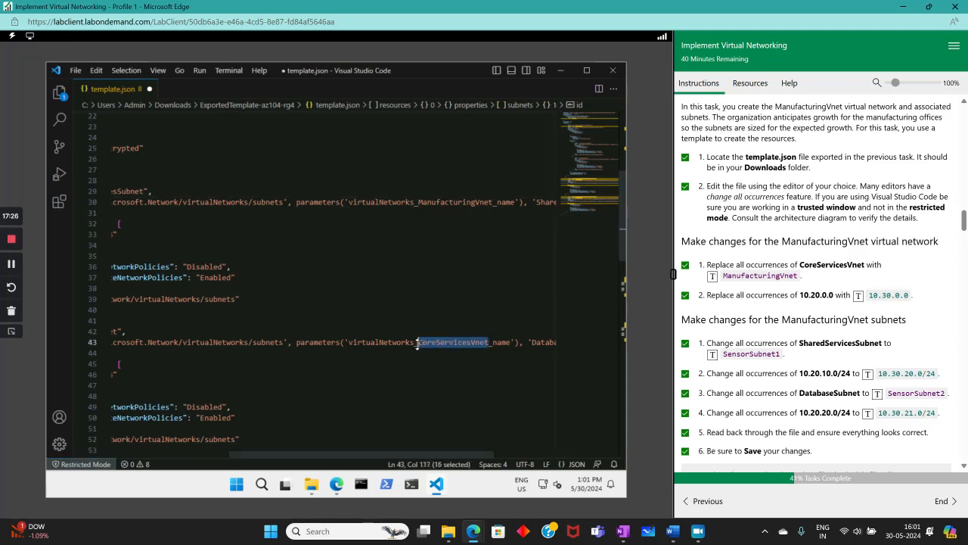
pyautogui.click(712, 277)
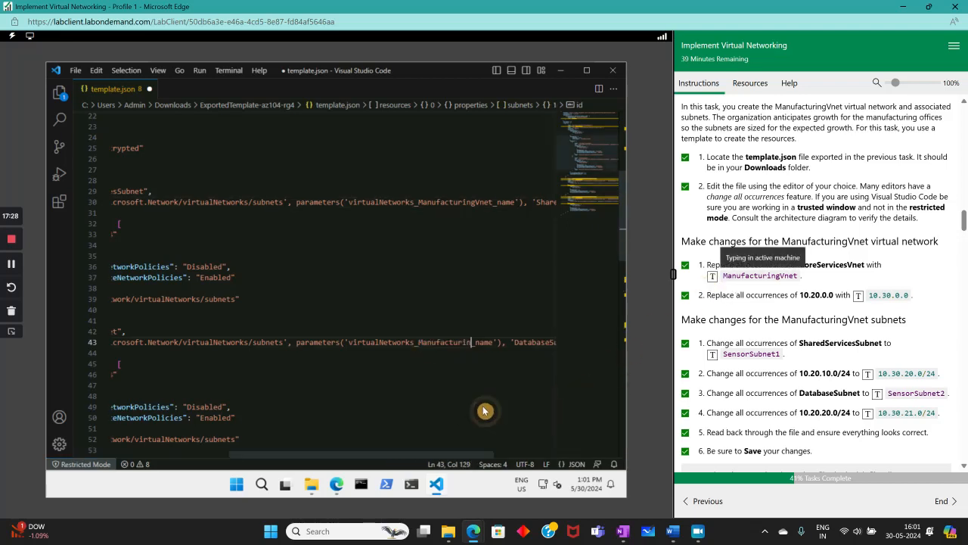
pyautogui.moveTo(420, 454); pyautogui.dragTo(338, 437)
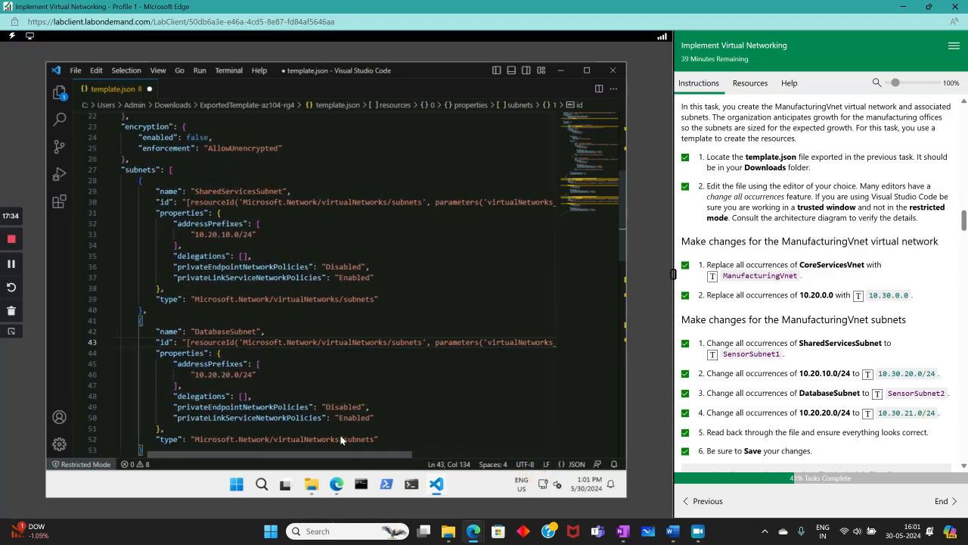
# - Change CoreServicesVnet to ManufacturingVnet on lines 62 and 64
pyautogui.scroll(-4, 400, 346)
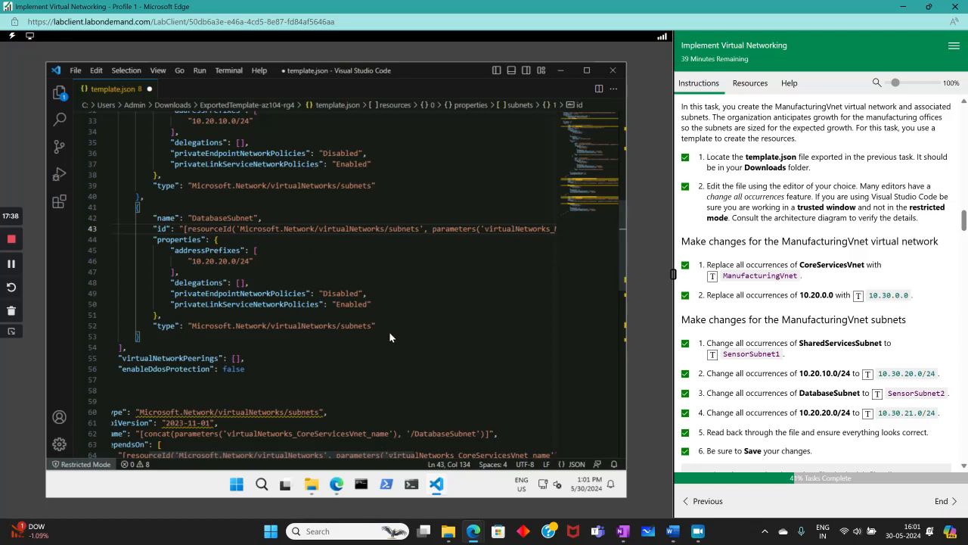
pyautogui.scroll(-2, 389, 330)
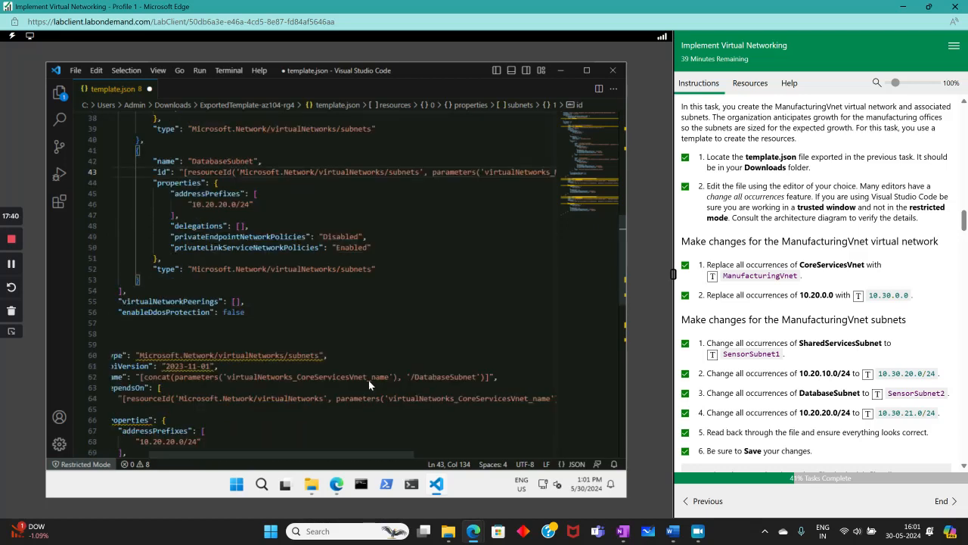
pyautogui.moveTo(366, 376); pyautogui.dragTo(293, 379)
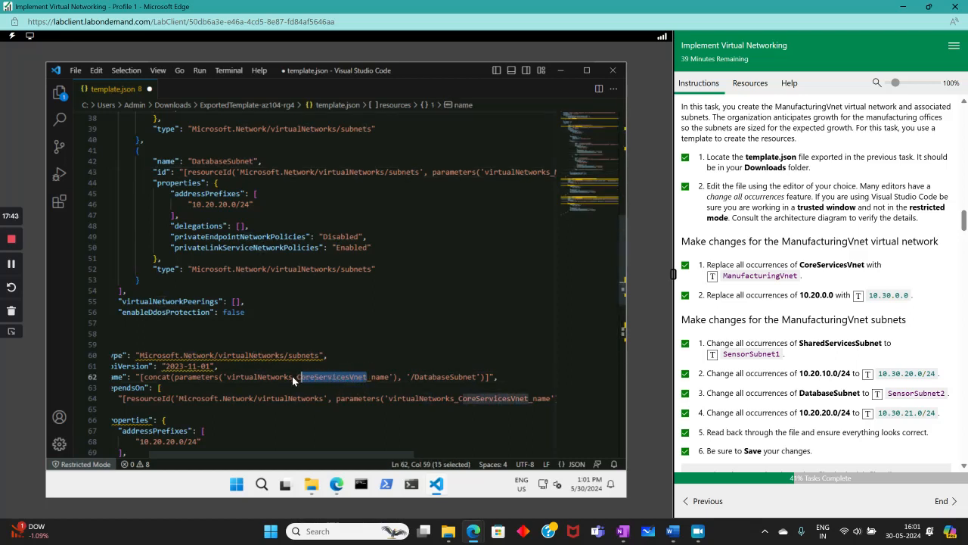
pyautogui.click(711, 277)
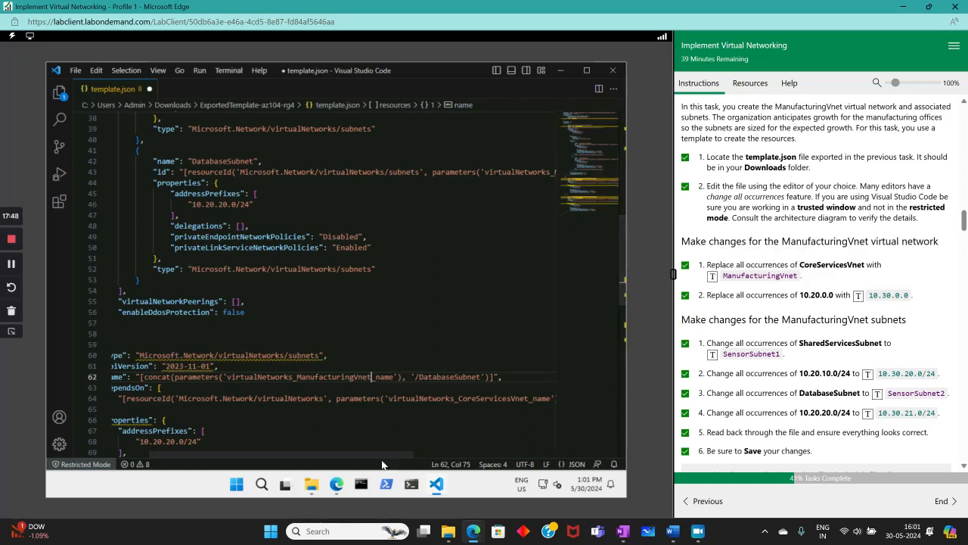
pyautogui.moveTo(364, 455); pyautogui.dragTo(414, 454)
pyautogui.moveTo(443, 398); pyautogui.dragTo(372, 397)
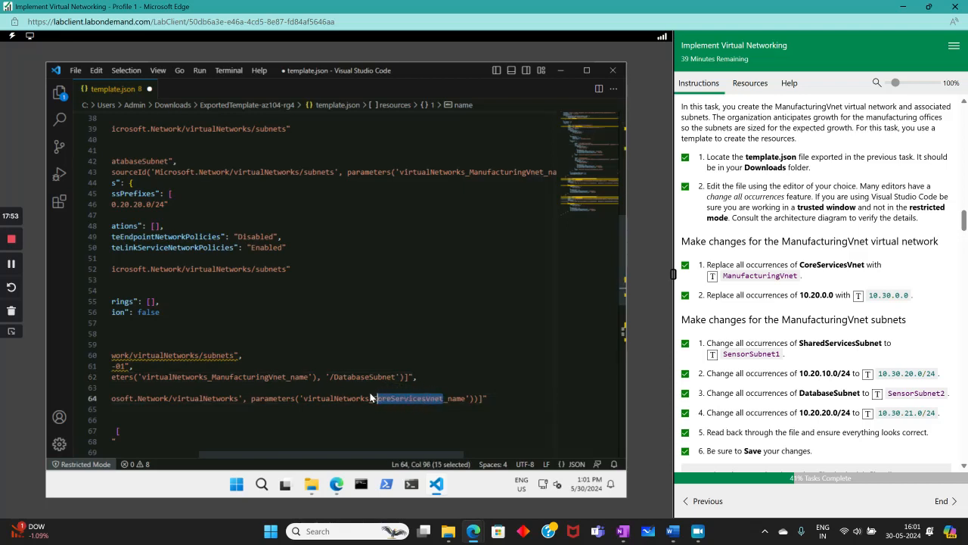
pyautogui.click(712, 277)
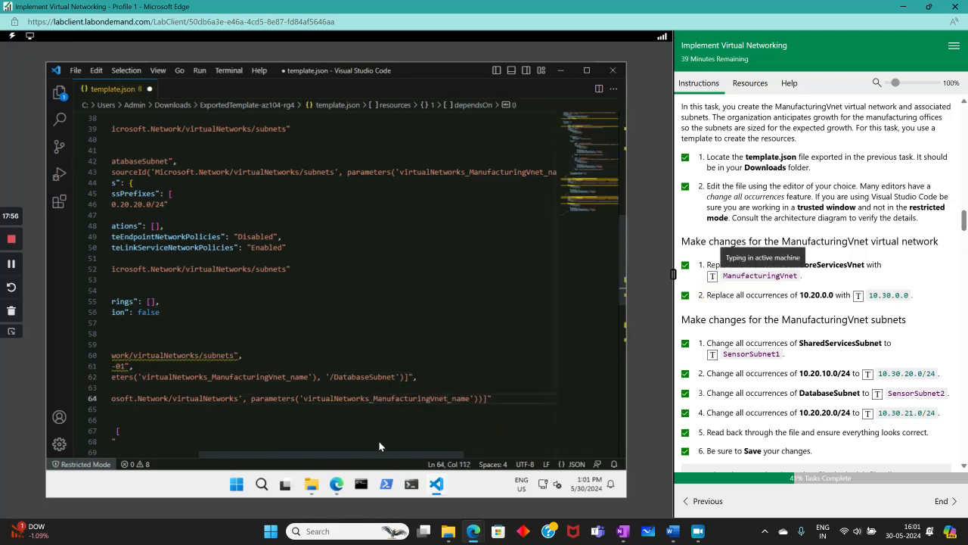
pyautogui.moveTo(384, 457); pyautogui.dragTo(298, 457)
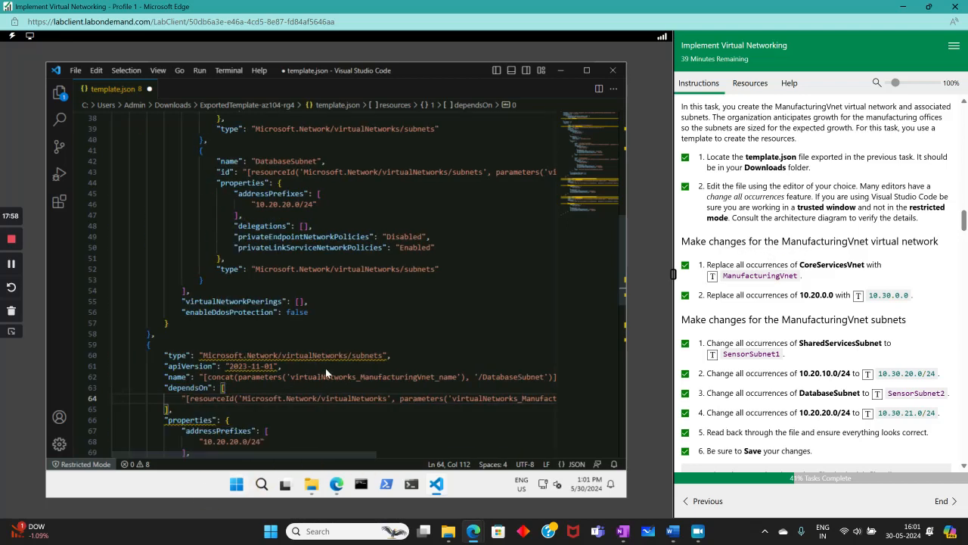
# - Change CoreServicesVnet to ManufacturingVnet on lines 78 and 80
pyautogui.scroll(-6, 325, 368)
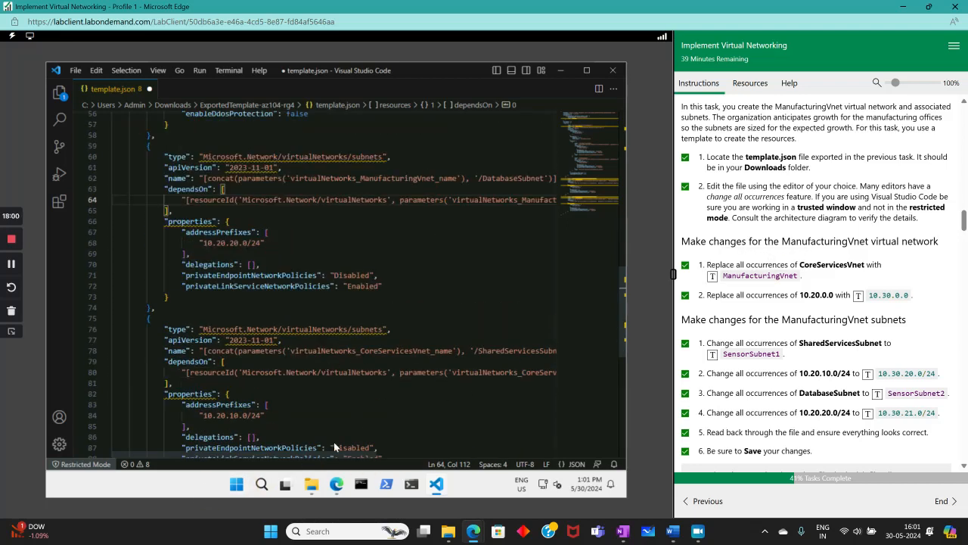
pyautogui.moveTo(331, 457); pyautogui.dragTo(350, 457)
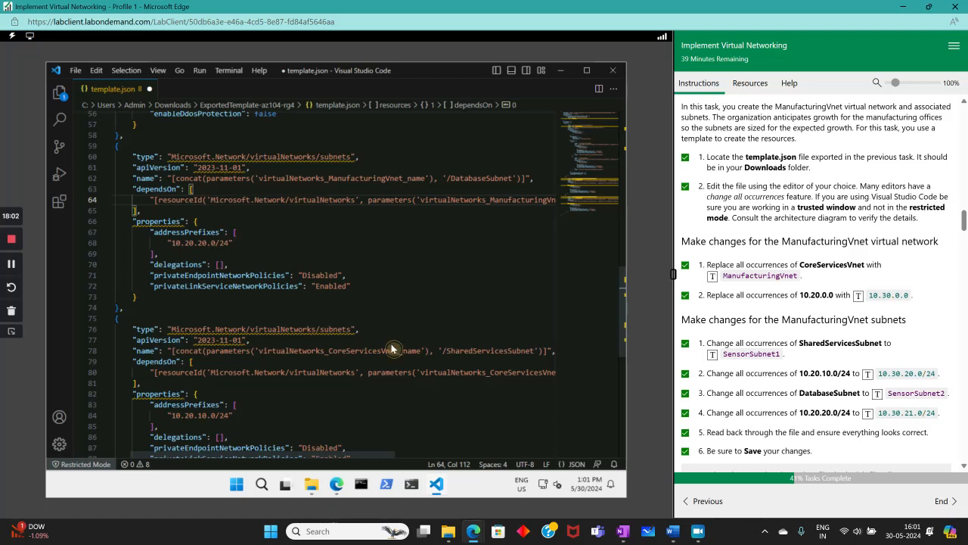
pyautogui.moveTo(399, 350); pyautogui.dragTo(328, 350)
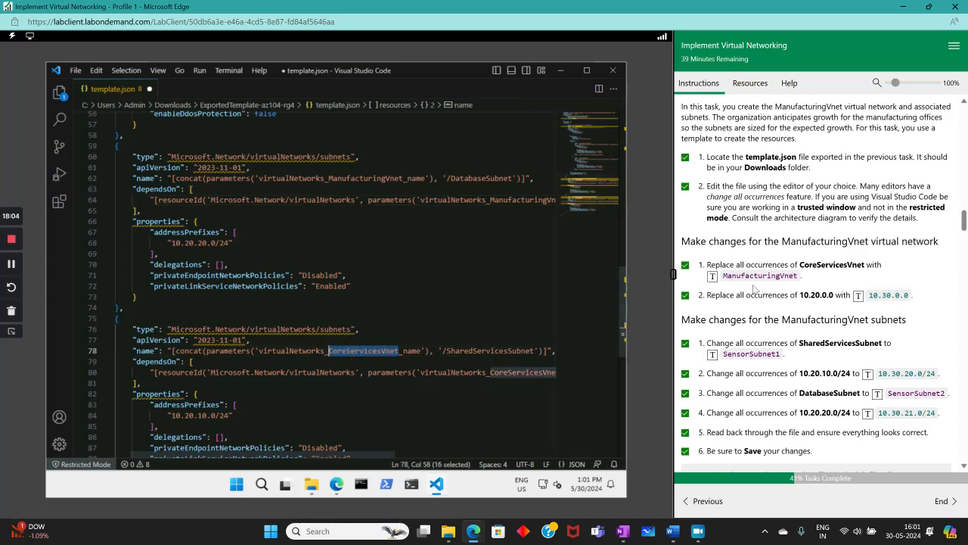
pyautogui.click(713, 282)
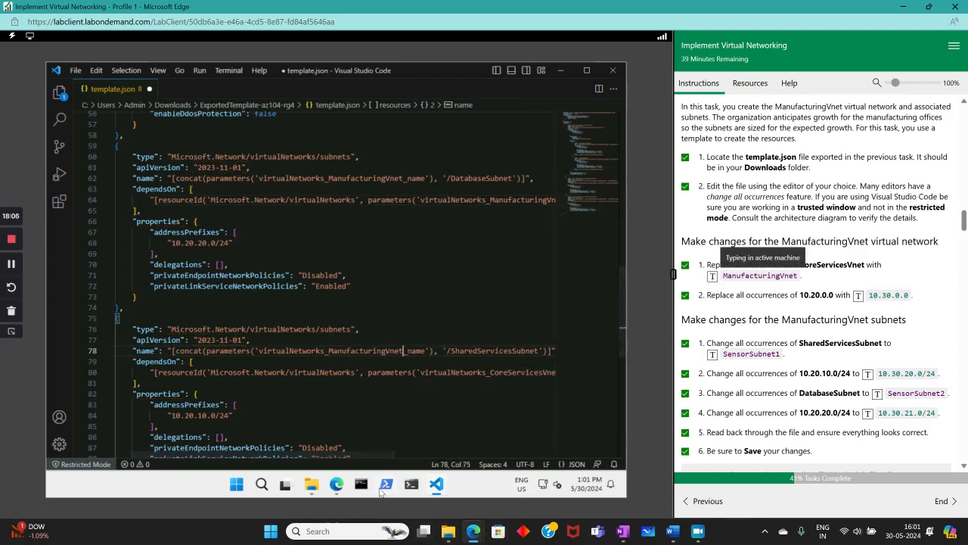
pyautogui.moveTo(348, 457); pyautogui.dragTo(399, 446)
pyautogui.moveTo(449, 366)
pyautogui.mouseDown()
pyautogui.moveTo(396, 370)
pyautogui.moveTo(453, 369)
pyautogui.mouseUp()
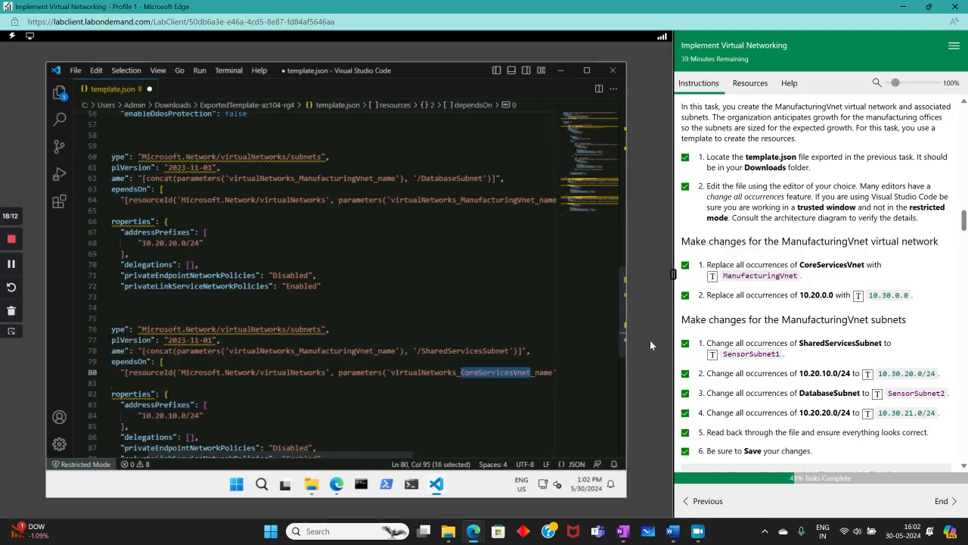
pyautogui.click(713, 277)
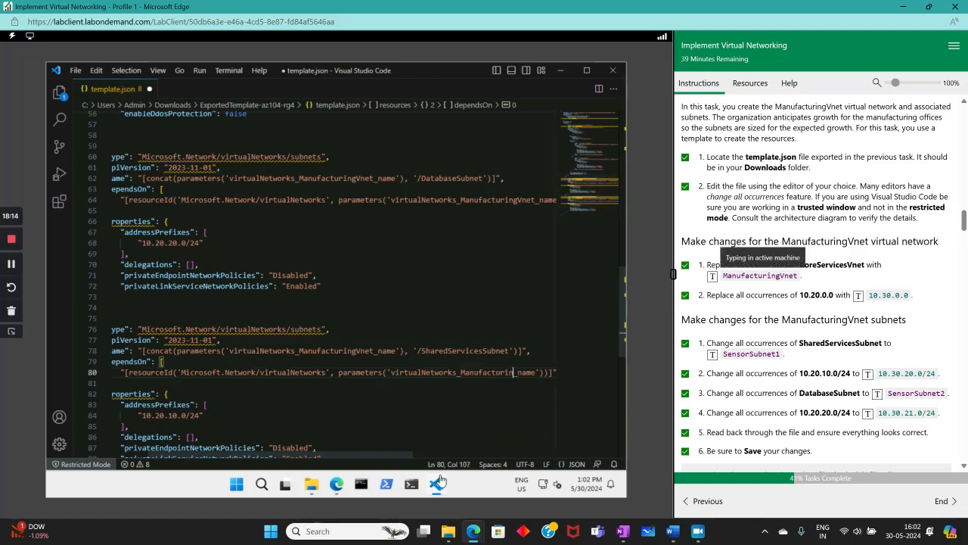
pyautogui.moveTo(387, 457); pyautogui.dragTo(353, 458)
pyautogui.scroll(18, 342, 390)
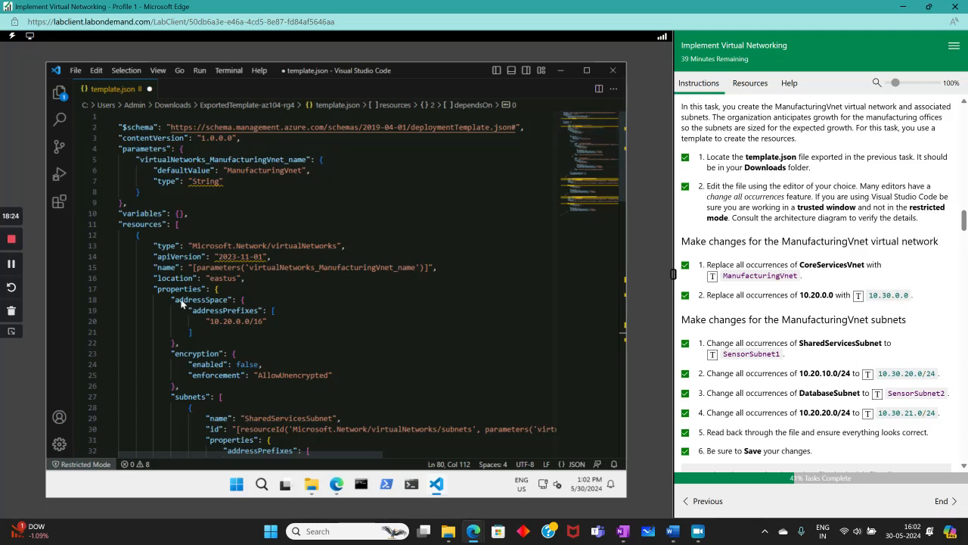
# - Set the virtual network prefix to 10.30.0.0 and the first subnet prefix to 10.30.20.0/24
pyautogui.moveTo(210, 321); pyautogui.dragTo(244, 320)
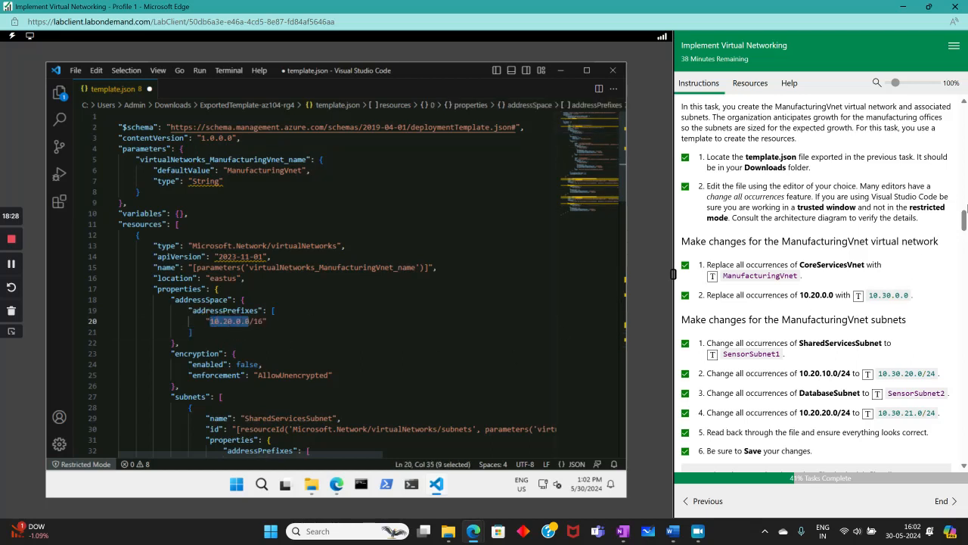
pyautogui.click(858, 295)
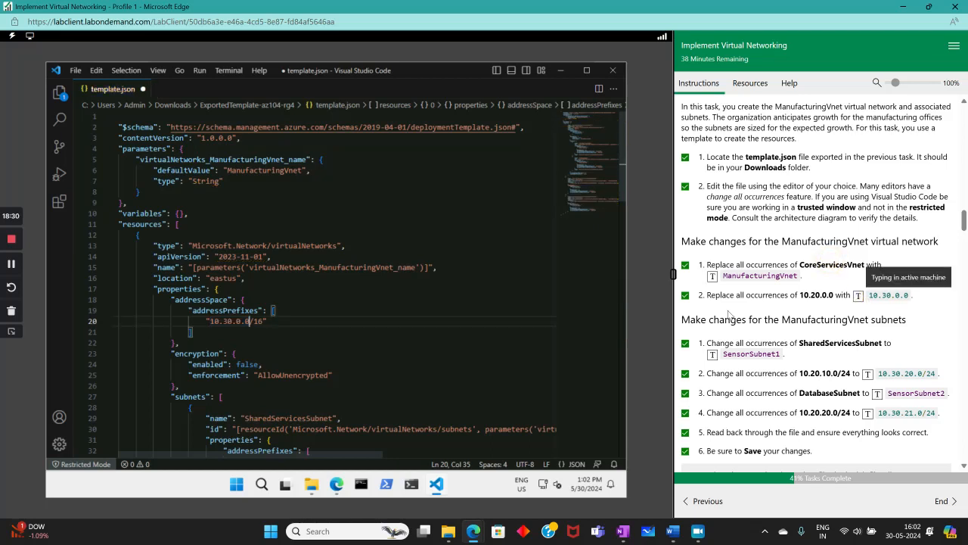
pyautogui.scroll(-4, 446, 359)
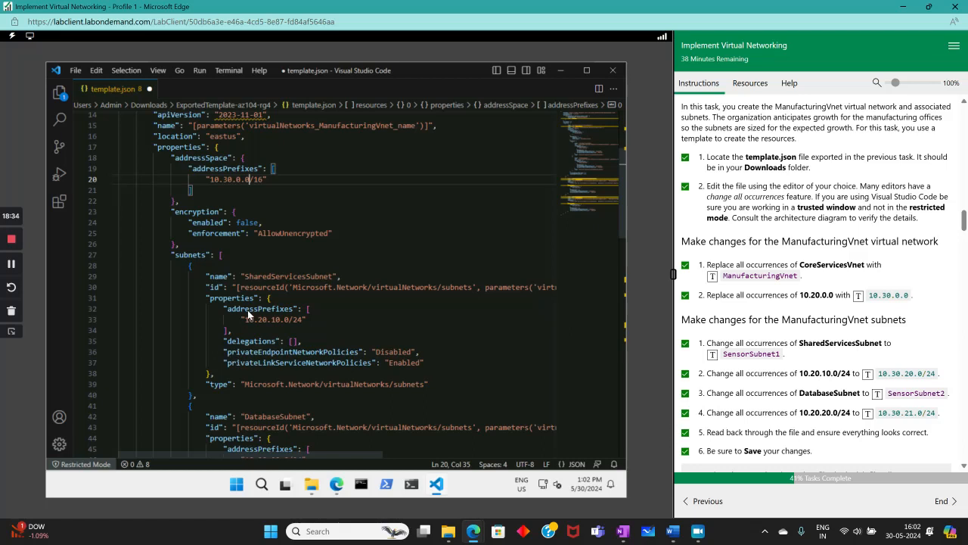
pyautogui.moveTo(243, 319); pyautogui.dragTo(301, 319)
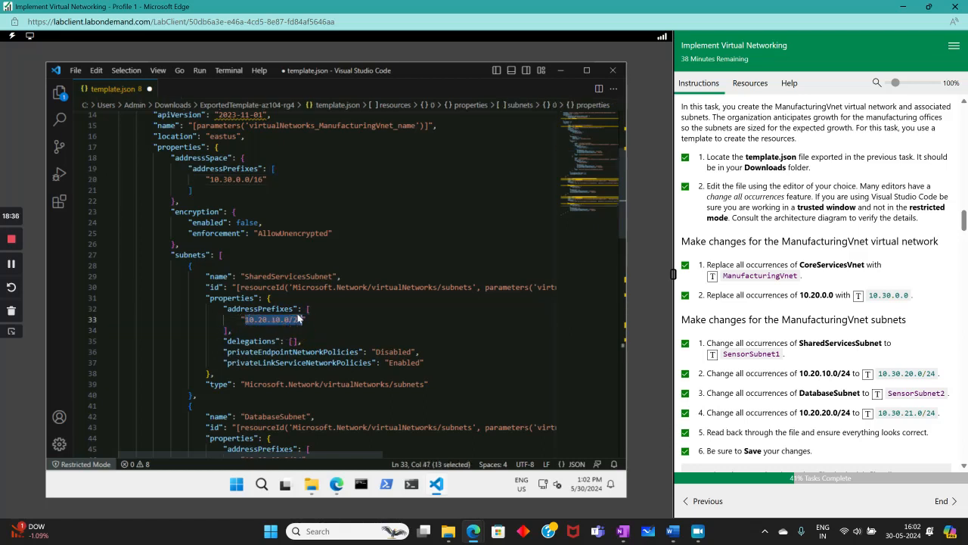
pyautogui.click(868, 373)
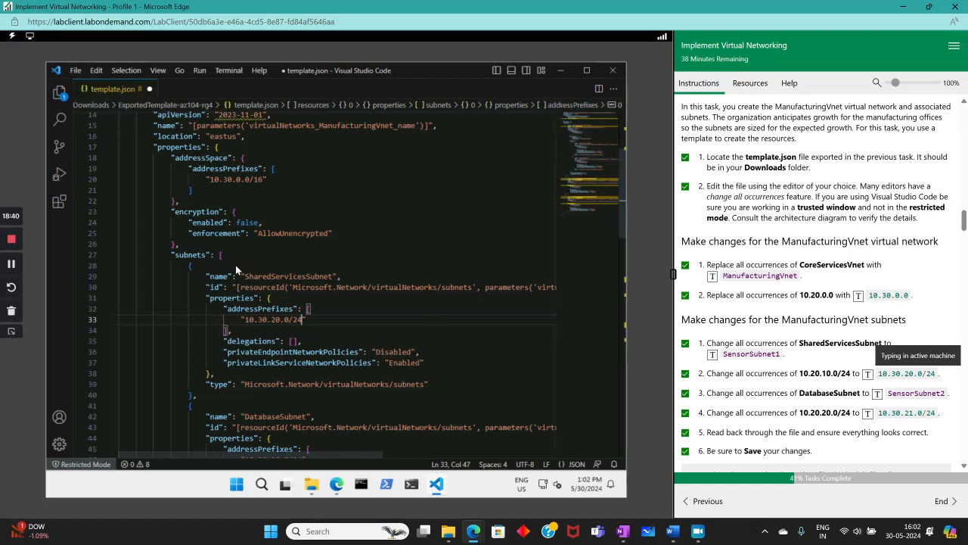
# - Rename SharedServicesSubnet to SensorSubnet1 on lines 29 and 30
pyautogui.moveTo(244, 276); pyautogui.dragTo(333, 276)
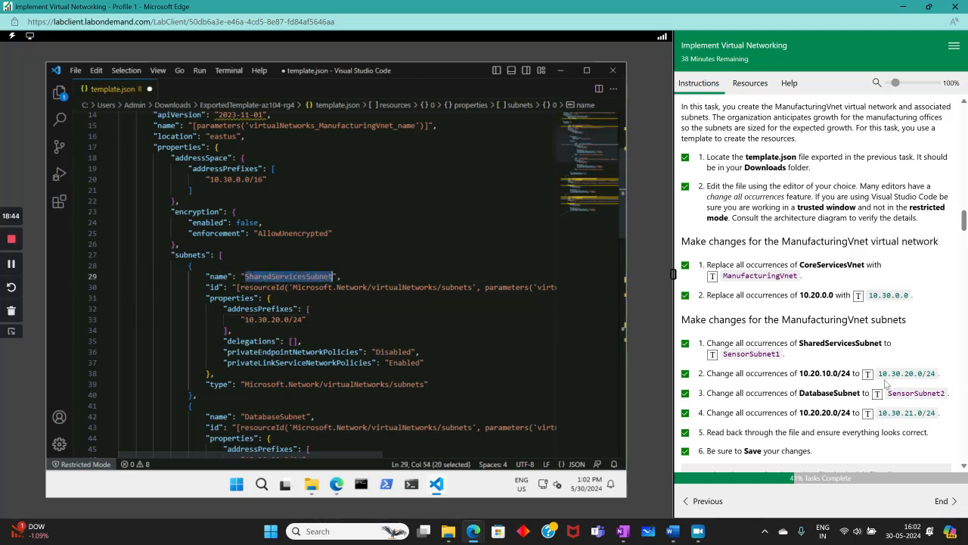
pyautogui.click(711, 354)
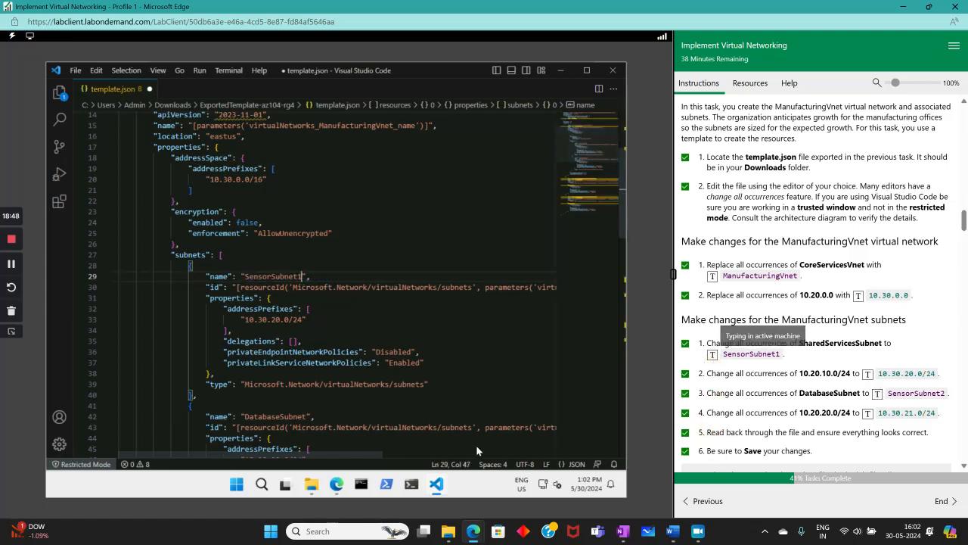
pyautogui.moveTo(362, 454); pyautogui.dragTo(542, 440)
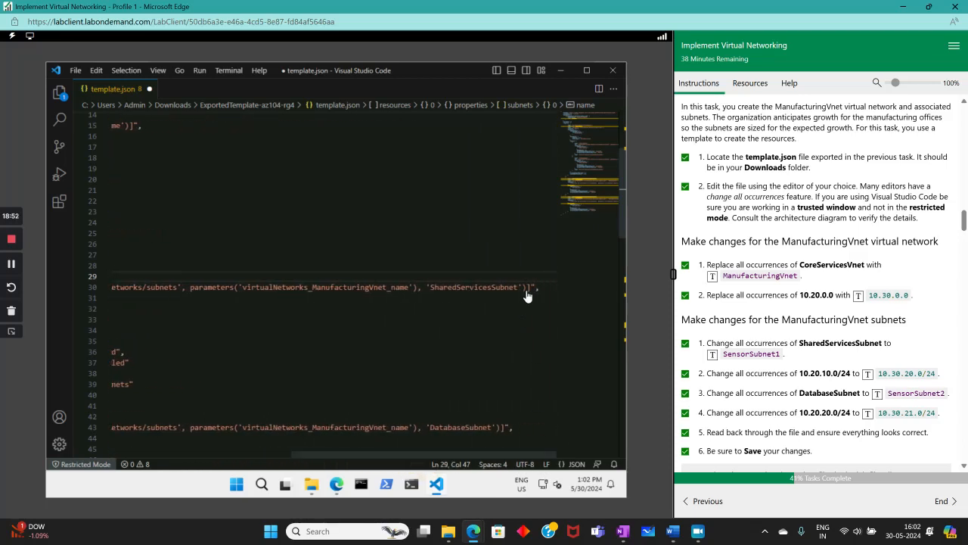
pyautogui.moveTo(518, 290); pyautogui.dragTo(430, 287)
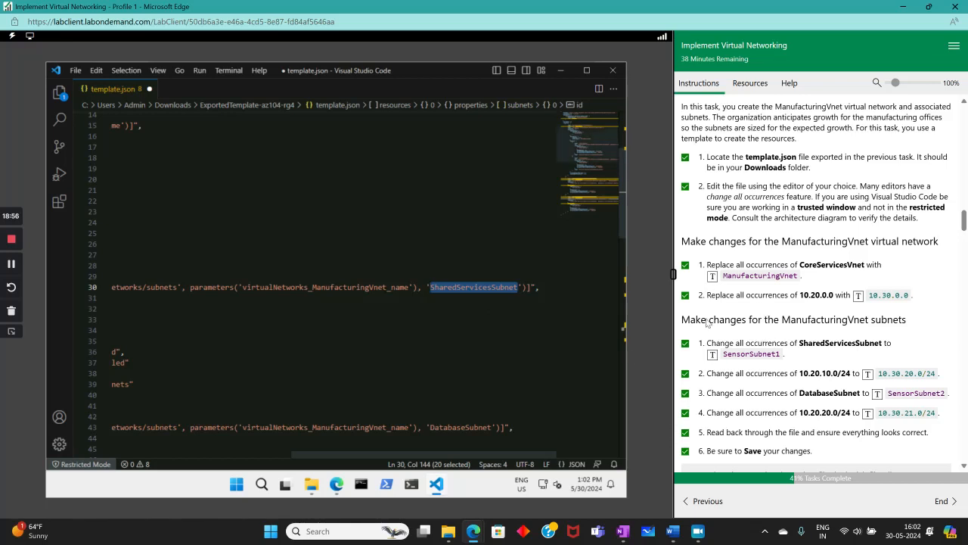
pyautogui.click(712, 354)
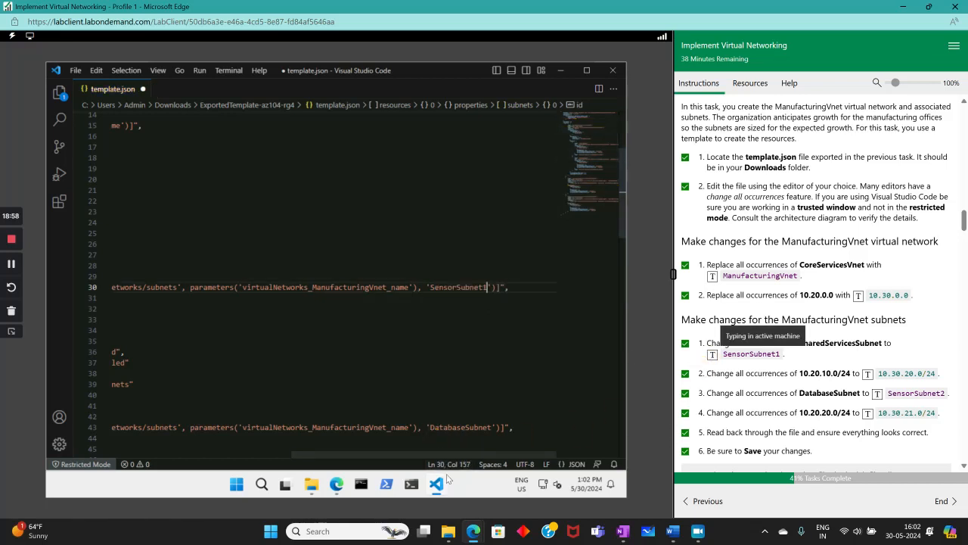
pyautogui.moveTo(470, 452); pyautogui.dragTo(390, 460)
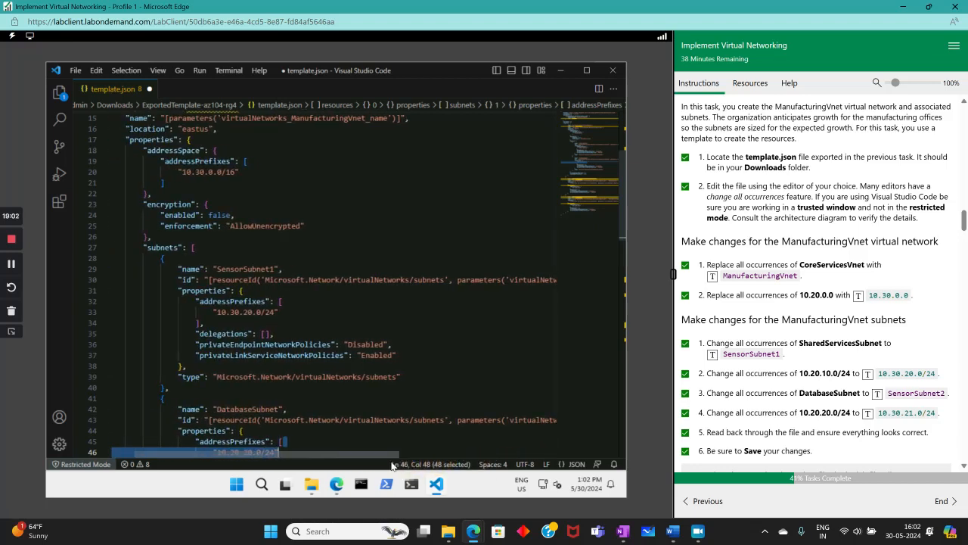
# - Rename DatabaseSubnet to SensorSubnet2 on lines 42 and 43
pyautogui.scroll(-3, 462, 344)
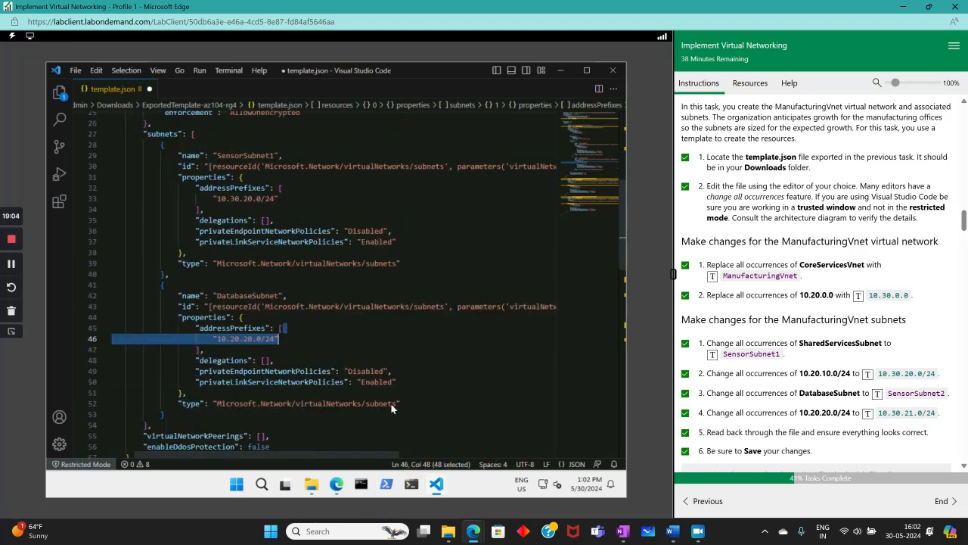
pyautogui.moveTo(360, 453); pyautogui.dragTo(503, 471)
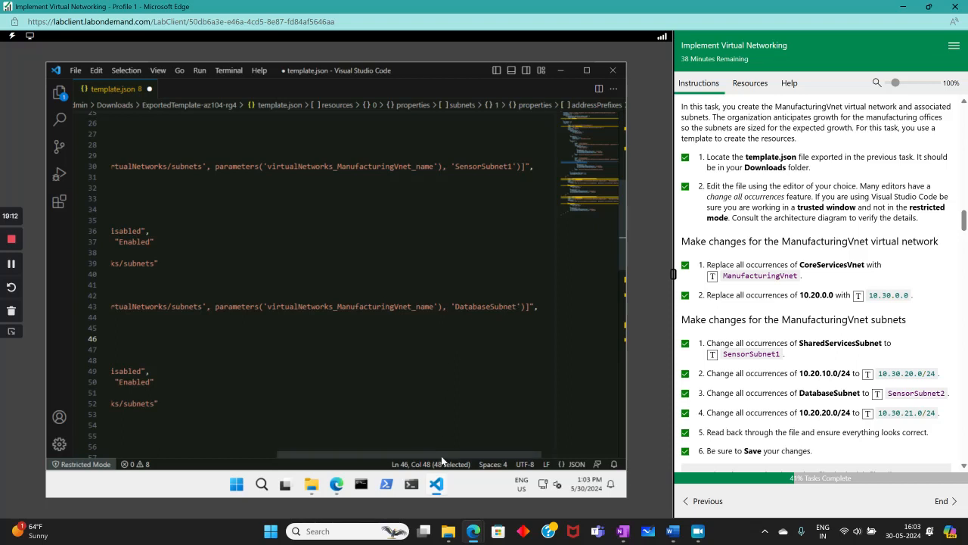
pyautogui.moveTo(441, 456); pyautogui.dragTo(318, 458)
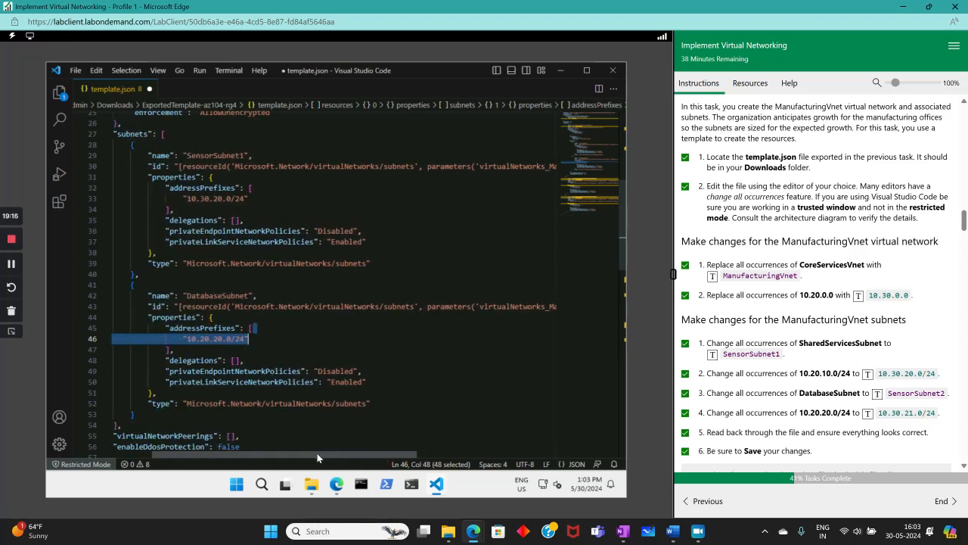
pyautogui.moveTo(187, 295); pyautogui.dragTo(245, 296)
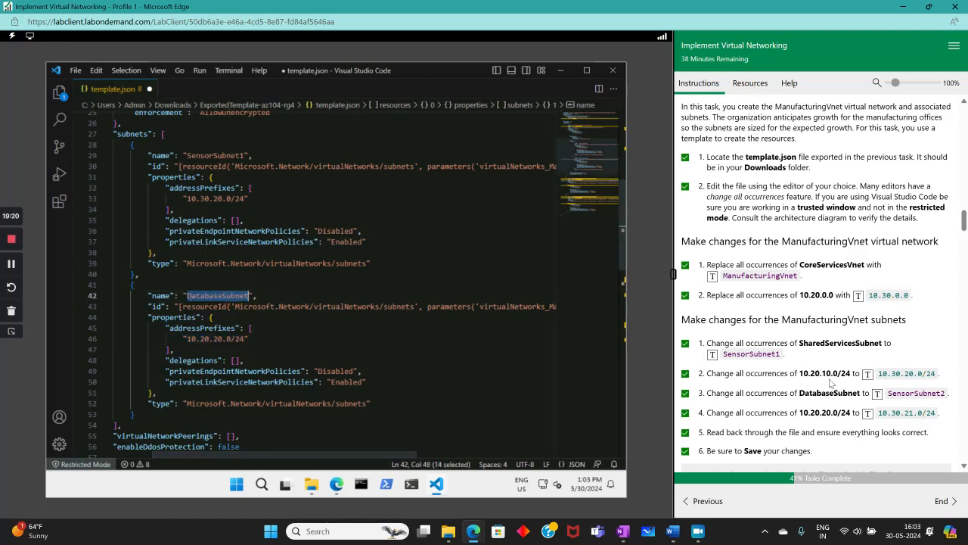
pyautogui.click(877, 394)
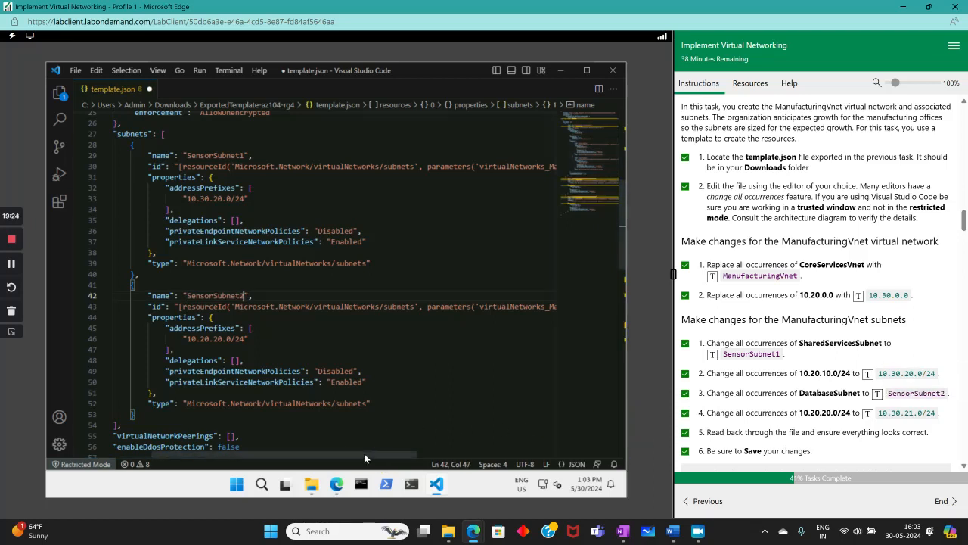
pyautogui.moveTo(364, 454); pyautogui.dragTo(524, 464)
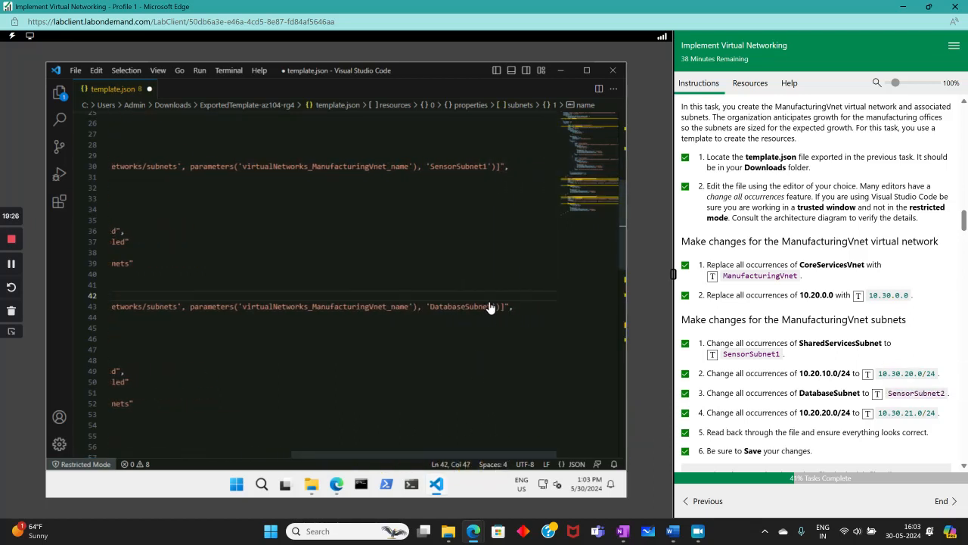
pyautogui.moveTo(490, 307); pyautogui.dragTo(428, 307)
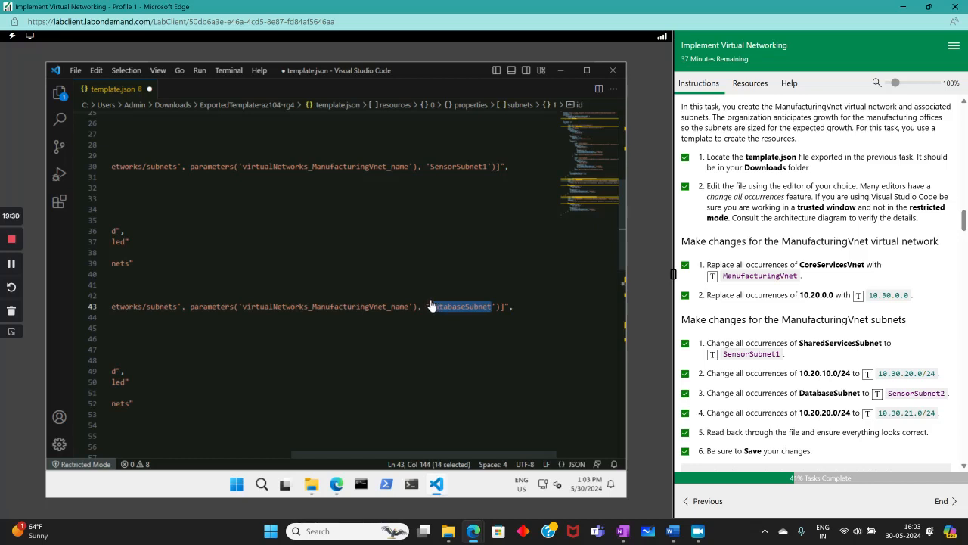
pyautogui.click(878, 394)
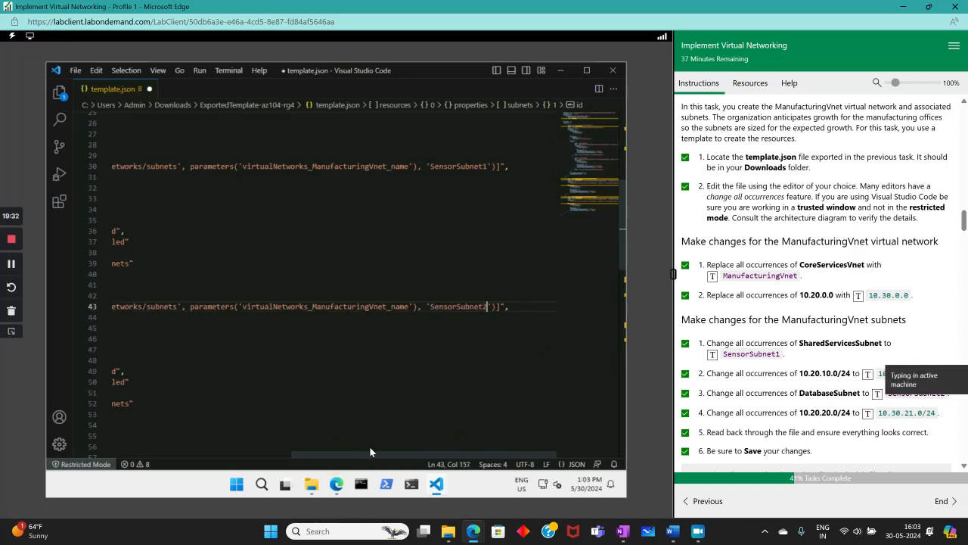
pyautogui.moveTo(414, 452); pyautogui.dragTo(225, 485)
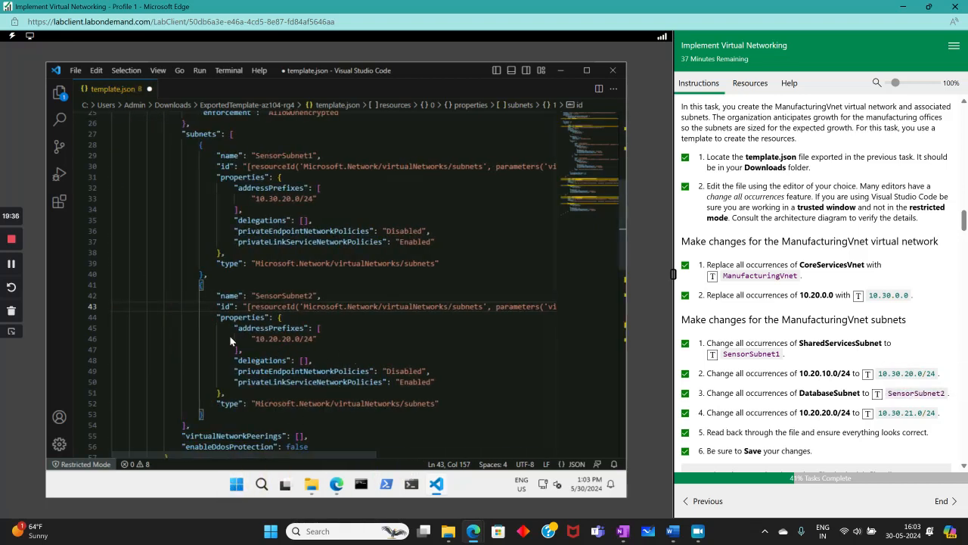
# - Change the second subnet's address prefix on line 46 to 10.30.21.0/24
pyautogui.moveTo(255, 339)
pyautogui.mouseDown()
pyautogui.moveTo(310, 341)
pyautogui.moveTo(254, 340)
pyautogui.moveTo(267, 341)
pyautogui.mouseUp()
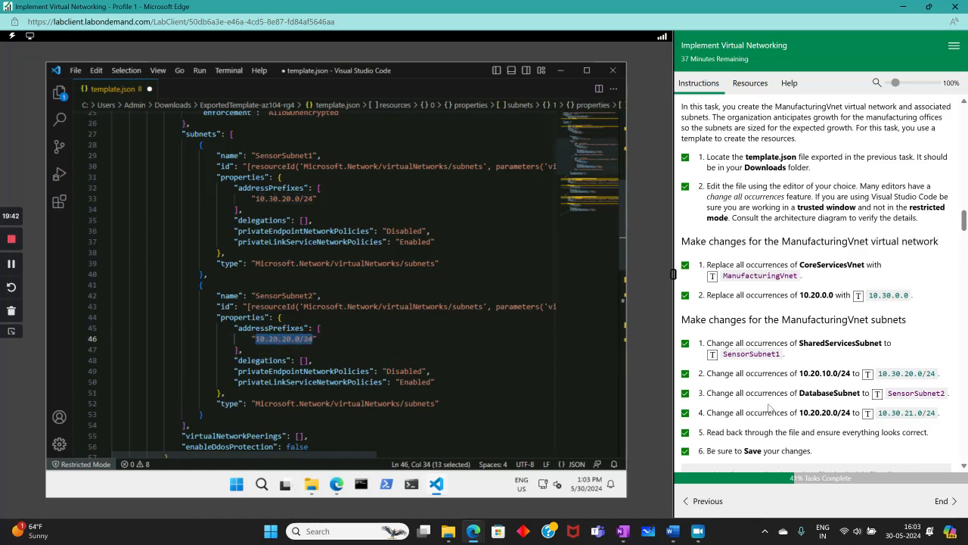
pyautogui.click(867, 412)
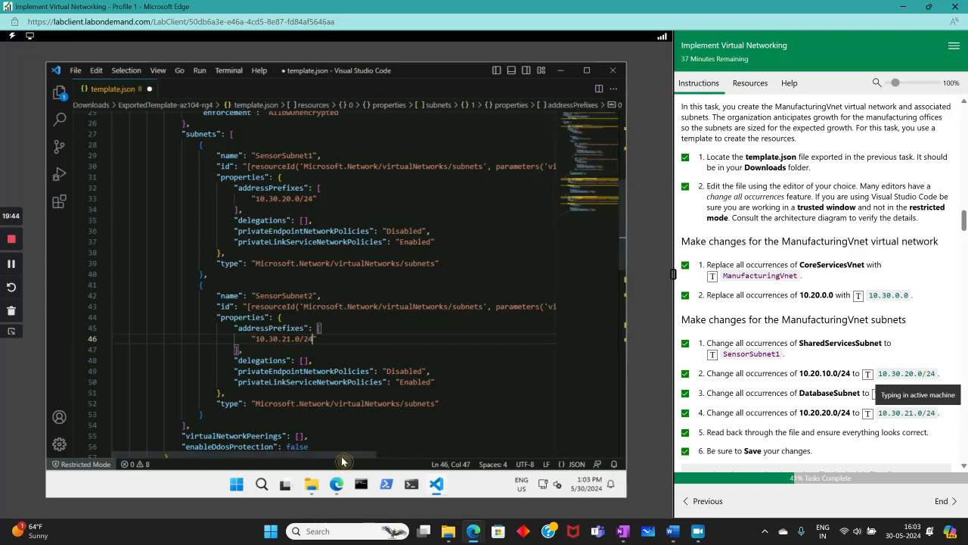
pyautogui.moveTo(342, 456); pyautogui.dragTo(383, 461)
pyautogui.scroll(-3, 412, 377)
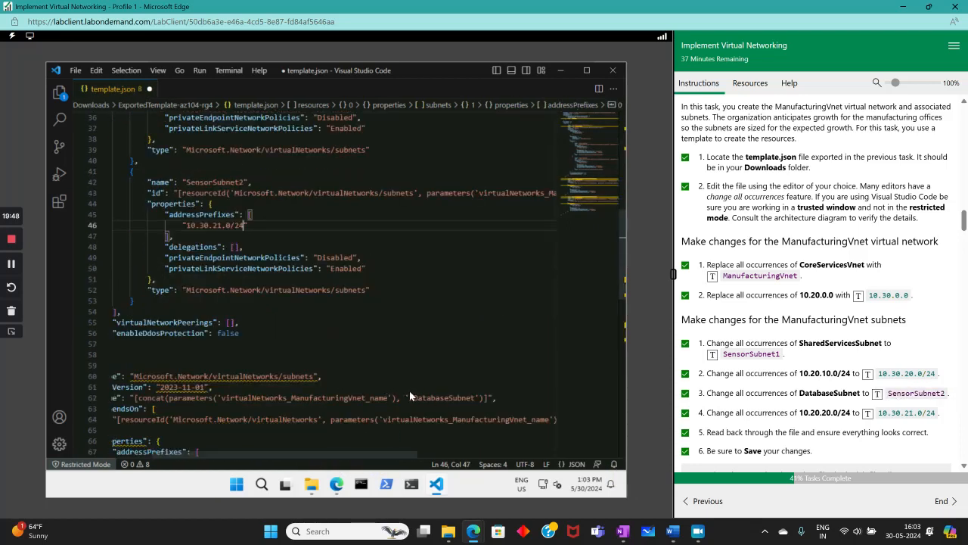
pyautogui.moveTo(413, 397); pyautogui.dragTo(475, 397)
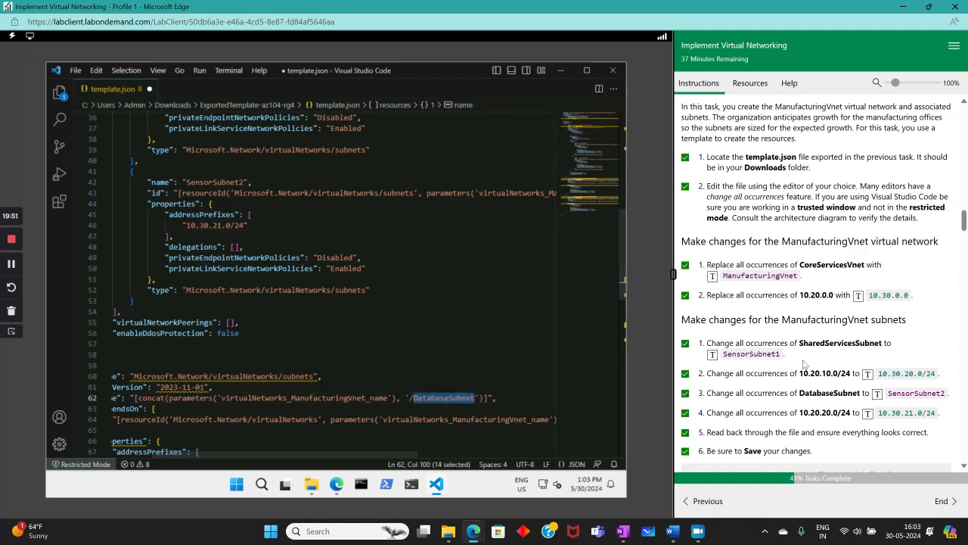
# - Point line 62 to SensorSubnet2 and set line 68's address to 10.30.21.0/24
pyautogui.click(877, 394)
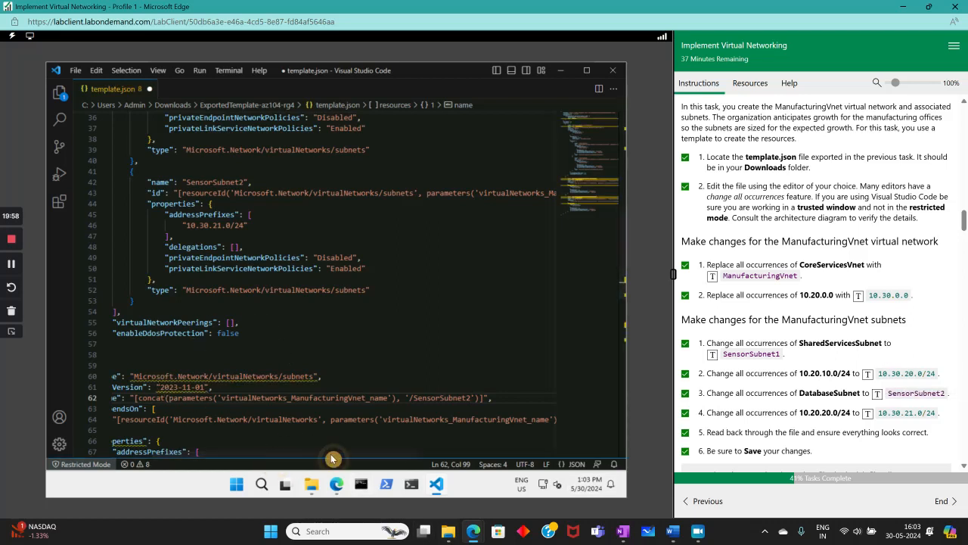
pyautogui.moveTo(395, 456); pyautogui.dragTo(224, 477)
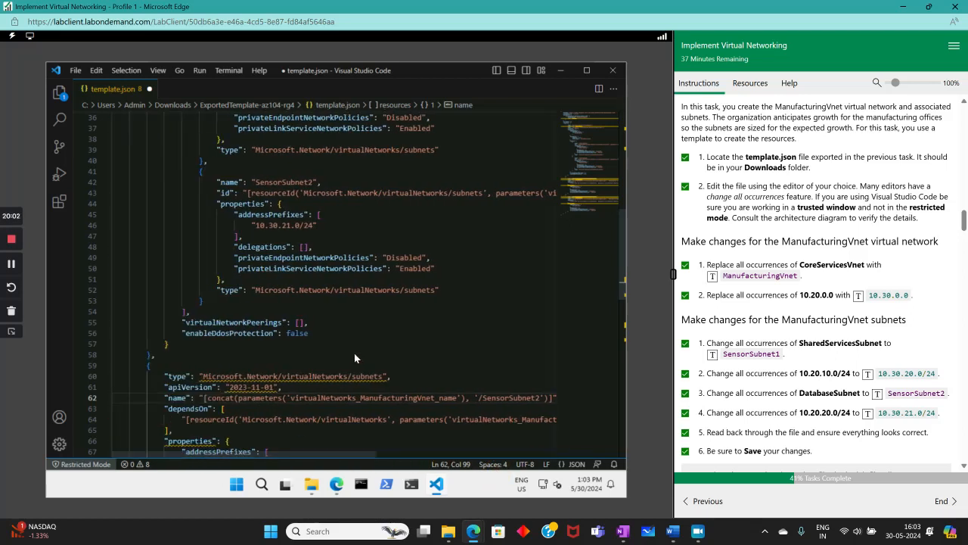
pyautogui.scroll(-4, 355, 354)
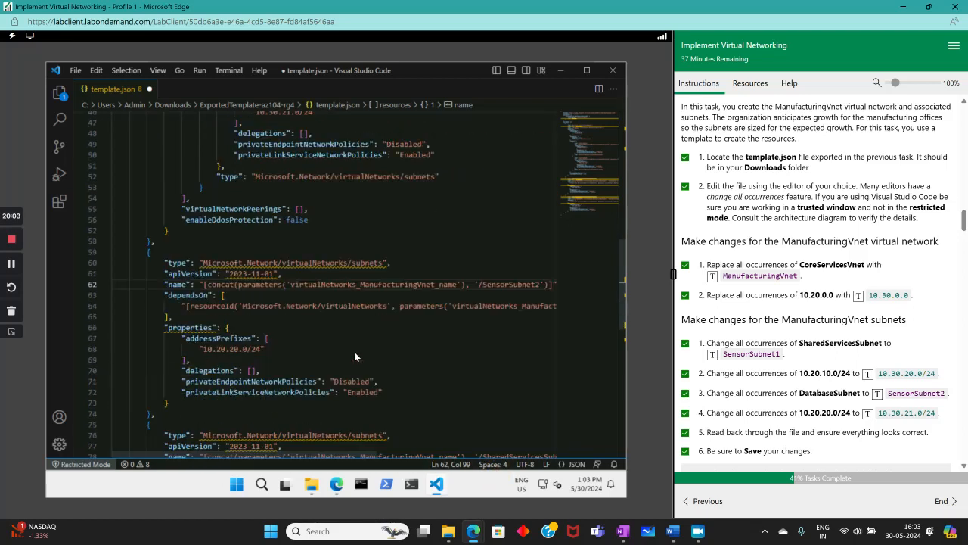
pyautogui.click(205, 349)
pyautogui.moveTo(205, 351); pyautogui.dragTo(257, 347)
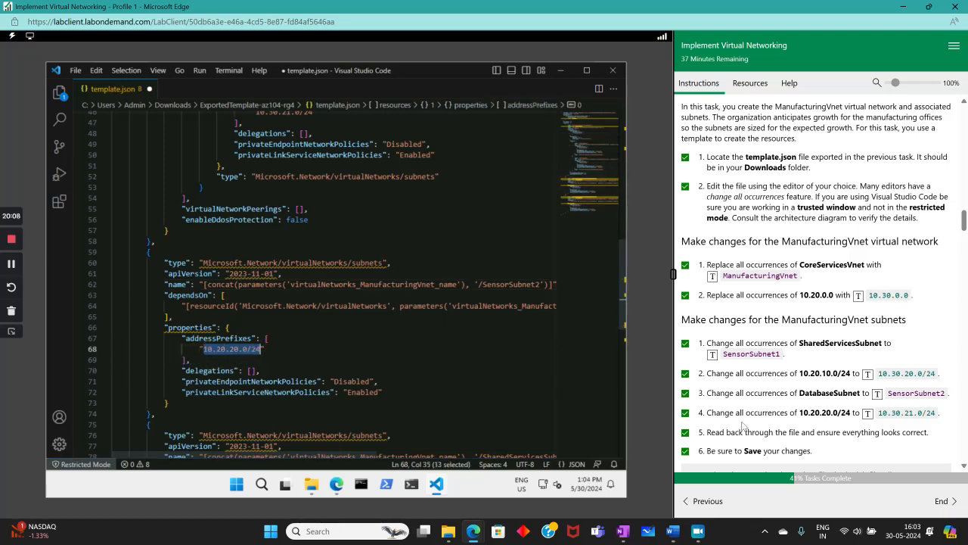
pyautogui.click(869, 415)
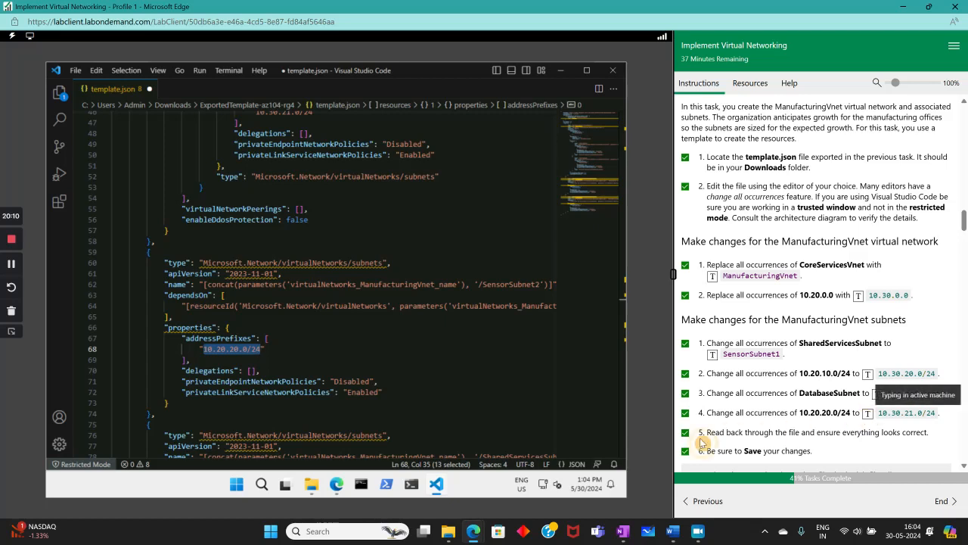
# - Set line 84's address to 10.30.20.0/24 and line 78's subnet reference to SensorSubnet1
pyautogui.scroll(-4, 408, 408)
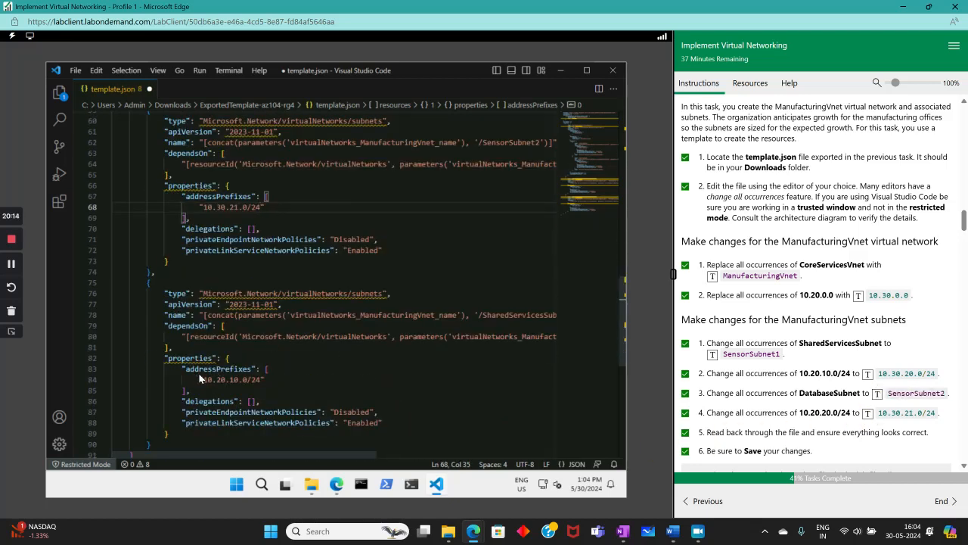
pyautogui.moveTo(203, 379); pyautogui.dragTo(255, 379)
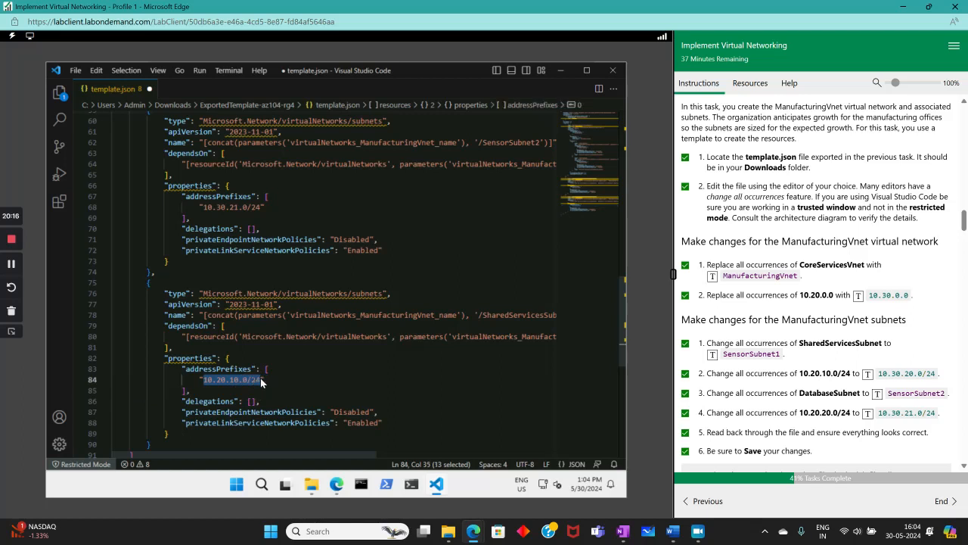
pyautogui.click(868, 374)
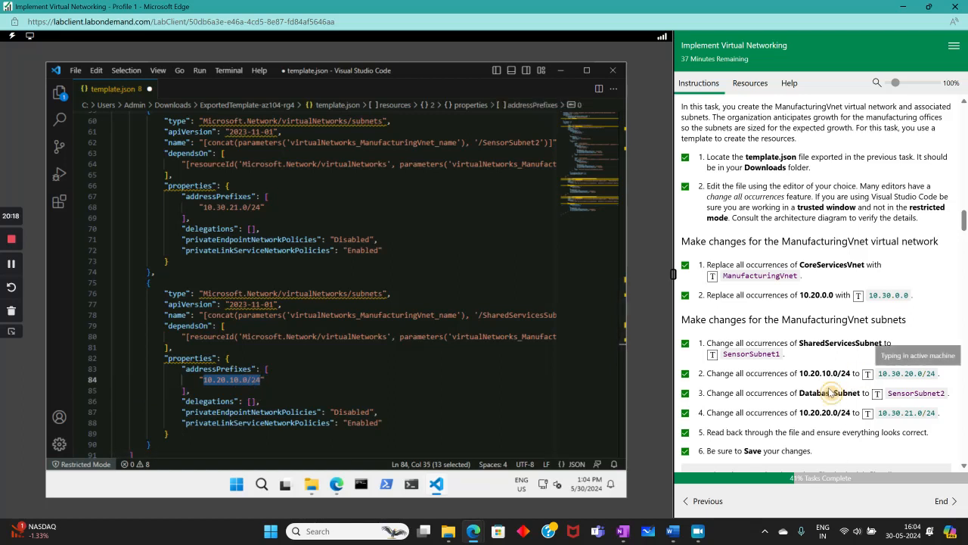
pyautogui.scroll(-2, 446, 390)
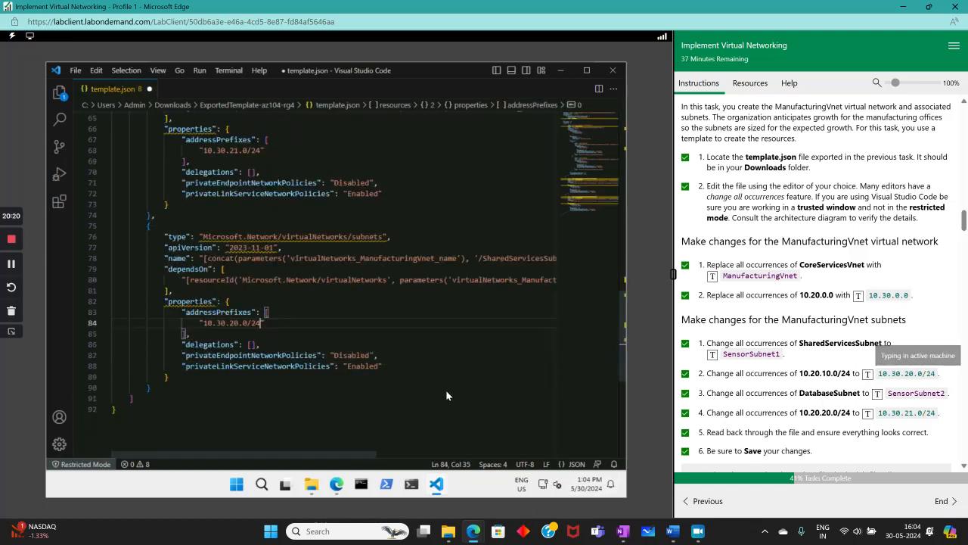
pyautogui.moveTo(261, 449); pyautogui.dragTo(346, 453)
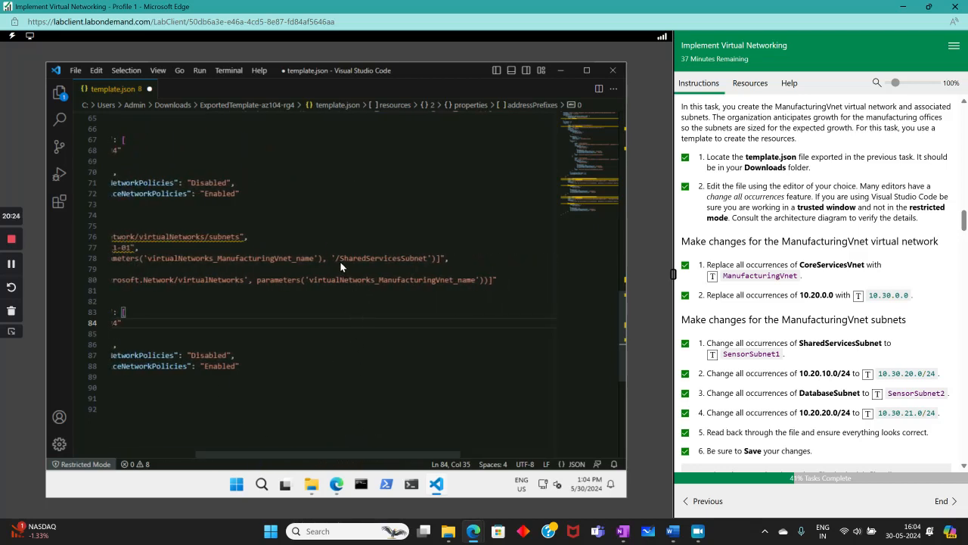
pyautogui.moveTo(339, 258); pyautogui.dragTo(424, 258)
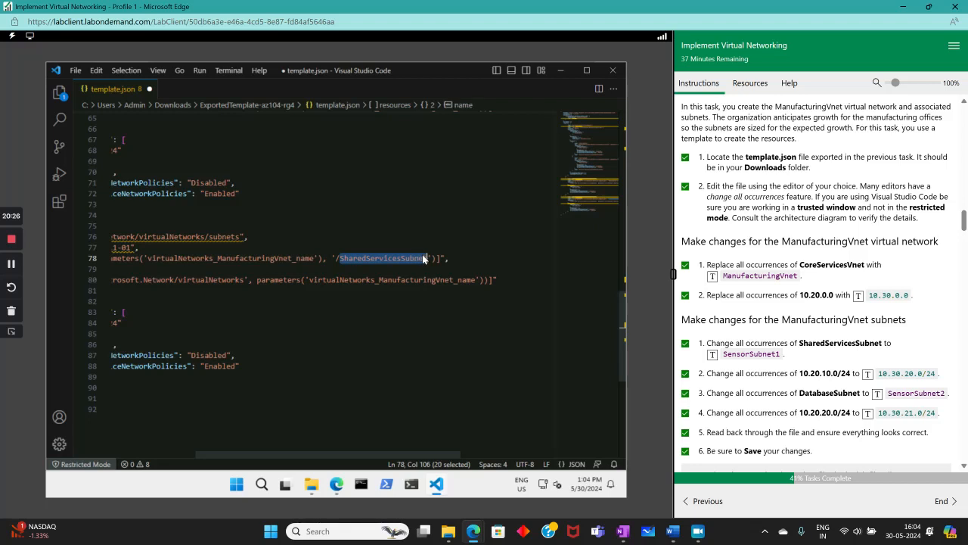
pyautogui.click(714, 354)
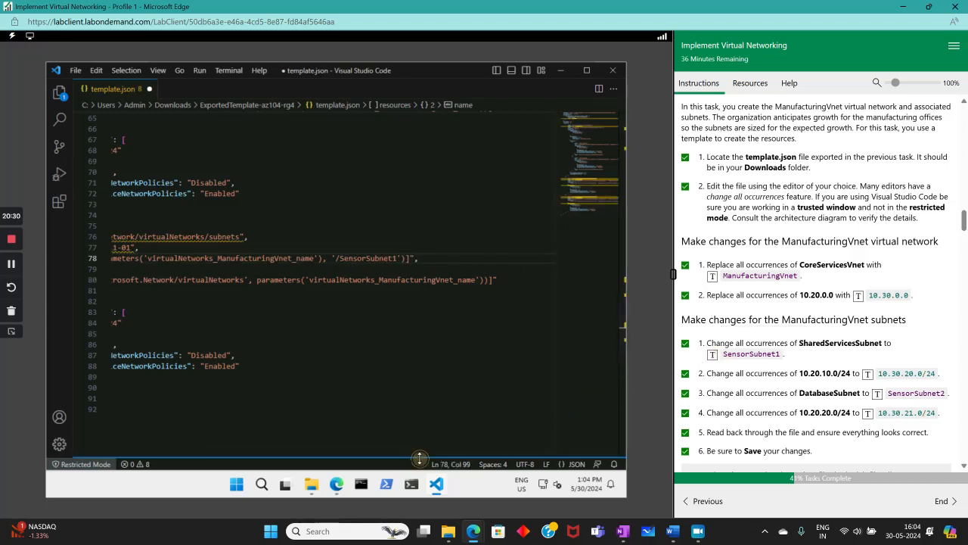
pyautogui.moveTo(414, 459); pyautogui.dragTo(335, 460)
# - Review the edited template and save template.json via File > Save
pyautogui.scroll(4, 372, 367)
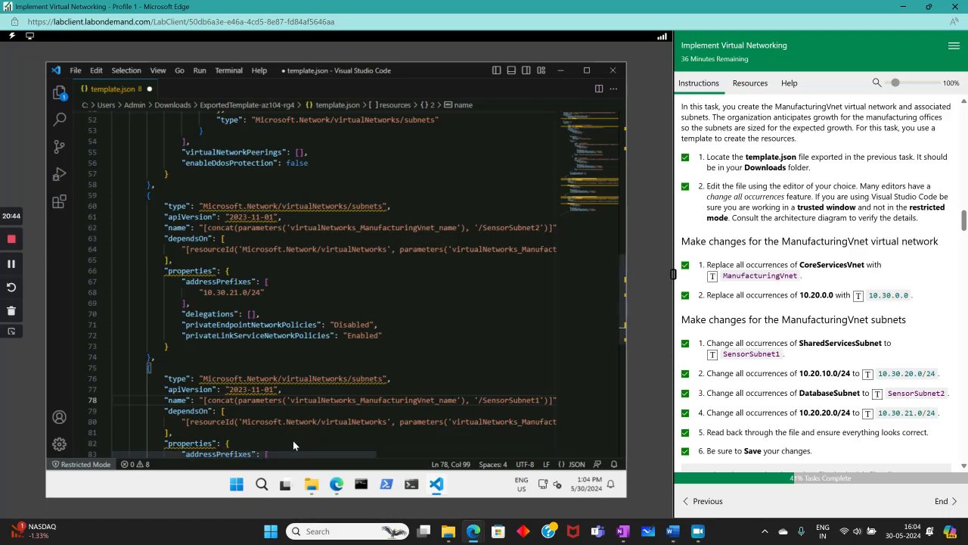
pyautogui.moveTo(294, 454); pyautogui.dragTo(319, 373)
pyautogui.scroll(10, 319, 373)
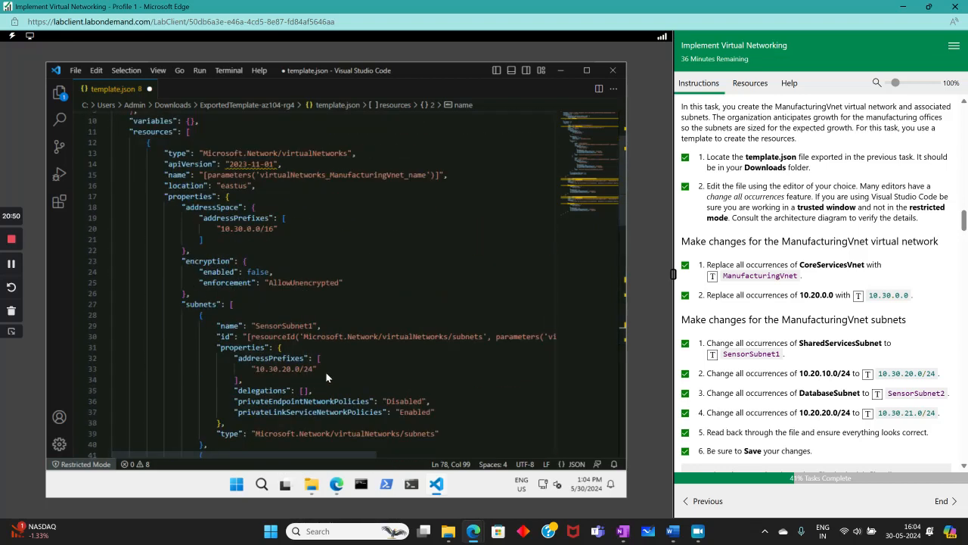
pyautogui.click(76, 71)
pyautogui.click(101, 249)
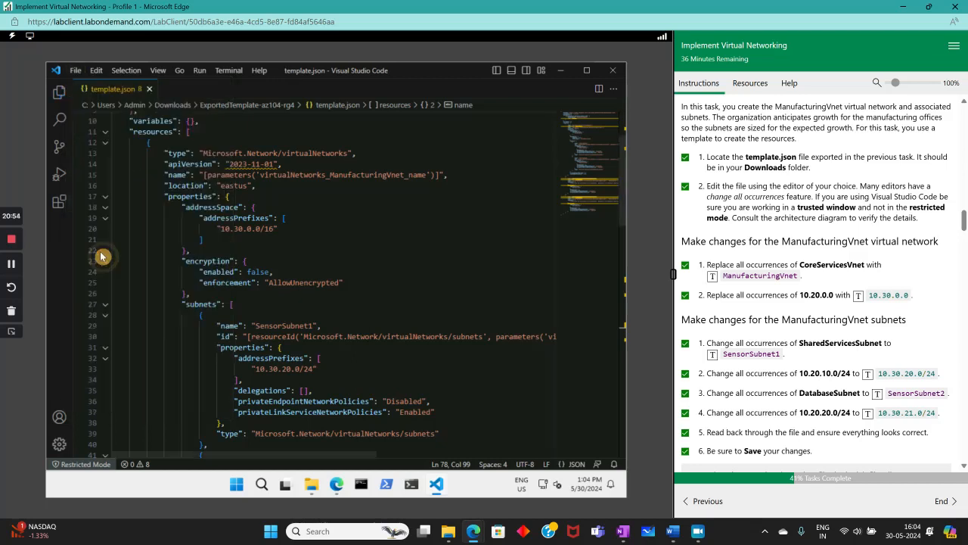
# - Close Visual Studio Code and the Explorer windows, then open Deploy a custom template
pyautogui.click(613, 71)
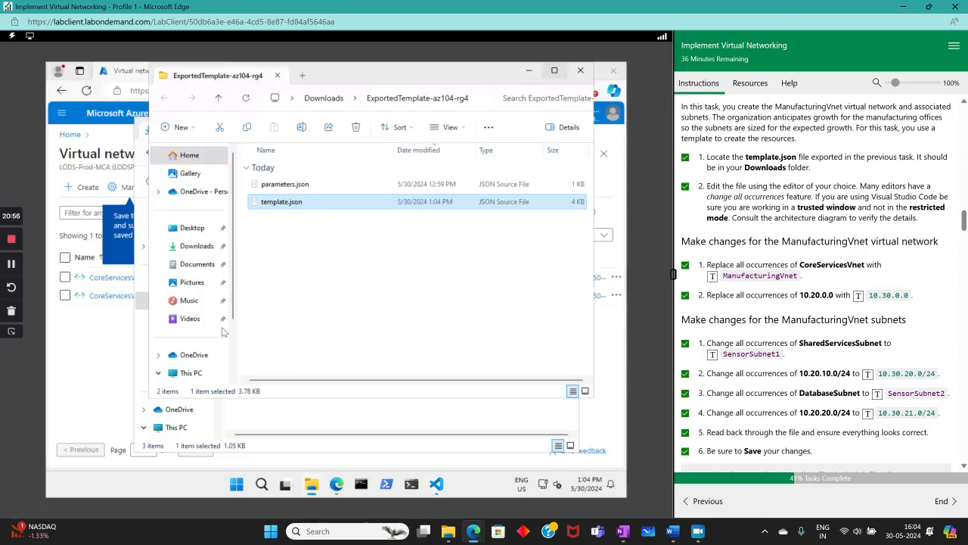
pyautogui.click(581, 70)
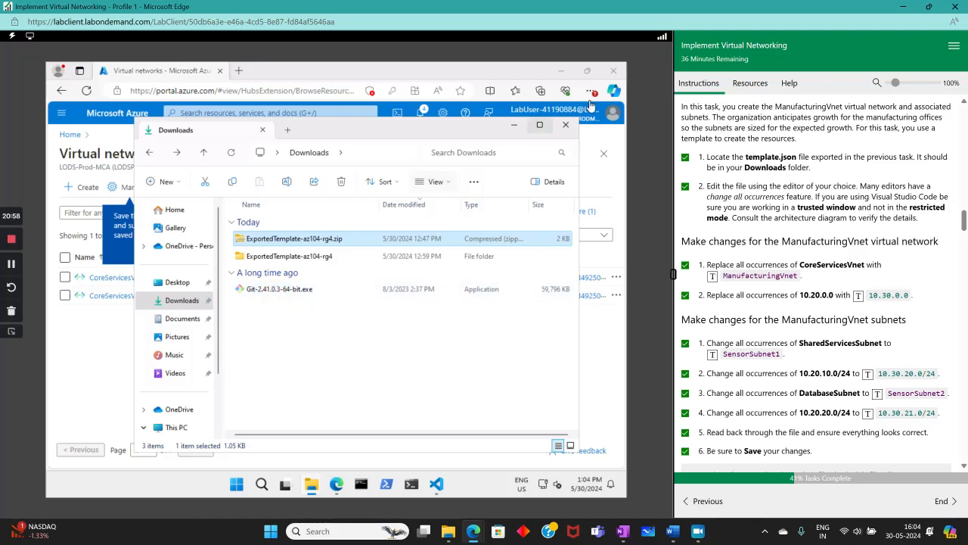
pyautogui.click(569, 127)
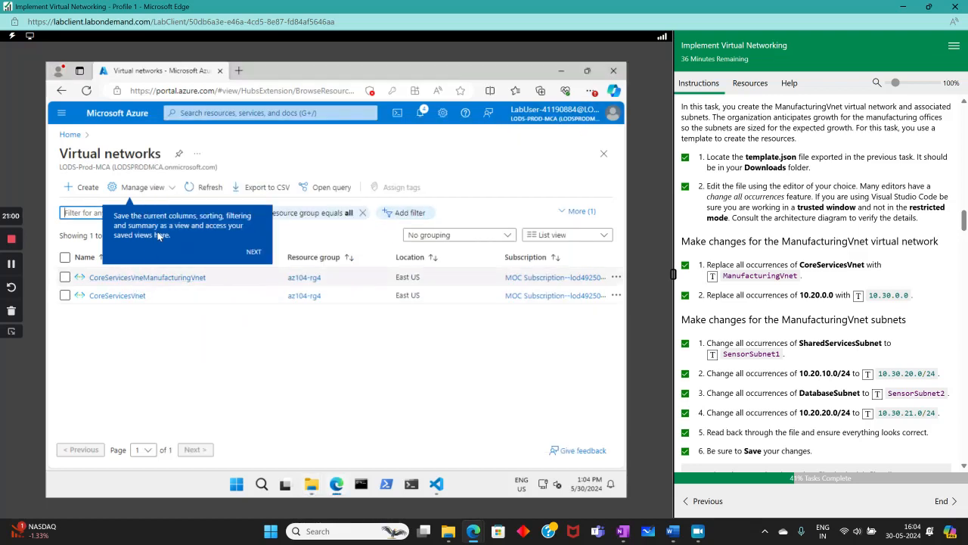
pyautogui.click(230, 113)
pyautogui.click(273, 244)
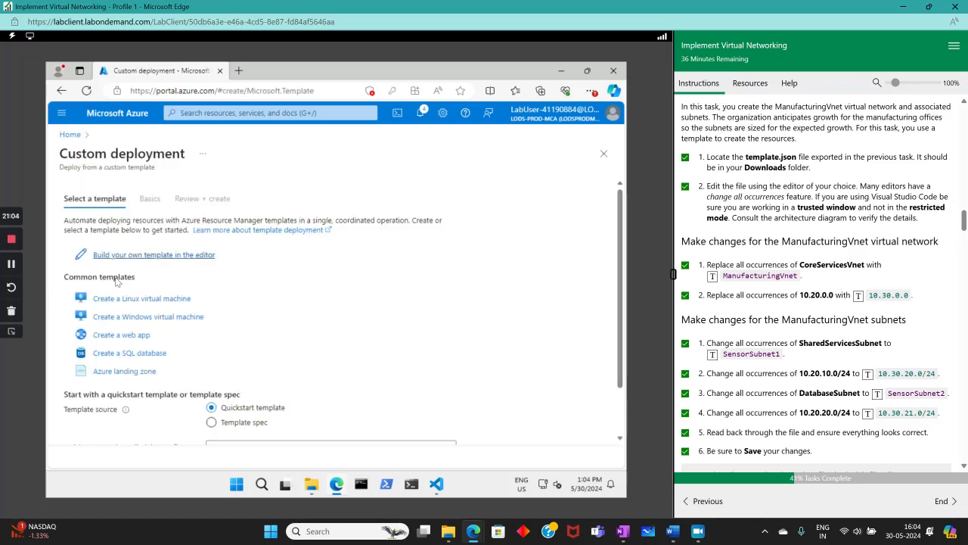
# - Load template.json into Build your own template, review it, and save it
pyautogui.click(125, 259)
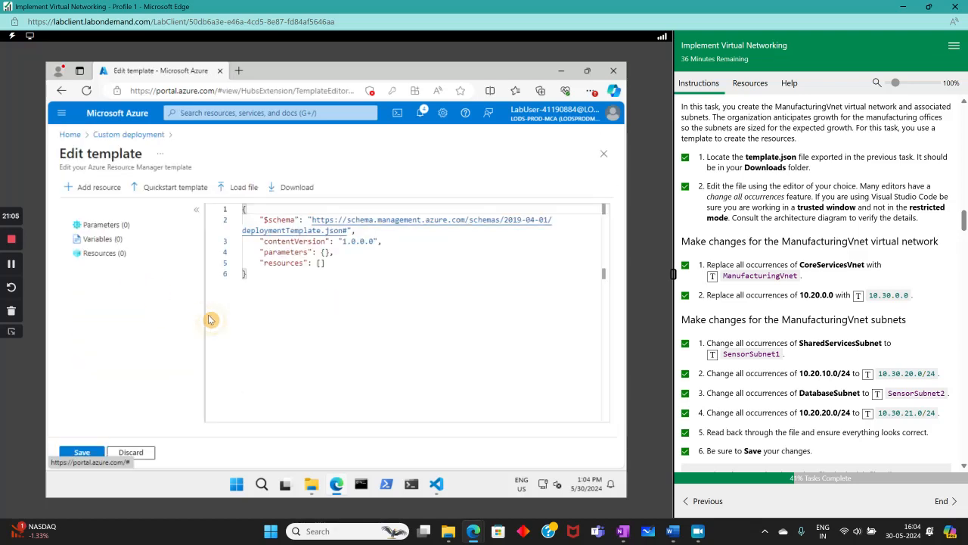
pyautogui.click(235, 187)
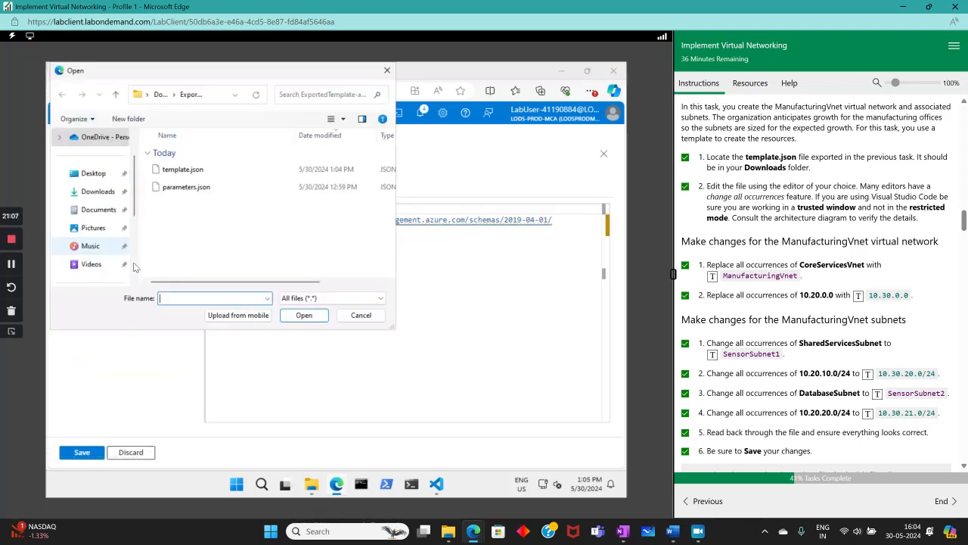
pyautogui.doubleClick(185, 169)
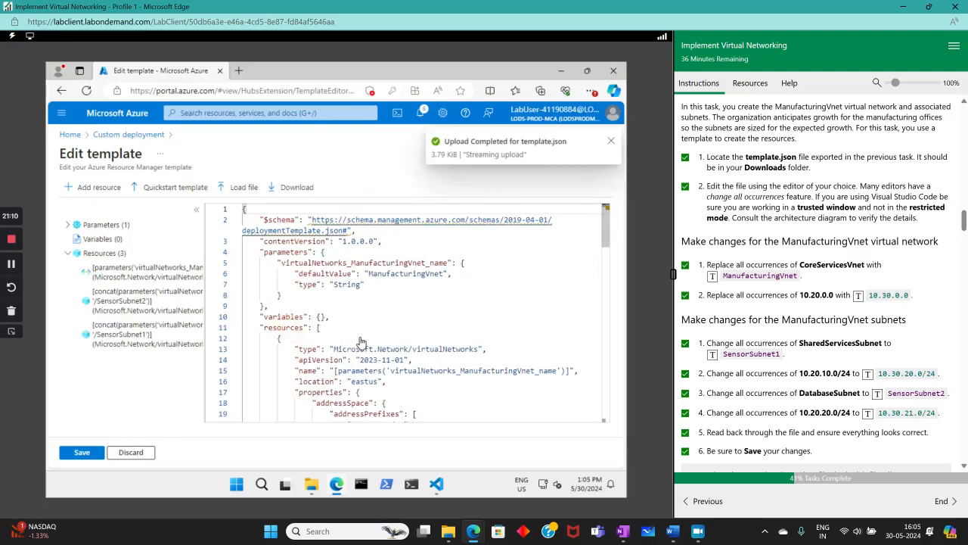
pyautogui.scroll(-5, 389, 368)
pyautogui.scroll(2, 474, 365)
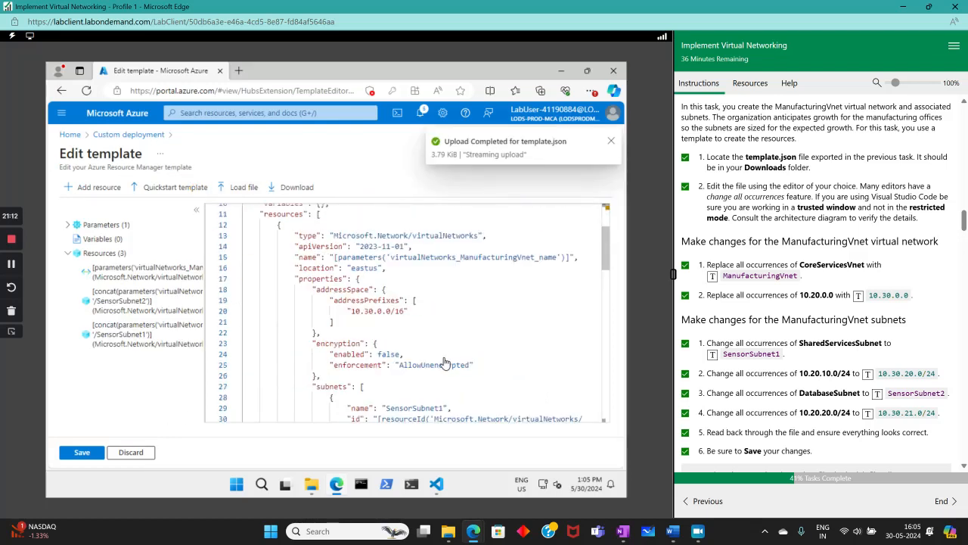
pyautogui.scroll(-2, 483, 318)
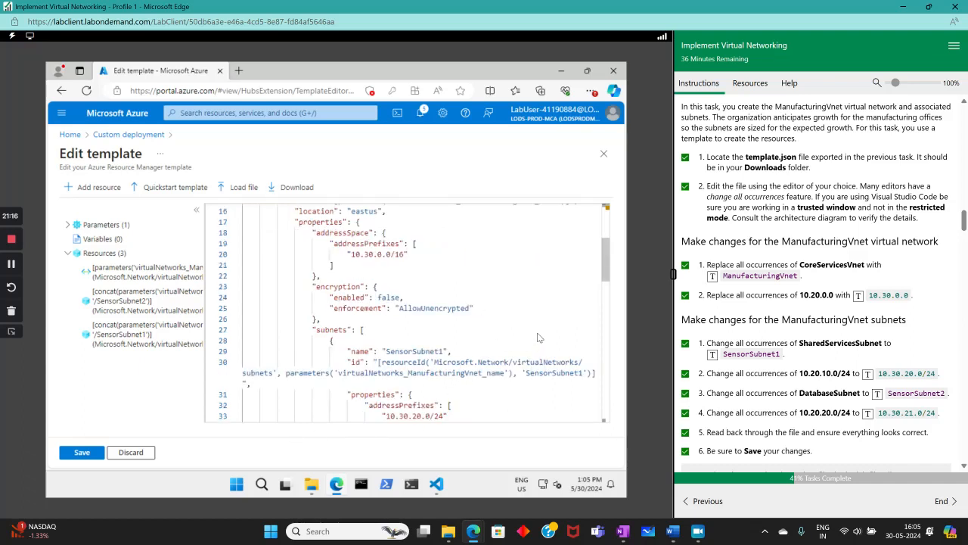
pyautogui.scroll(-2, 535, 336)
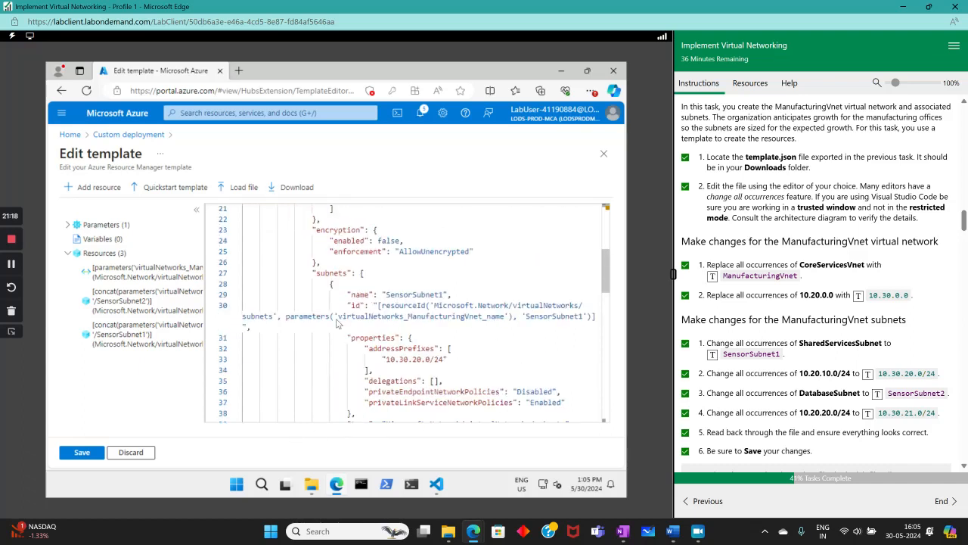
pyautogui.scroll(-2, 394, 346)
pyautogui.scroll(-2, 492, 378)
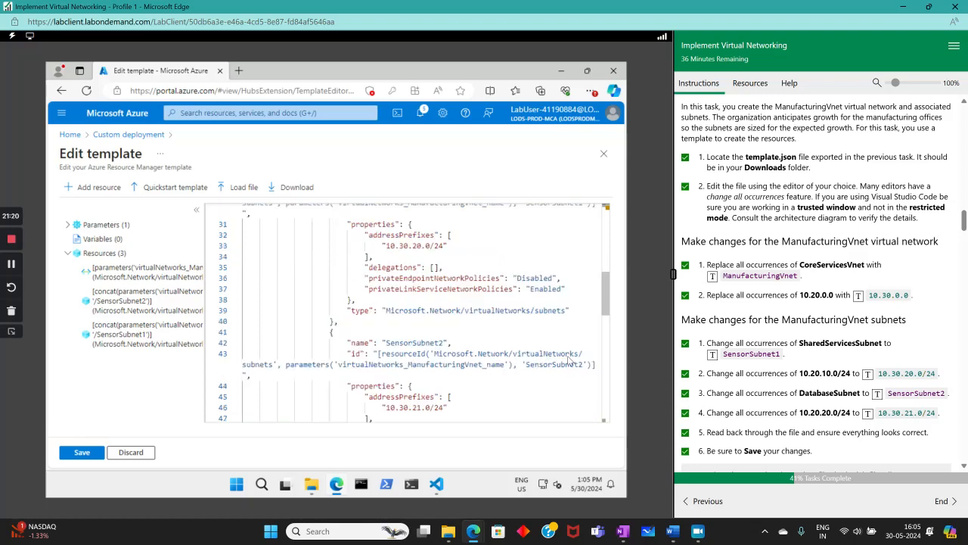
pyautogui.scroll(-2, 526, 376)
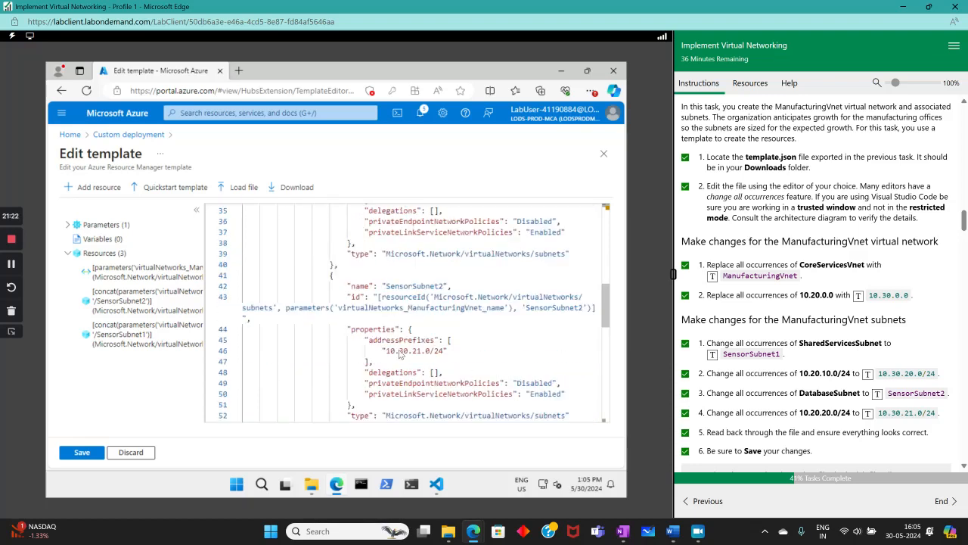
pyautogui.scroll(-2, 450, 364)
pyautogui.scroll(-6, 393, 369)
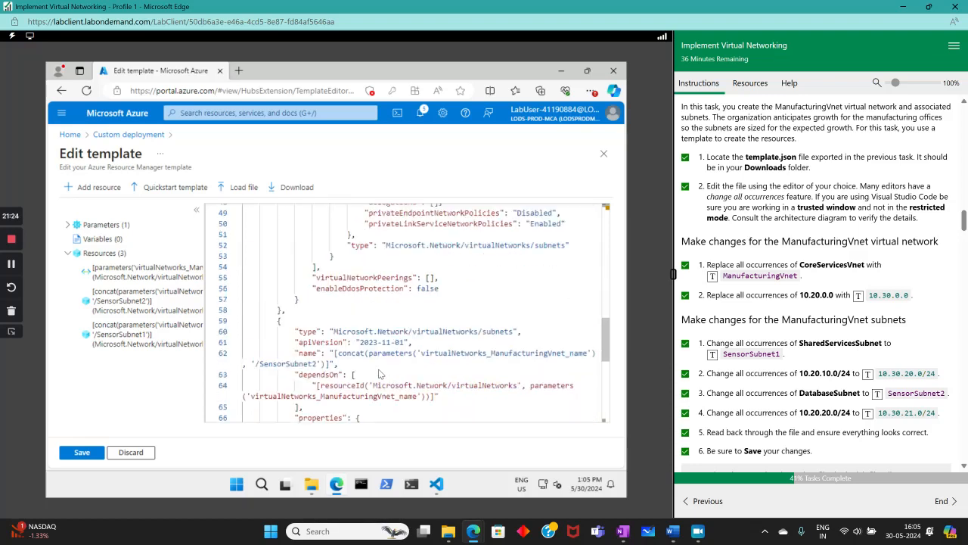
pyautogui.scroll(-2, 354, 378)
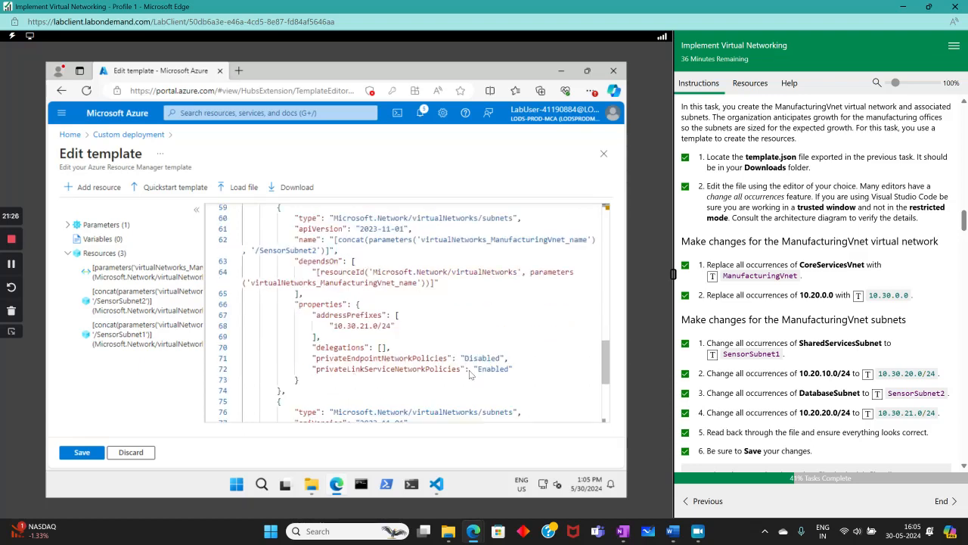
pyautogui.scroll(-2, 393, 333)
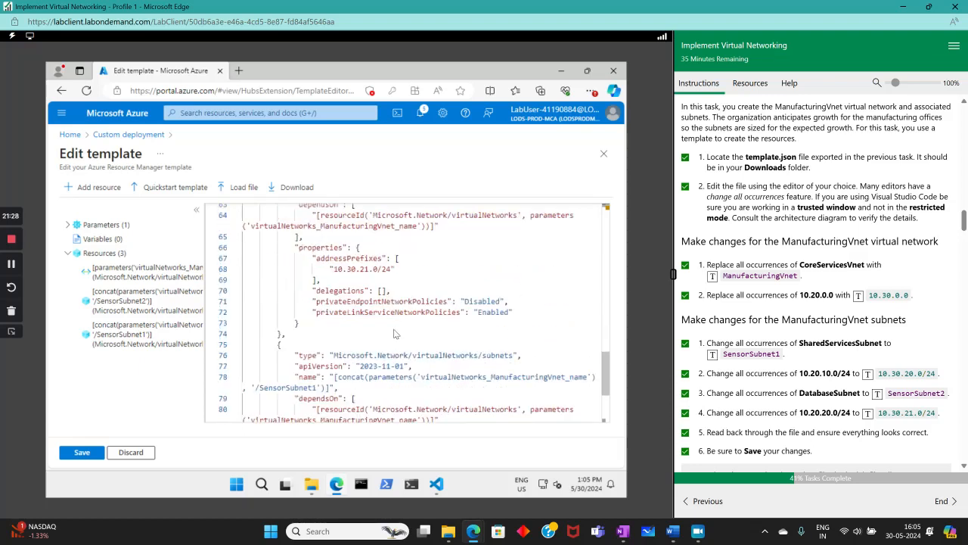
pyautogui.scroll(-2, 456, 373)
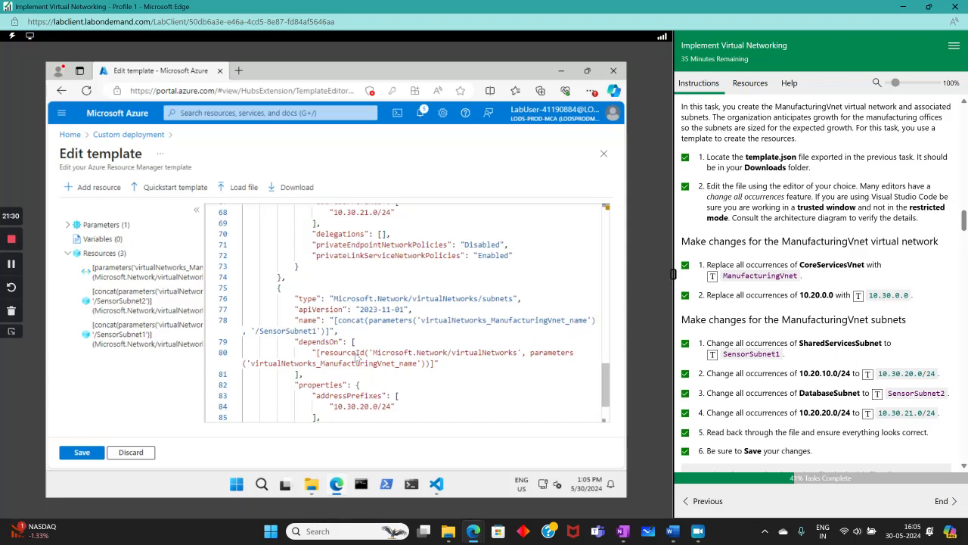
pyautogui.scroll(-3, 409, 368)
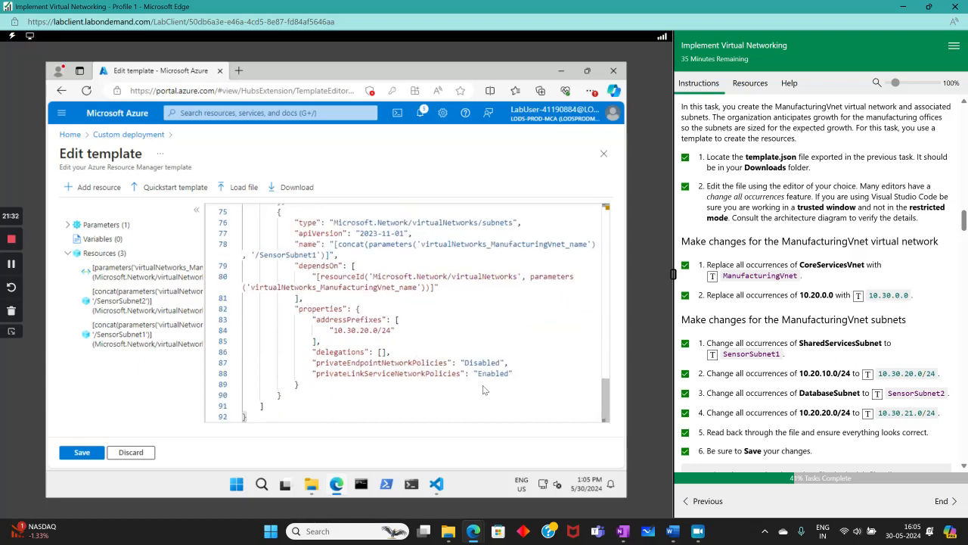
pyautogui.click(82, 452)
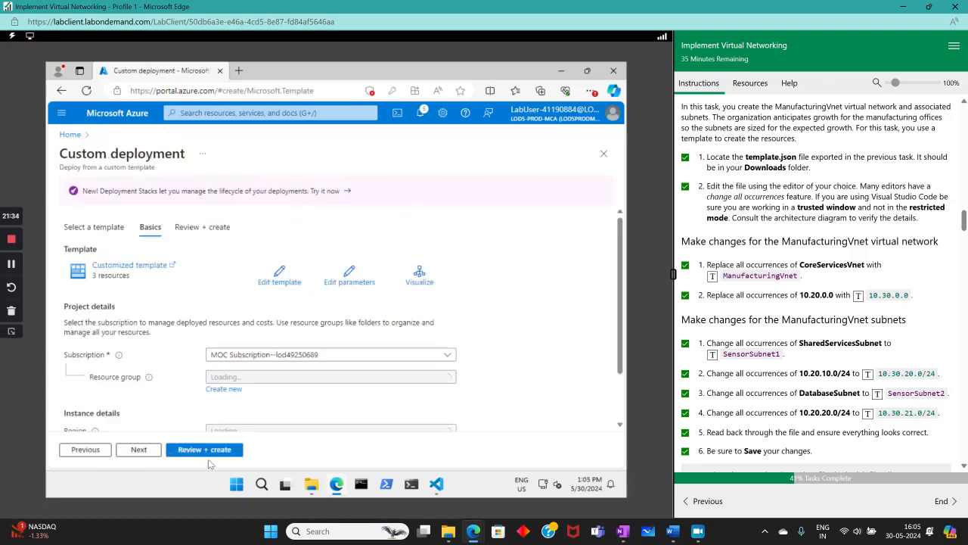
# - Pick resource group az104-rg4, pass Review + create validation, and create the deployment
pyautogui.click(186, 453)
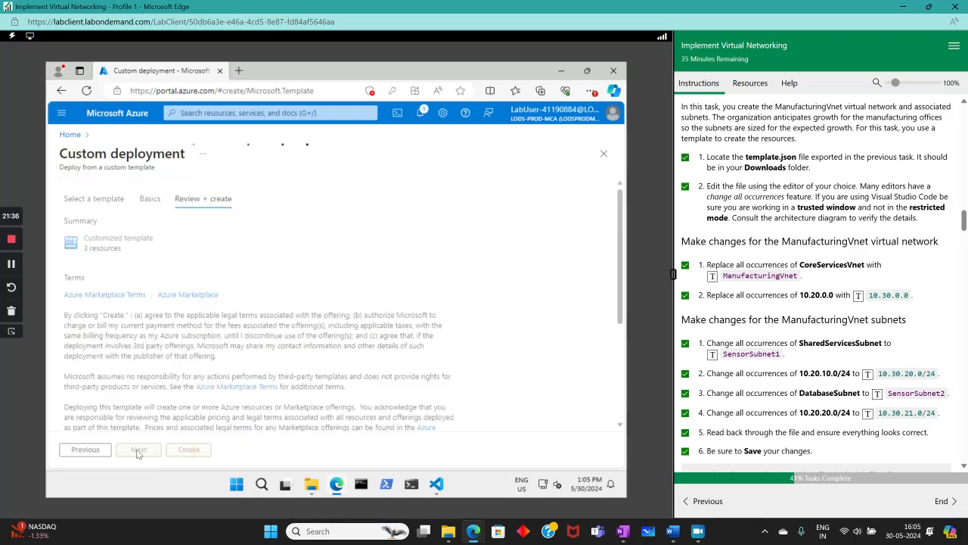
pyautogui.click(92, 452)
pyautogui.click(295, 377)
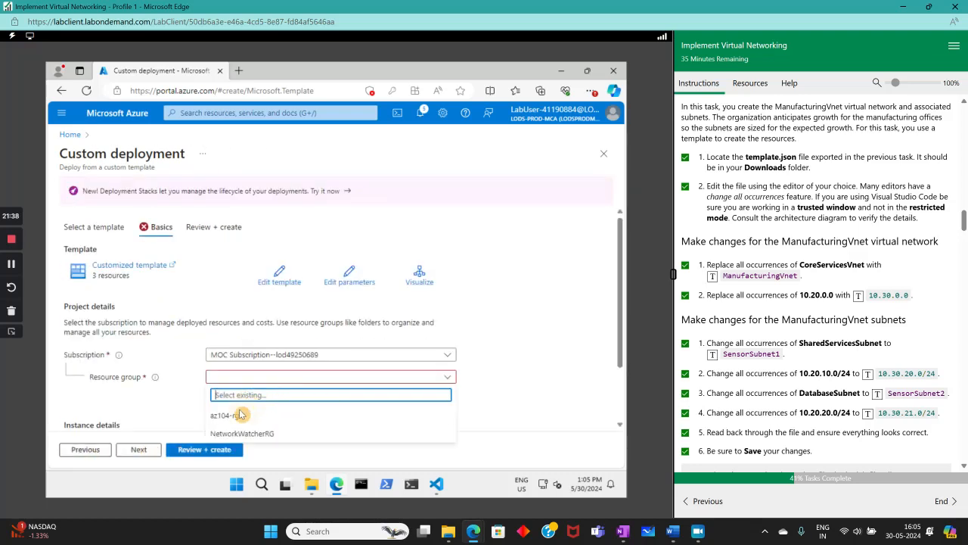
pyautogui.click(242, 414)
pyautogui.click(226, 452)
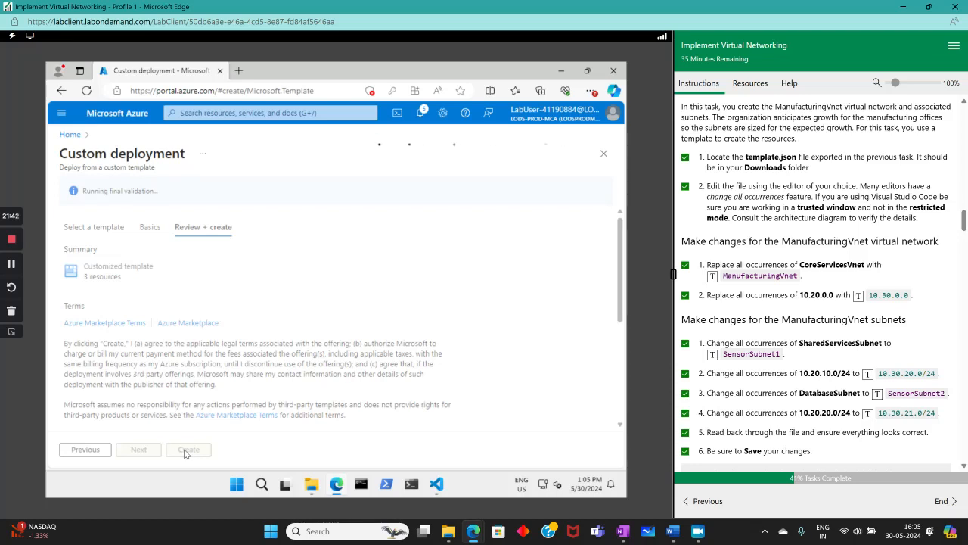
pyautogui.click(185, 452)
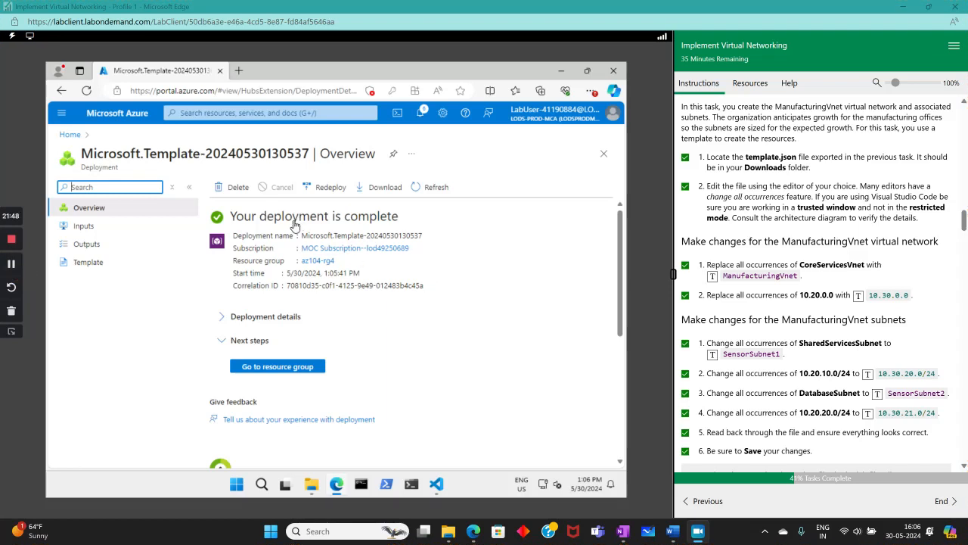
pyautogui.scroll(-6, 910, 368)
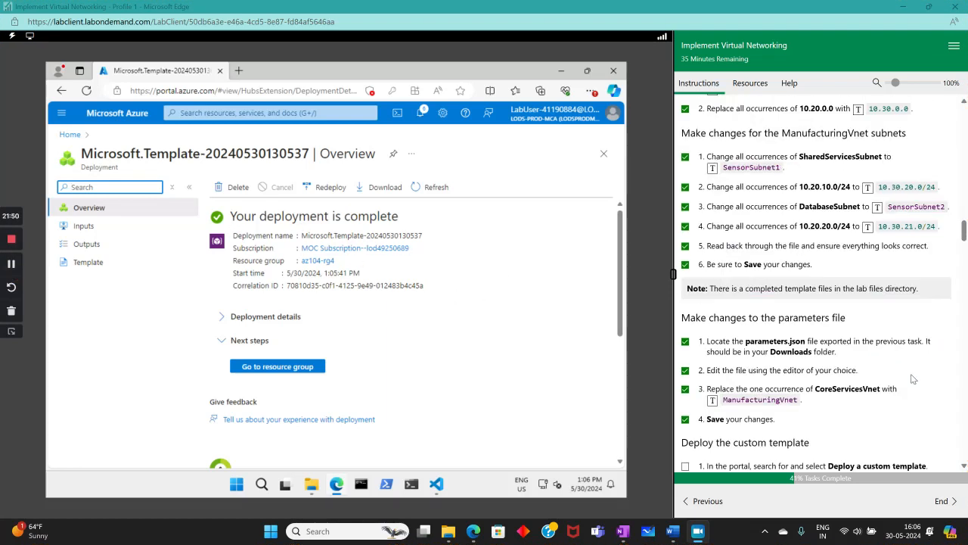
# - Tick the wait-and-confirm deployment step in the lab instructions and scroll down to Task 3
pyautogui.scroll(1, 893, 363)
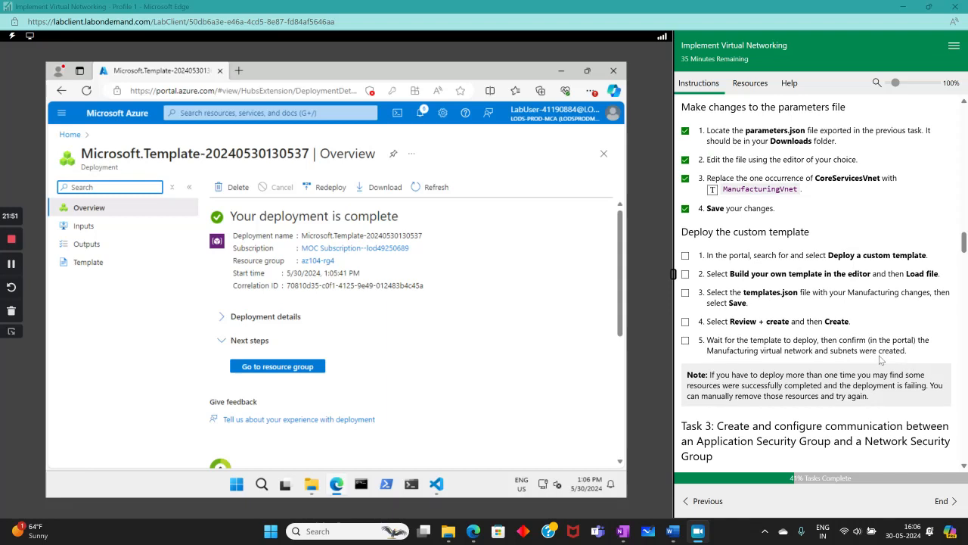
pyautogui.click(686, 340)
pyautogui.scroll(-4, 851, 337)
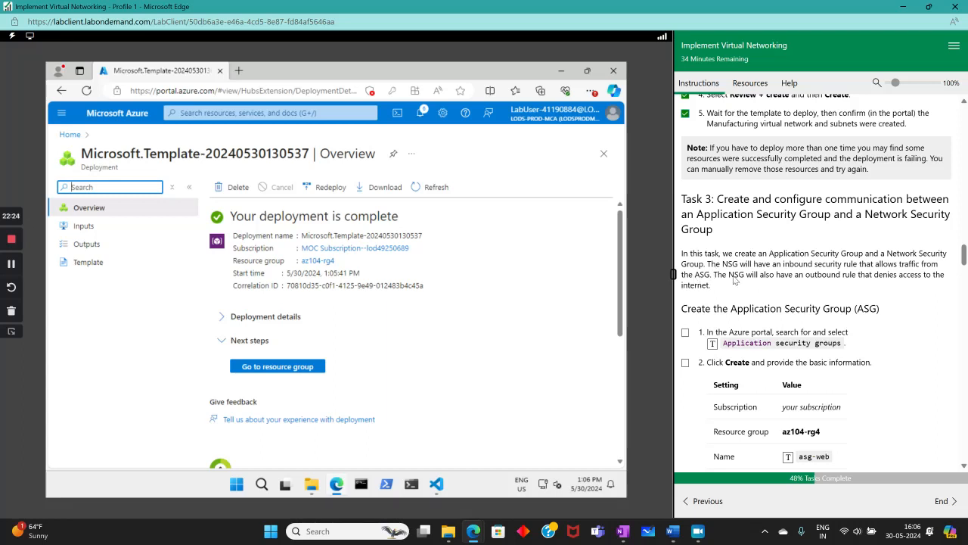
pyautogui.scroll(-2, 734, 280)
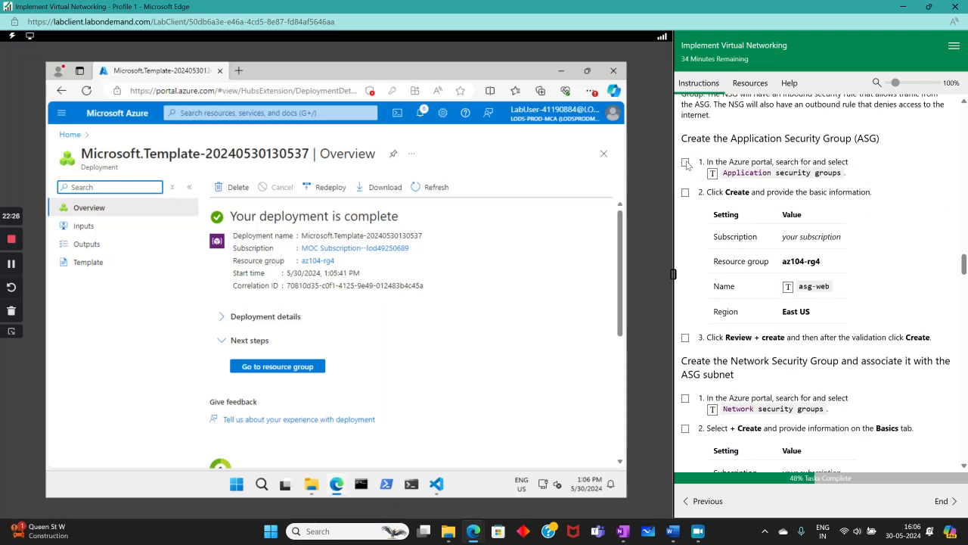
# - Tick the first ASG lab step and bring up the Application security groups list
pyautogui.click(686, 163)
pyautogui.click(196, 112)
pyautogui.click(712, 174)
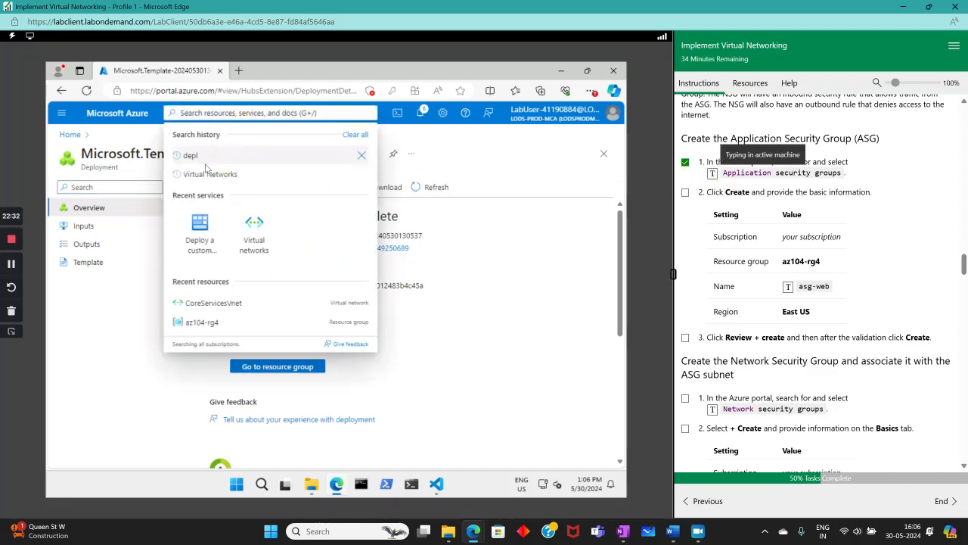
pyautogui.click(201, 191)
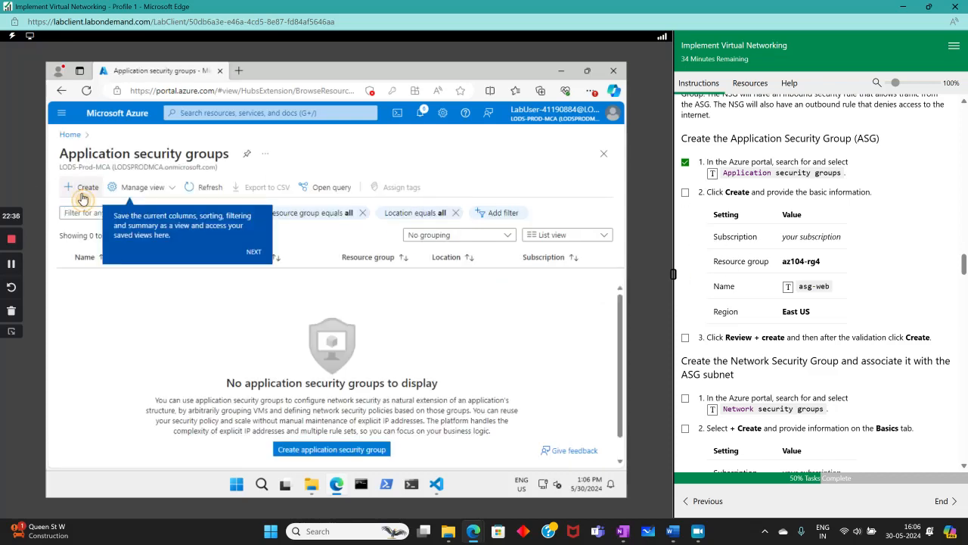
# - Create application security group asg-web in resource group az104-rg4
pyautogui.click(82, 187)
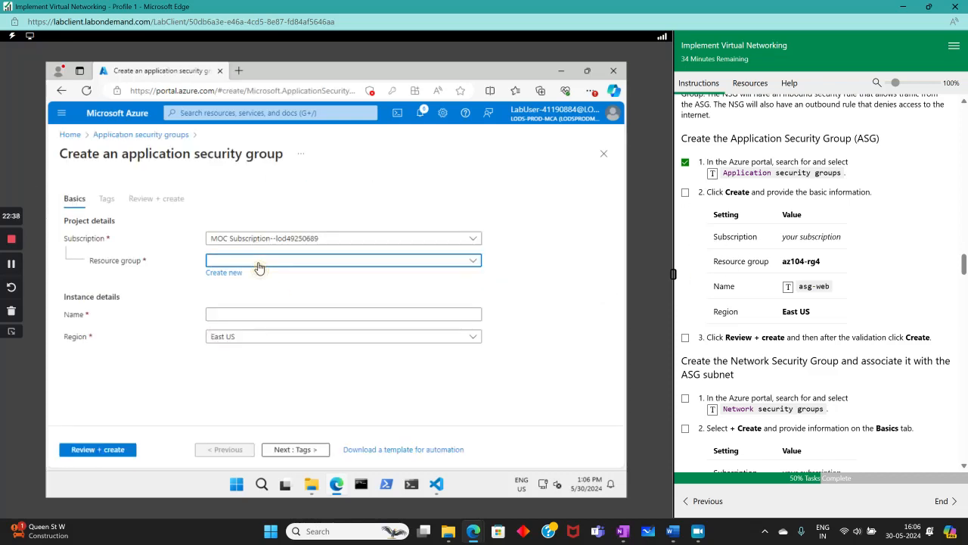
pyautogui.click(261, 261)
pyautogui.click(227, 295)
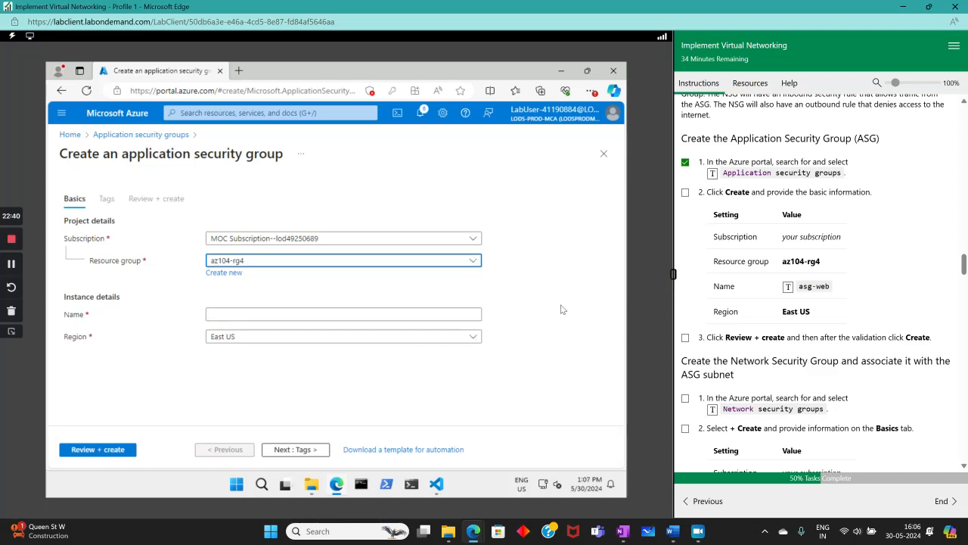
pyautogui.click(324, 315)
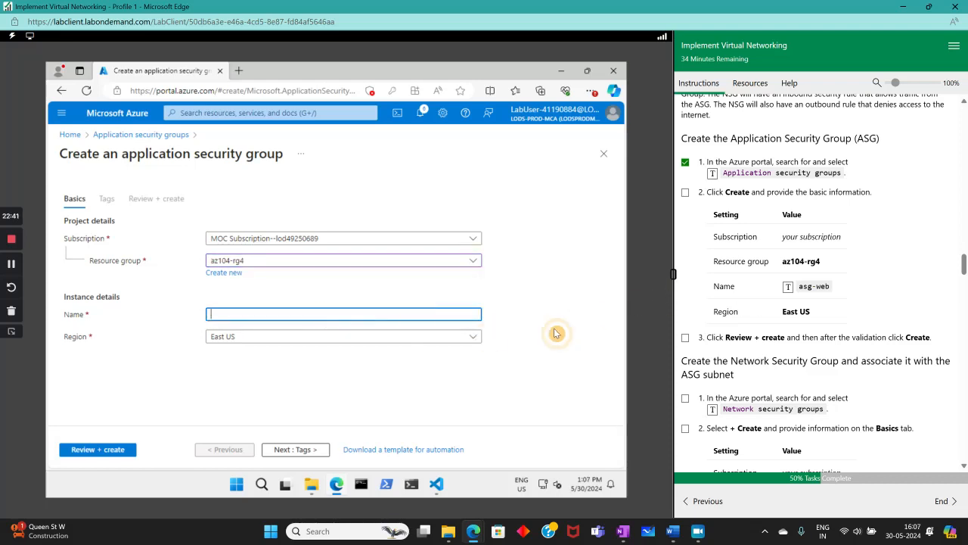
pyautogui.click(788, 288)
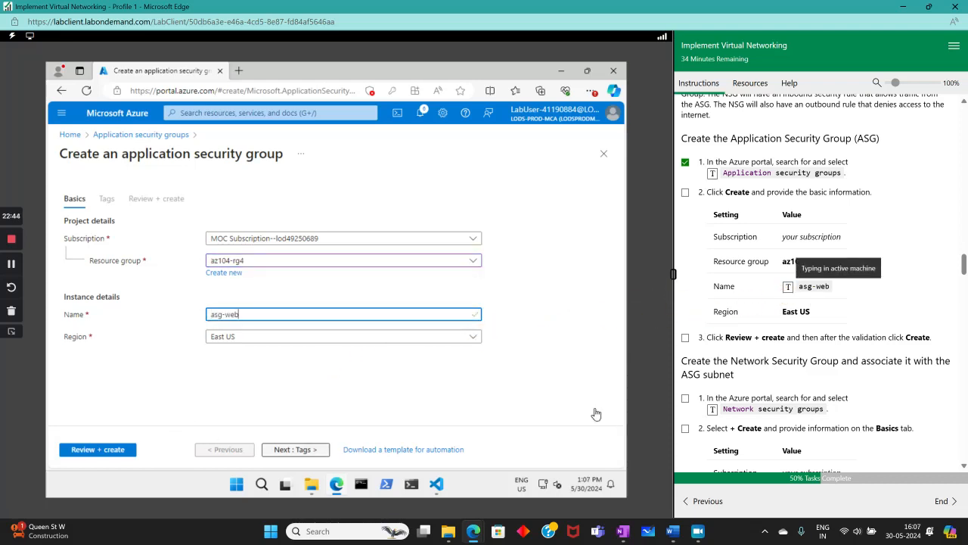
pyautogui.click(75, 451)
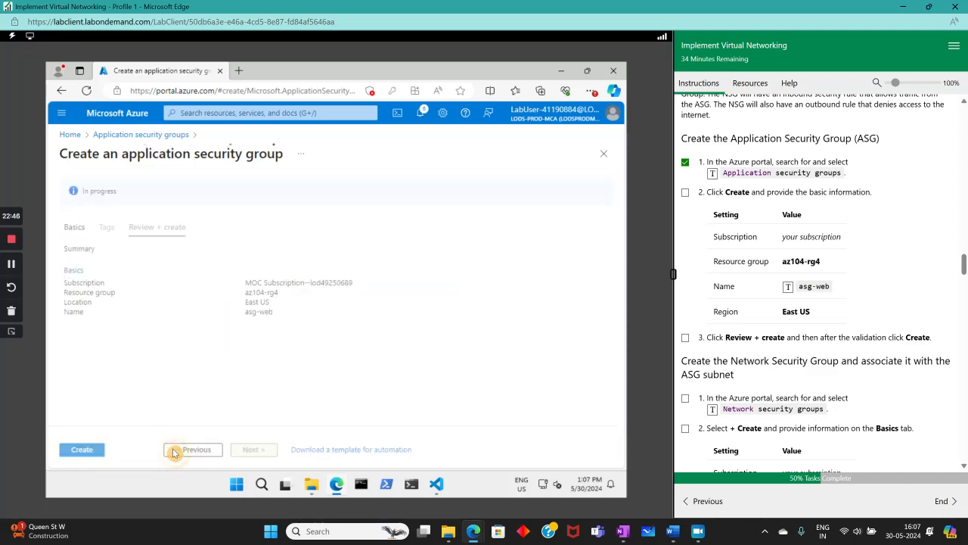
pyautogui.click(79, 451)
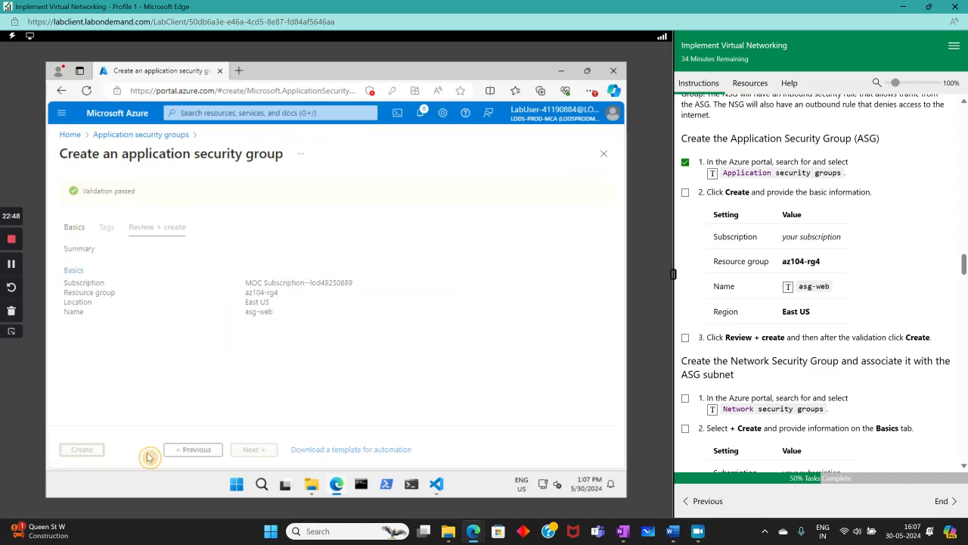
# - Tick lab steps 2 and 3 for the application security group
pyautogui.click(685, 192)
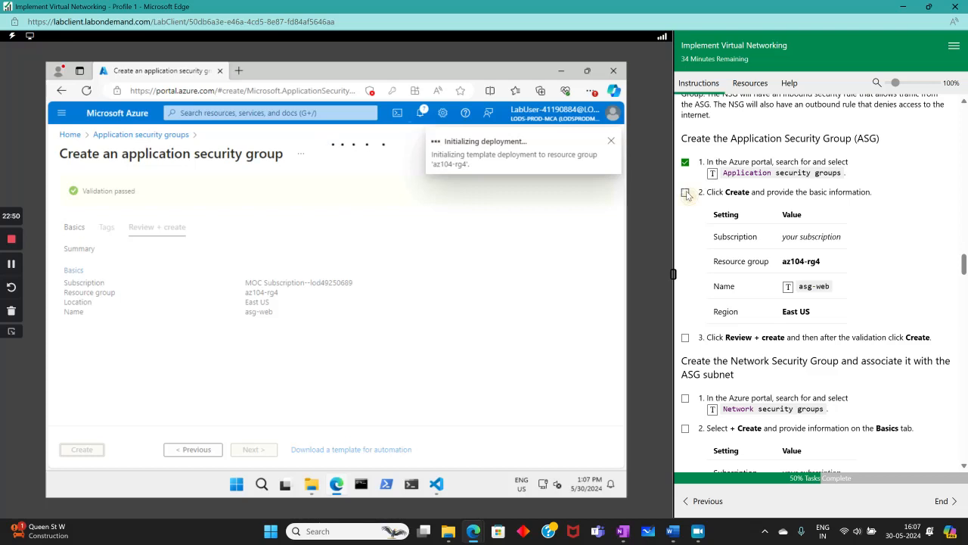
pyautogui.scroll(-3, 745, 269)
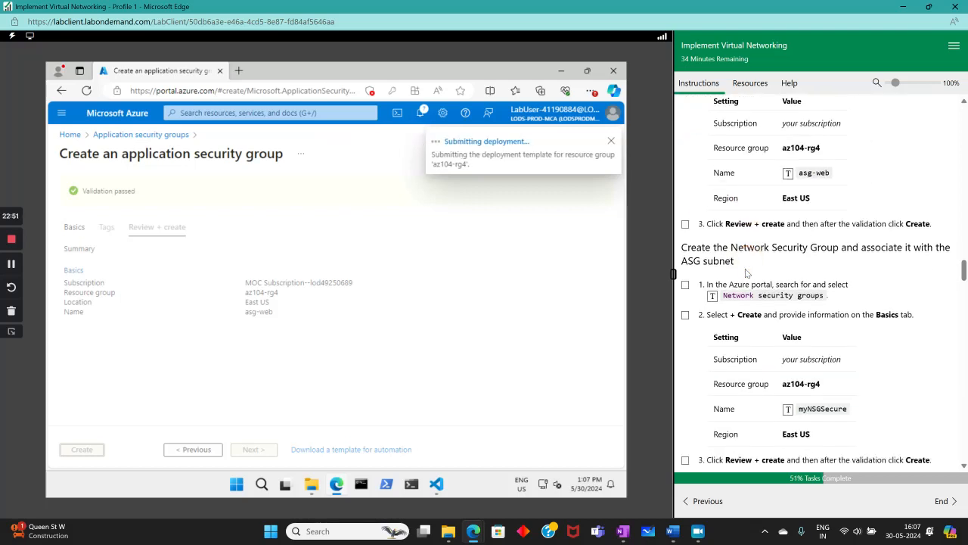
pyautogui.click(686, 224)
pyautogui.scroll(-5, 772, 262)
pyautogui.scroll(2, 772, 263)
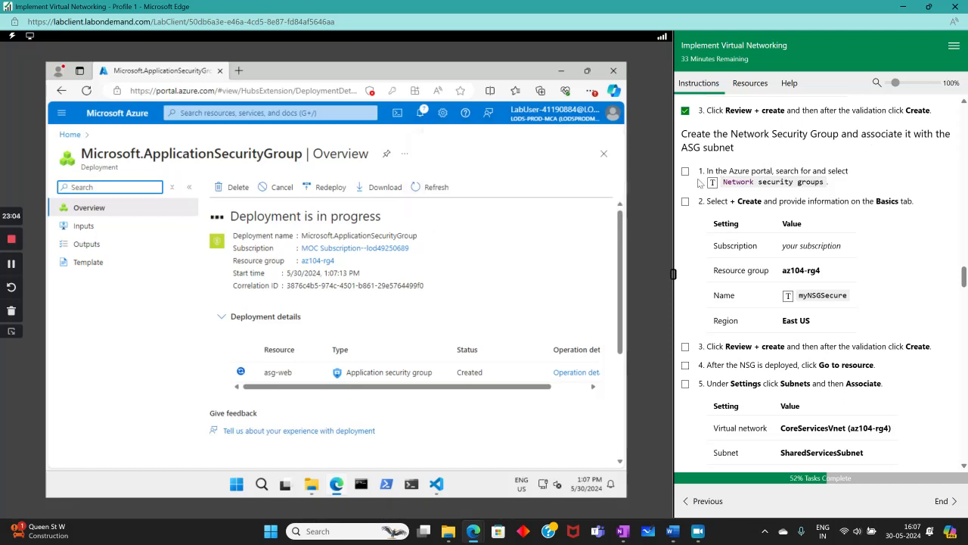
# - Find Network security groups and start a new one from the standard, non-classic list
pyautogui.click(308, 112)
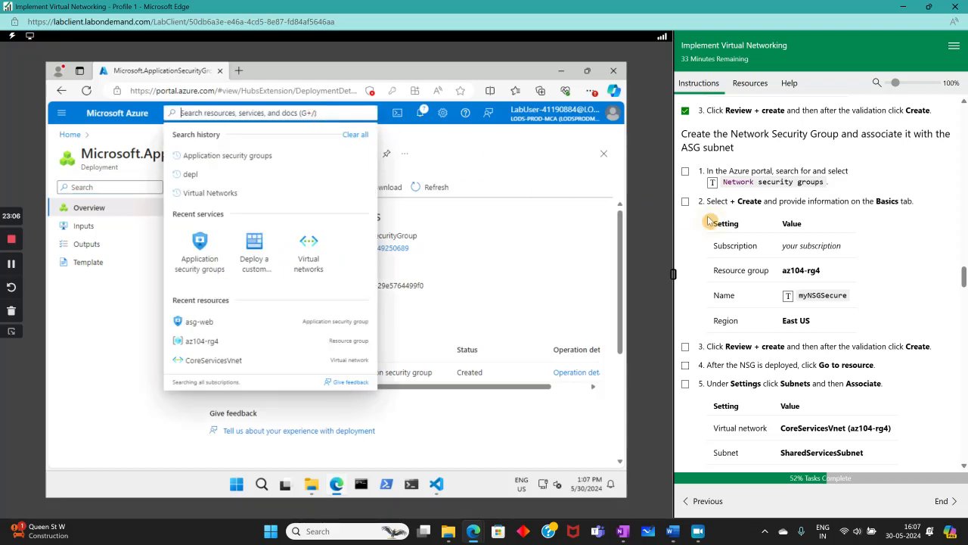
pyautogui.click(713, 183)
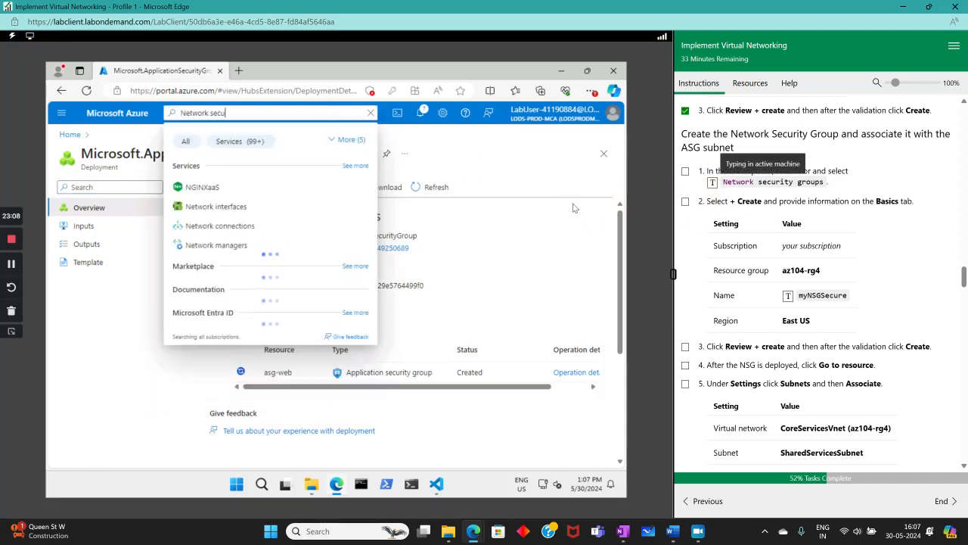
pyautogui.click(205, 191)
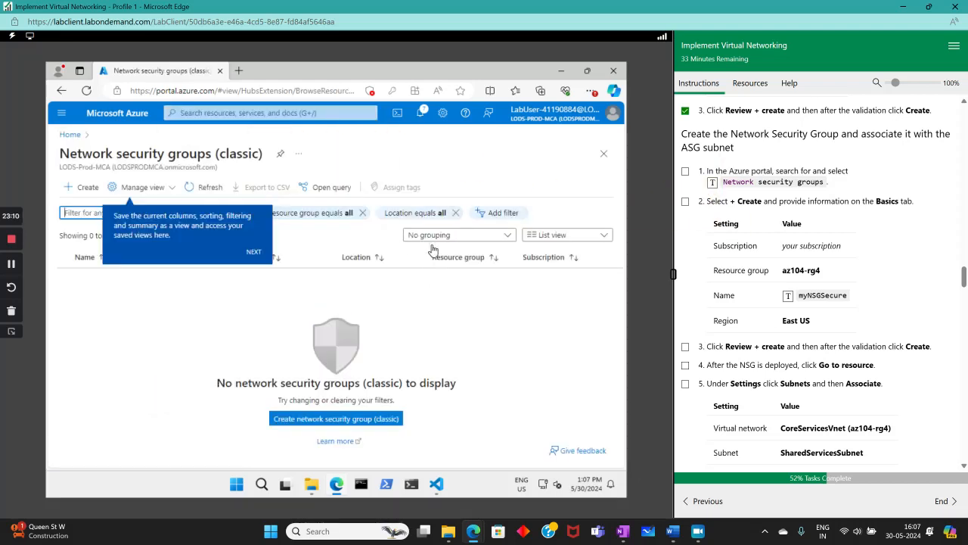
pyautogui.click(83, 187)
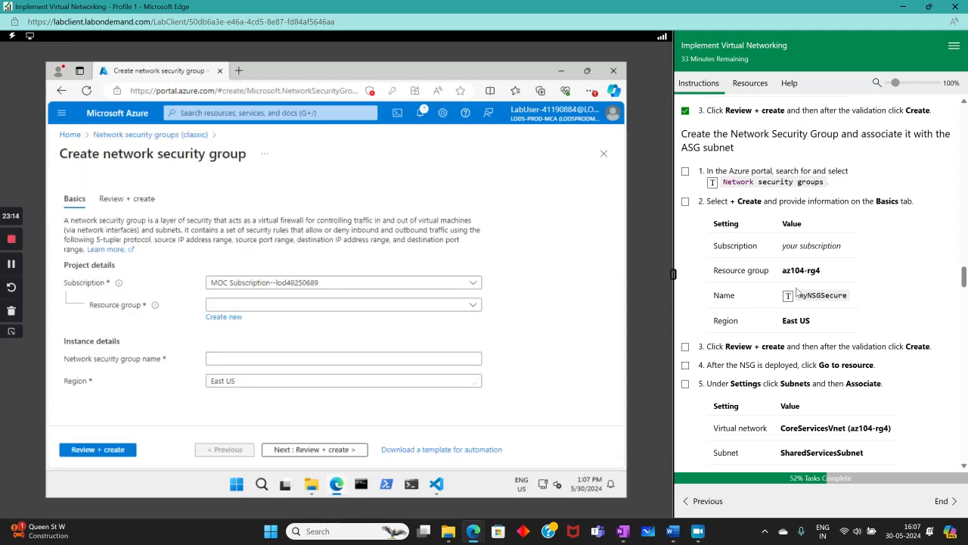
pyautogui.click(256, 110)
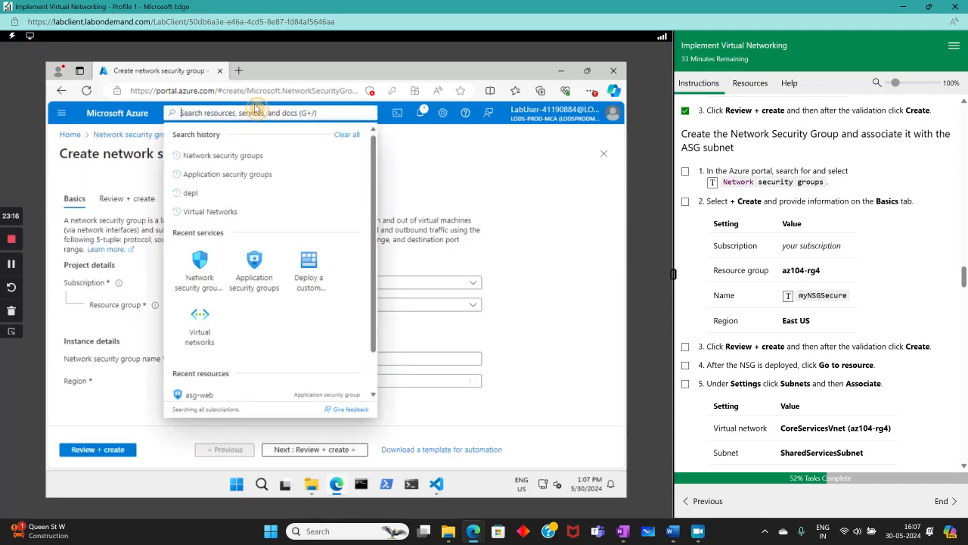
pyautogui.click(252, 157)
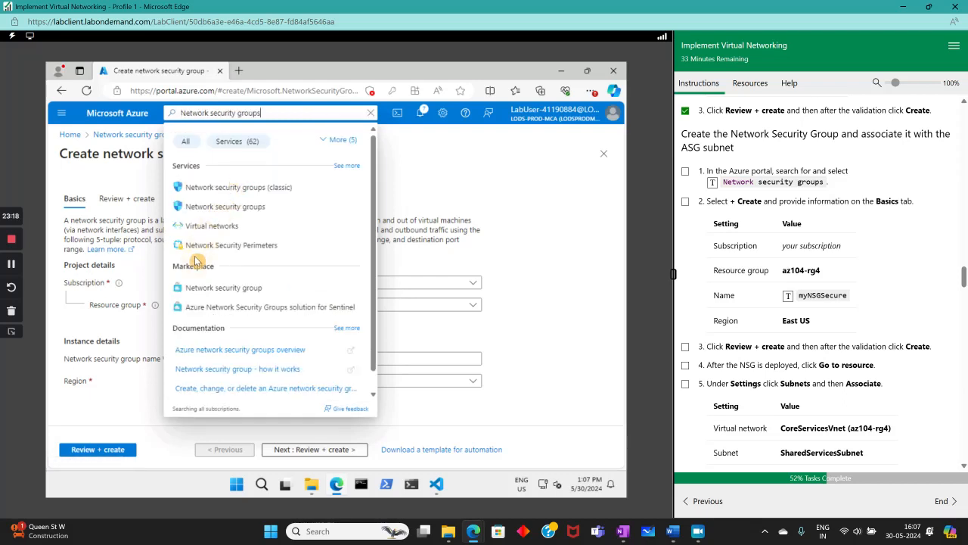
pyautogui.click(231, 207)
pyautogui.click(79, 195)
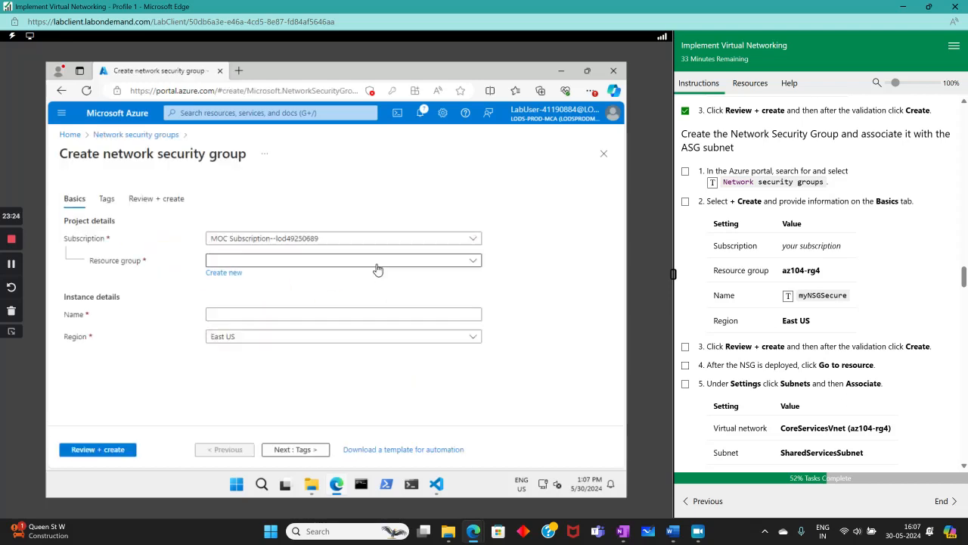
# - Create network security group myNSGSecure in resource group az104-rg4
pyautogui.click(376, 260)
pyautogui.click(299, 299)
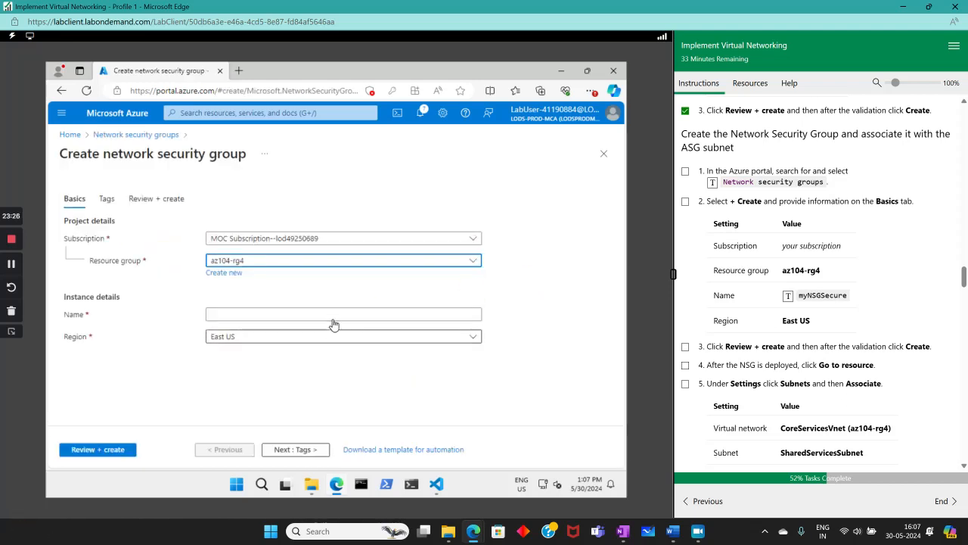
pyautogui.click(353, 314)
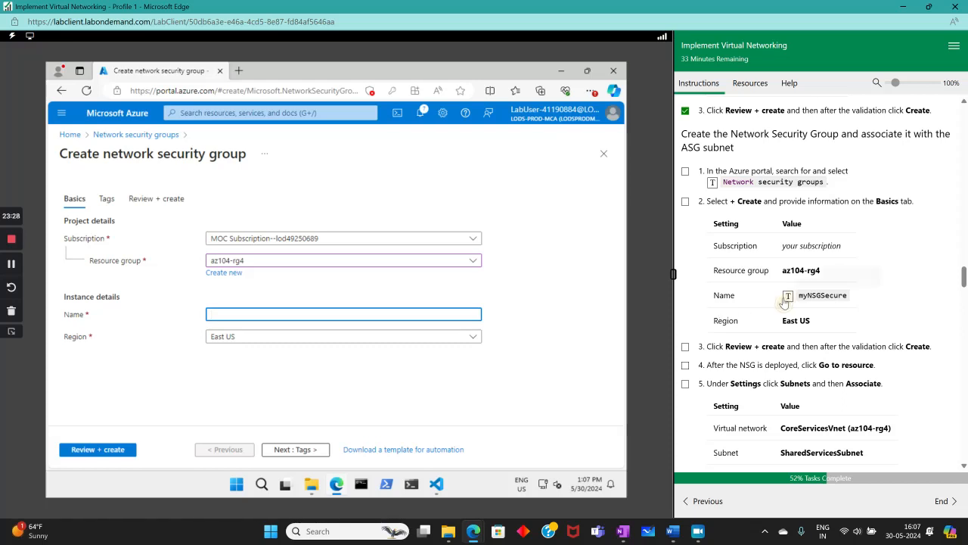
pyautogui.click(788, 295)
pyautogui.click(95, 451)
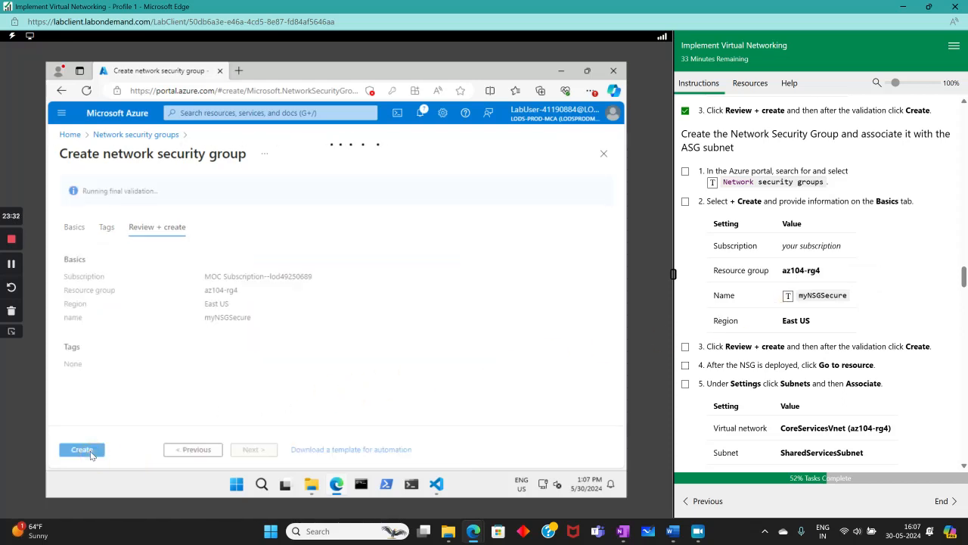
pyautogui.click(82, 449)
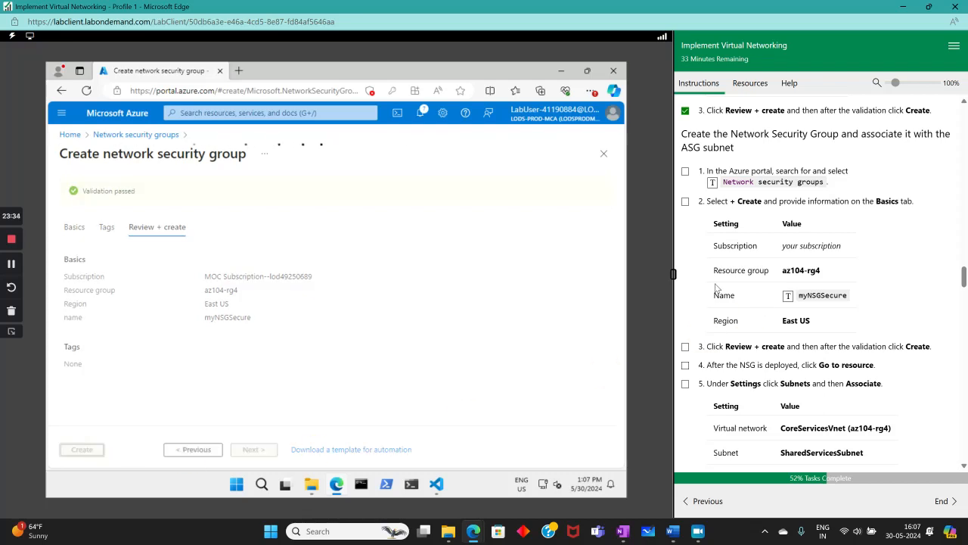
# - Tick lab steps 1 and 2 for the network security group
pyautogui.click(686, 171)
pyautogui.click(686, 201)
pyautogui.scroll(-3, 703, 230)
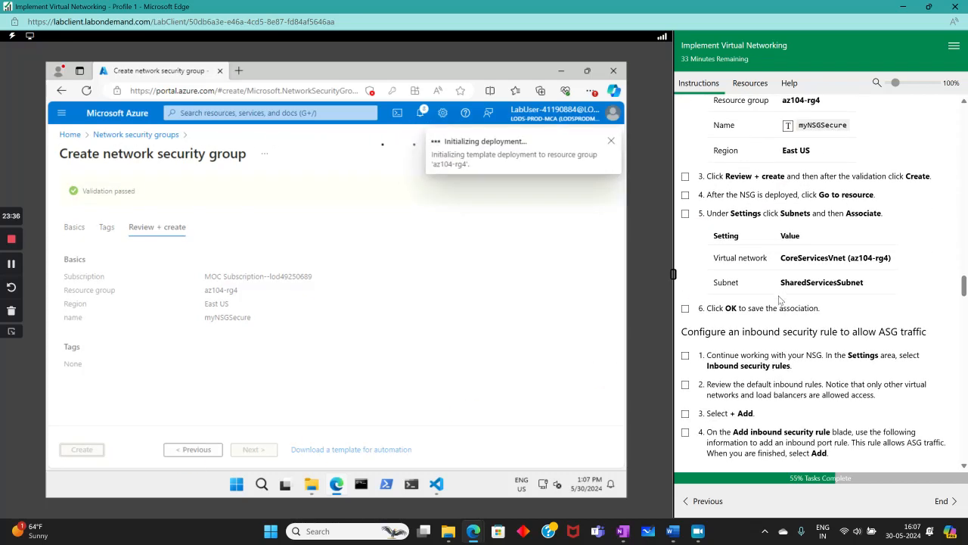
# - Tick lab steps 3-5, go to the deployed myNSGSecure, and show its Subnets page
pyautogui.click(685, 176)
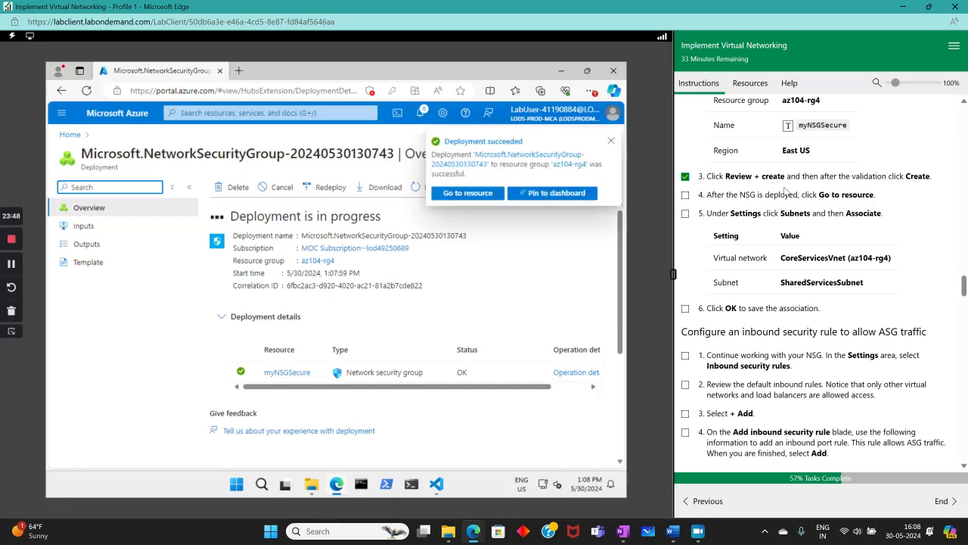
pyautogui.click(469, 193)
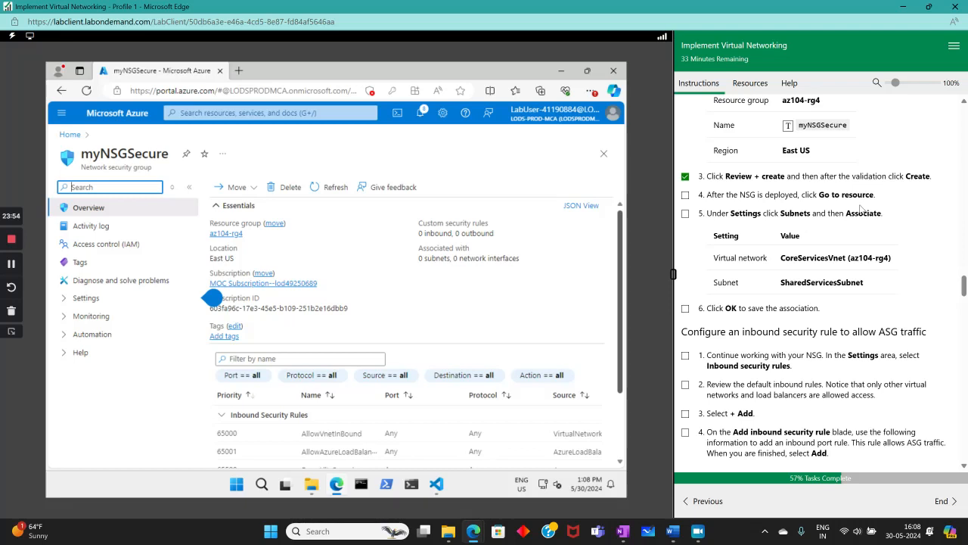
pyautogui.click(686, 215)
pyautogui.click(66, 297)
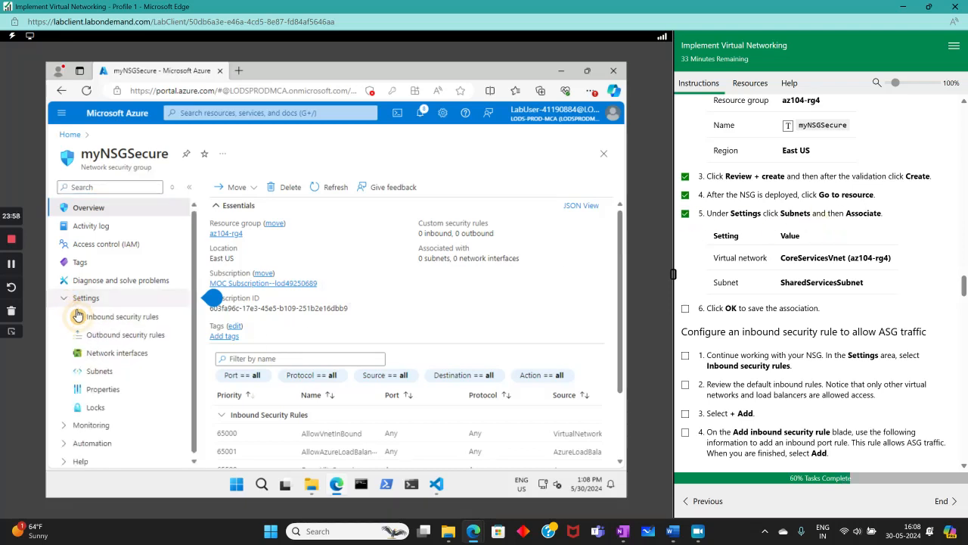
pyautogui.click(99, 371)
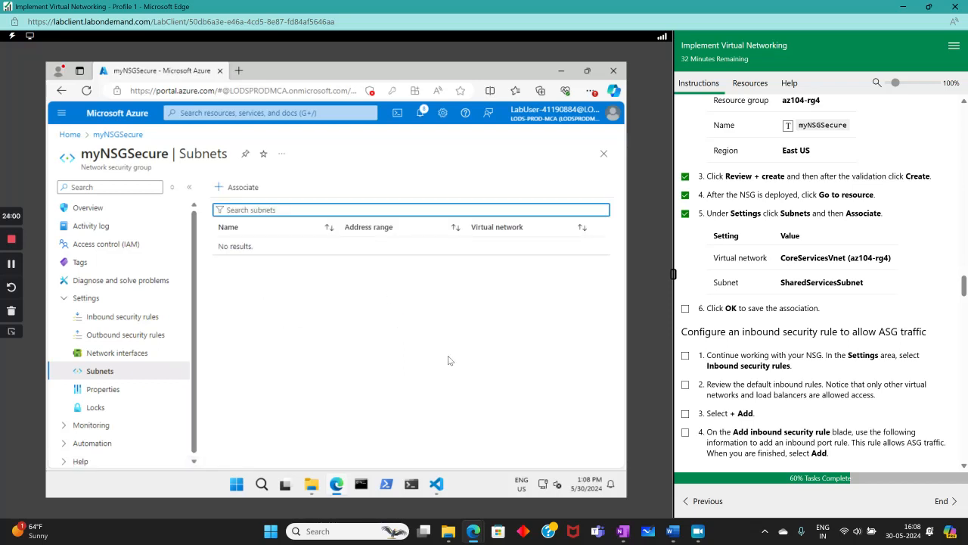
# - Associate myNSGSecure with SharedServicesSubnet in CoreServicesVnet (az104-rg4)
pyautogui.click(221, 189)
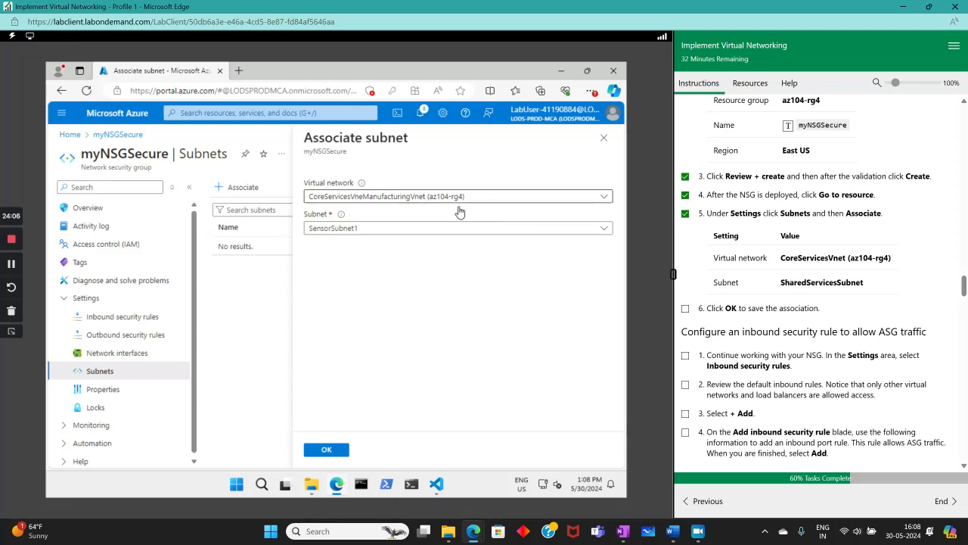
pyautogui.click(400, 230)
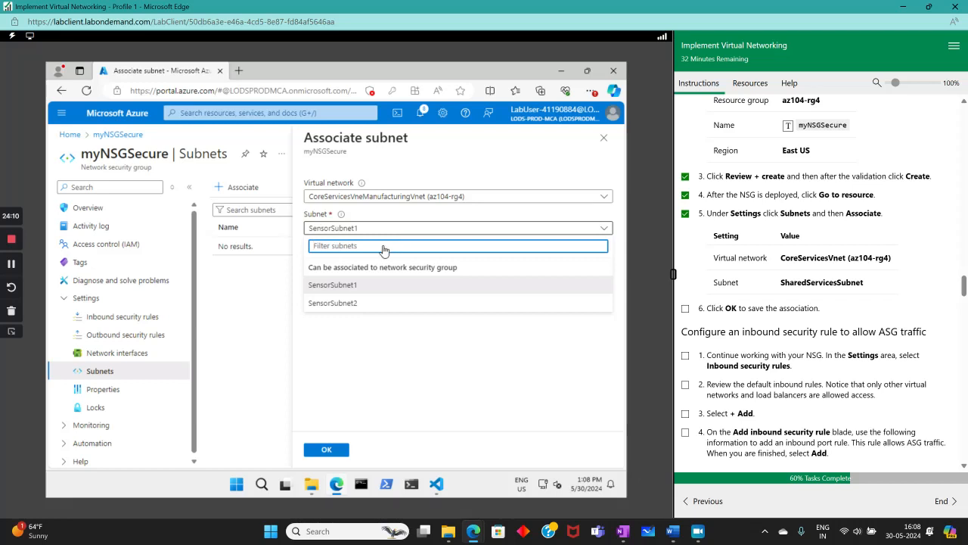
pyautogui.click(380, 330)
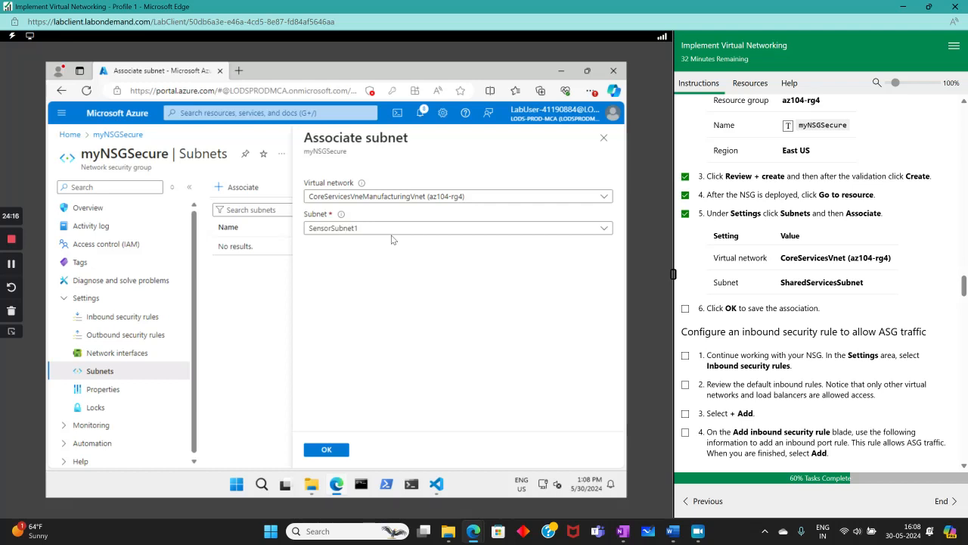
pyautogui.click(410, 199)
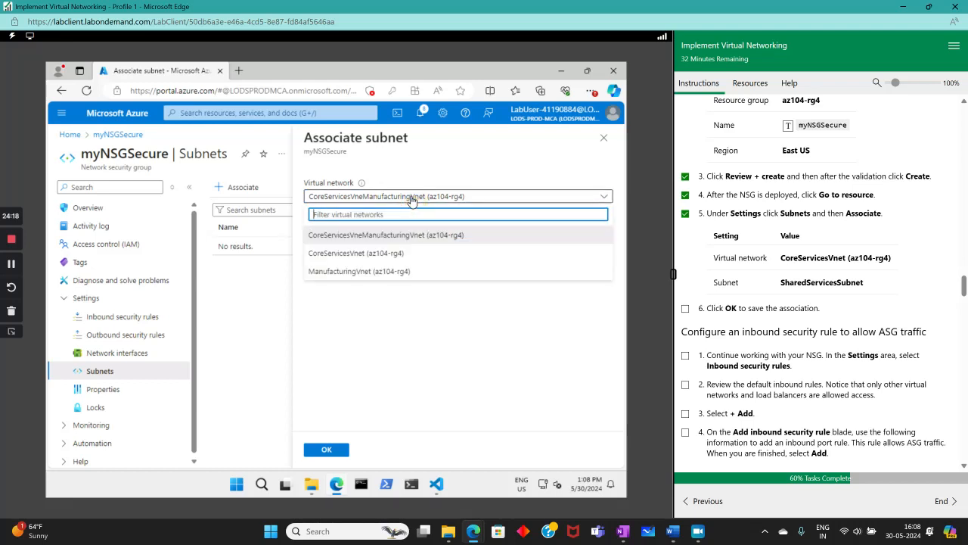
pyautogui.click(355, 254)
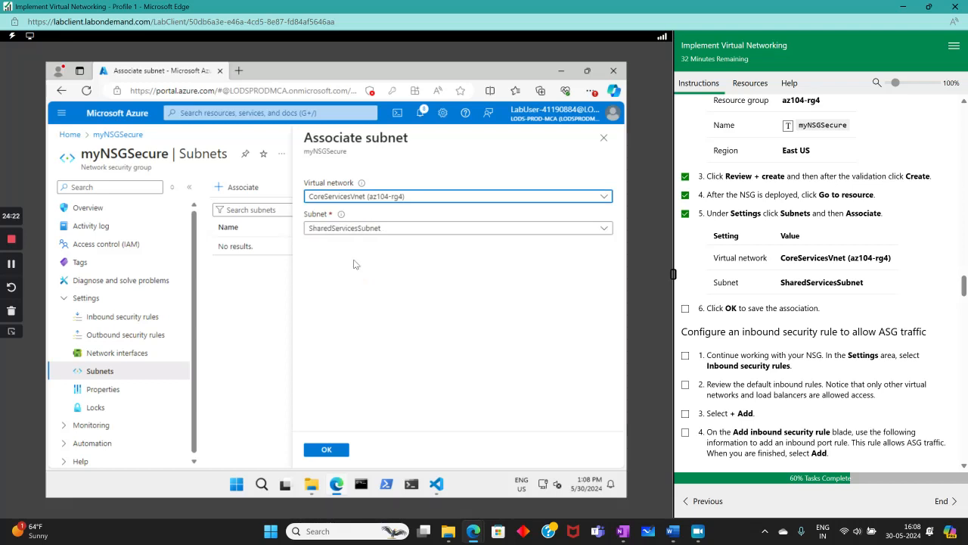
pyautogui.click(346, 227)
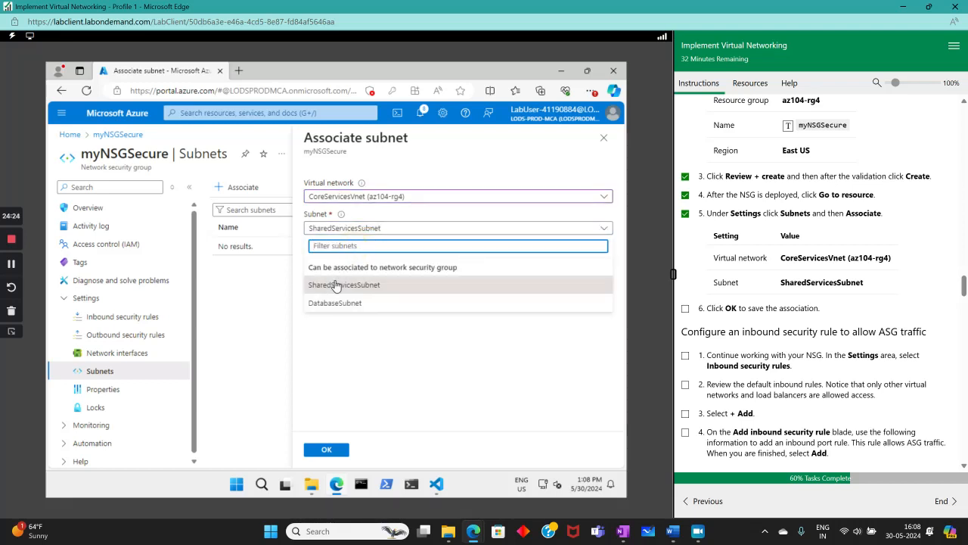
pyautogui.click(336, 286)
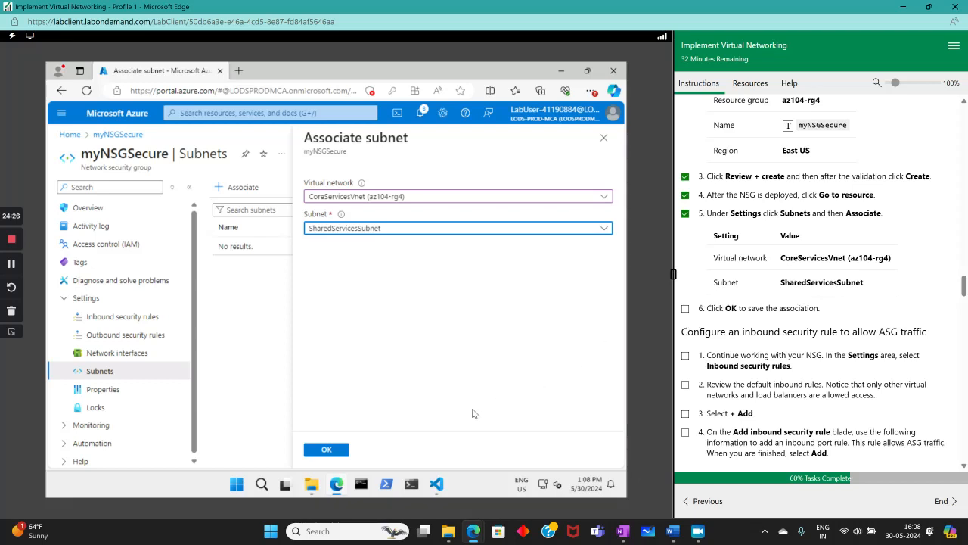
pyautogui.click(314, 452)
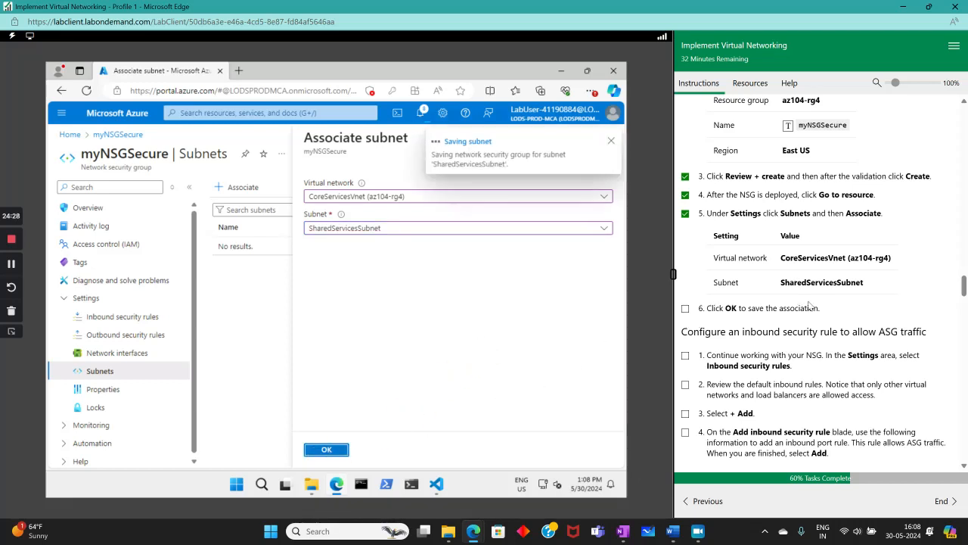
# - Tick step 6 in the lab instructions
pyautogui.click(686, 309)
pyautogui.scroll(-1, 757, 325)
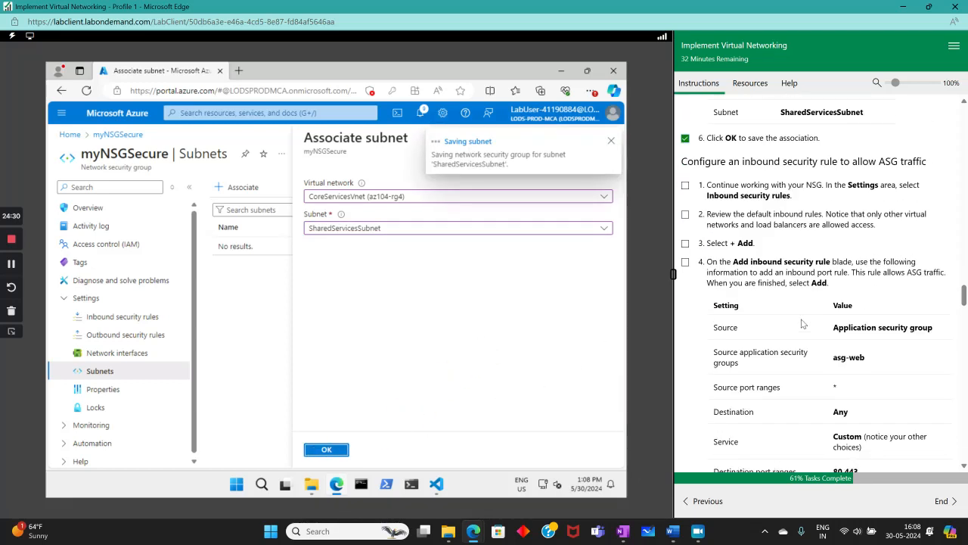
pyautogui.scroll(1, 810, 333)
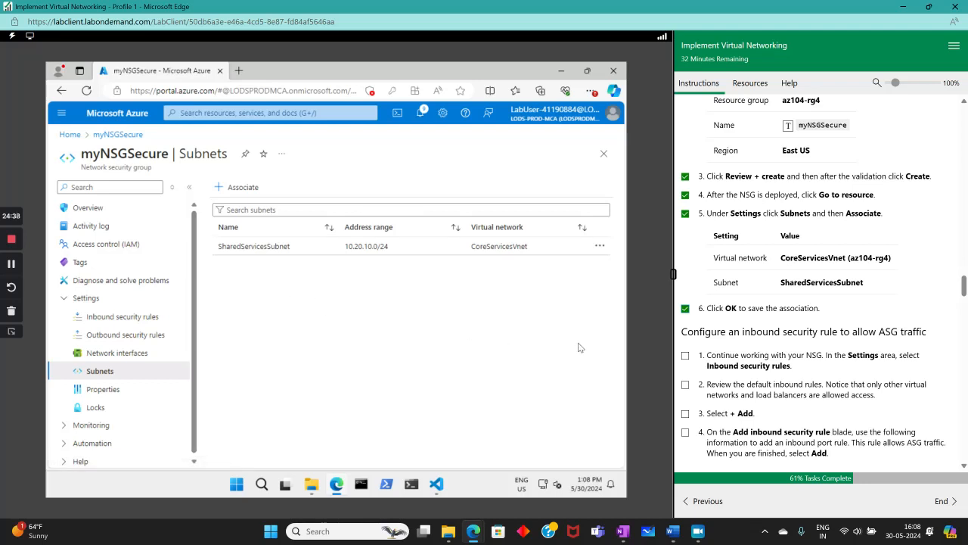
pyautogui.scroll(3, 863, 314)
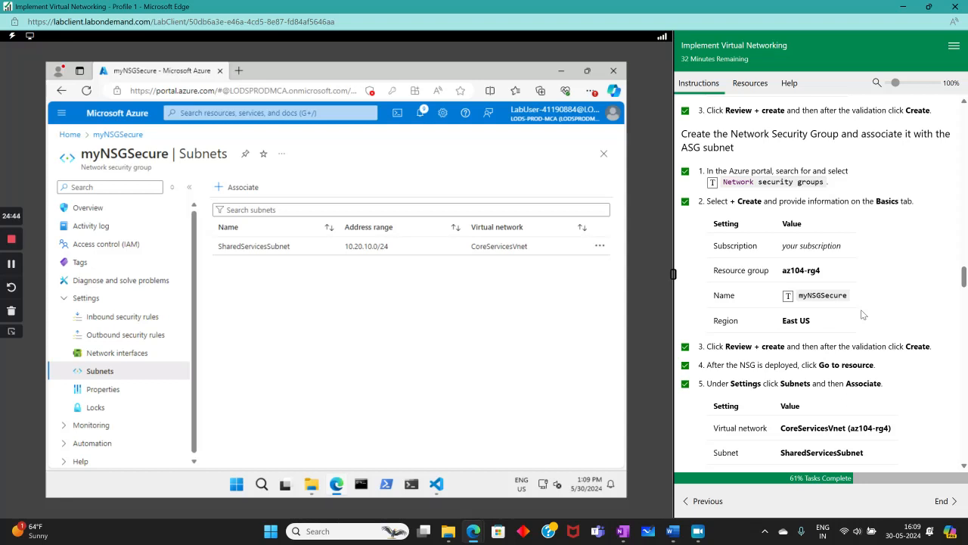
pyautogui.scroll(-4, 863, 314)
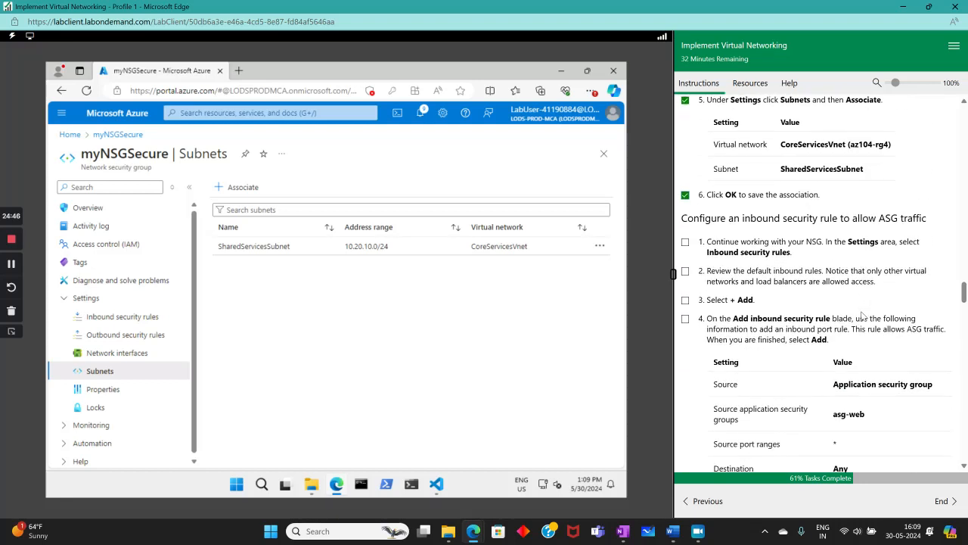
pyautogui.scroll(4, 843, 312)
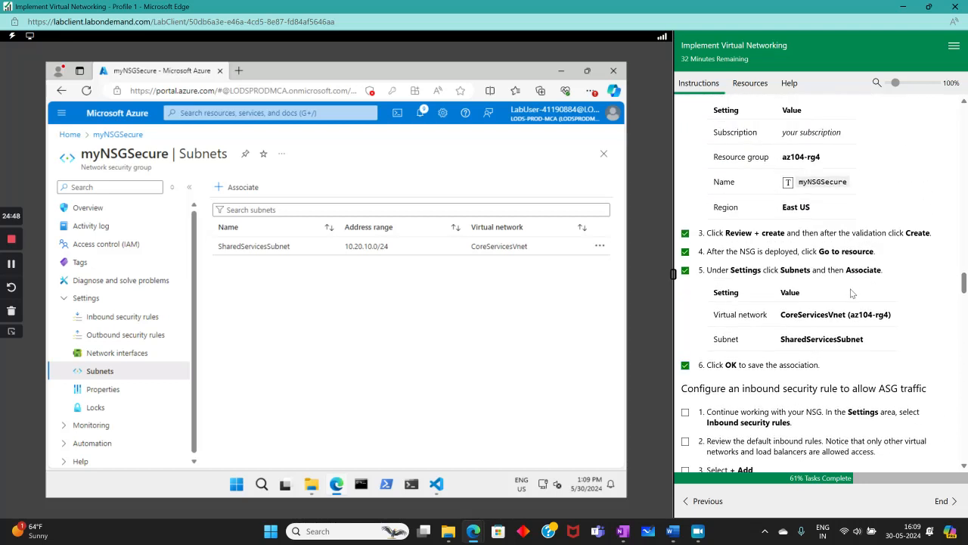
pyautogui.scroll(-4, 851, 294)
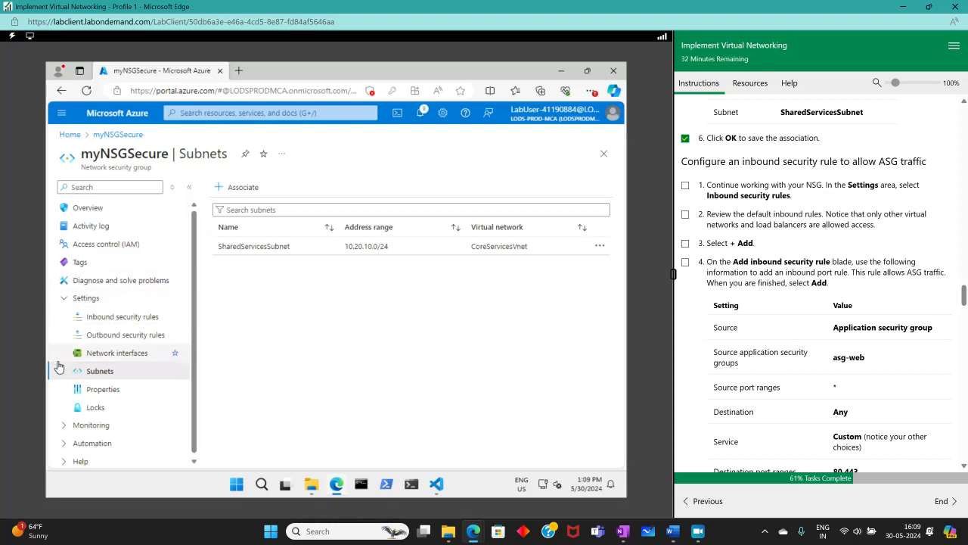
# - Show myNSGSecure's inbound security rules, scroll the grid through the three defaults, and tick lab steps 1-3
pyautogui.click(92, 316)
pyautogui.click(686, 185)
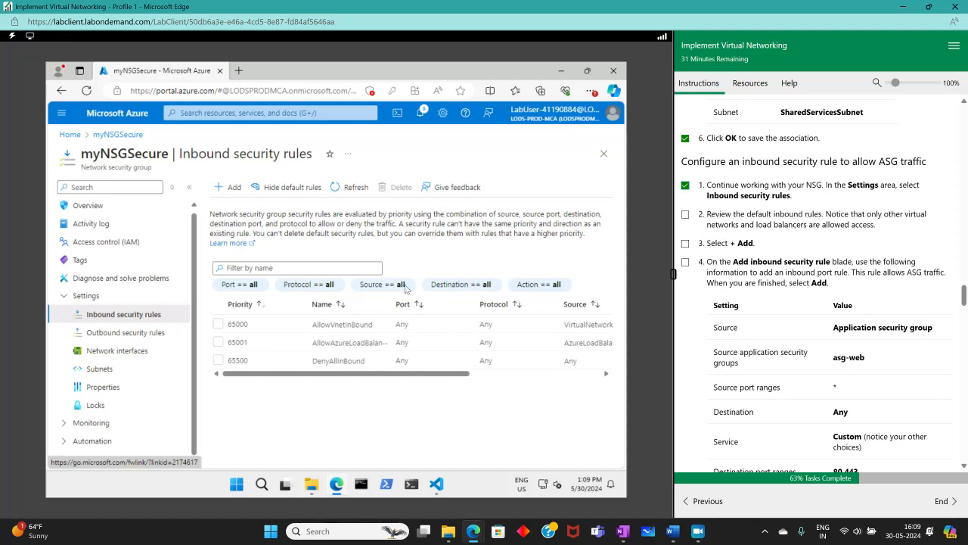
pyautogui.moveTo(277, 372); pyautogui.dragTo(407, 374)
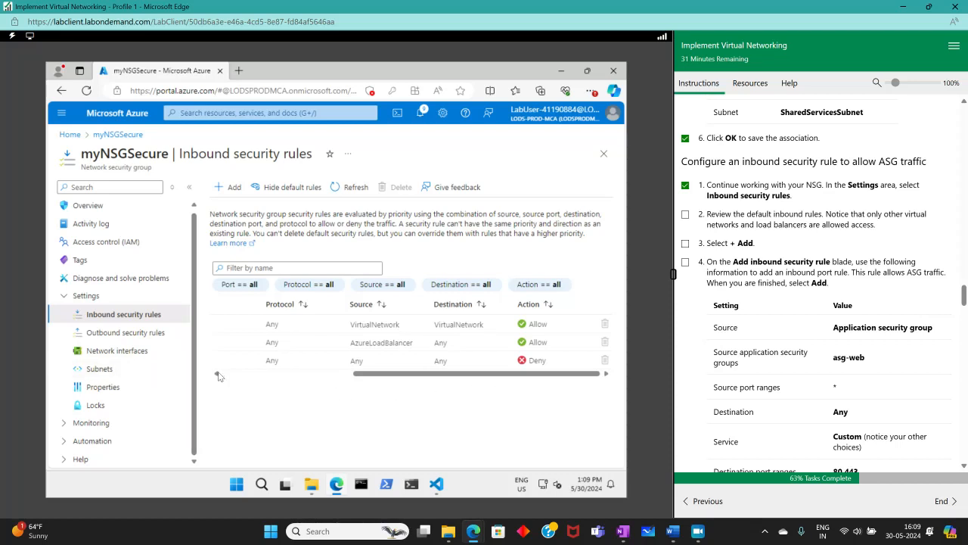
pyautogui.click(261, 374)
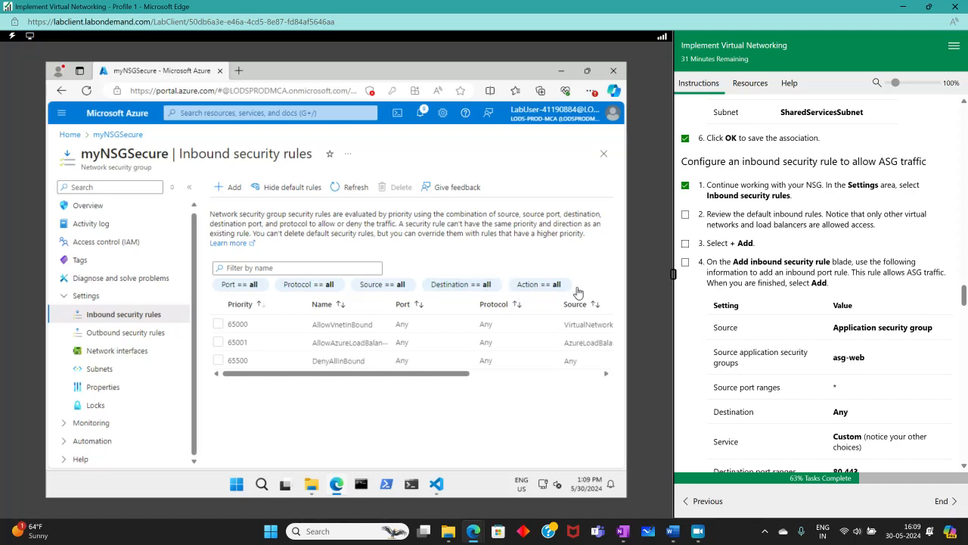
pyautogui.click(685, 215)
pyautogui.moveTo(432, 373); pyautogui.dragTo(511, 382)
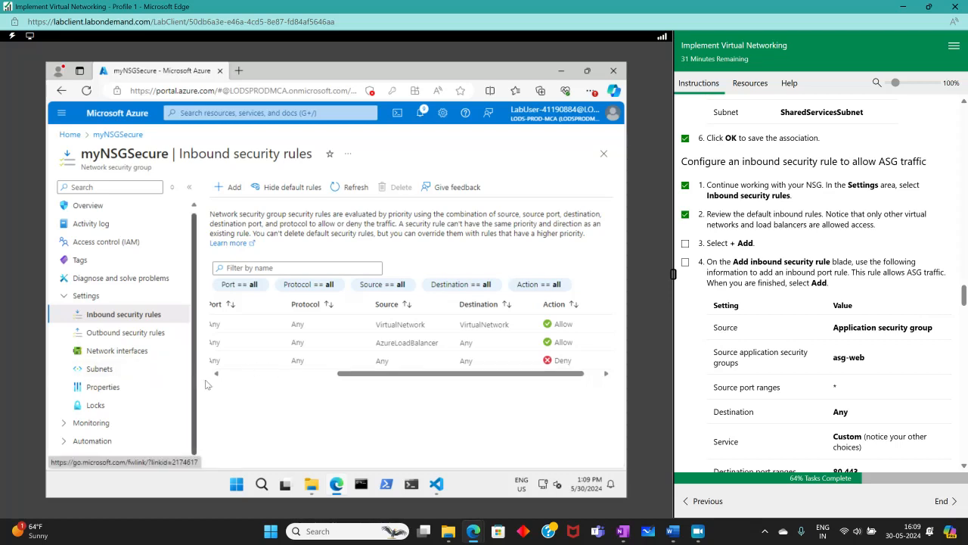
pyautogui.click(237, 373)
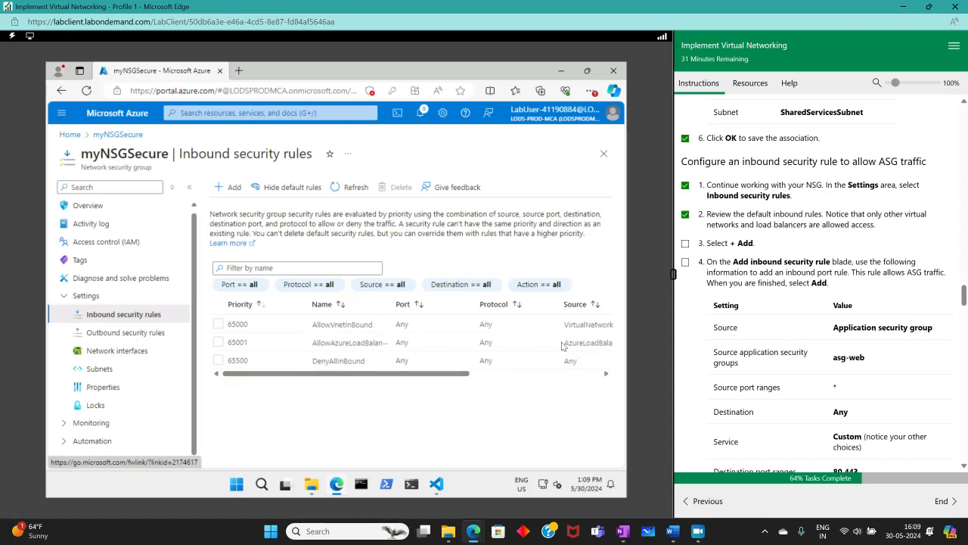
pyautogui.click(444, 374)
pyautogui.moveTo(445, 374); pyautogui.dragTo(583, 382)
pyautogui.moveTo(484, 389); pyautogui.dragTo(323, 389)
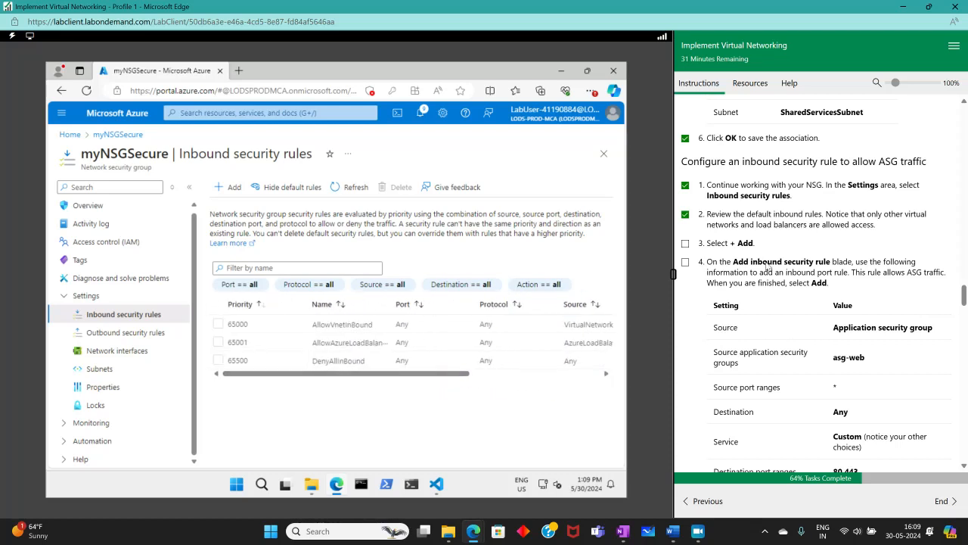
pyautogui.click(685, 244)
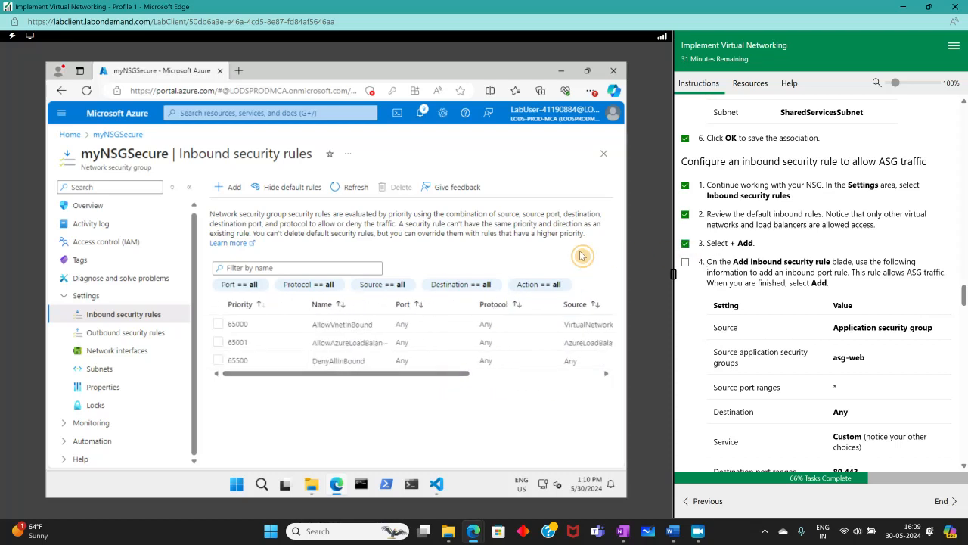
# - Start a new inbound rule with source Application security group asg-web
pyautogui.click(229, 186)
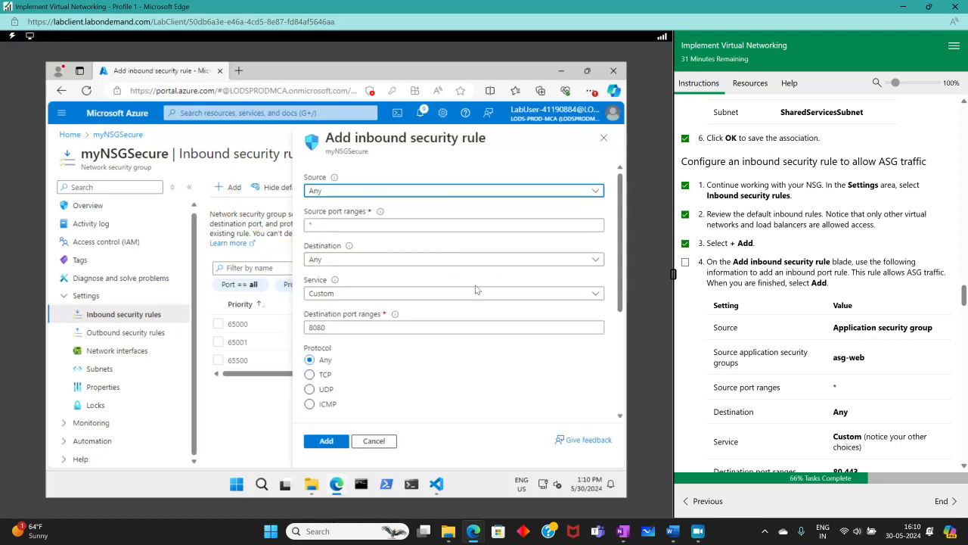
pyautogui.click(370, 192)
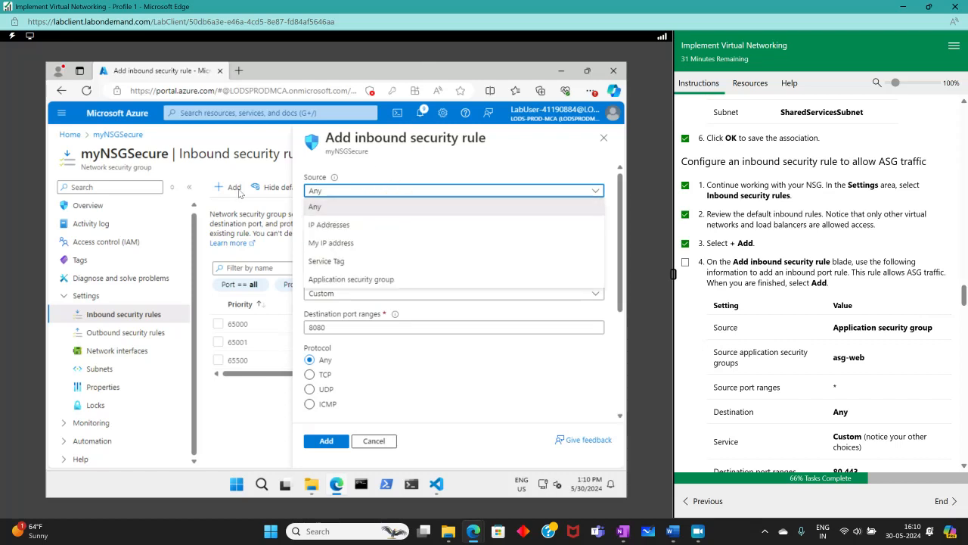
pyautogui.click(324, 279)
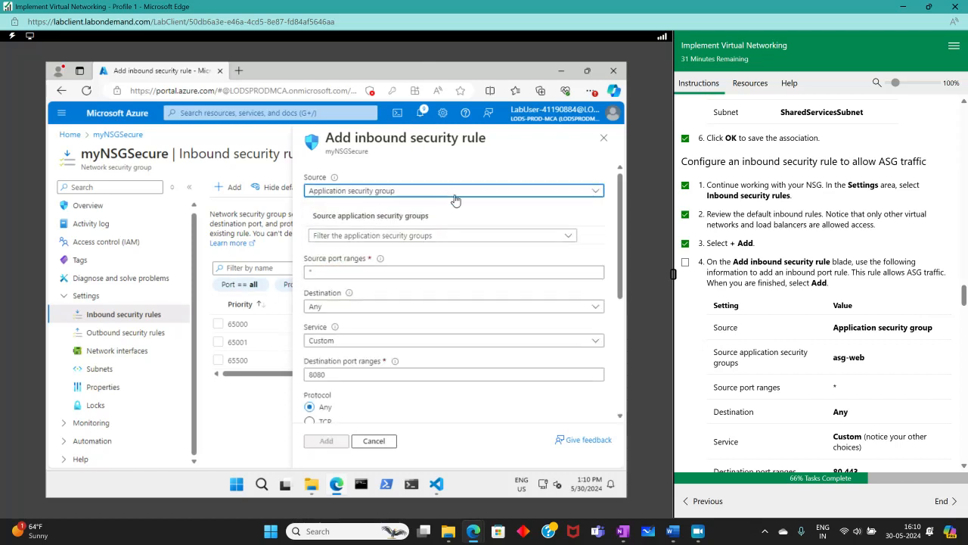
pyautogui.click(428, 236)
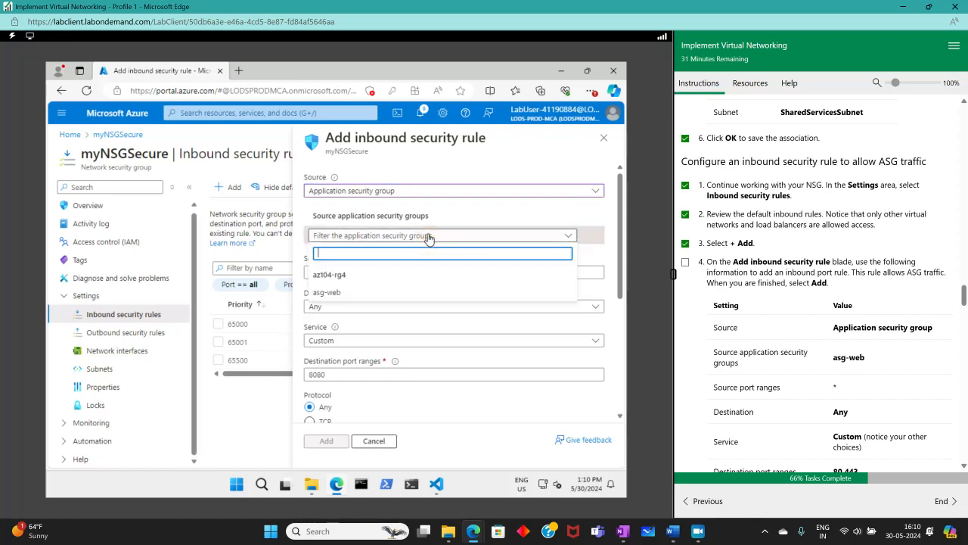
pyautogui.click(333, 295)
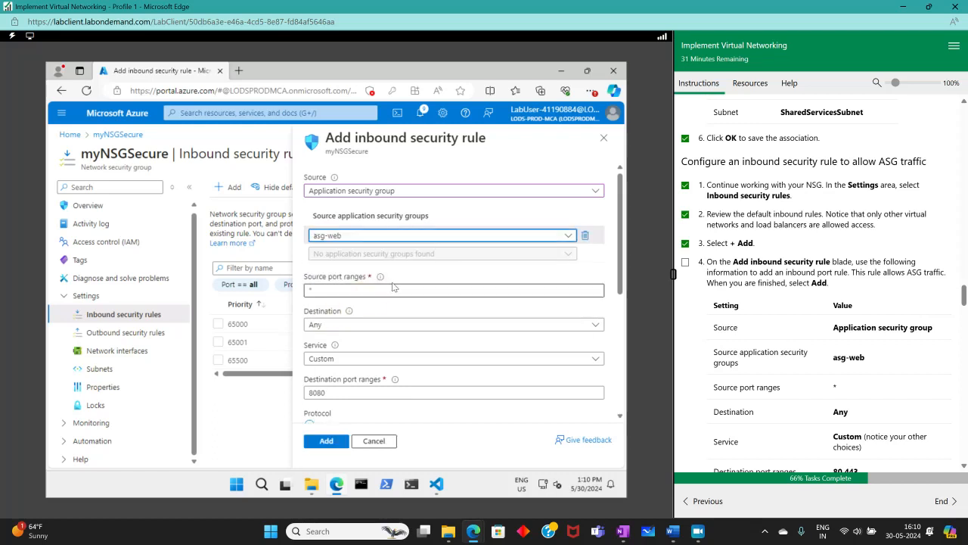
# - Set the rule's destination ports to 80,443 and protocol to TCP
pyautogui.moveTo(382, 282)
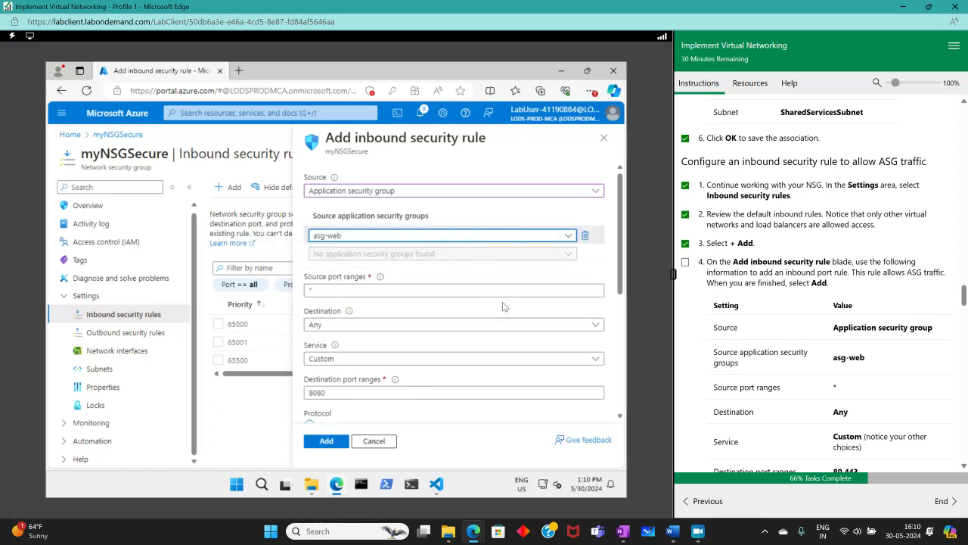
pyautogui.scroll(-2, 491, 314)
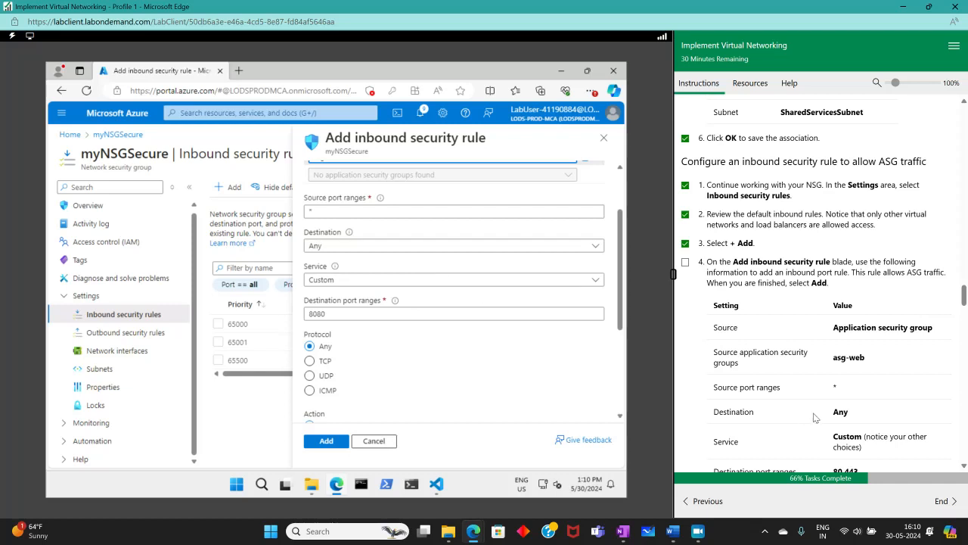
pyautogui.scroll(-1, 814, 409)
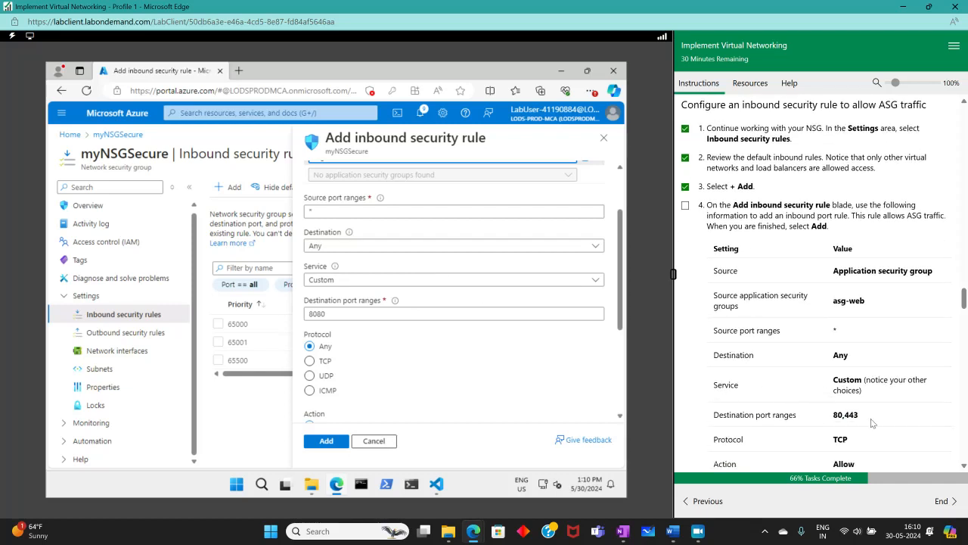
pyautogui.scroll(-1, 871, 423)
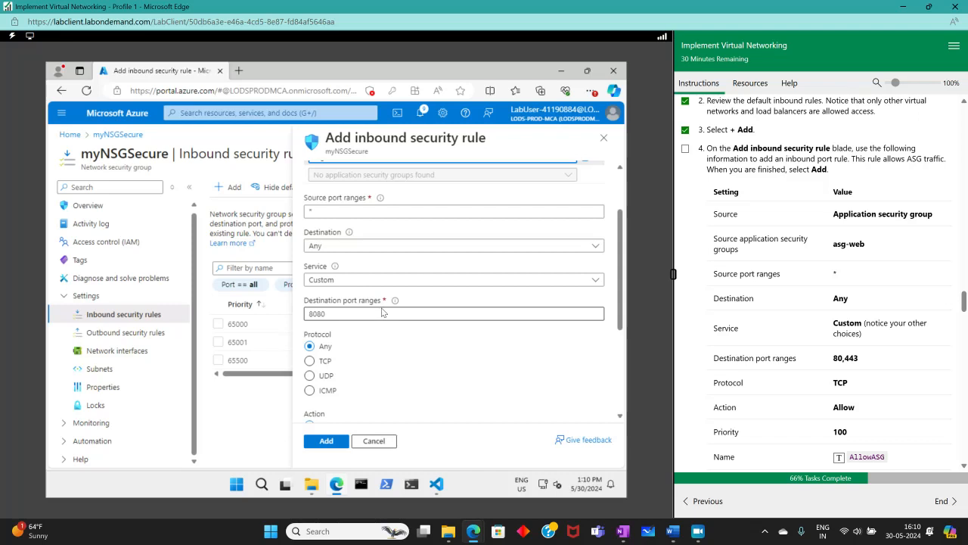
pyautogui.moveTo(382, 311); pyautogui.dragTo(284, 336)
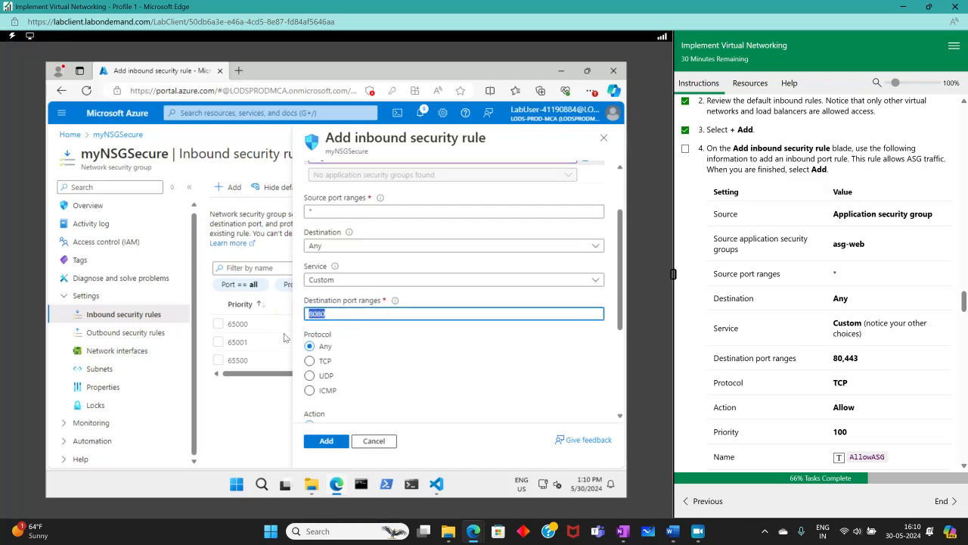
pyautogui.write('80,443')
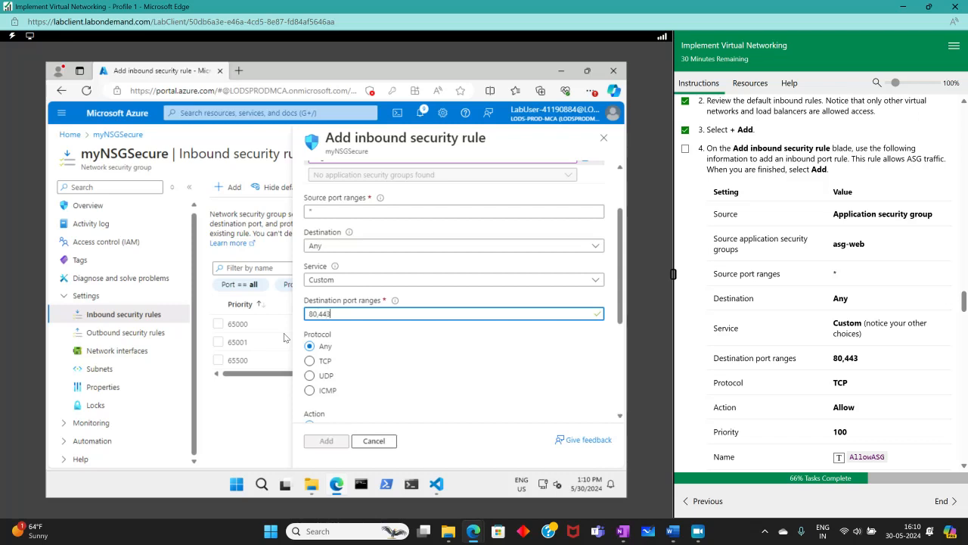
pyautogui.click(309, 361)
# - Name the rule AllowASG and add it
pyautogui.scroll(-3, 405, 401)
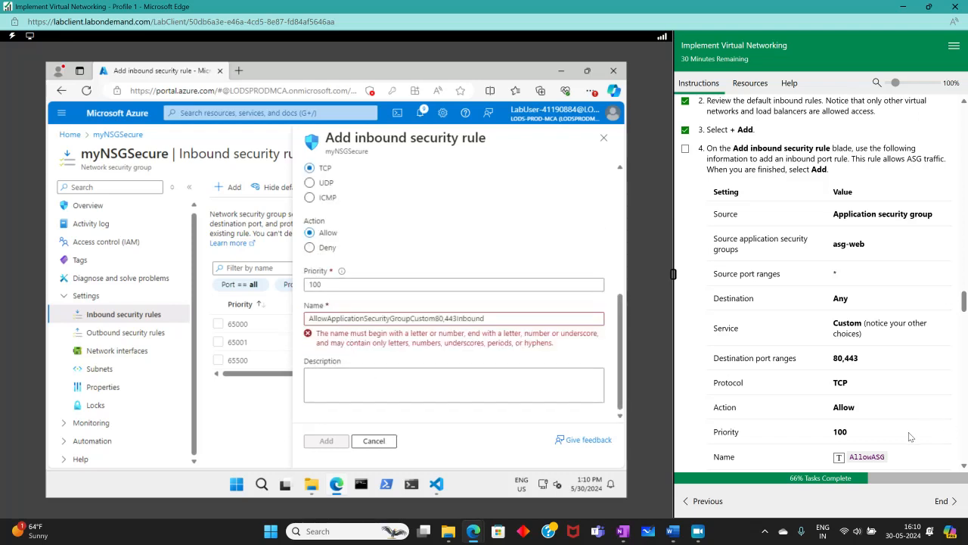
pyautogui.scroll(-3, 736, 369)
pyautogui.click(391, 318)
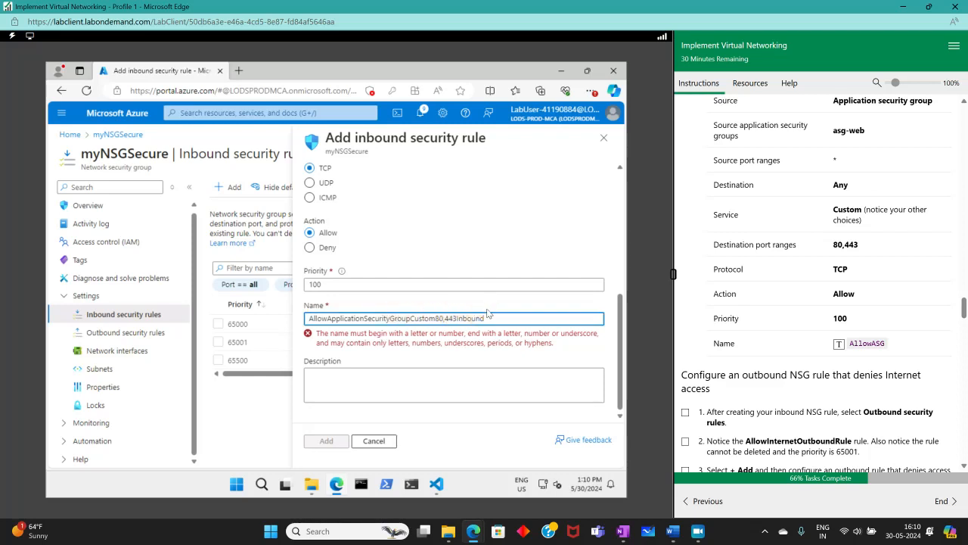
pyautogui.moveTo(485, 318); pyautogui.dragTo(258, 342)
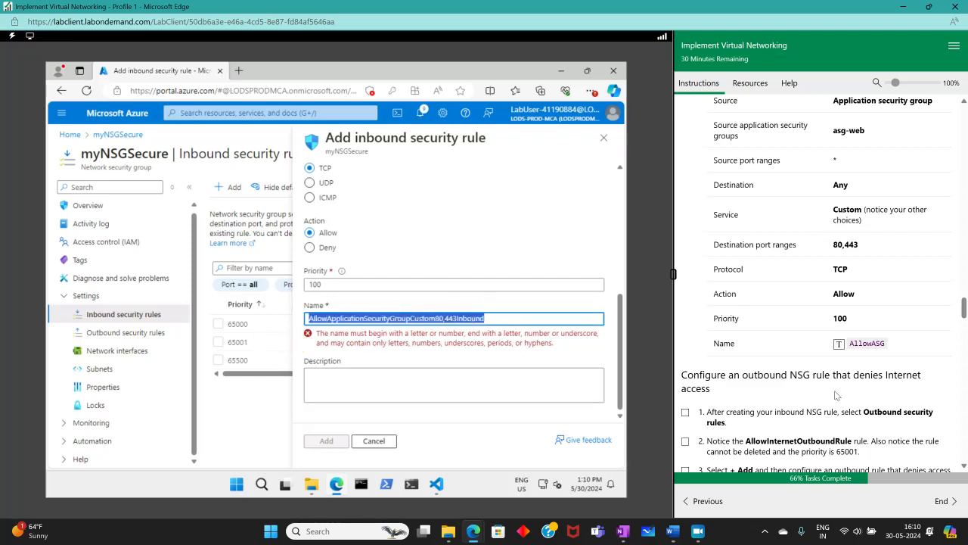
pyautogui.click(838, 344)
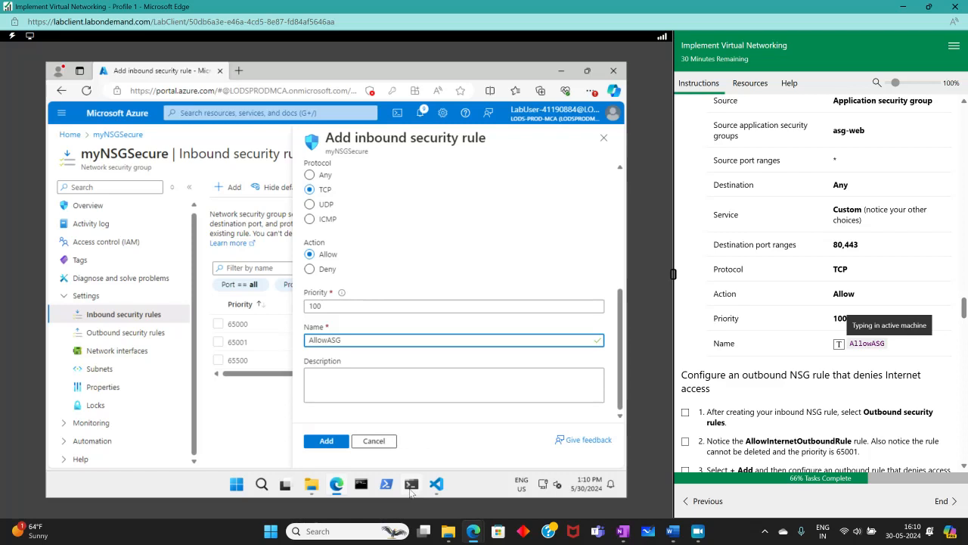
pyautogui.click(338, 444)
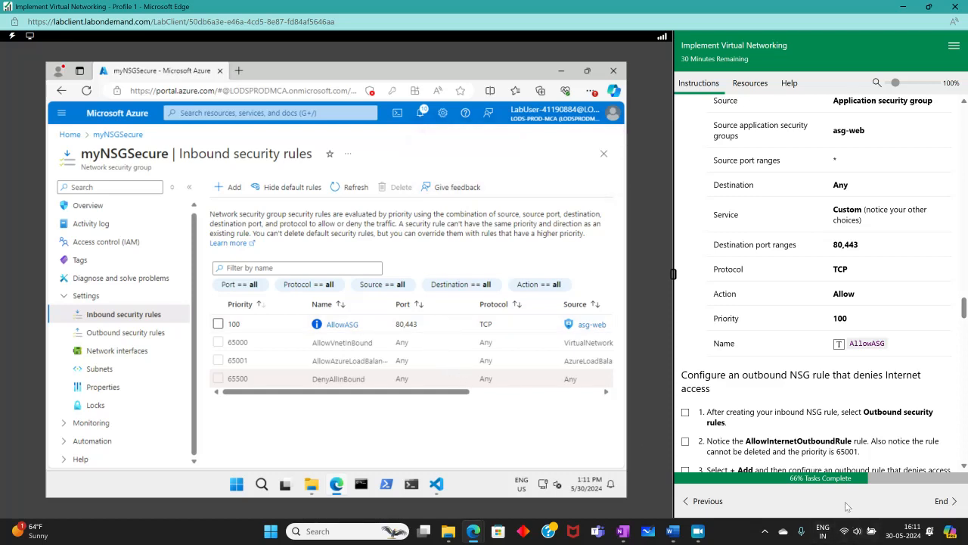
pyautogui.scroll(-1, 802, 403)
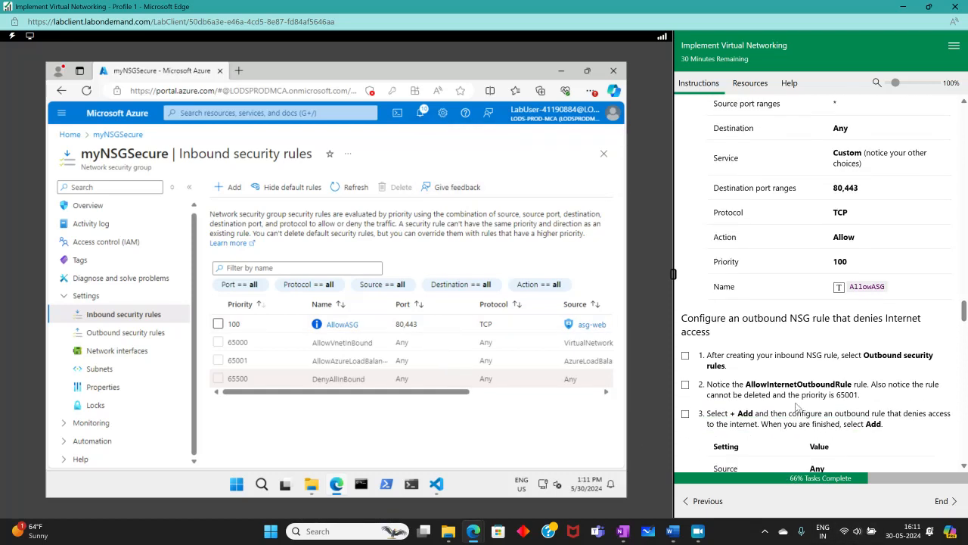
pyautogui.scroll(-2, 793, 388)
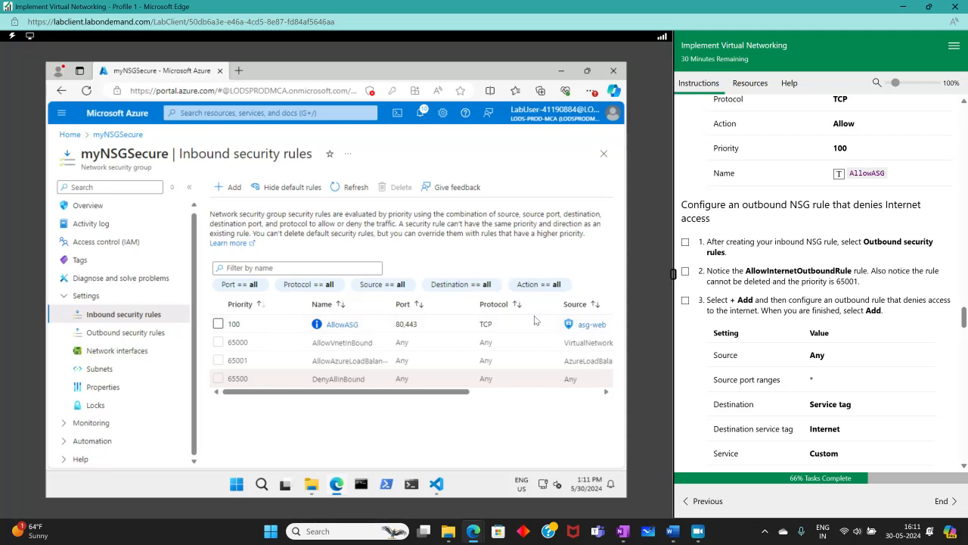
# - Switch to myNSGSecure's outbound security rules, tick the first two lab steps, and start a new outbound rule
pyautogui.click(113, 332)
pyautogui.click(789, 371)
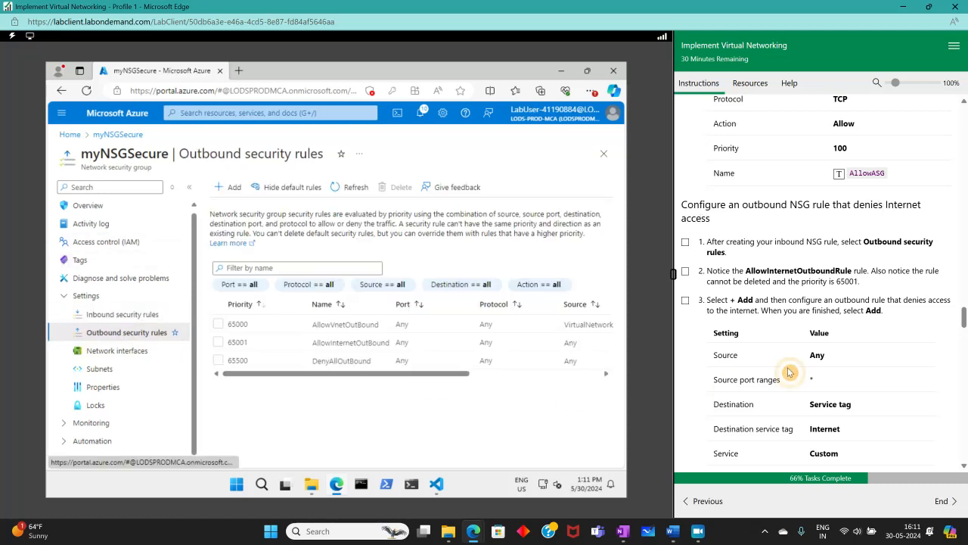
pyautogui.click(686, 243)
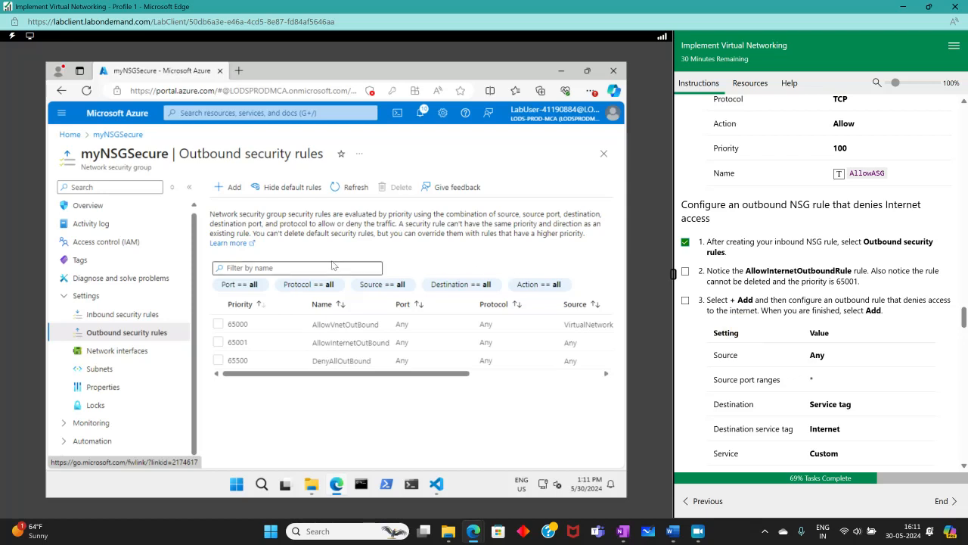
pyautogui.click(231, 187)
pyautogui.click(686, 271)
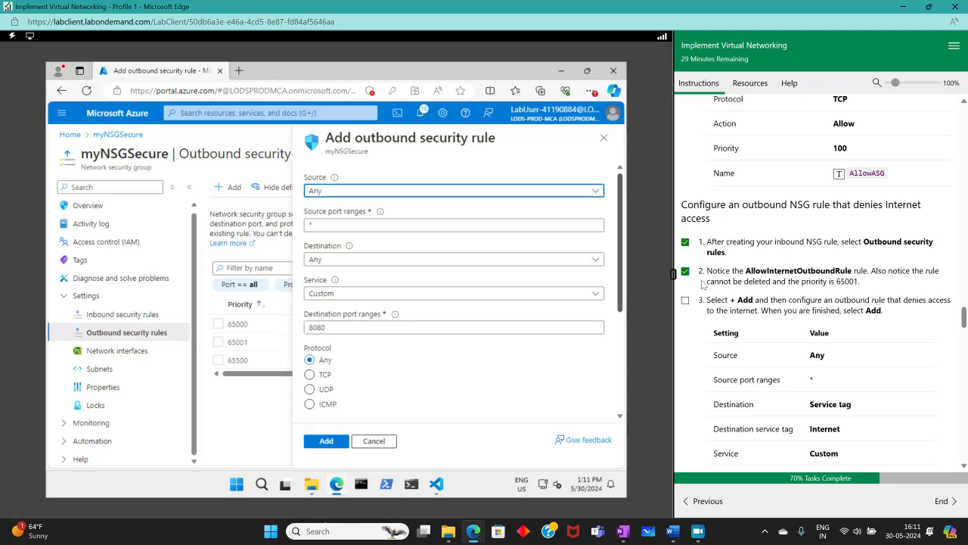
pyautogui.click(604, 138)
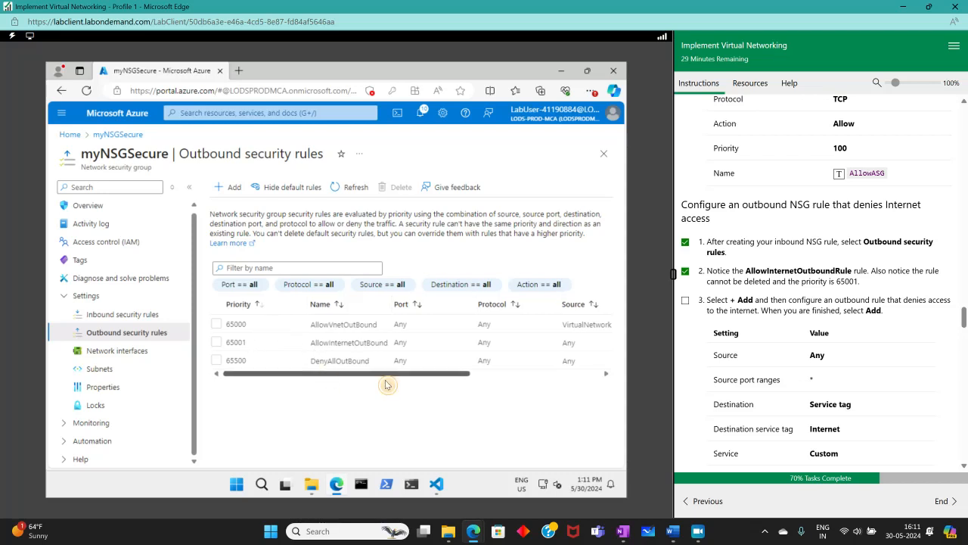
pyautogui.moveTo(389, 373); pyautogui.dragTo(299, 376)
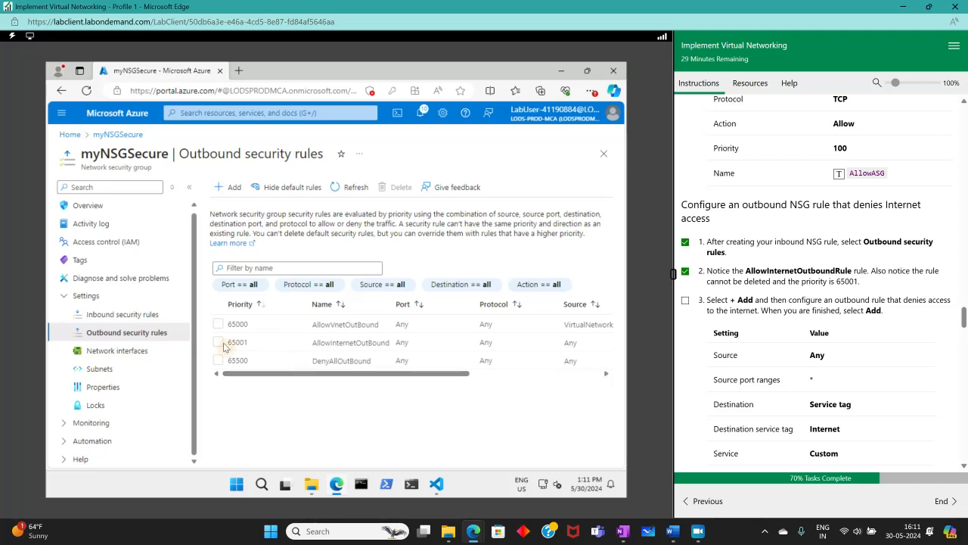
pyautogui.click(226, 187)
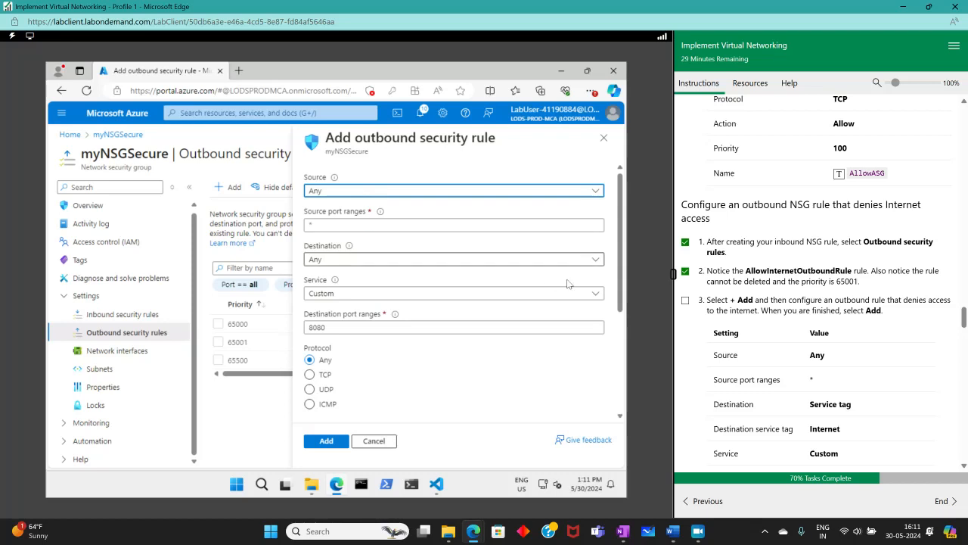
# - Set the outbound rule's destination to Service Tag Internet
pyautogui.scroll(-1, 752, 356)
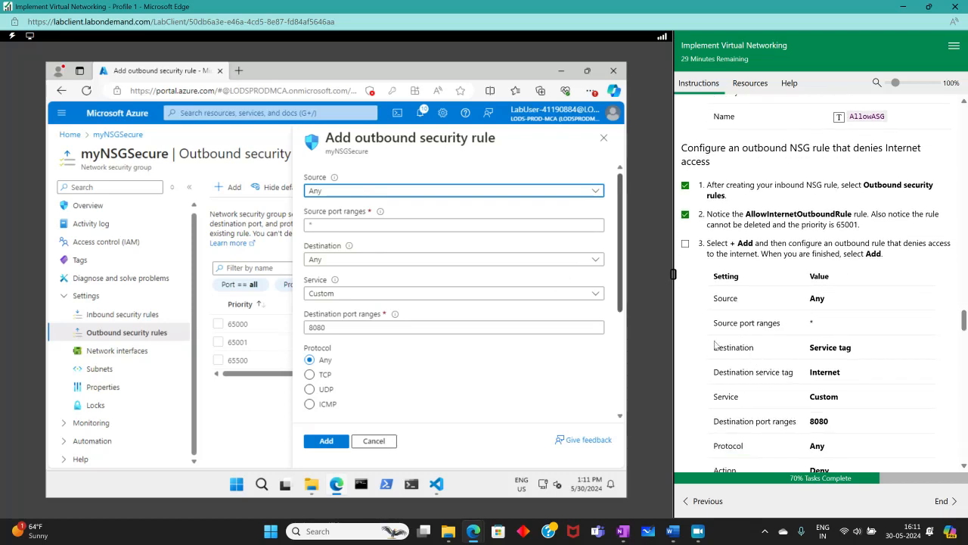
pyautogui.click(367, 261)
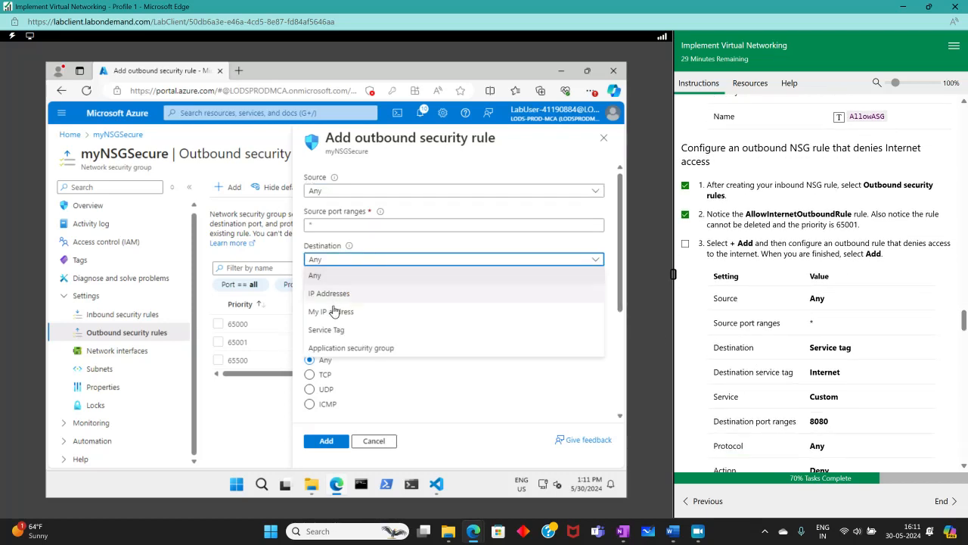
pyautogui.click(369, 328)
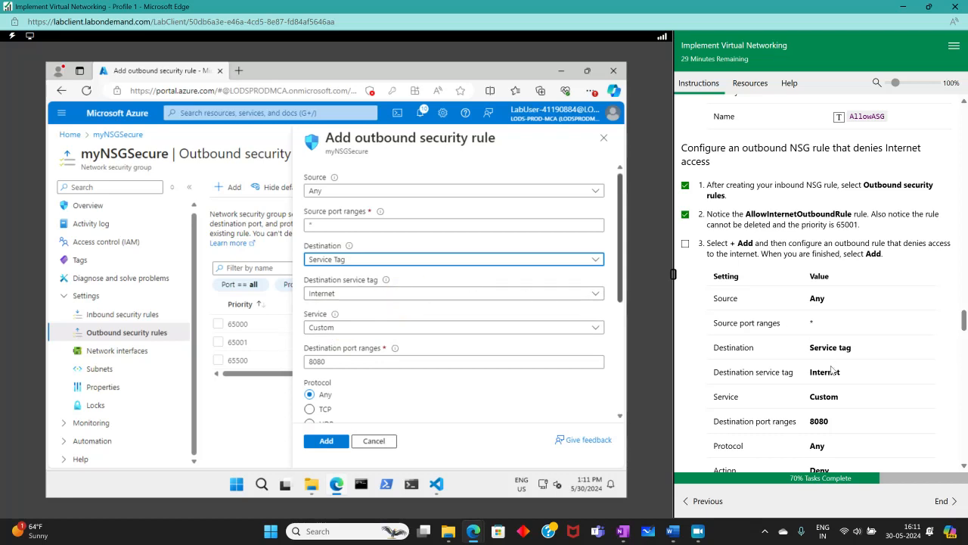
pyautogui.scroll(-1, 792, 366)
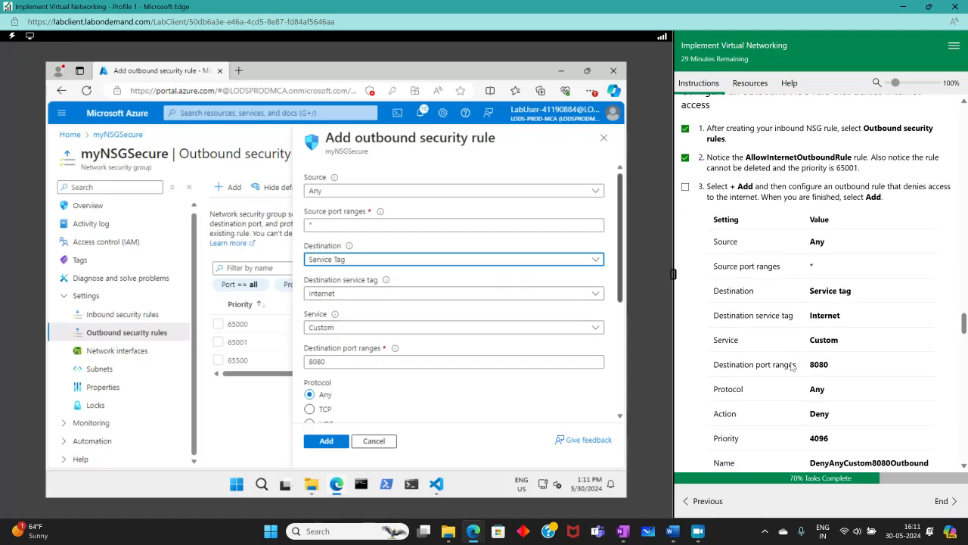
pyautogui.click(398, 297)
pyautogui.click(399, 299)
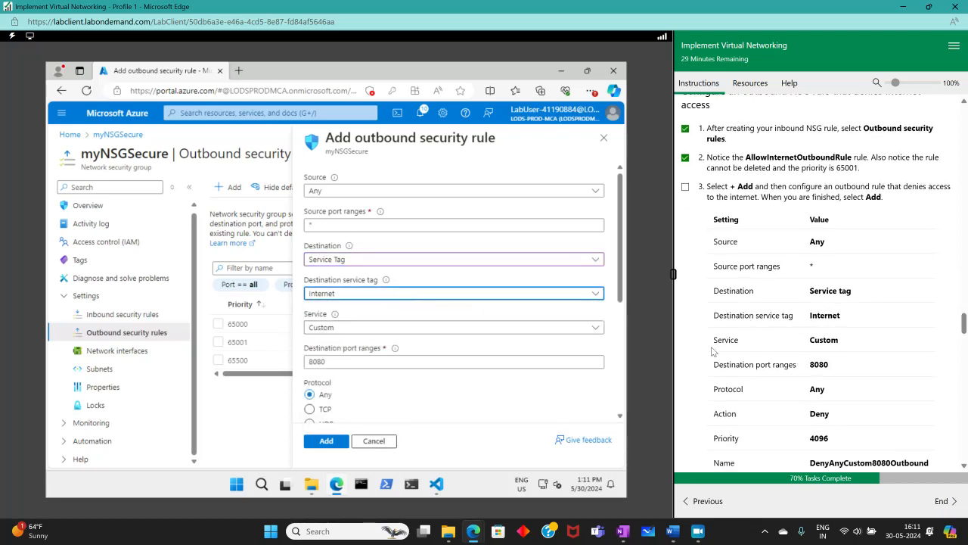
# - Change the rule action to Deny and priority to 4096
pyautogui.scroll(-1, 736, 365)
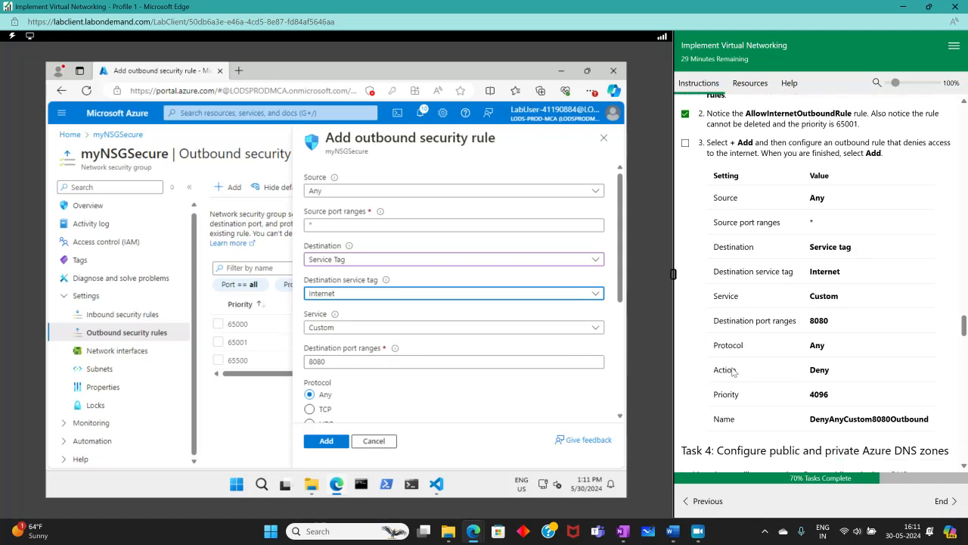
pyautogui.scroll(-1, 422, 385)
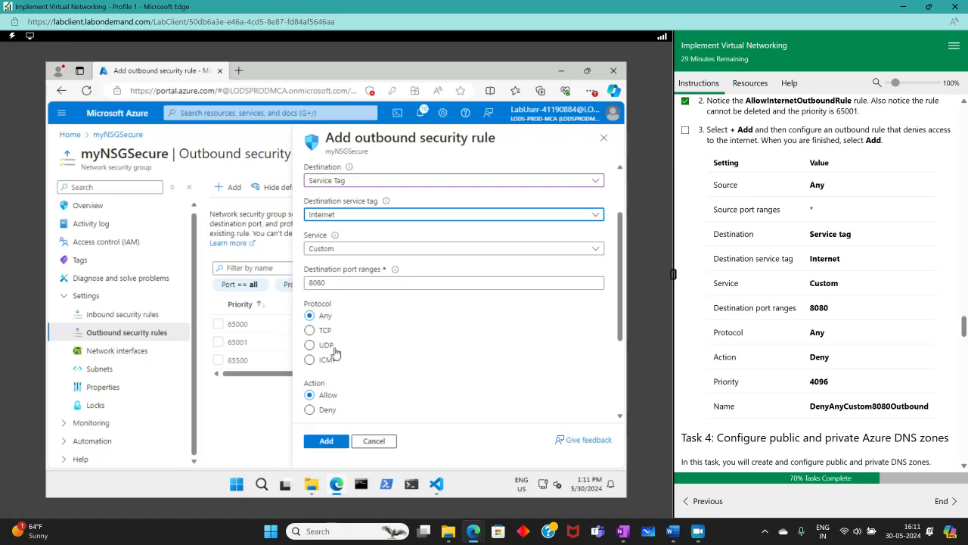
pyautogui.scroll(-1, 337, 394)
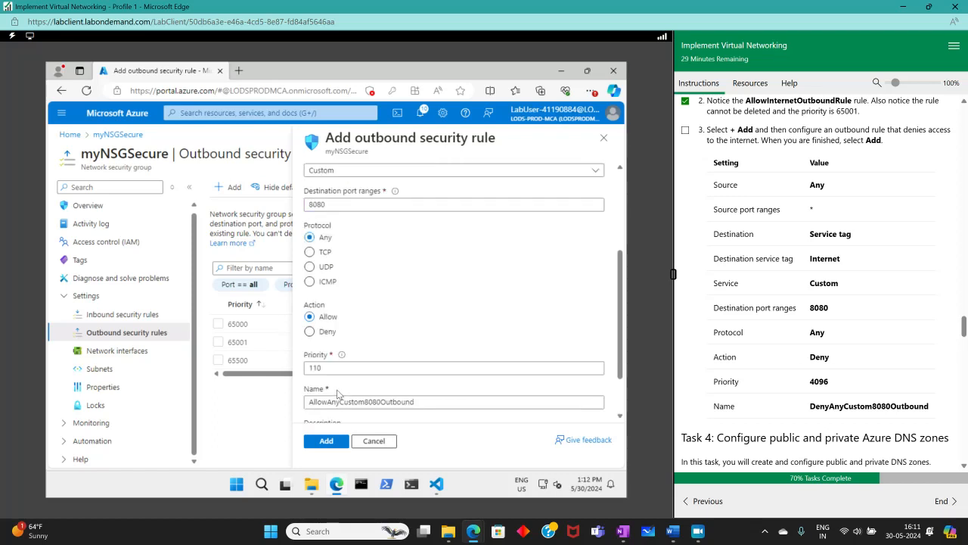
pyautogui.click(309, 332)
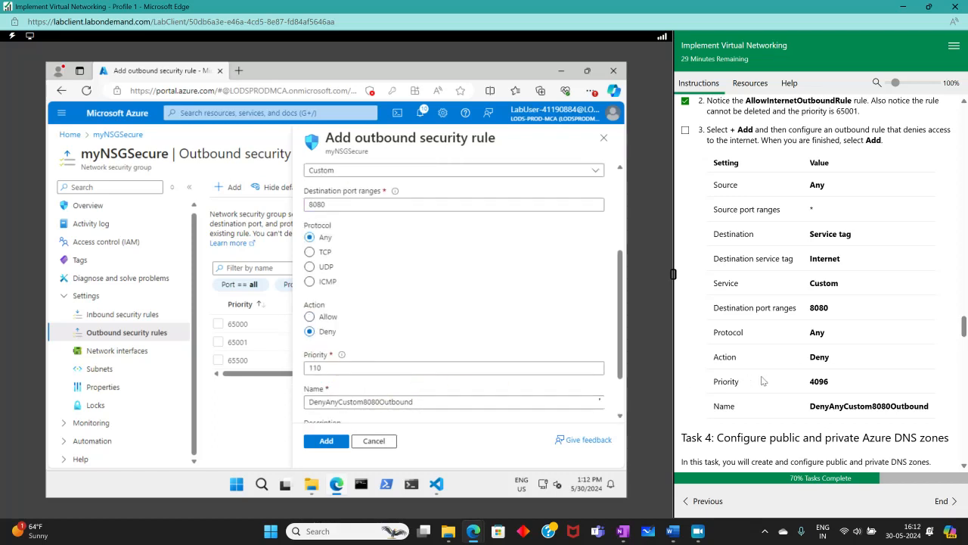
pyautogui.moveTo(355, 368); pyautogui.dragTo(279, 373)
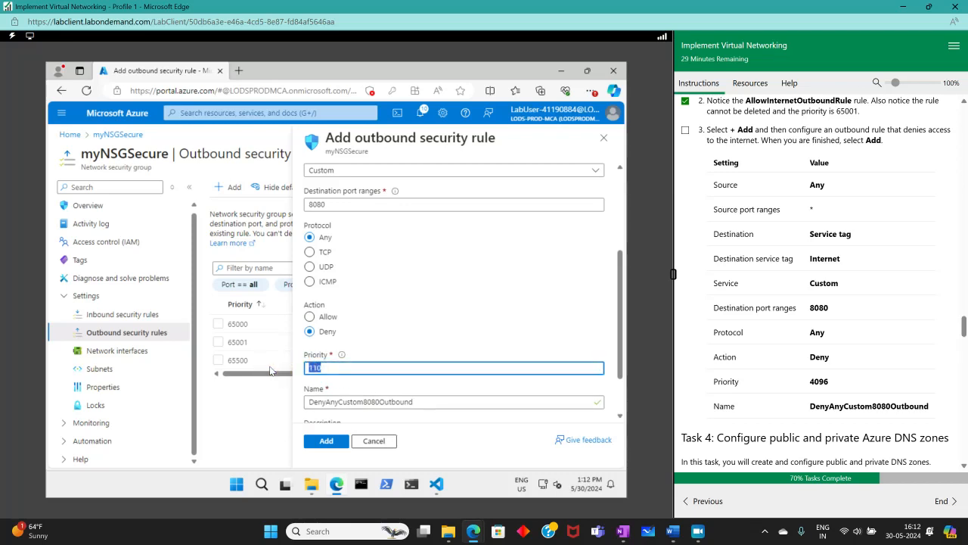
pyautogui.write('4096')
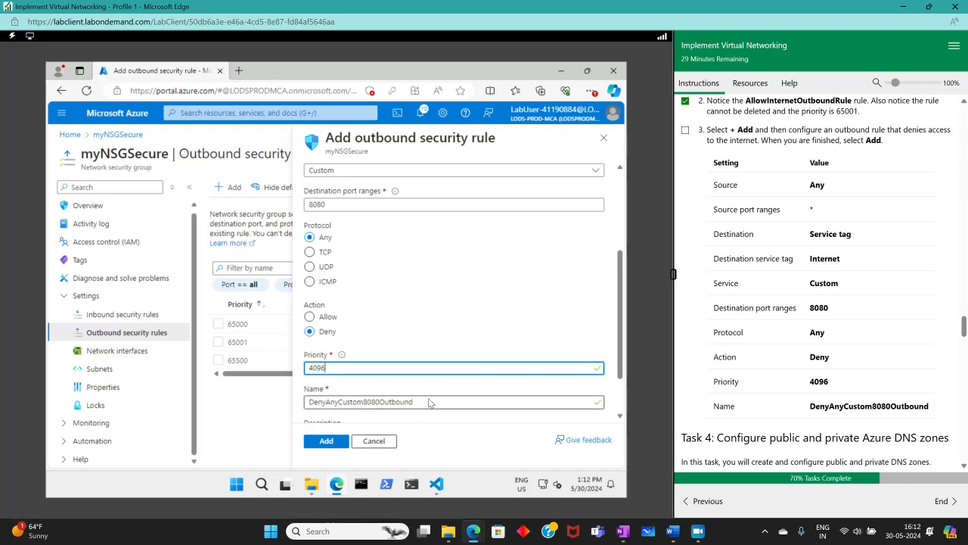
# - Add rule DenyAnyCustom8080Outbound and tick the third lab step
pyautogui.scroll(-2, 501, 398)
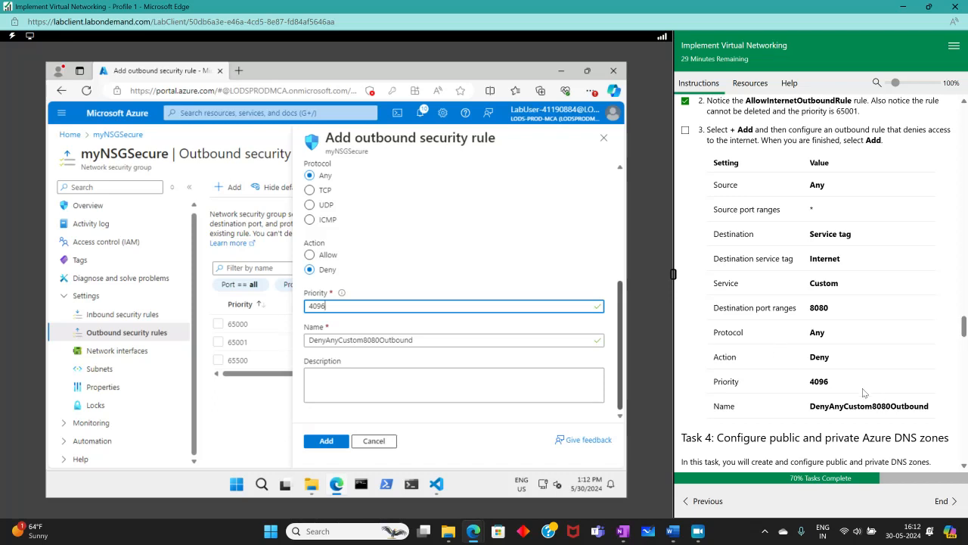
pyautogui.scroll(-3, 865, 392)
pyautogui.click(326, 441)
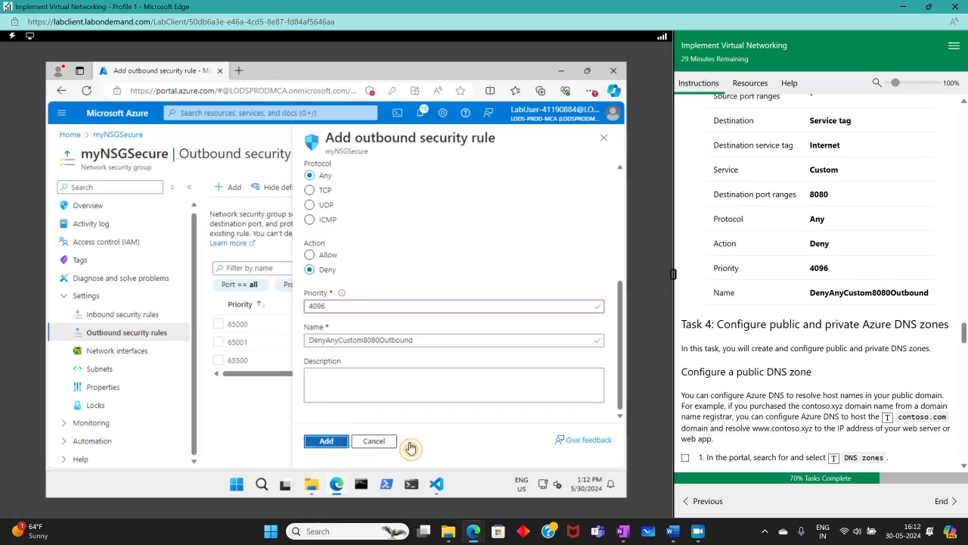
pyautogui.scroll(6, 765, 324)
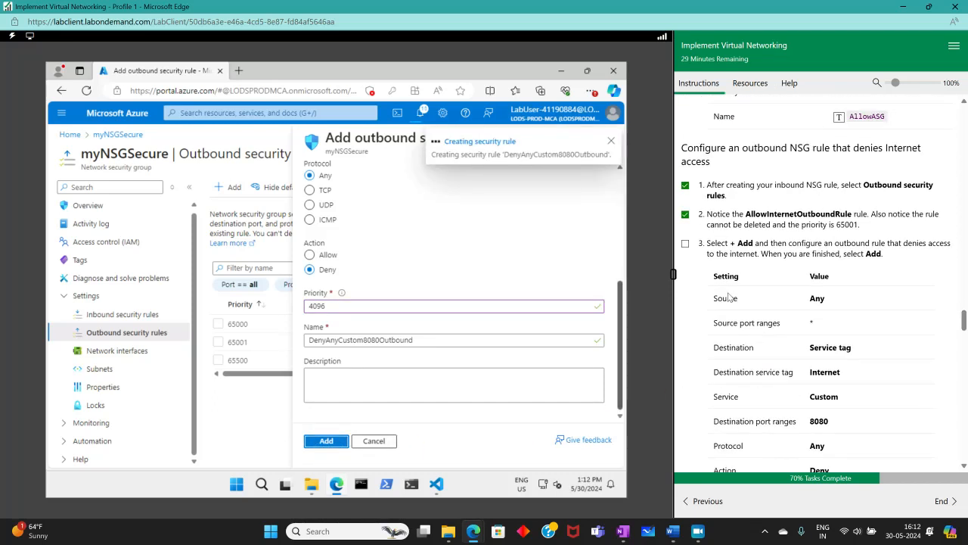
pyautogui.click(686, 245)
pyautogui.scroll(-7, 758, 301)
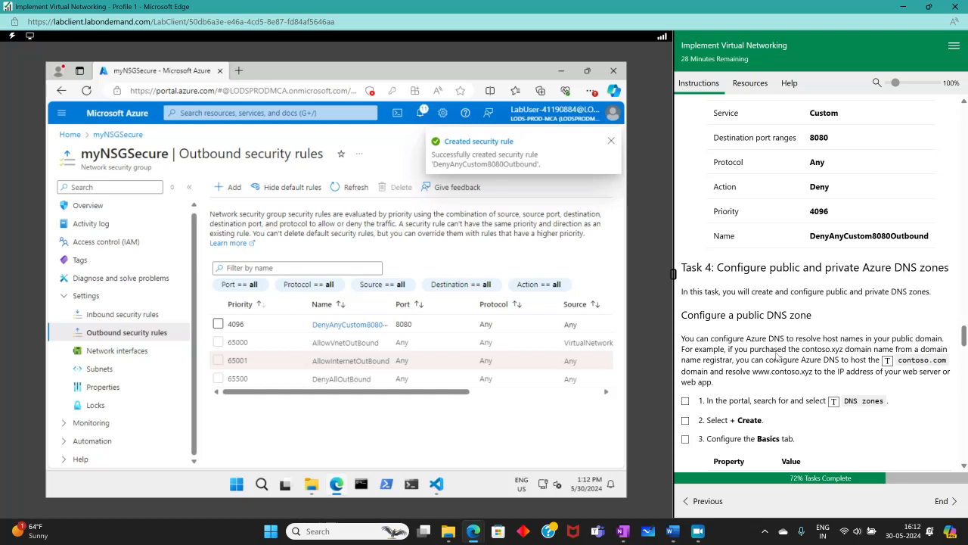
# - Confirm DenyAnyCustom8080Outbound appears in the outbound rules at priority 4096
pyautogui.scroll(-2, 778, 328)
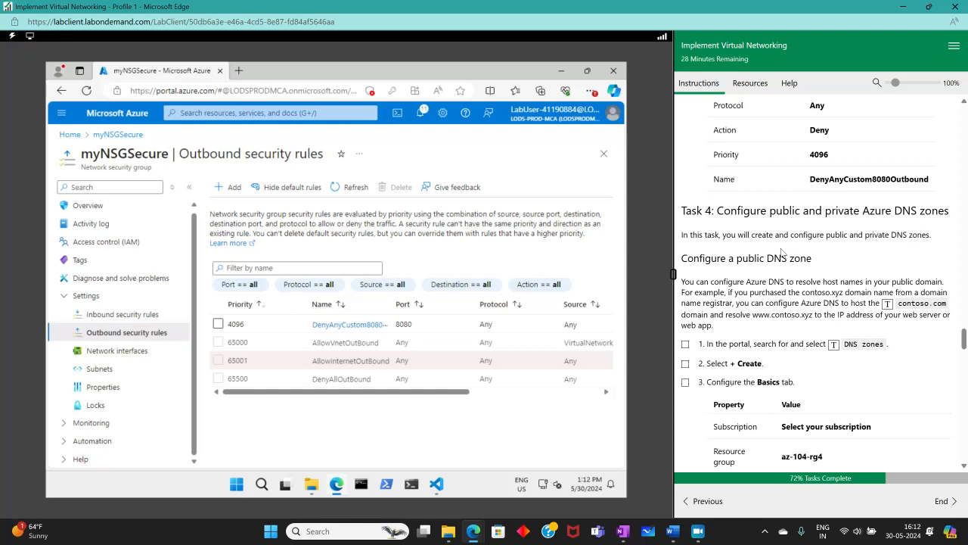
pyautogui.scroll(-3, 779, 254)
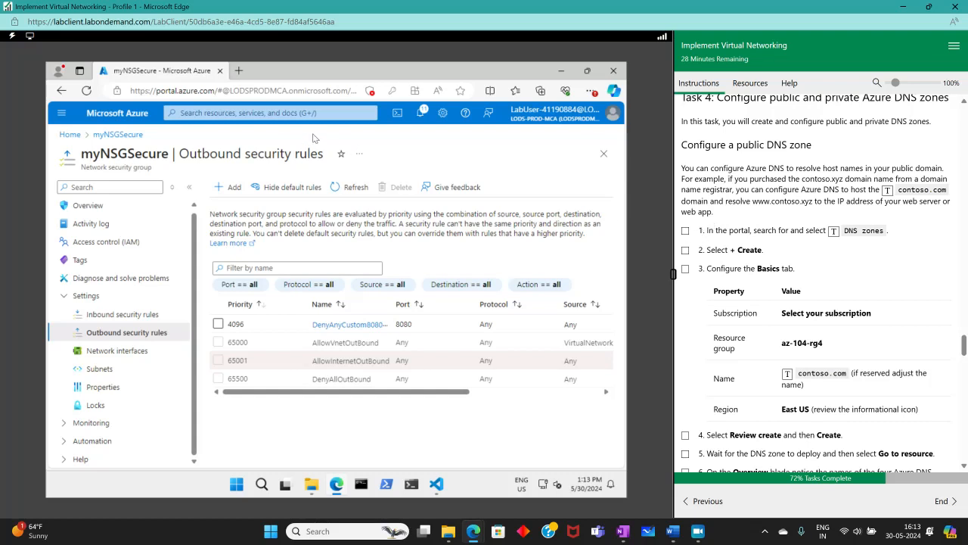
pyautogui.click(276, 114)
# - Open DNS zones, start a new zone, and tick the completed lab steps
pyautogui.click(685, 231)
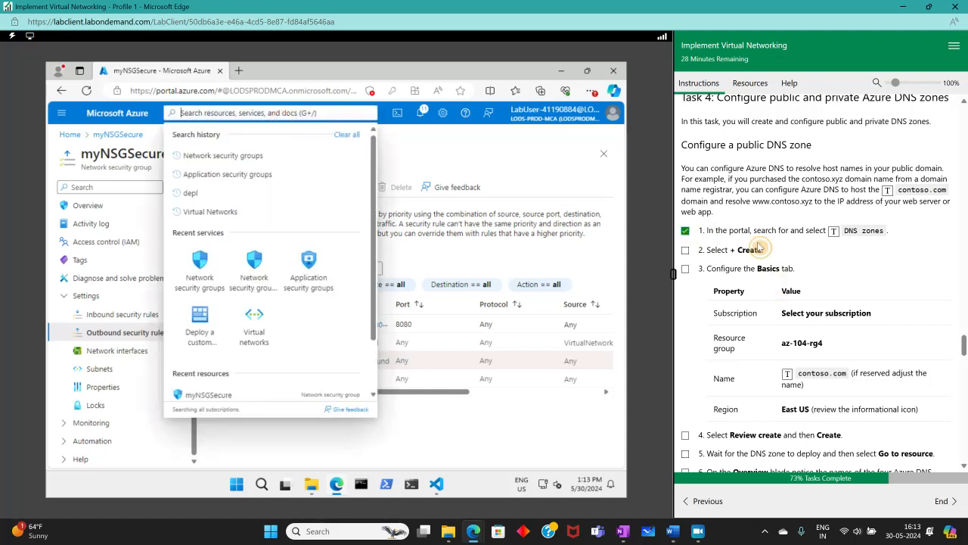
pyautogui.click(834, 233)
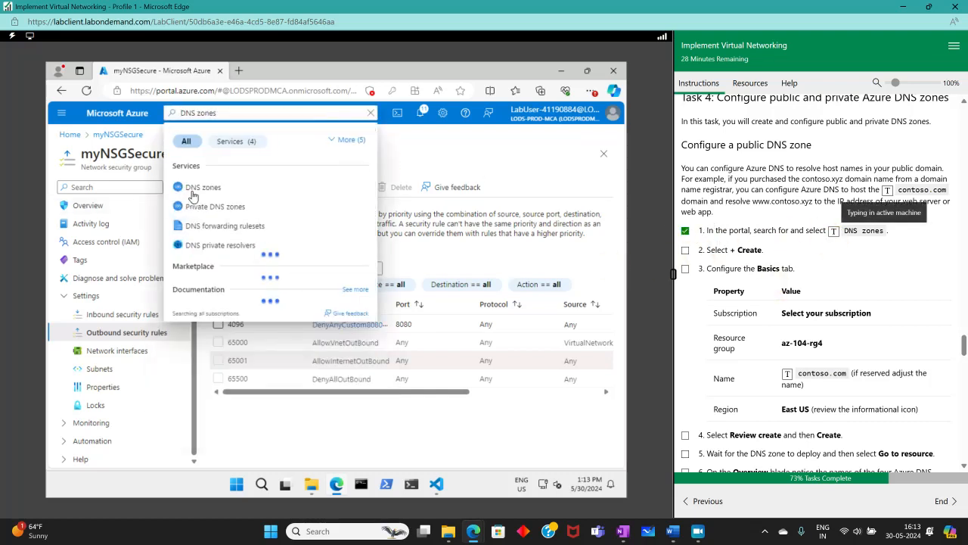
pyautogui.click(191, 192)
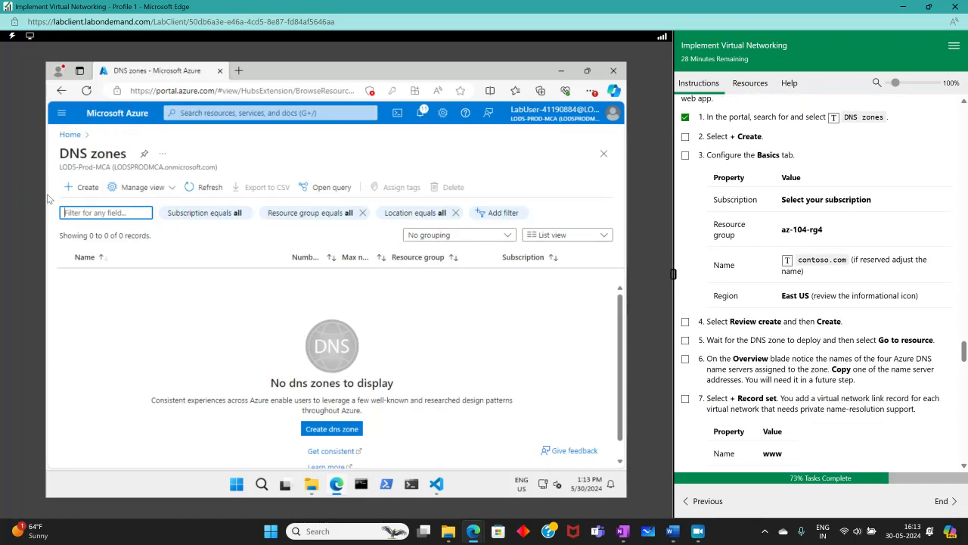
pyautogui.click(80, 188)
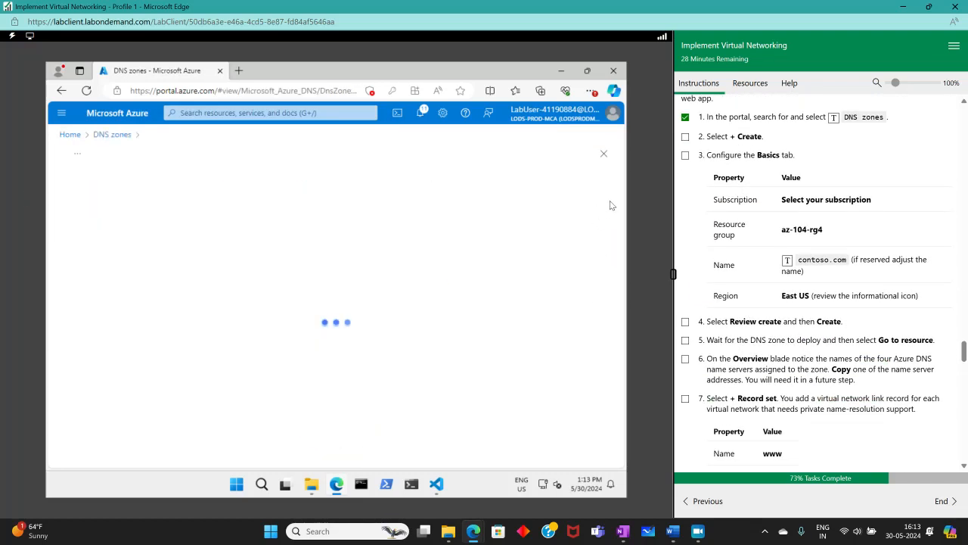
pyautogui.click(685, 137)
pyautogui.click(685, 155)
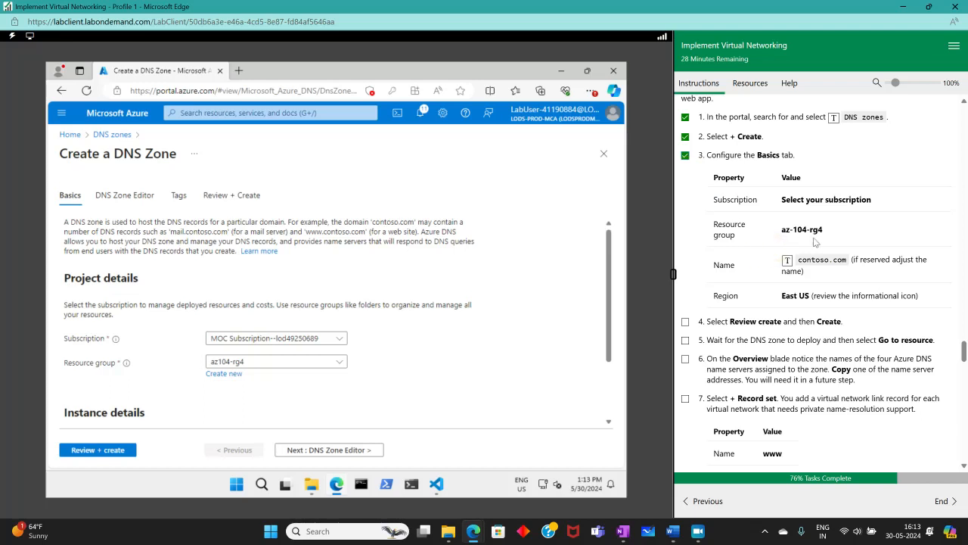
# - Name the zone anmolcontoso.com instead of reserved contoso.com and run Review + create
pyautogui.scroll(-2, 421, 284)
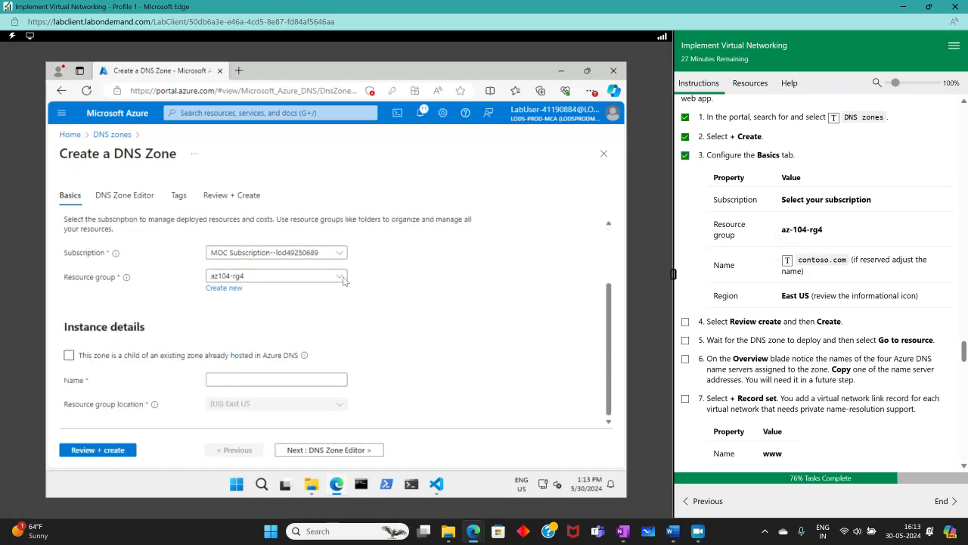
pyautogui.click(251, 377)
pyautogui.click(738, 239)
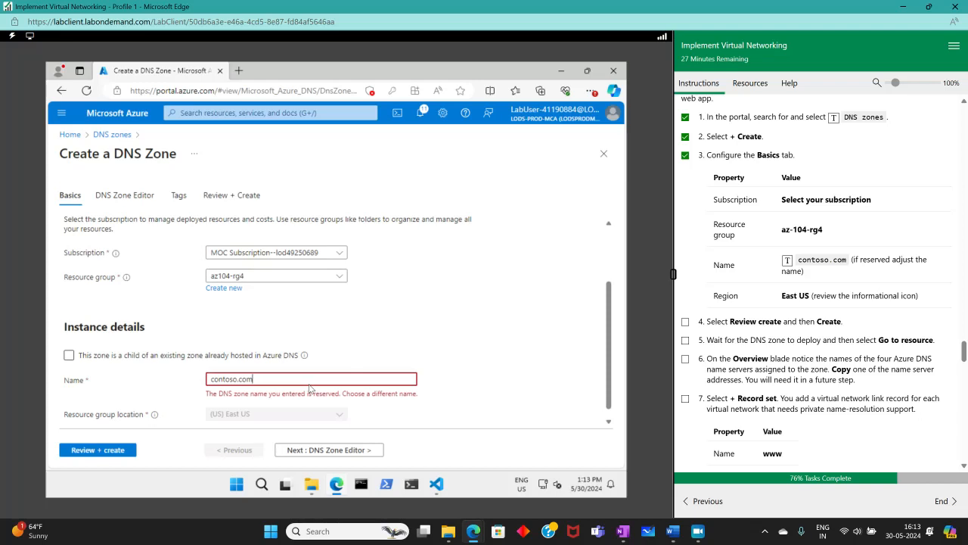
pyautogui.write('a')
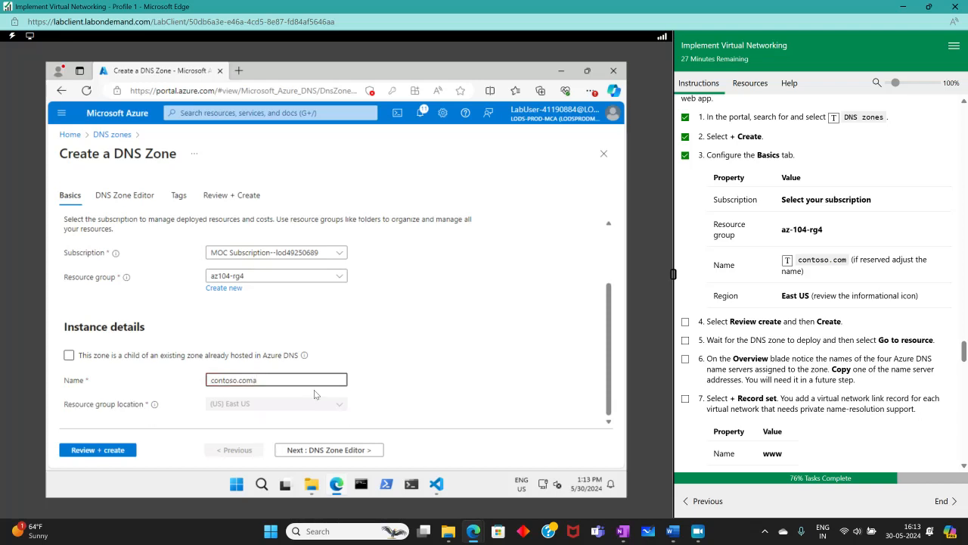
pyautogui.press('BackSpace')
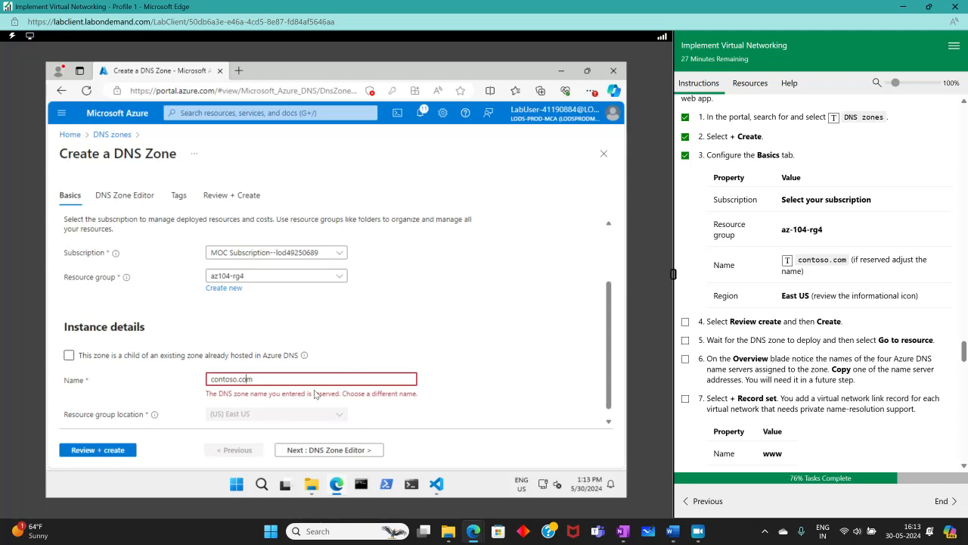
pyautogui.write('anmol')
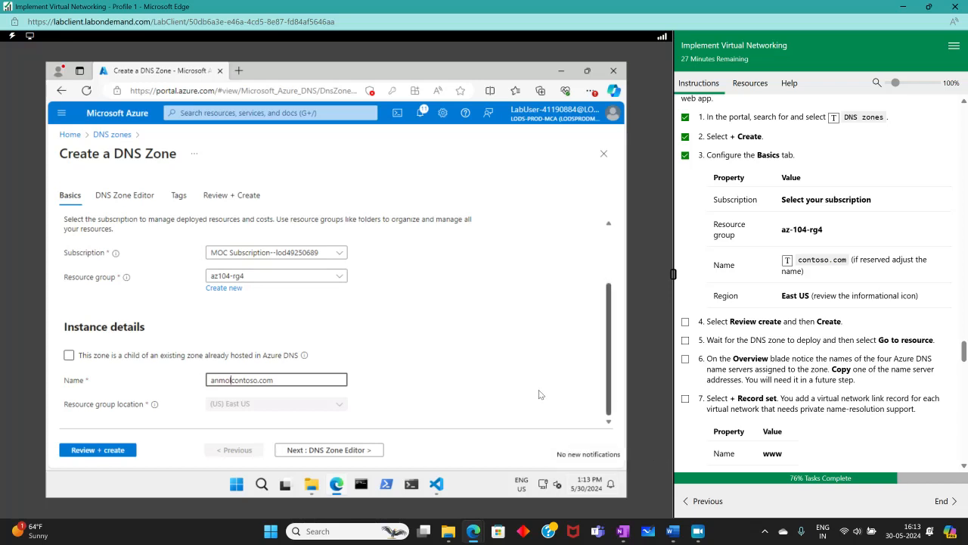
pyautogui.click(109, 450)
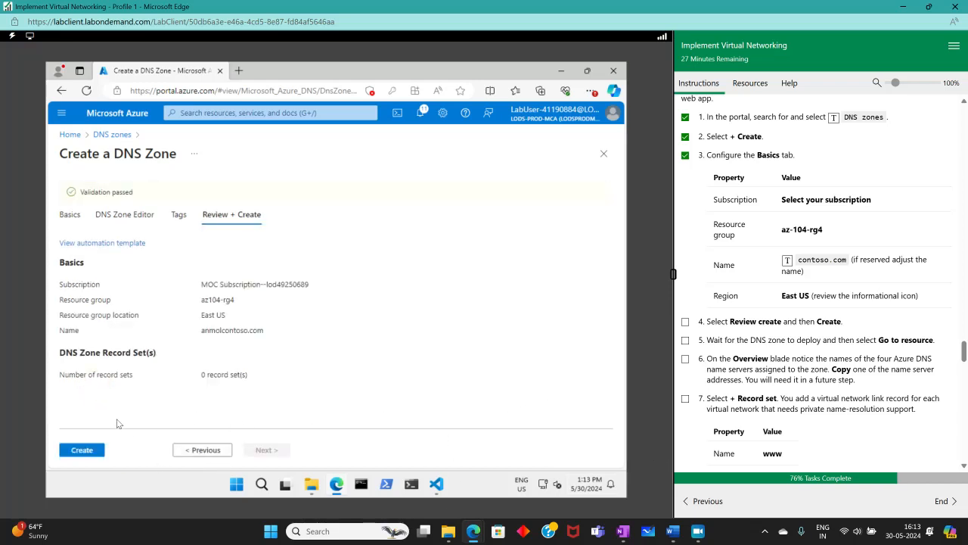
# - Create the anmolcontoso.com zone and open it once deployment succeeds
pyautogui.click(91, 451)
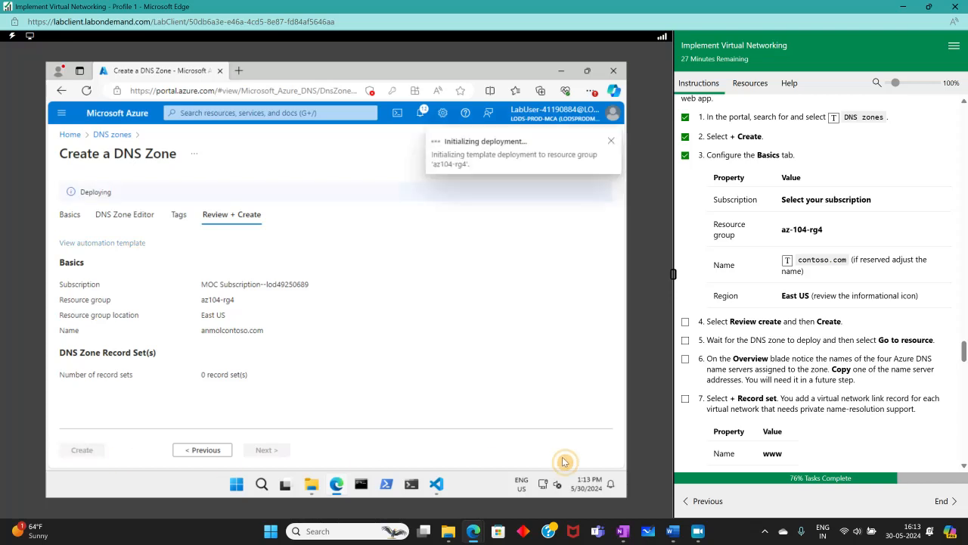
pyautogui.click(686, 322)
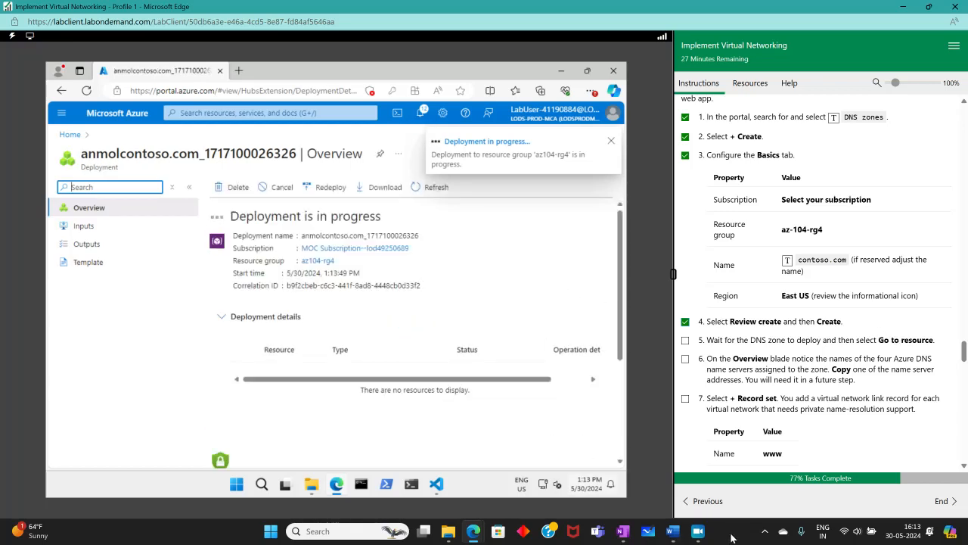
pyautogui.click(697, 533)
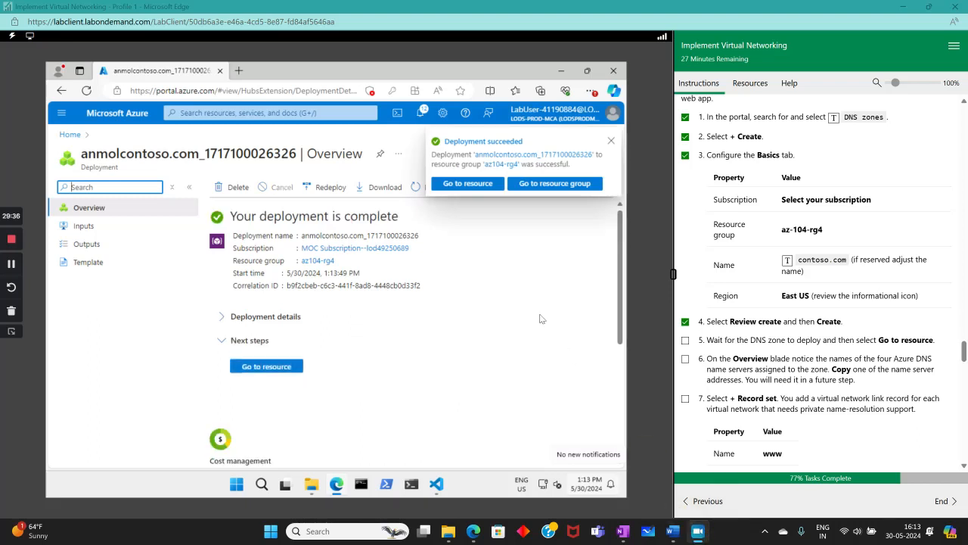
pyautogui.click(468, 184)
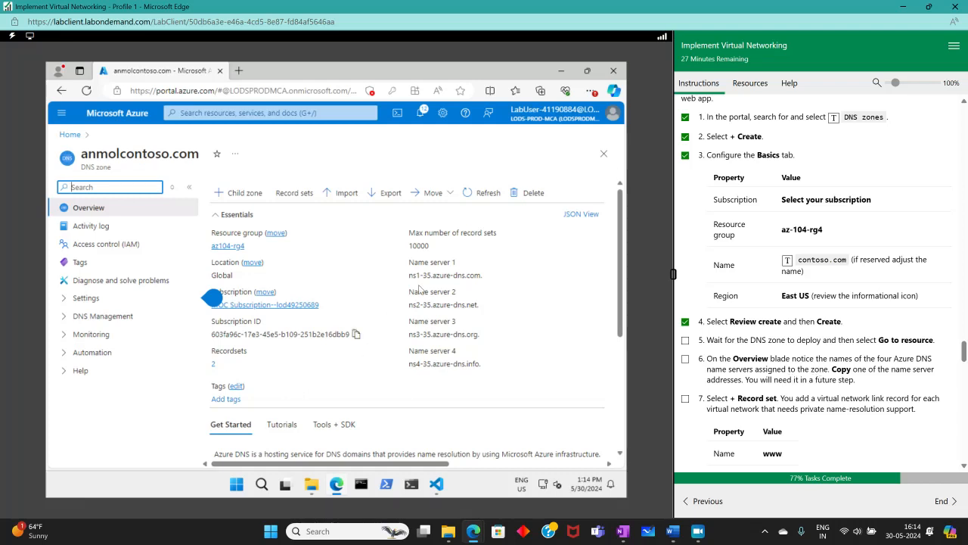
# - Copy the first of anmolcontoso.com's four name servers, then view its record sets
pyautogui.moveTo(408, 259); pyautogui.dragTo(488, 373)
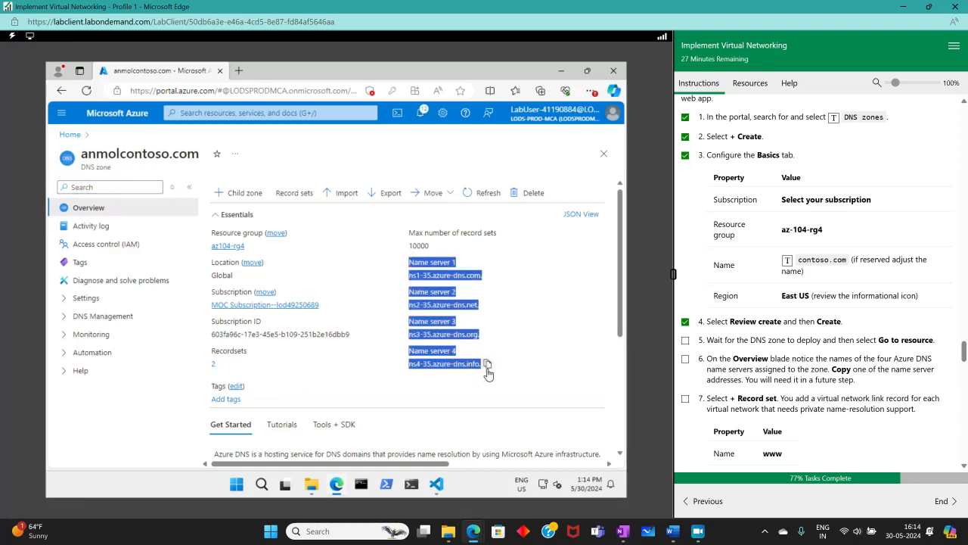
pyautogui.click(579, 373)
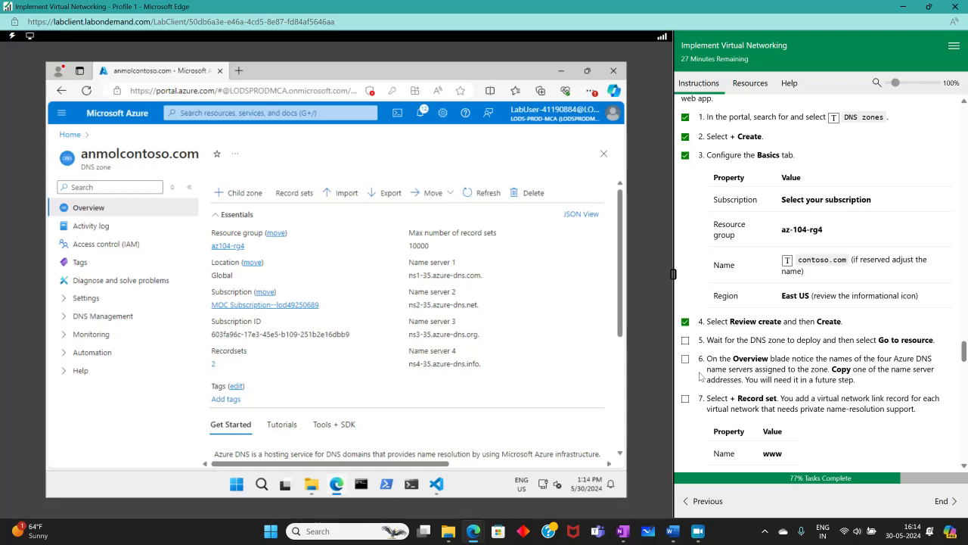
pyautogui.click(489, 275)
pyautogui.scroll(-3, 712, 373)
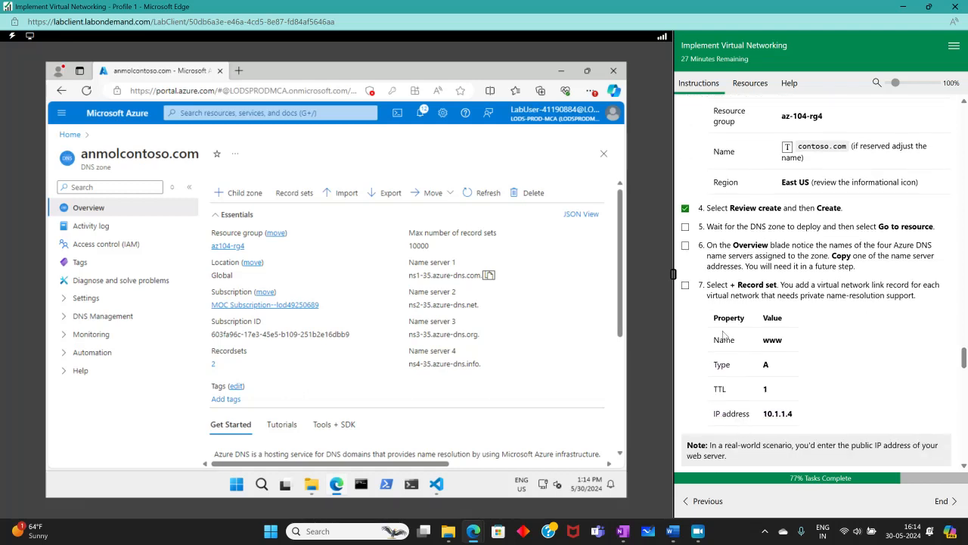
pyautogui.click(685, 245)
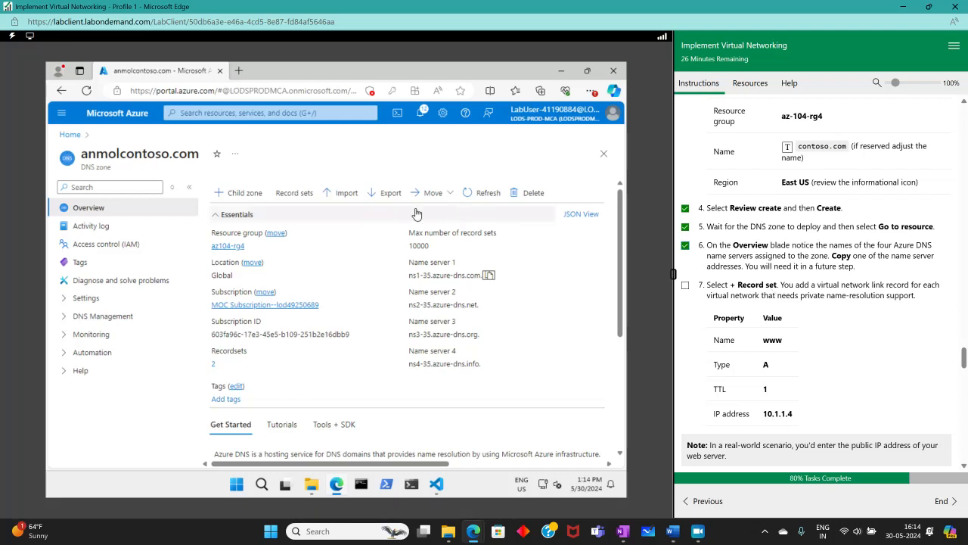
pyautogui.click(294, 192)
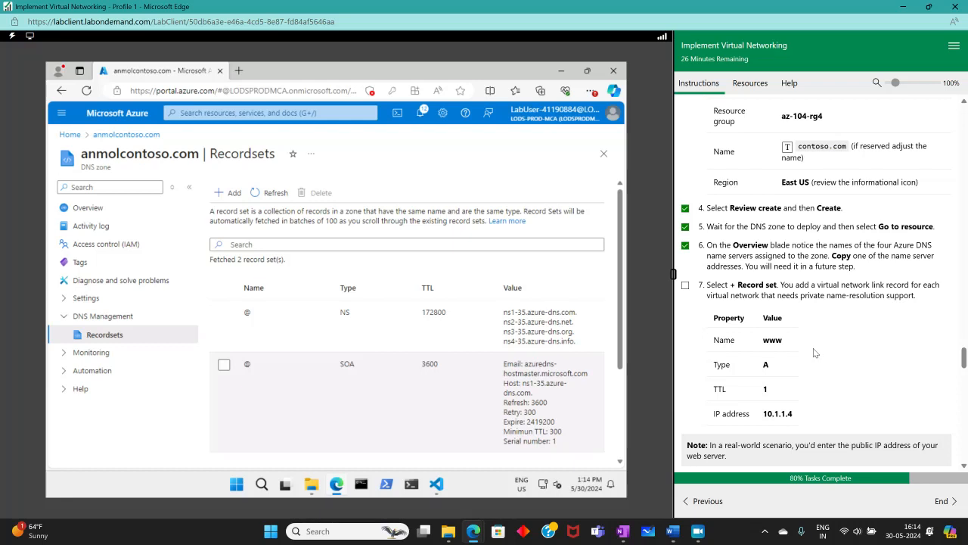
pyautogui.scroll(-1, 815, 353)
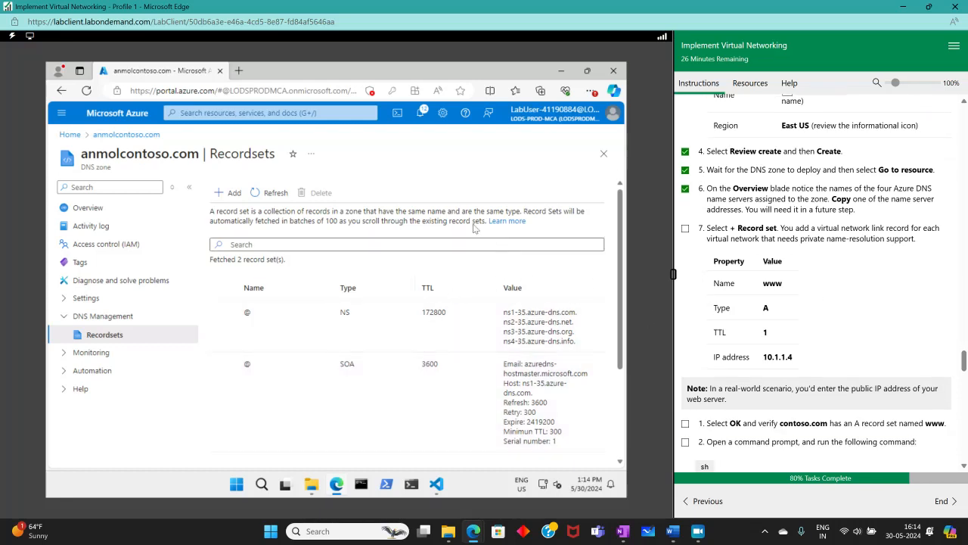
# - Add record set www, type A, TTL 1 hour, IP address 10.1.1.4
pyautogui.click(229, 193)
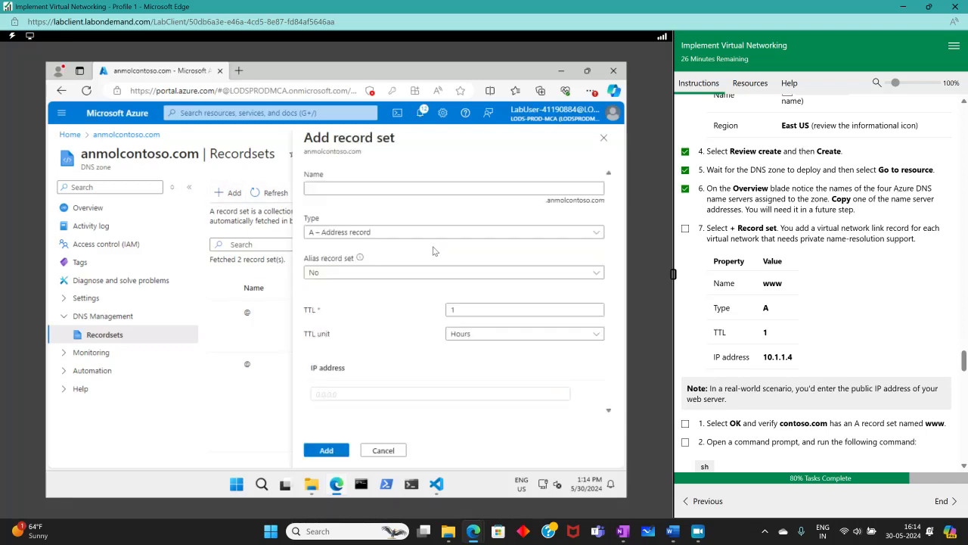
pyautogui.click(437, 196)
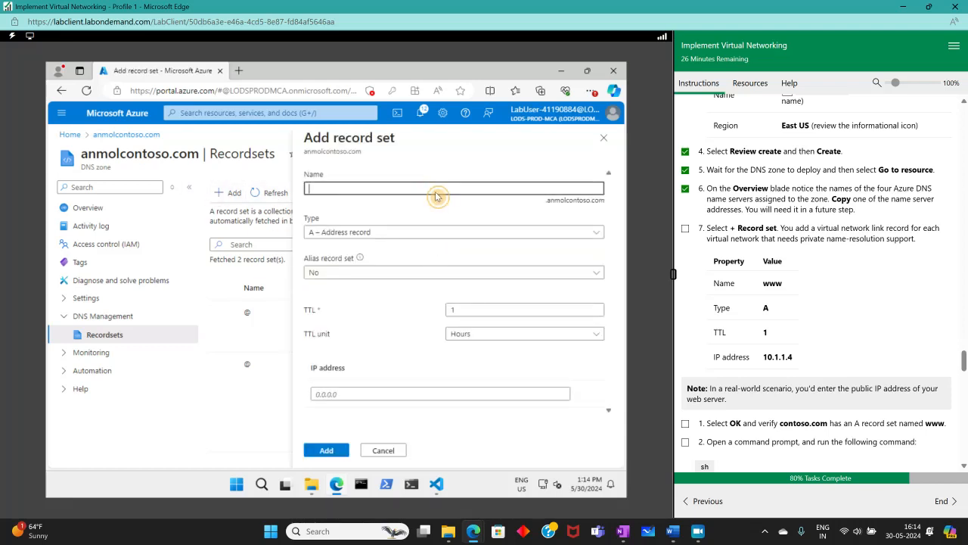
pyautogui.click(772, 283)
pyautogui.click(382, 189)
pyautogui.write('www')
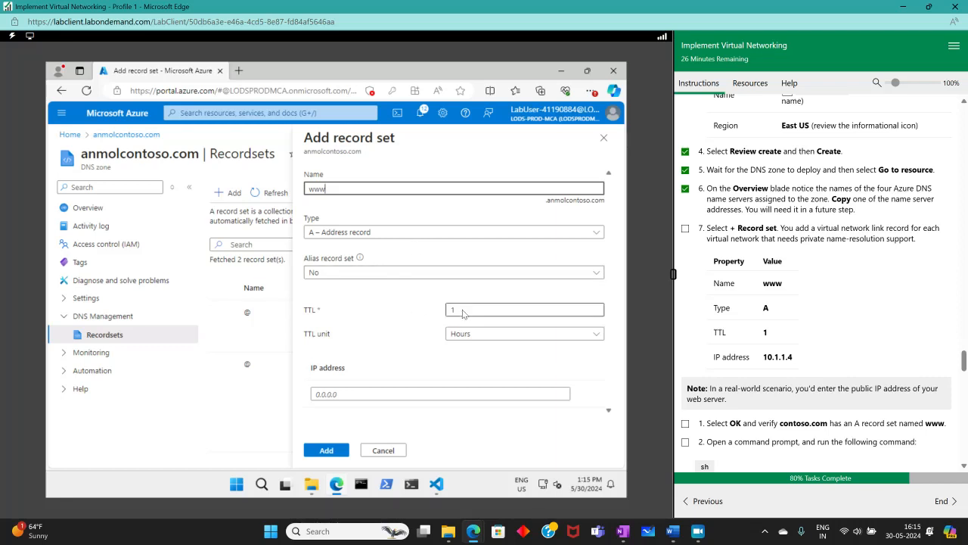
pyautogui.click(341, 393)
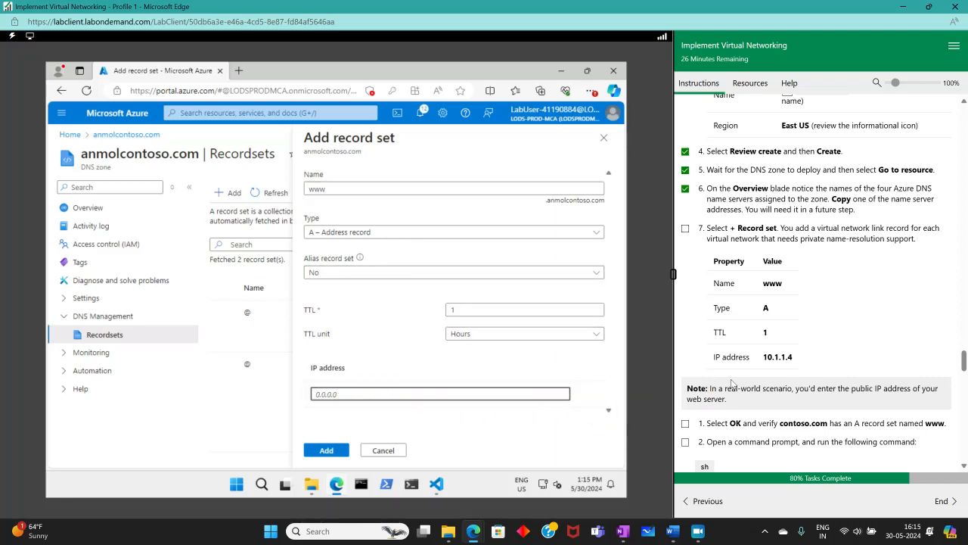
pyautogui.write('1')
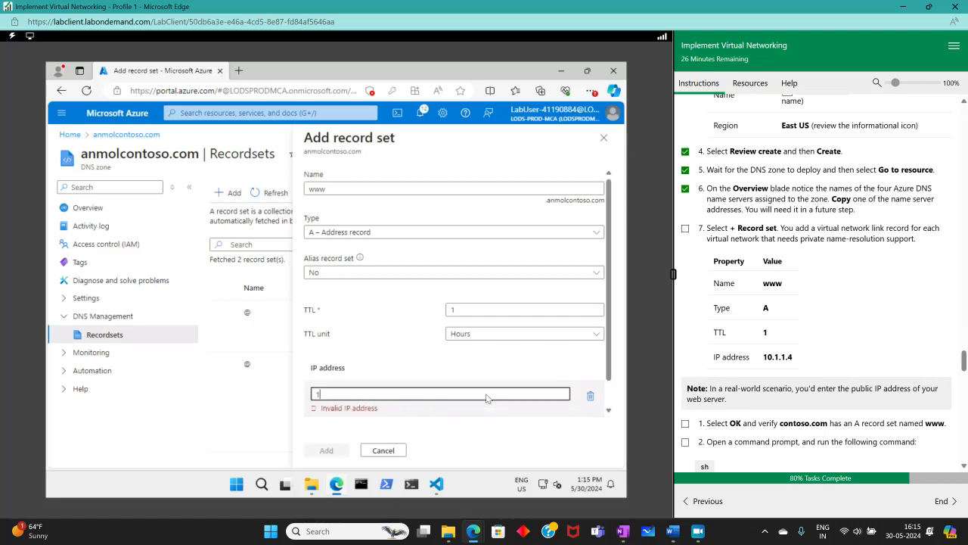
pyautogui.write('0.1.1.4')
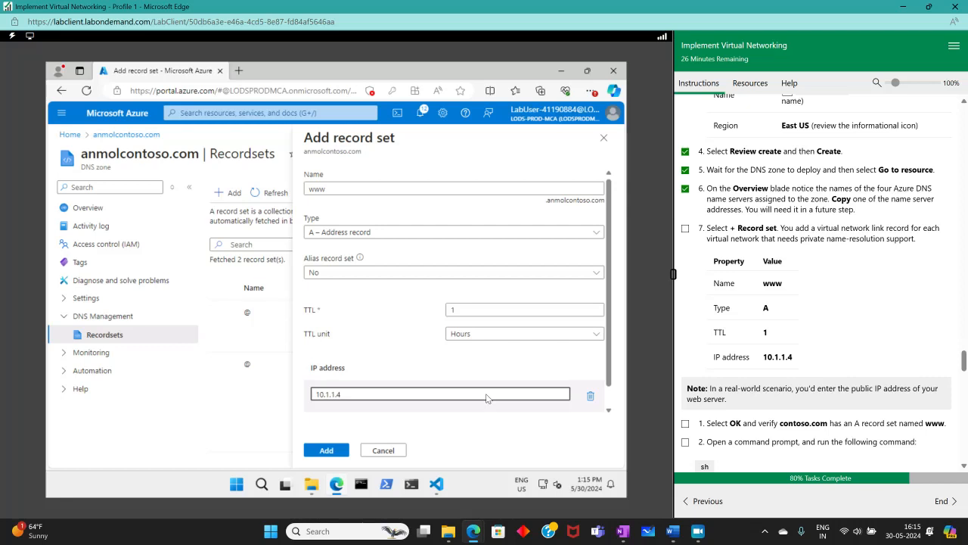
pyautogui.click(328, 452)
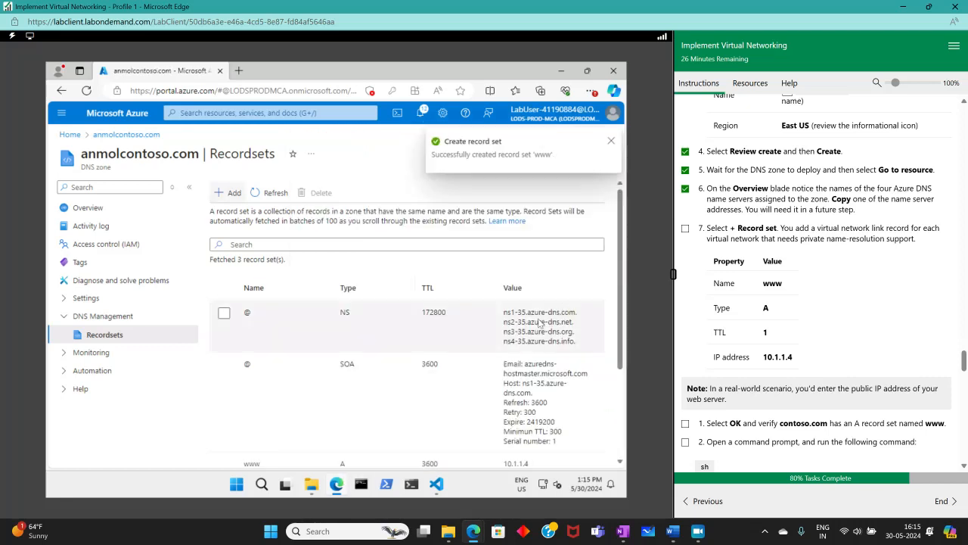
pyautogui.click(257, 193)
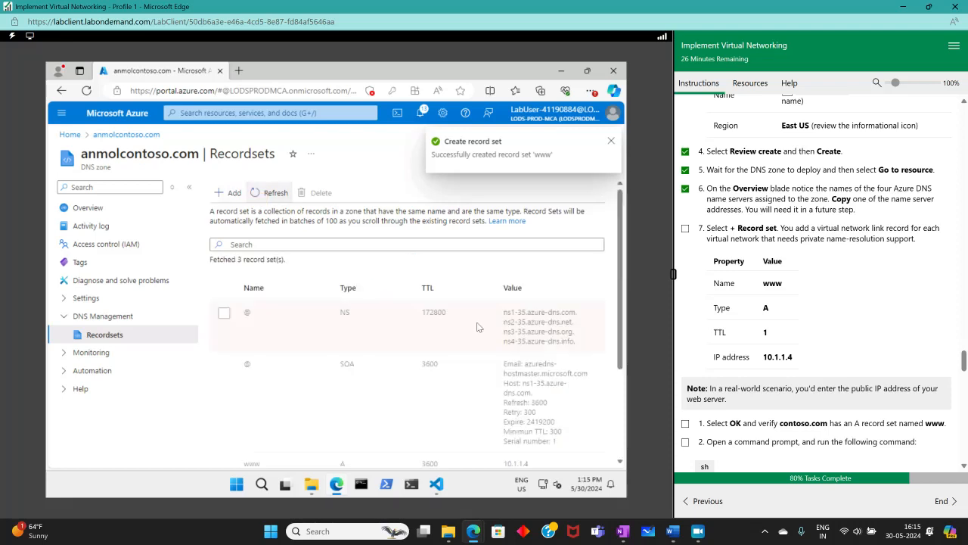
pyautogui.scroll(-2, 379, 371)
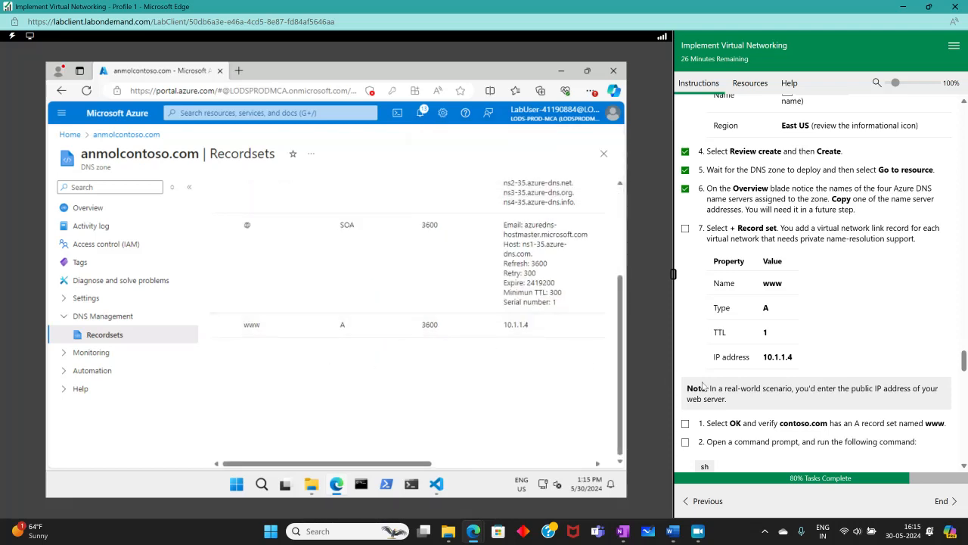
pyautogui.click(685, 229)
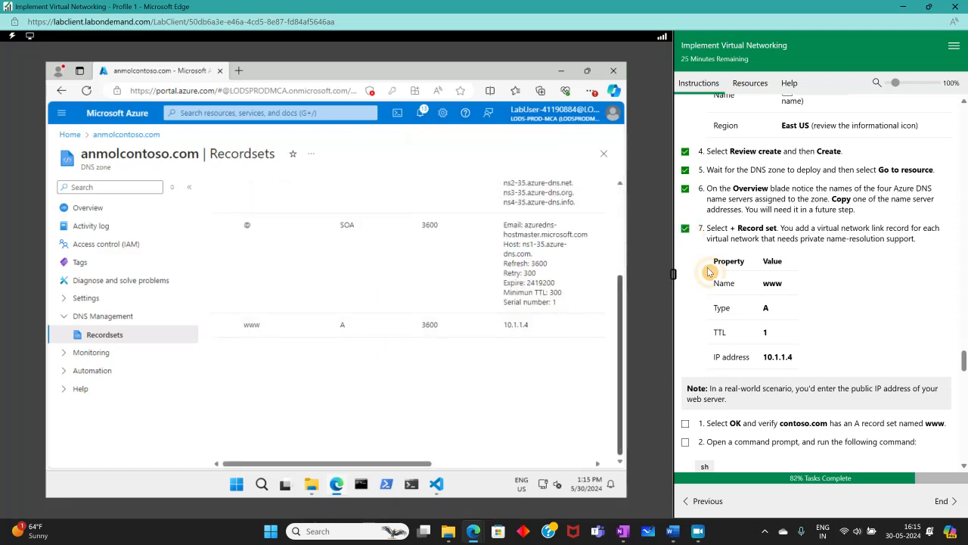
pyautogui.scroll(-3, 715, 272)
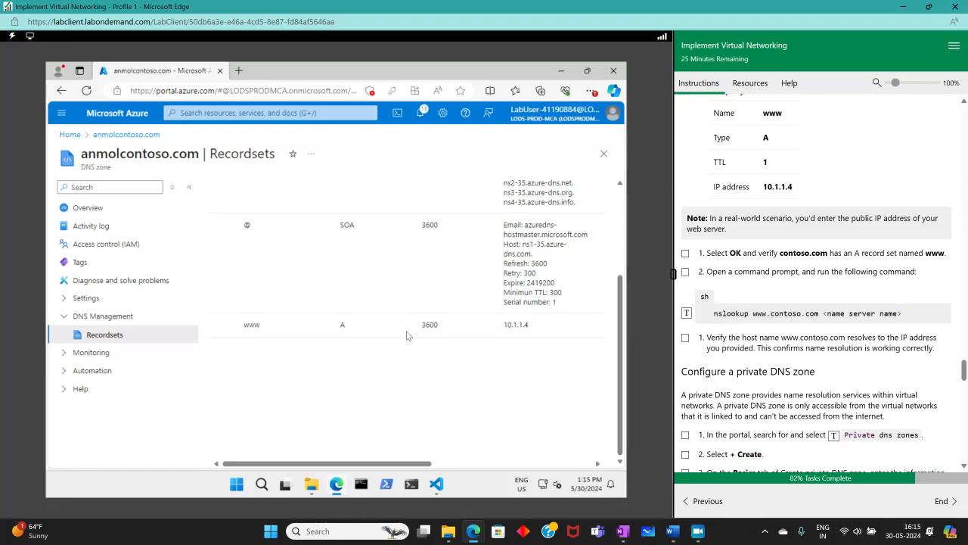
pyautogui.scroll(3, 339, 291)
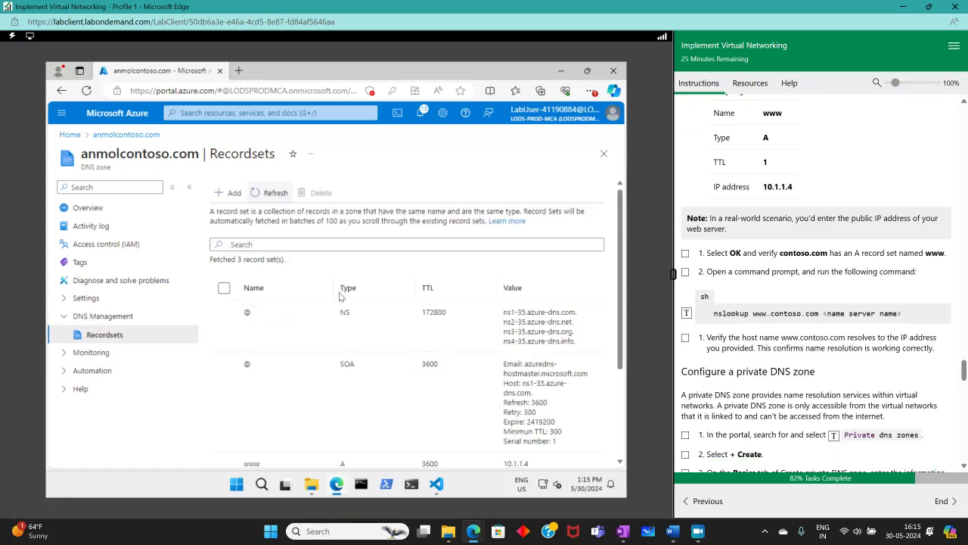
pyautogui.scroll(-2, 340, 302)
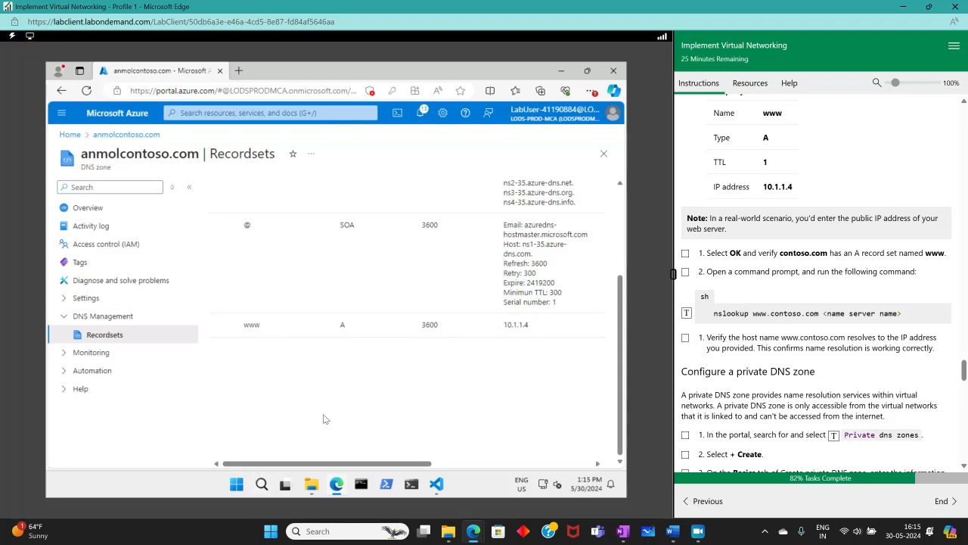
# - Launch Command Prompt through Windows search for cmd
pyautogui.press('super+r')
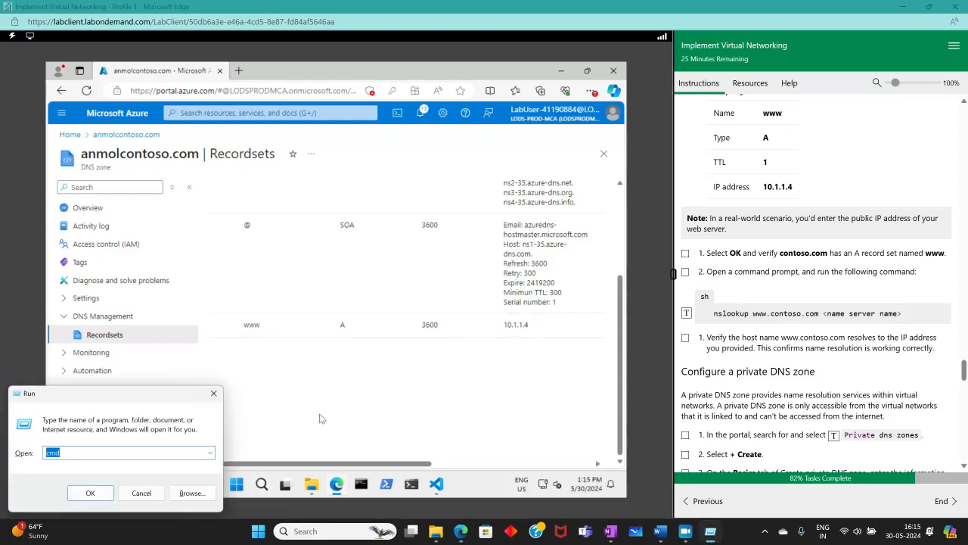
pyautogui.click(214, 393)
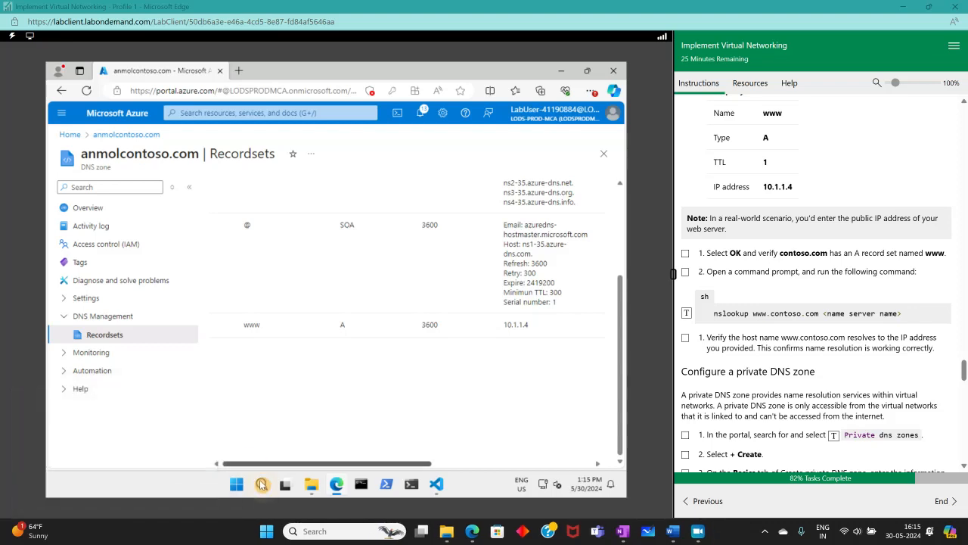
pyautogui.click(262, 484)
pyautogui.write('cmd')
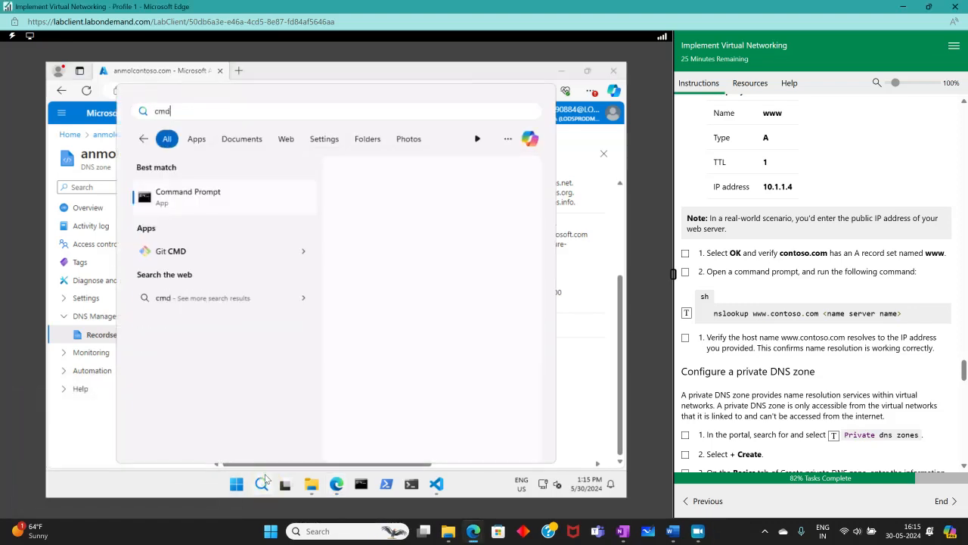
pyautogui.press('Return')
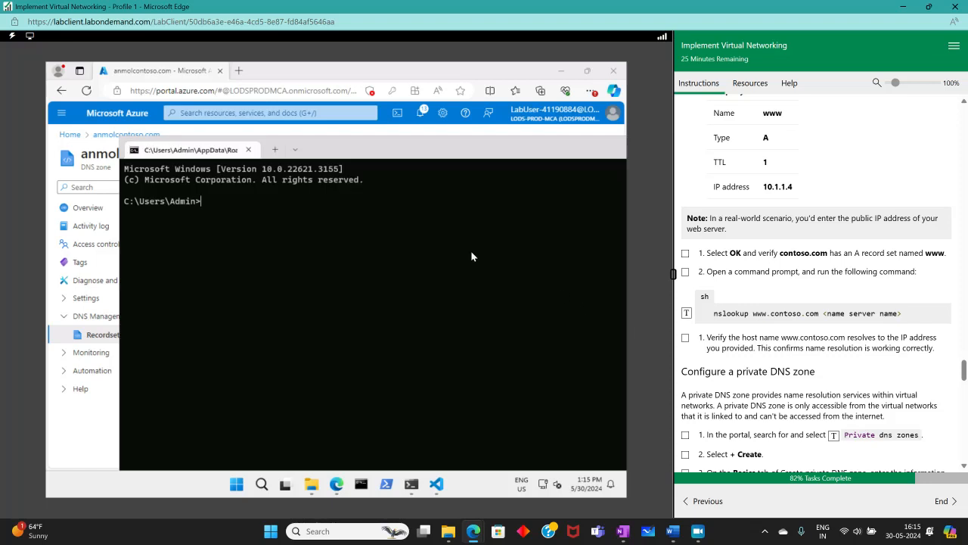
pyautogui.click(686, 312)
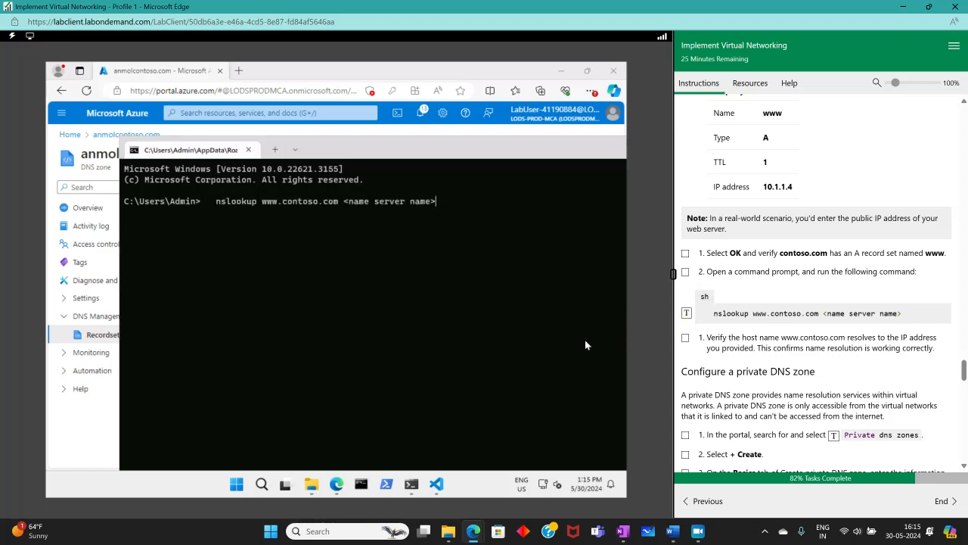
pyautogui.press('BackSpace')
pyautogui.press('BackSpace')
pyautogui.press('BackSpace')
pyautogui.press('BackSpace')
pyautogui.press('BackSpace')
pyautogui.press('BackSpace')
pyautogui.press('BackSpace')
pyautogui.press('BackSpace')
pyautogui.rightClick(424, 208)
pyautogui.press('Return')
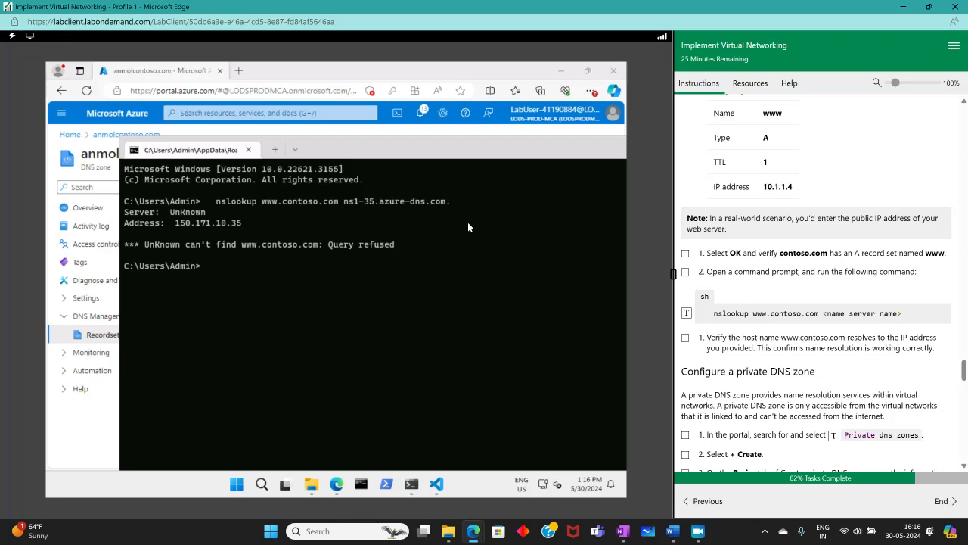
pyautogui.scroll(3, 924, 260)
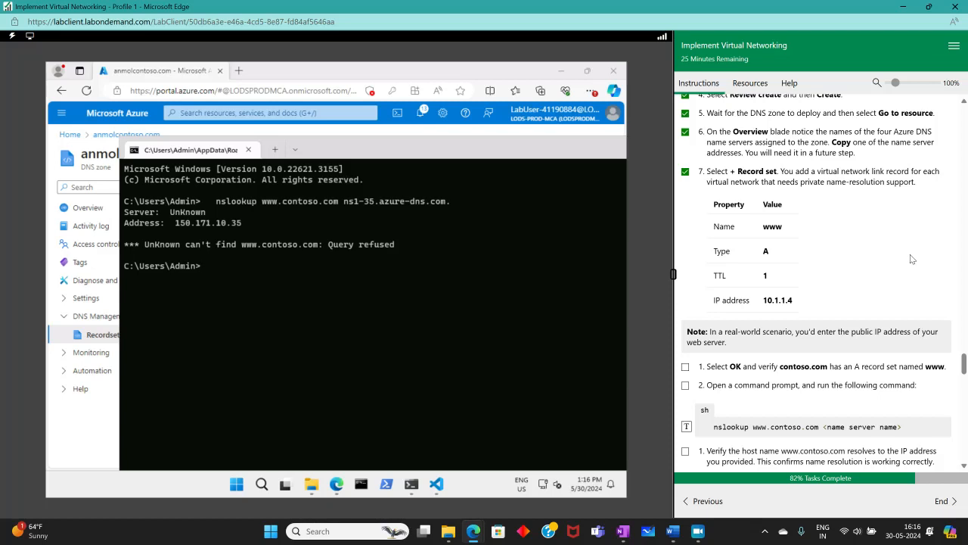
pyautogui.press('Up')
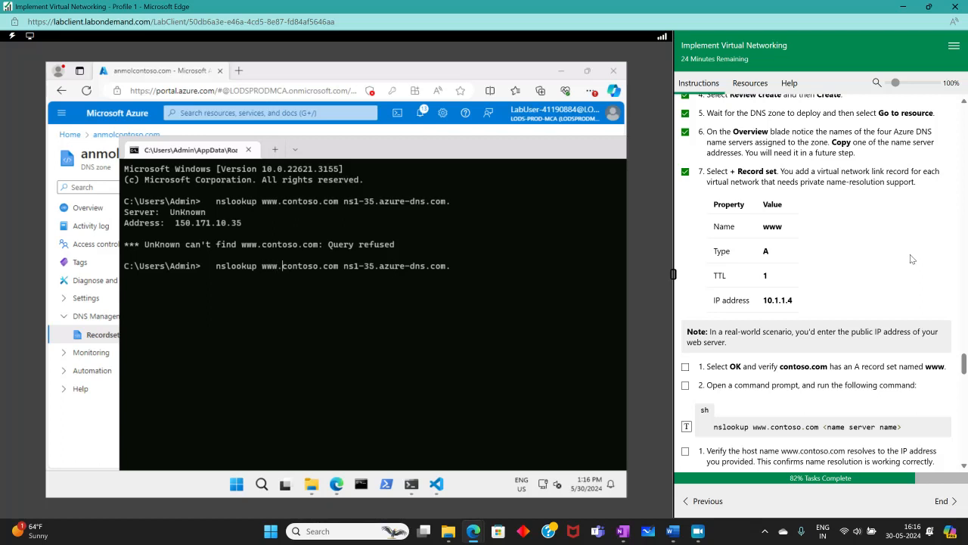
pyautogui.write('anmol')
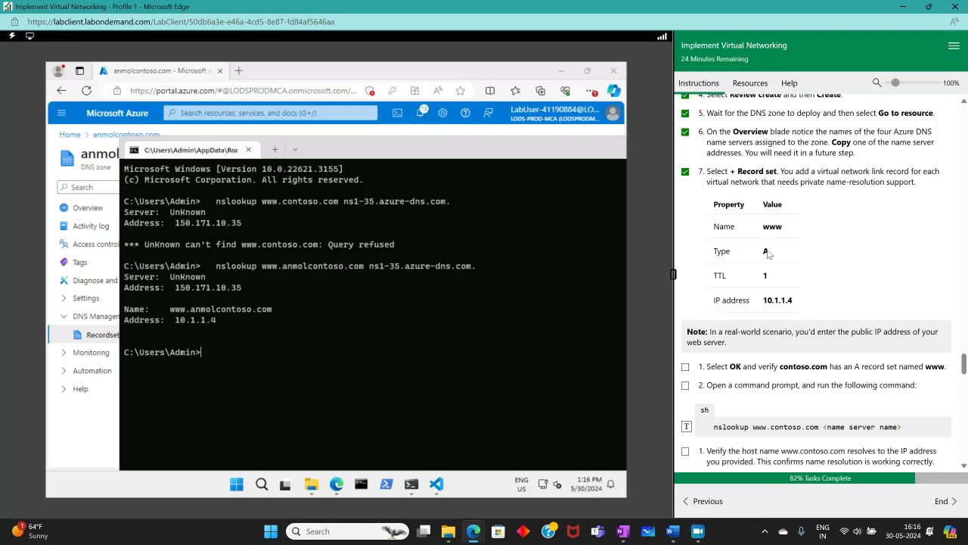
pyautogui.moveTo(441, 154); pyautogui.dragTo(314, 141)
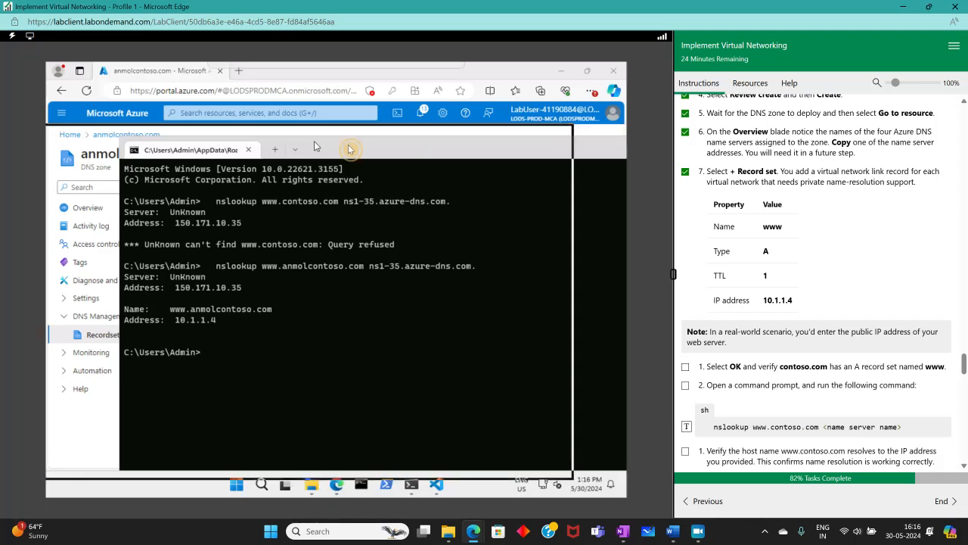
# - Close Command Prompt and tick the verify-record, command-prompt and host-name lab steps
pyautogui.click(562, 137)
pyautogui.scroll(-2, 685, 193)
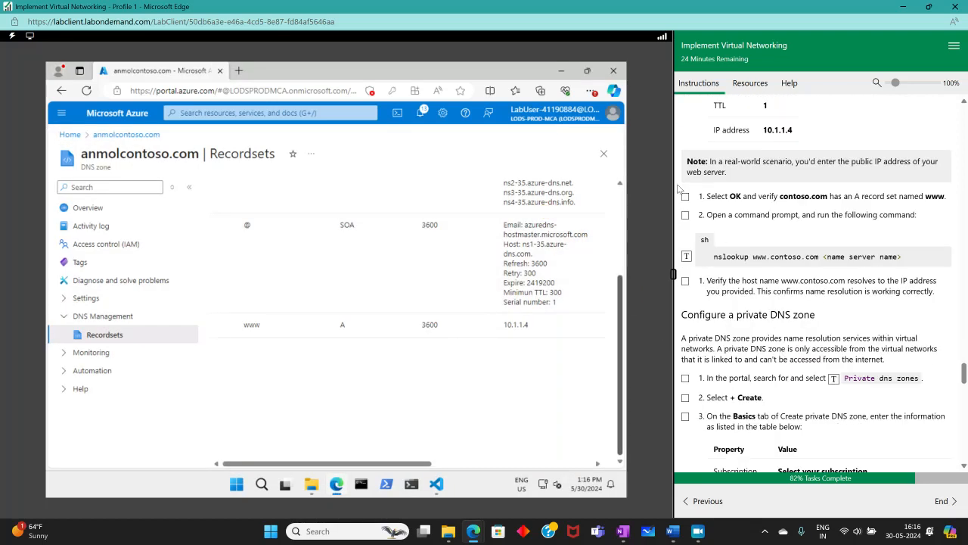
pyautogui.click(687, 200)
pyautogui.click(686, 214)
pyautogui.scroll(-2, 746, 192)
pyautogui.click(686, 168)
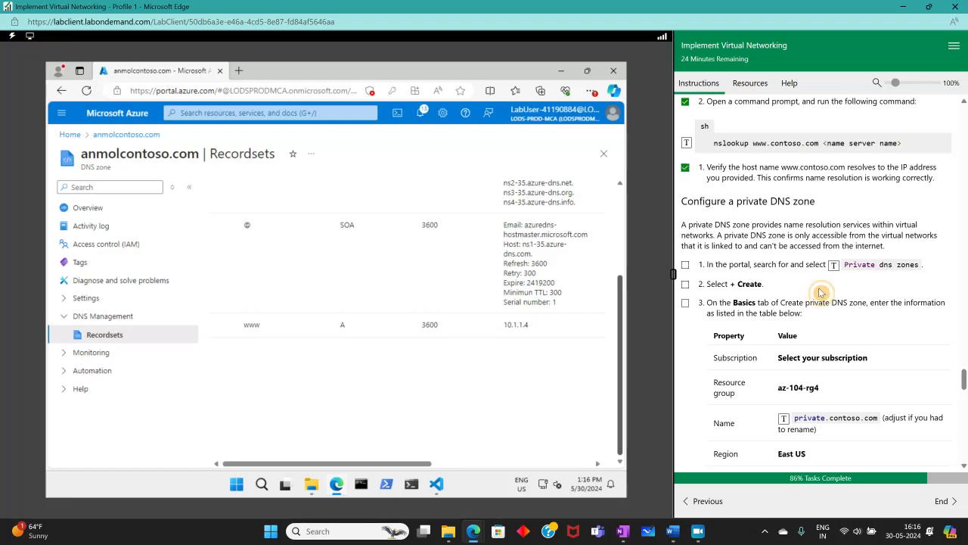
pyautogui.scroll(-2, 821, 289)
pyautogui.scroll(1, 822, 289)
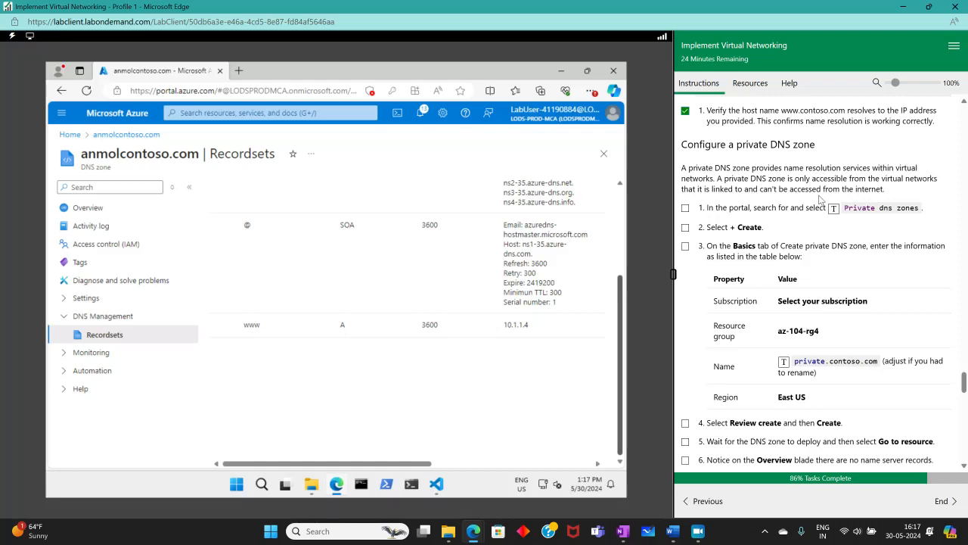
# - Find Private DNS zones in the portal search and start a new zone
pyautogui.click(287, 114)
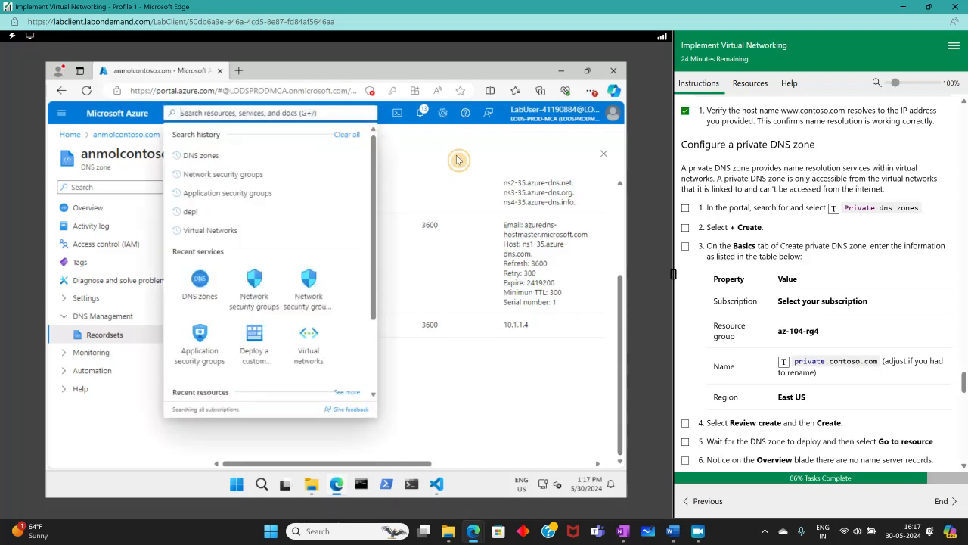
pyautogui.click(834, 208)
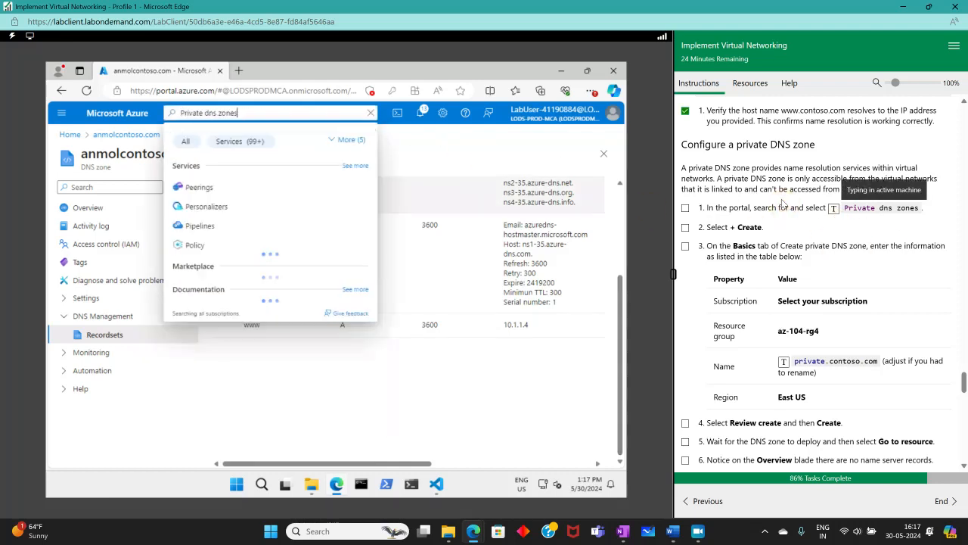
pyautogui.click(227, 189)
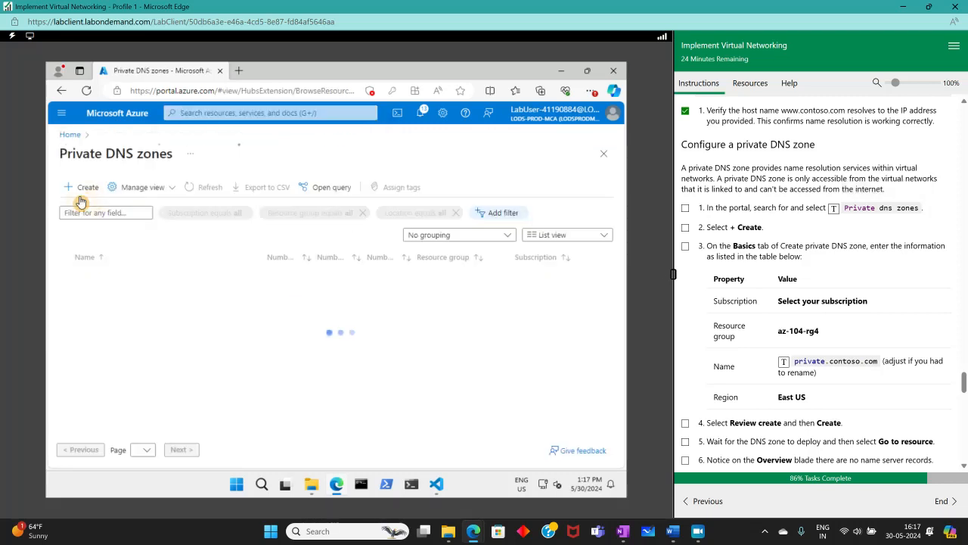
pyautogui.click(69, 187)
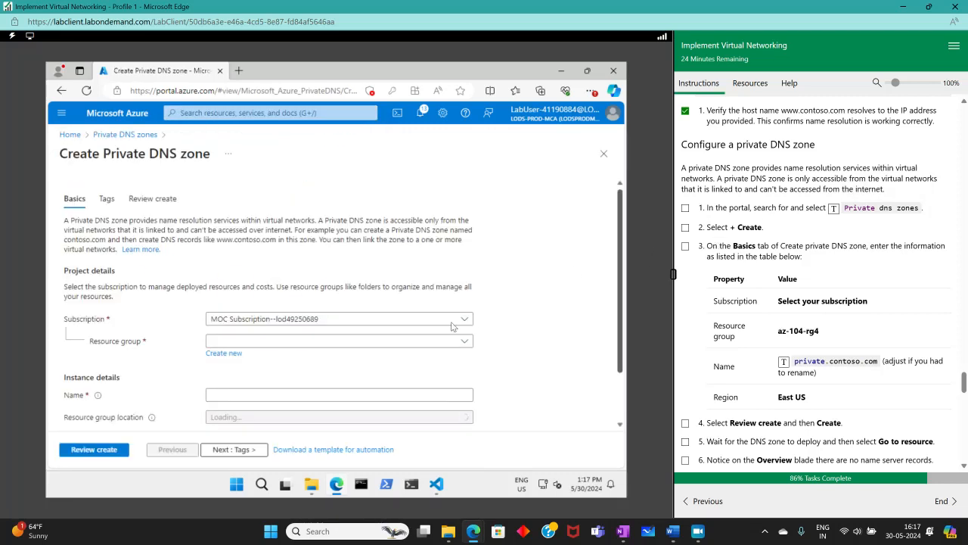
# - Choose resource group az104-rg4, name the zone private.contoso.com, and review it
pyautogui.scroll(-1, 280, 335)
pyautogui.click(333, 277)
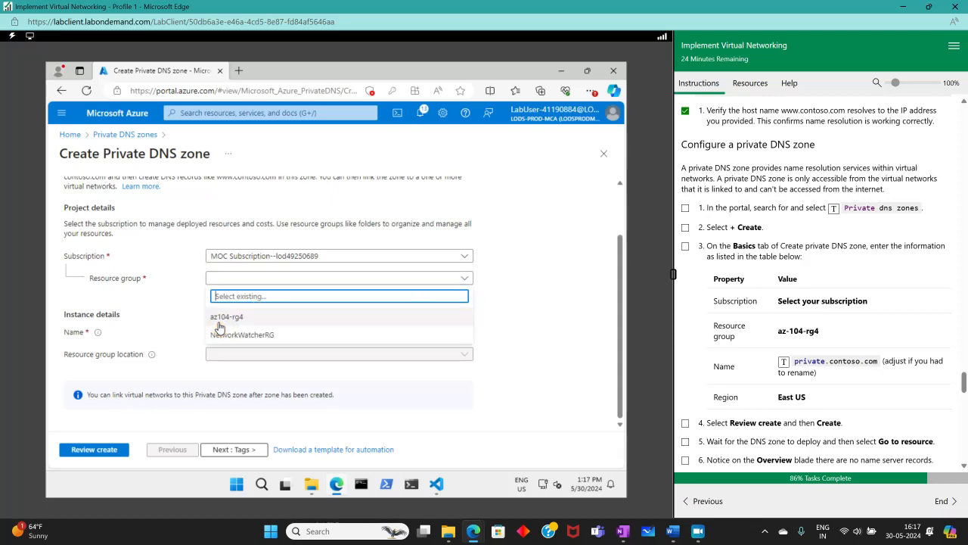
pyautogui.click(220, 318)
pyautogui.scroll(-1, 743, 315)
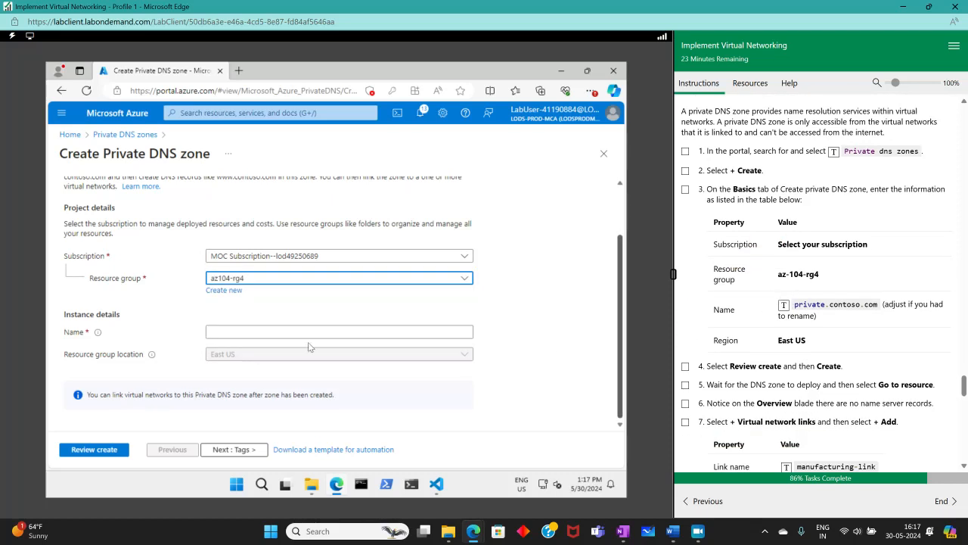
pyautogui.click(220, 330)
pyautogui.click(784, 304)
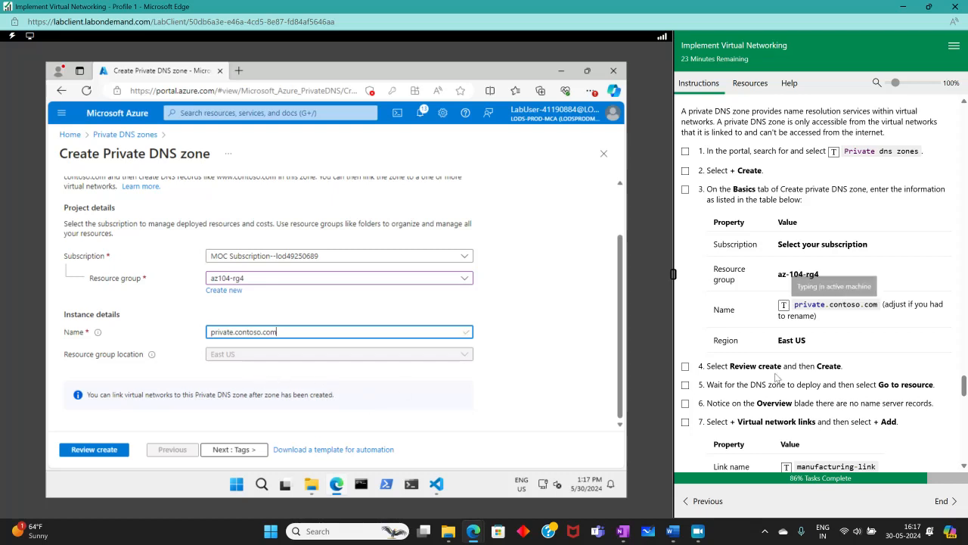
pyautogui.click(83, 450)
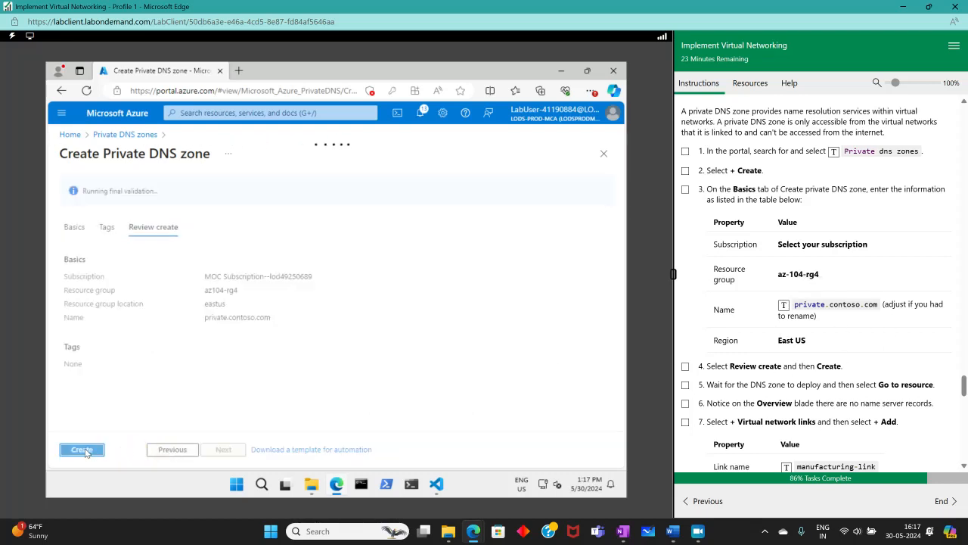
# - Create private.contoso.com and tick lab steps 3–5 while it deploys
pyautogui.click(84, 451)
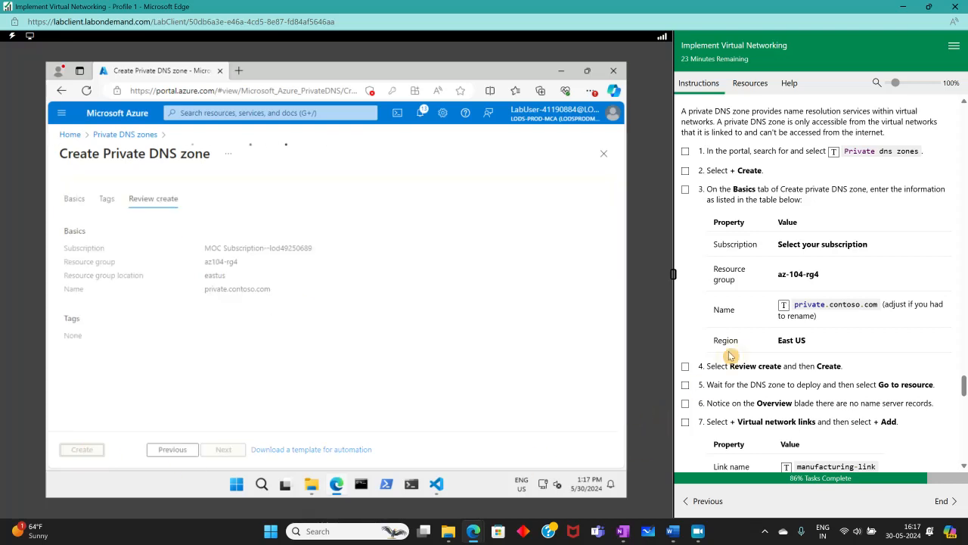
pyautogui.click(685, 190)
pyautogui.scroll(-3, 688, 197)
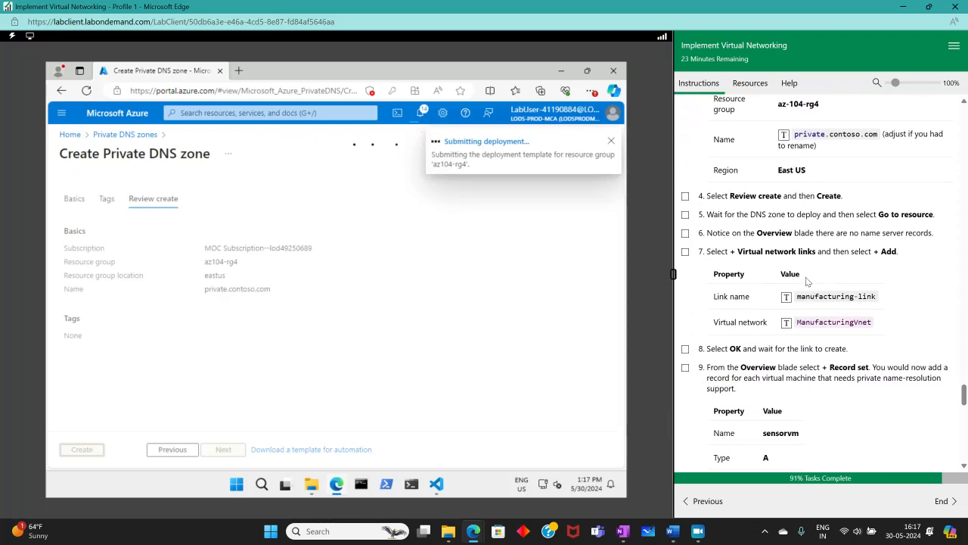
pyautogui.click(685, 196)
pyautogui.click(686, 214)
pyautogui.scroll(-1, 745, 268)
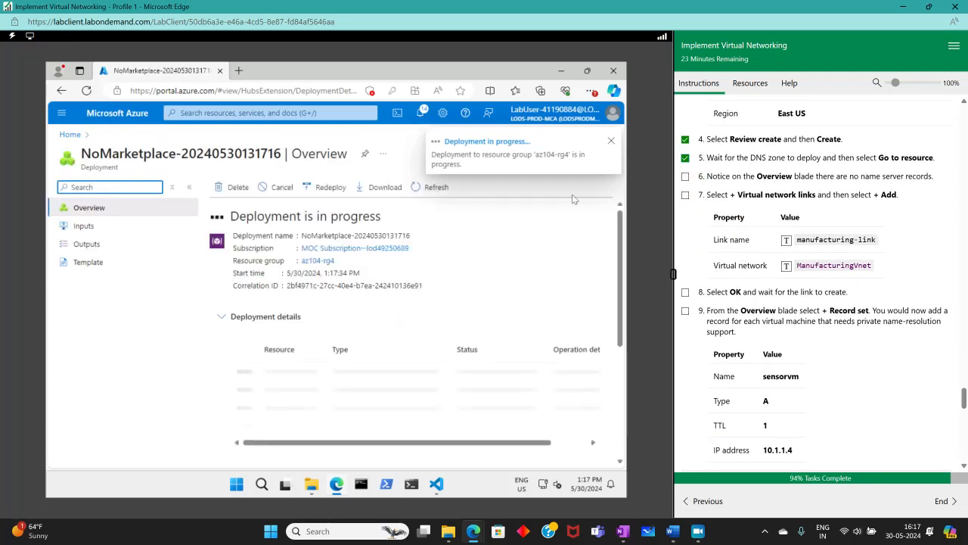
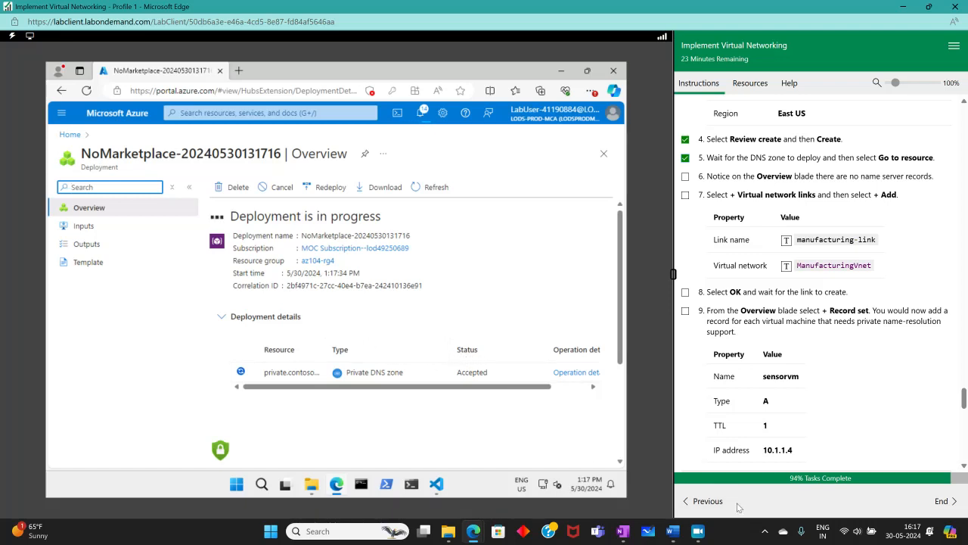
# - Open the newly deployed private.contoso.com DNS zone once its deployment completes
pyautogui.click(698, 532)
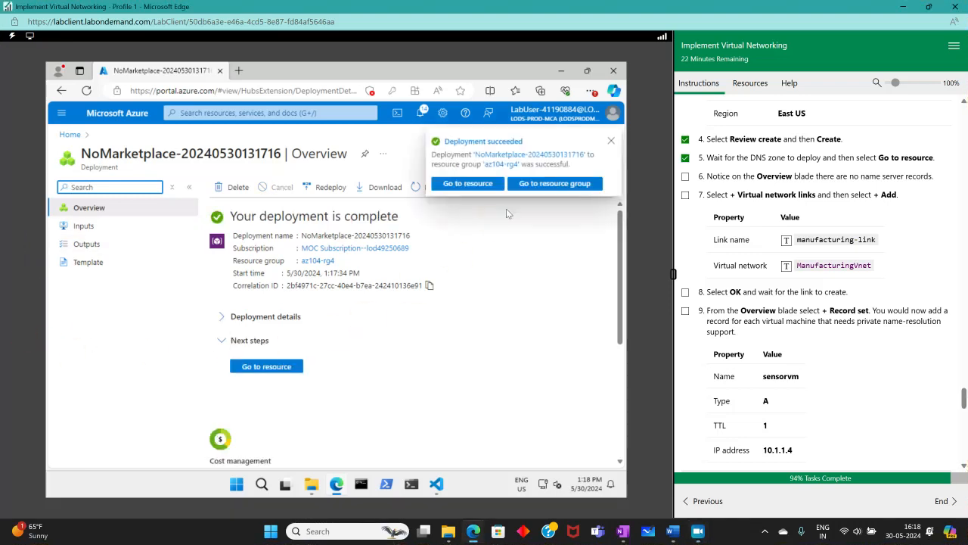
pyautogui.click(256, 364)
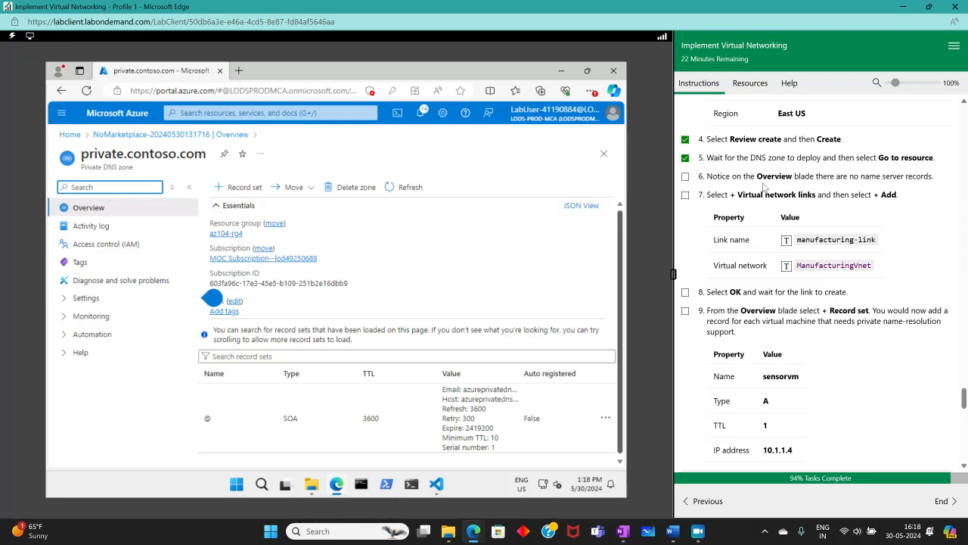
# - Tick the name-server lab step, then link the zone to ManufacturingVnet as manufacturing-link
pyautogui.click(685, 177)
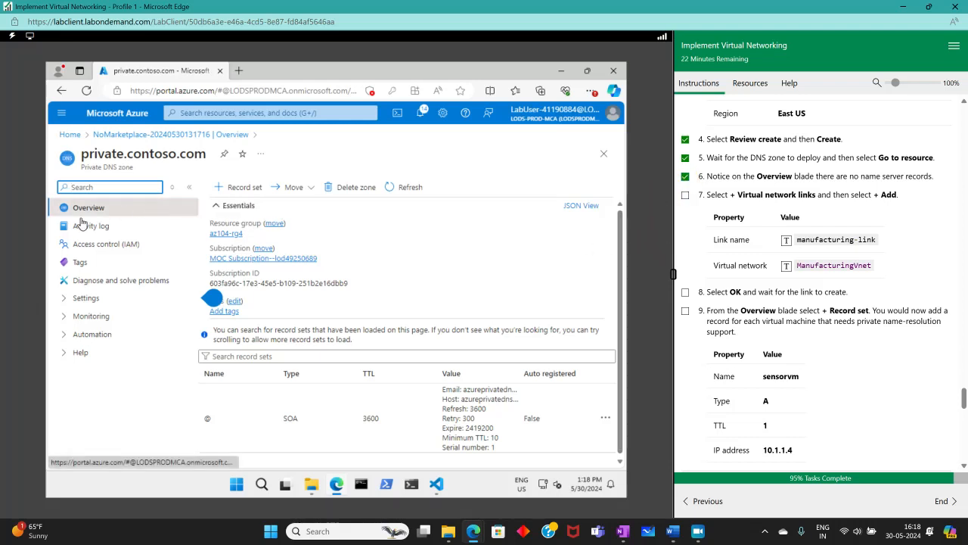
pyautogui.click(62, 300)
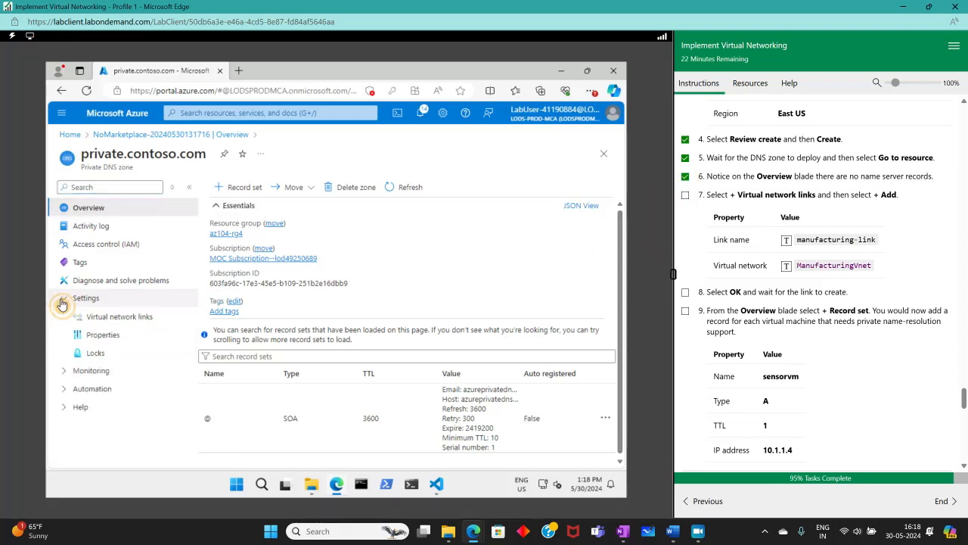
pyautogui.click(131, 318)
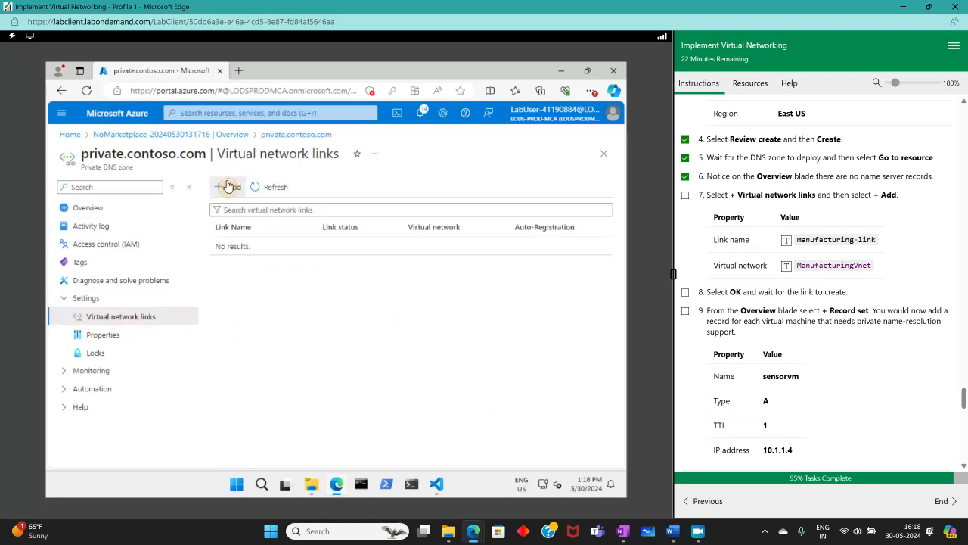
pyautogui.click(222, 186)
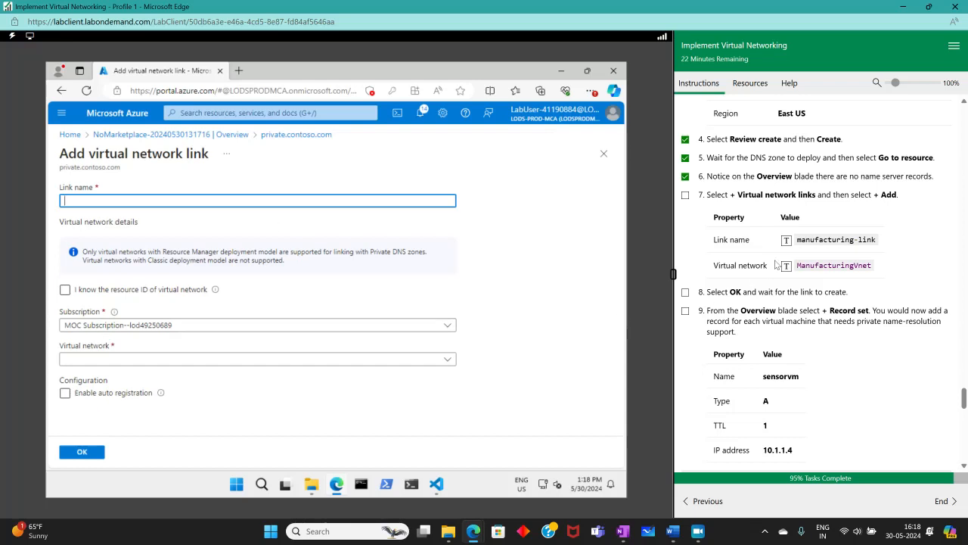
pyautogui.click(786, 240)
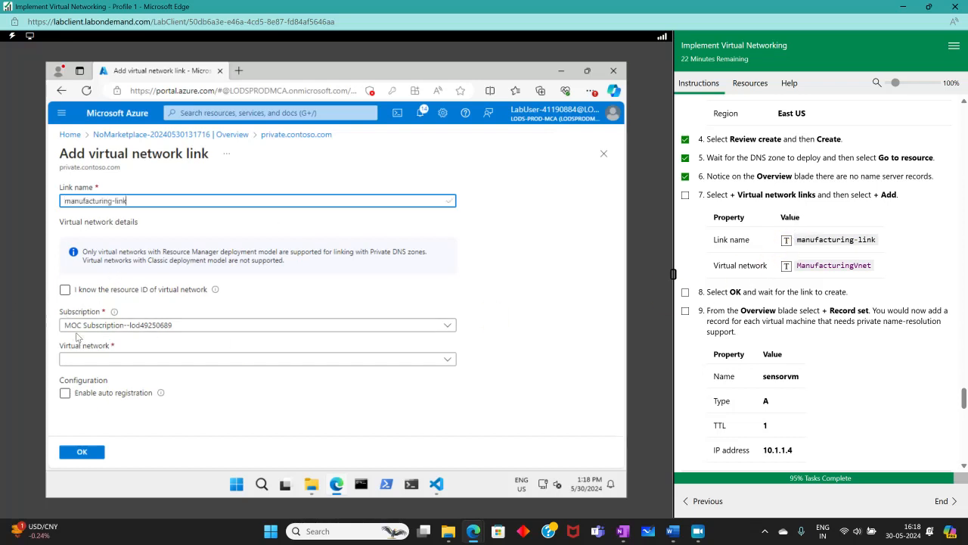
pyautogui.click(80, 360)
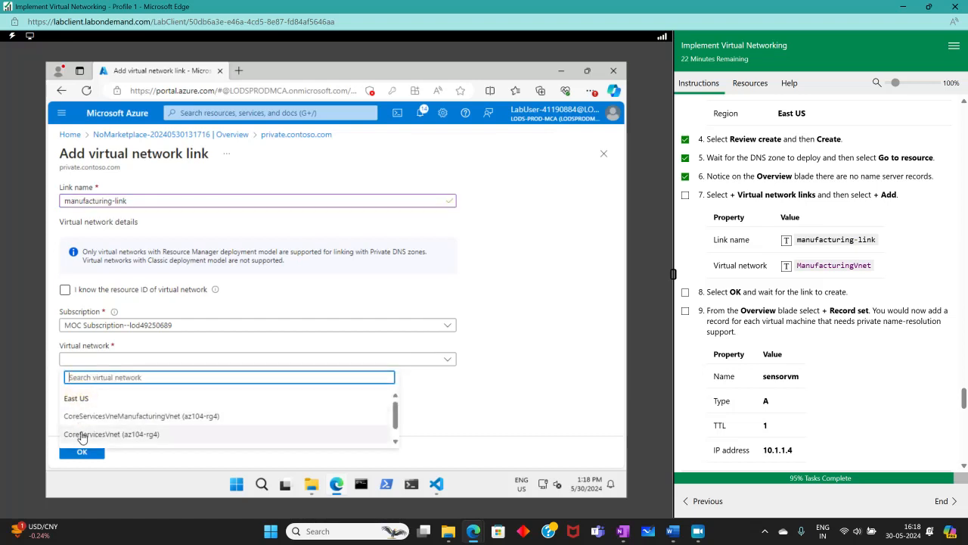
pyautogui.scroll(-1, 85, 437)
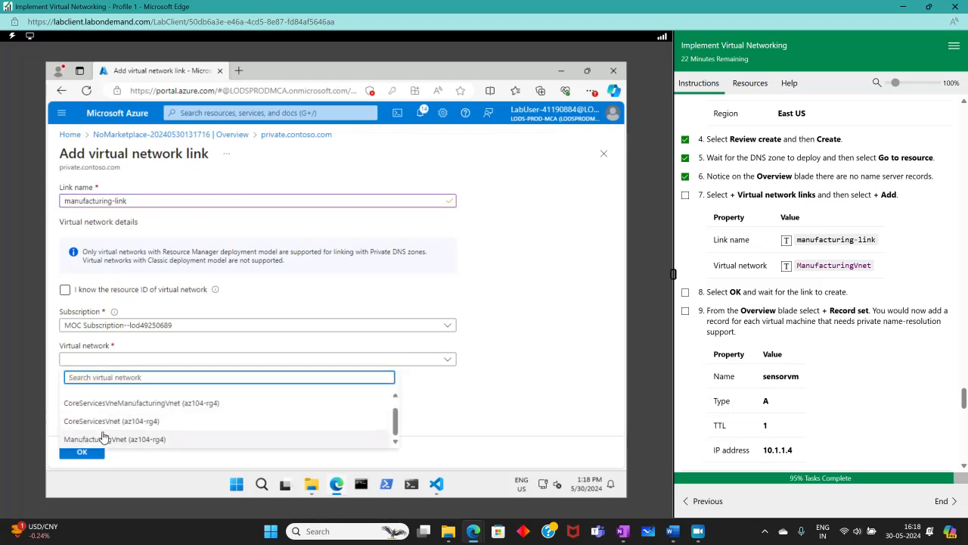
pyautogui.click(92, 436)
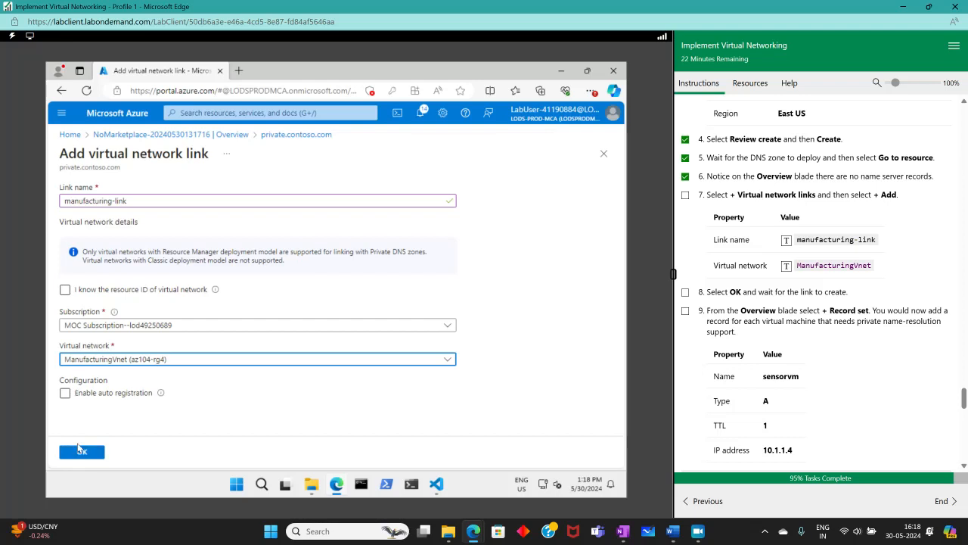
pyautogui.click(78, 451)
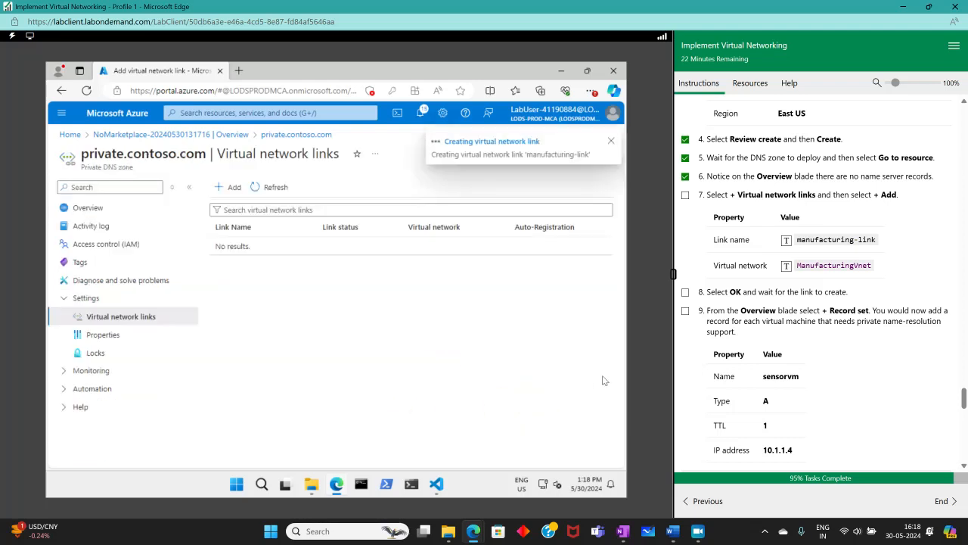
# - Mark the virtual network link steps as done in the lab instructions
pyautogui.click(685, 195)
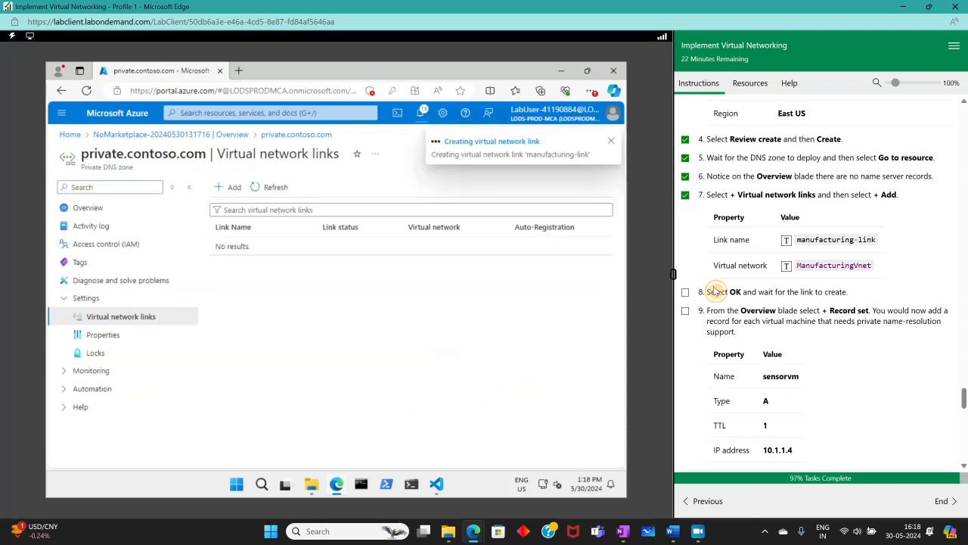
pyautogui.scroll(-2, 696, 276)
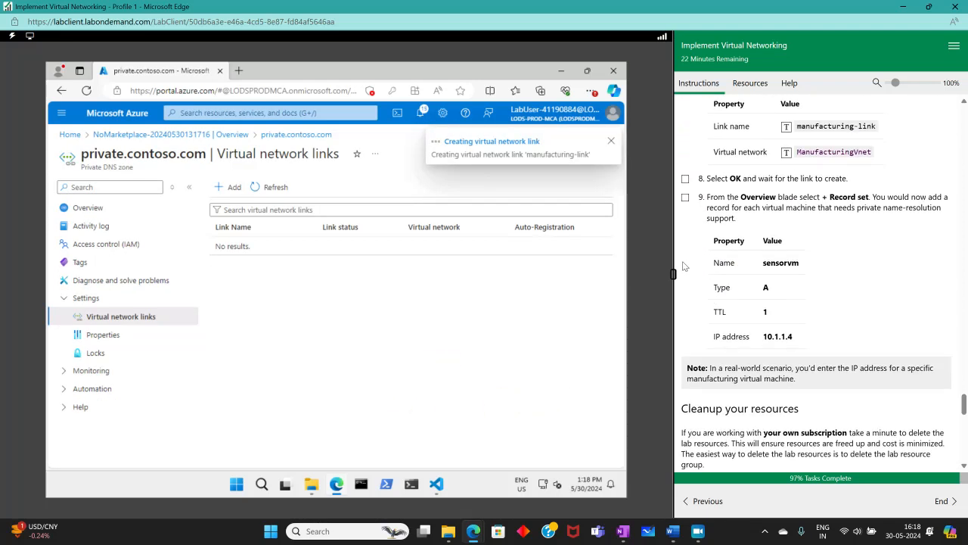
pyautogui.click(685, 179)
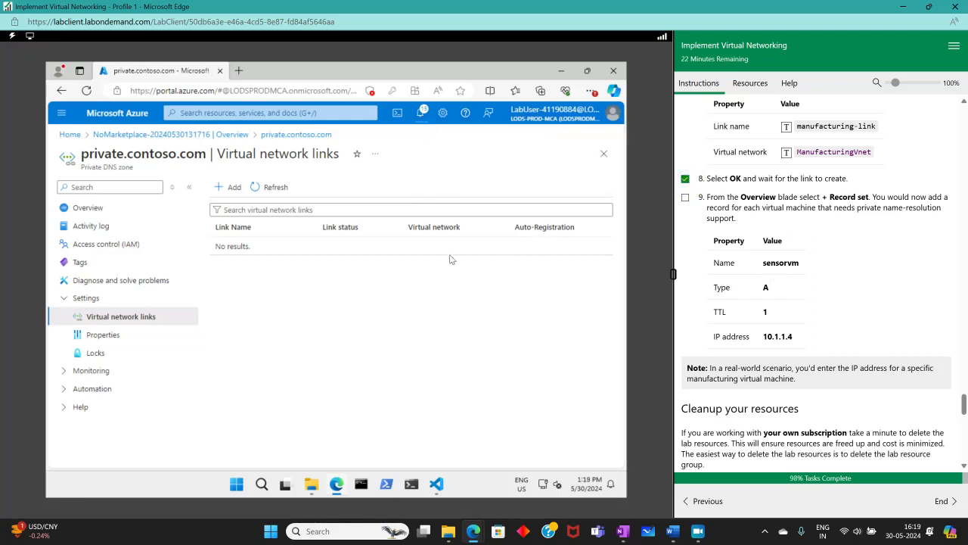
# - Add an A record set sensorvm with 1-hour TTL pointing to 10.1.1.4
pyautogui.click(89, 208)
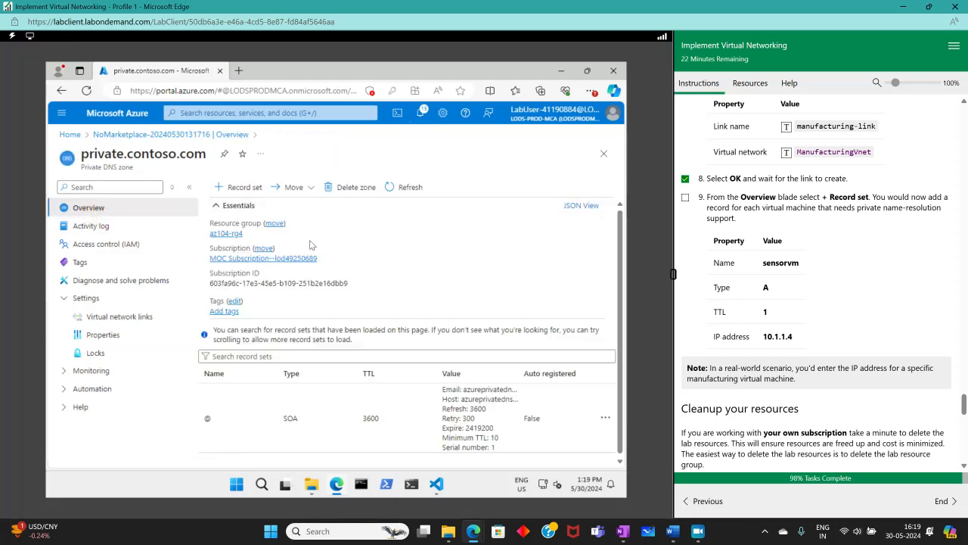
pyautogui.click(238, 187)
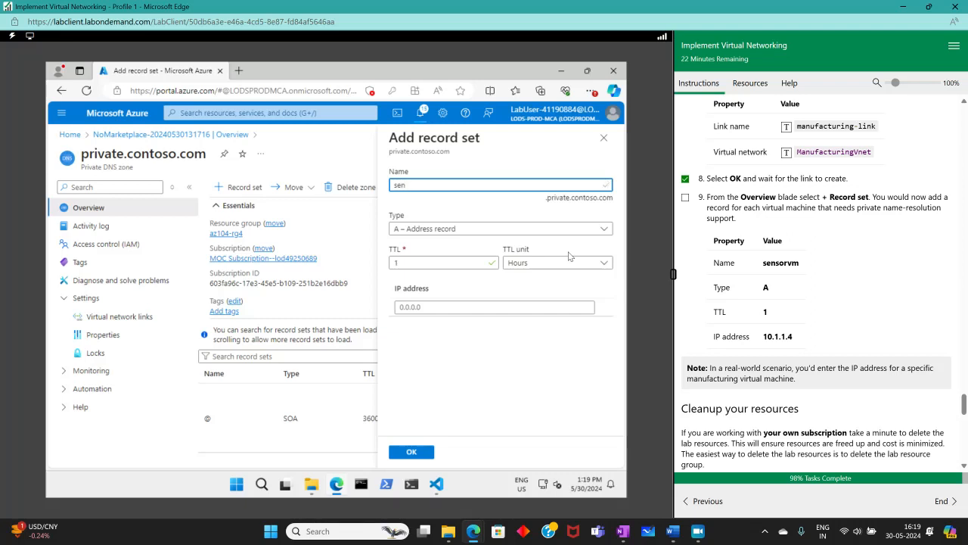
pyautogui.write('sorvm')
pyautogui.press('Tab')
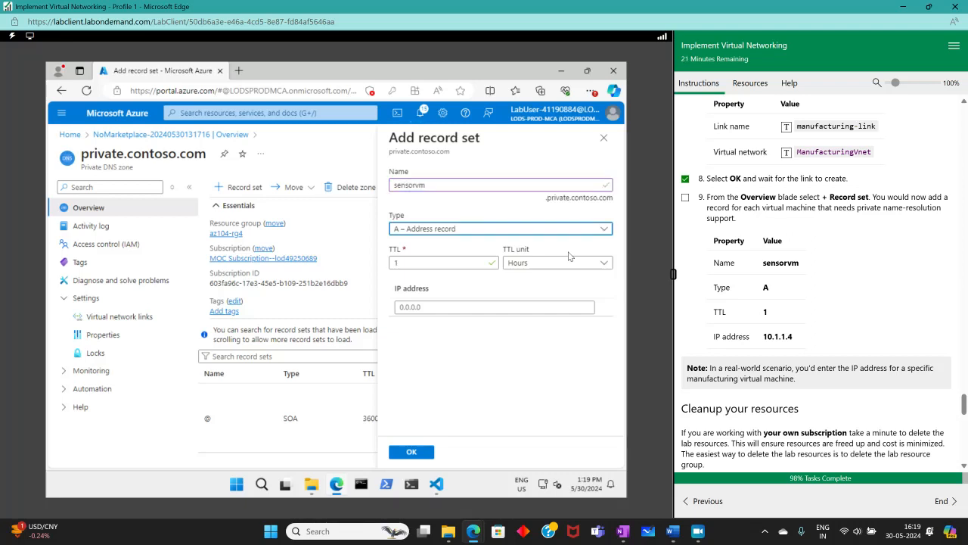
pyautogui.press('Tab')
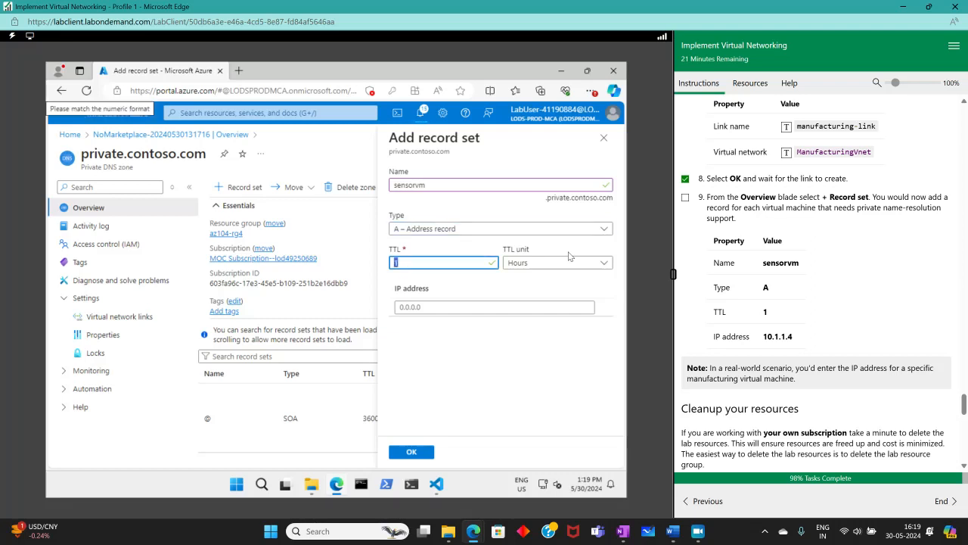
pyautogui.press('Tab')
pyautogui.press('Tab')
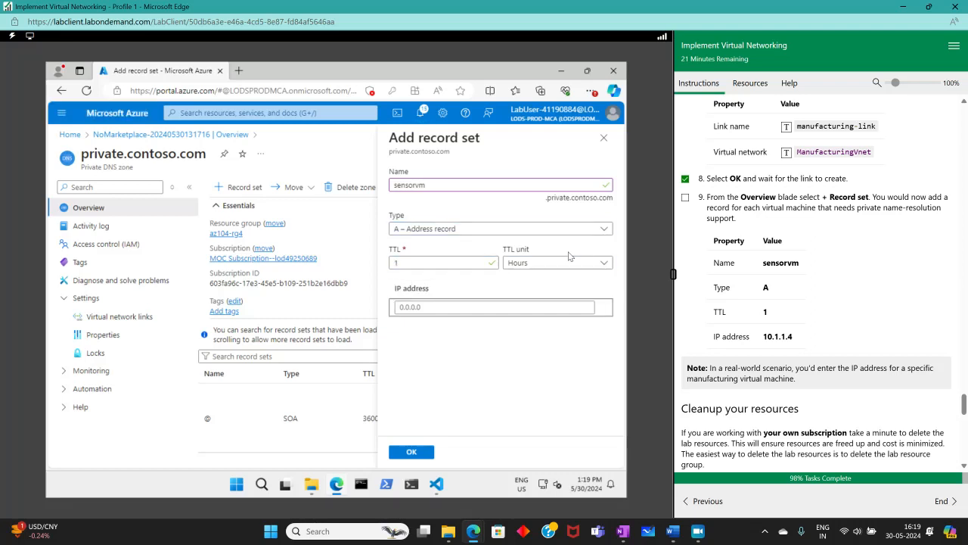
pyautogui.write('2')
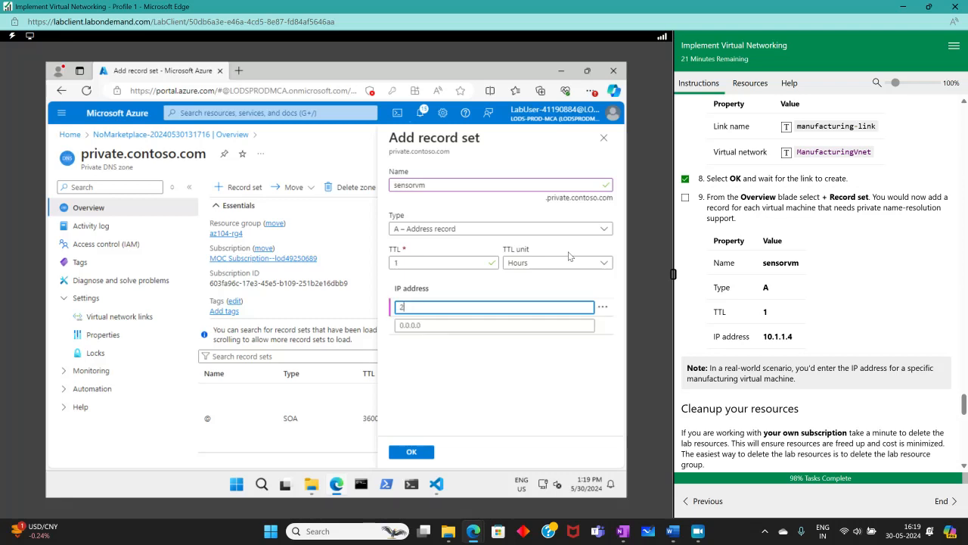
pyautogui.press('BackSpace')
pyautogui.write('10.')
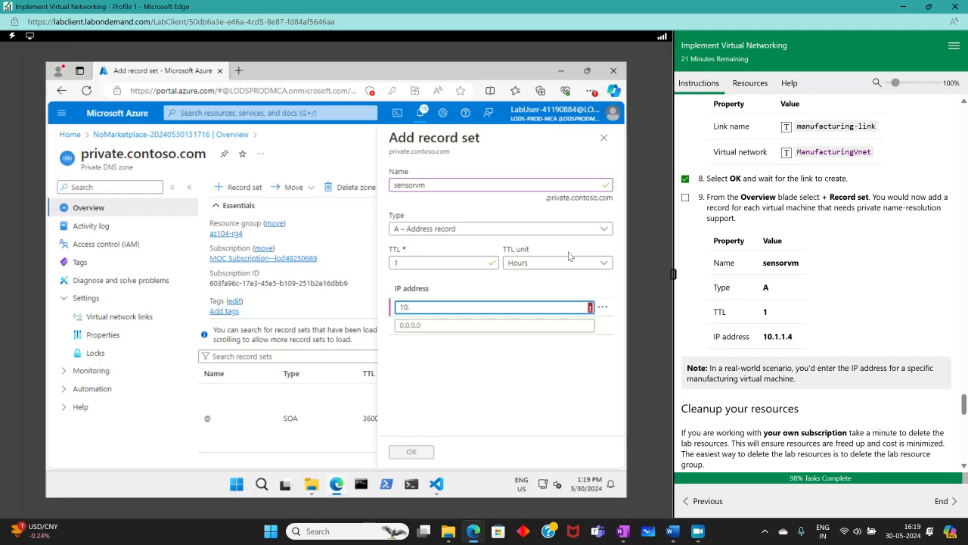
pyautogui.write('1.1.4')
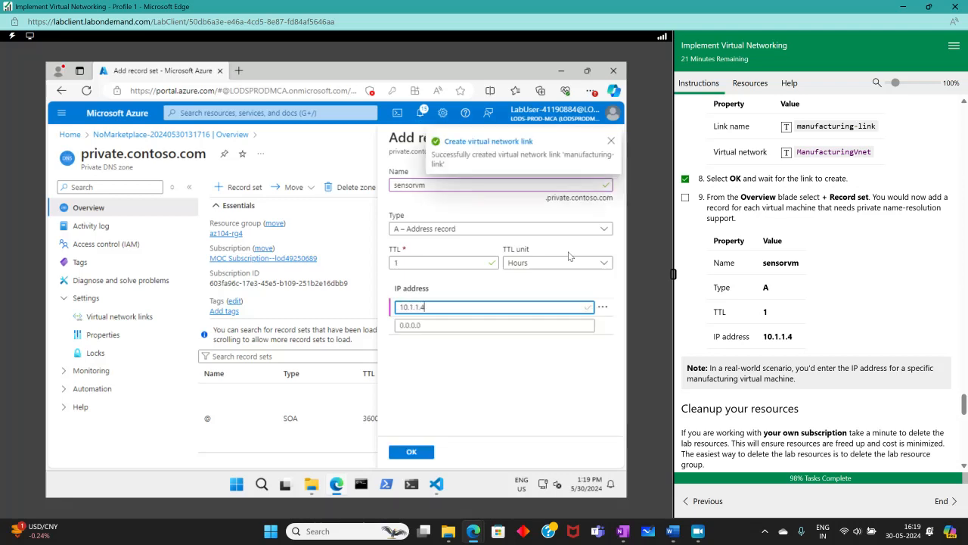
pyautogui.click(416, 453)
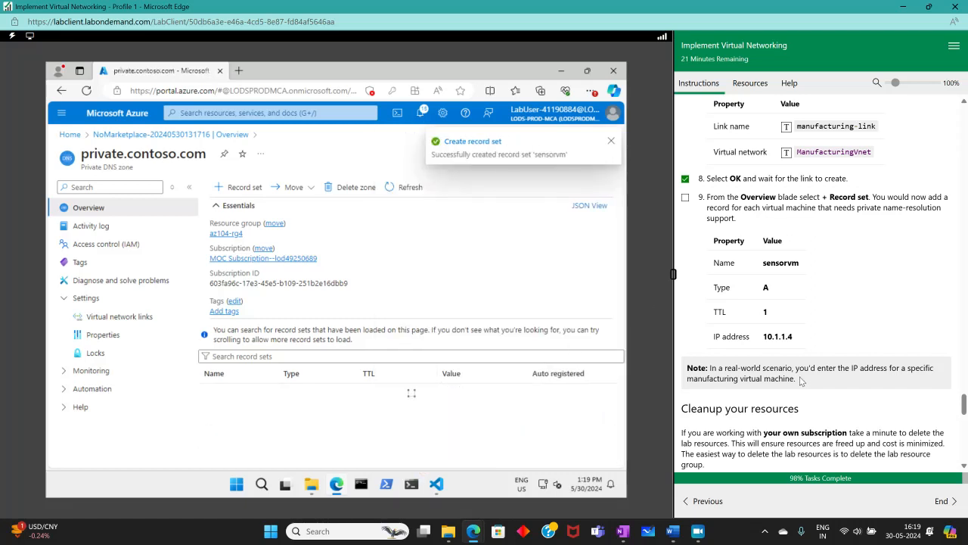
pyautogui.scroll(-1, 769, 350)
# - Tick lab step 9 for 100% completion and scroll through the remaining instructions
pyautogui.click(685, 141)
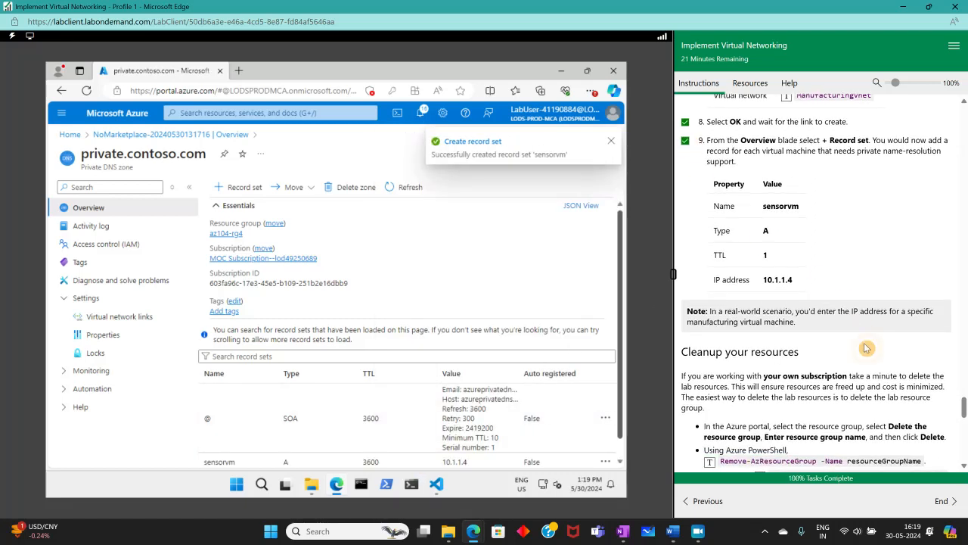
pyautogui.scroll(-2, 862, 345)
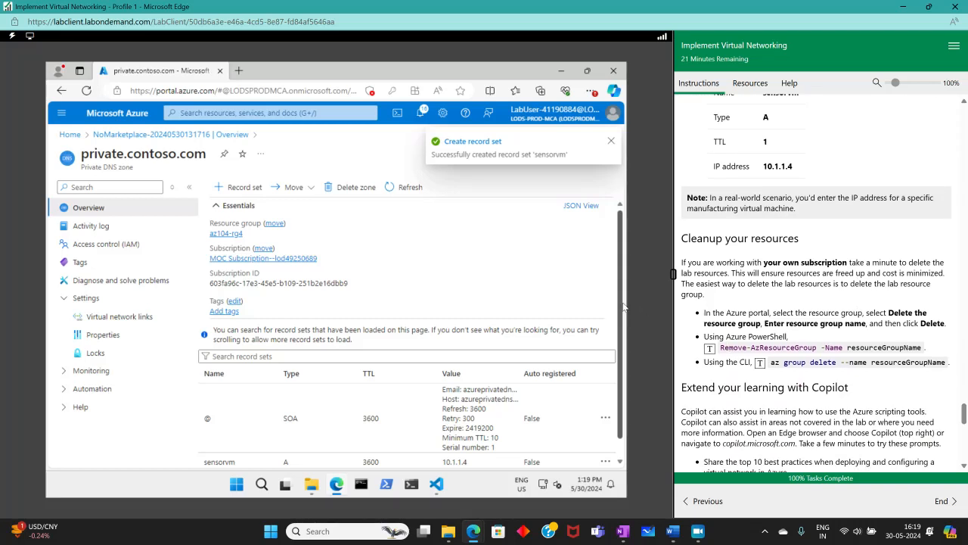
pyautogui.scroll(-1, 760, 285)
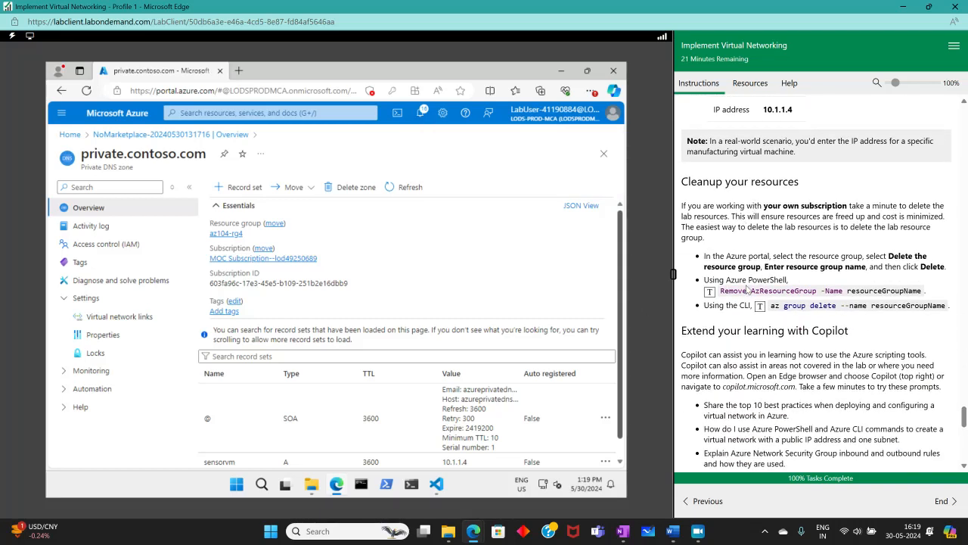
pyautogui.scroll(-6, 749, 286)
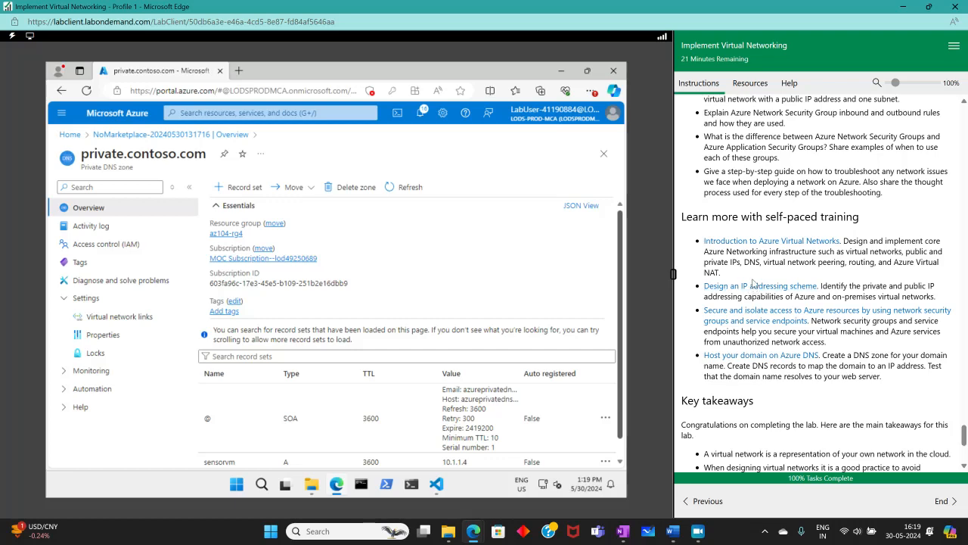
pyautogui.scroll(-4, 754, 284)
pyautogui.scroll(10, 755, 280)
pyautogui.scroll(-6, 757, 276)
pyautogui.scroll(-5, 757, 276)
pyautogui.scroll(7, 757, 275)
pyautogui.scroll(-2, 757, 272)
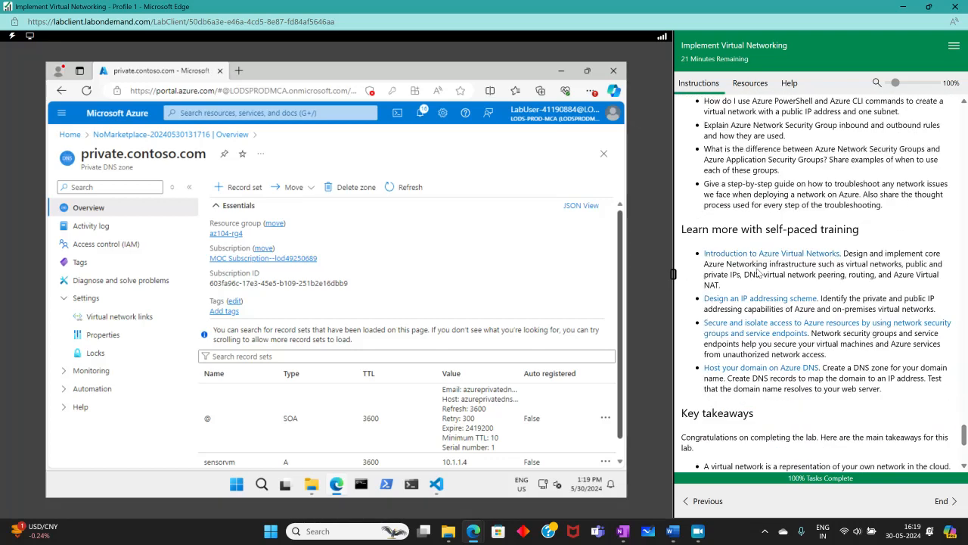
pyautogui.scroll(-4, 759, 273)
pyautogui.scroll(20, 757, 267)
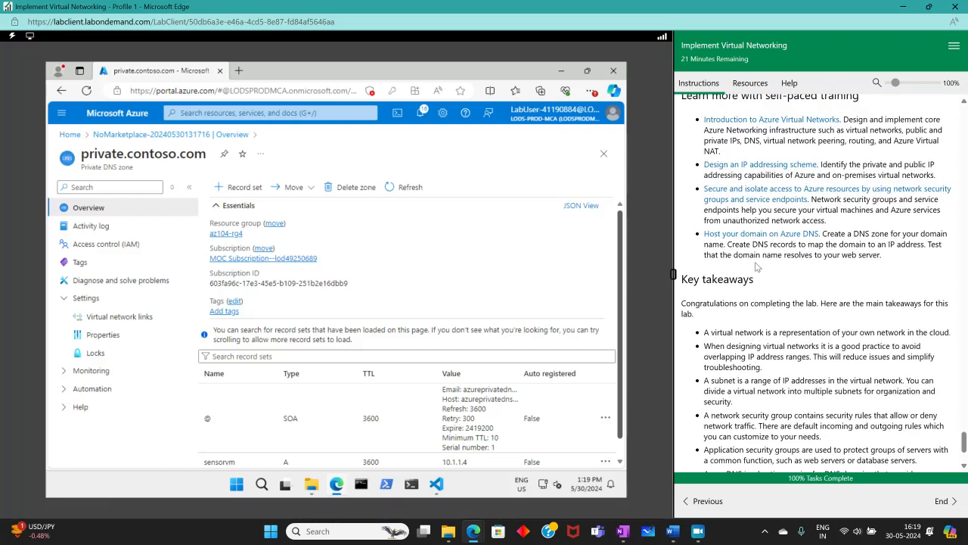
pyautogui.scroll(4, 764, 275)
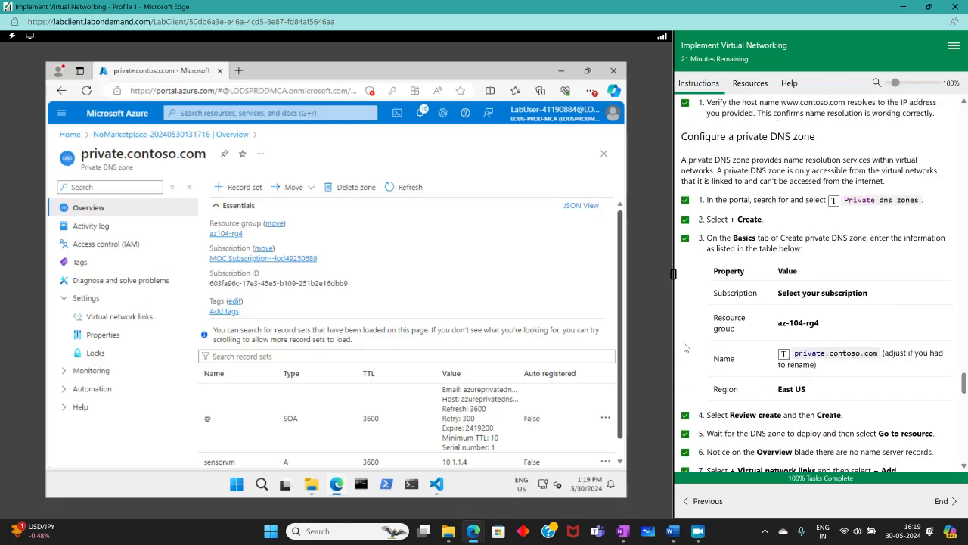